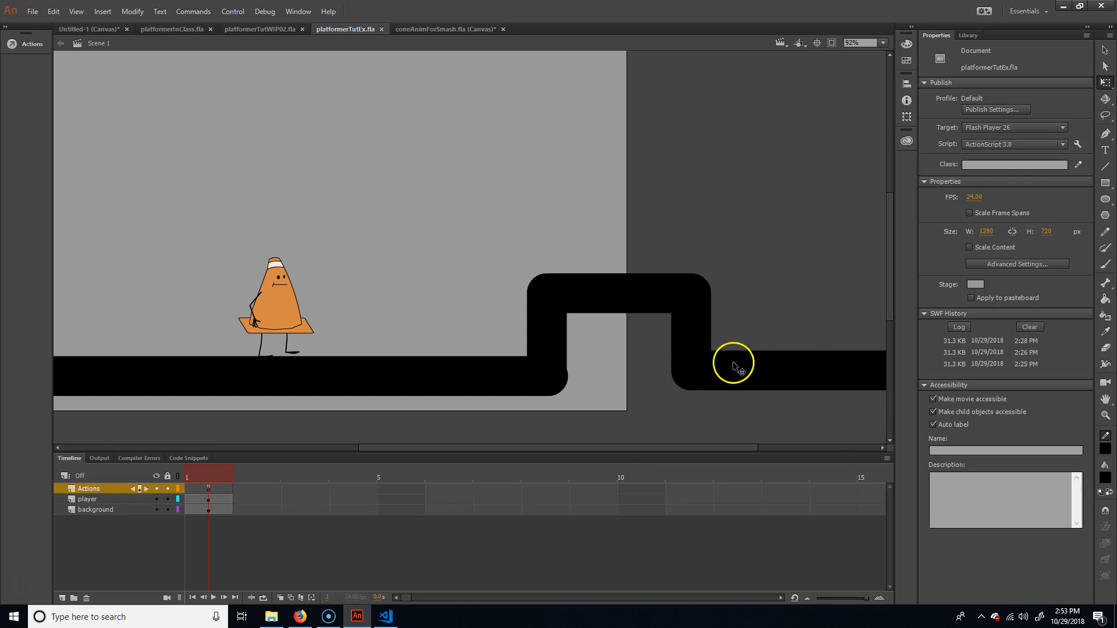
Open the background movie clip containing the black ground line for editing
left_click(788, 369)
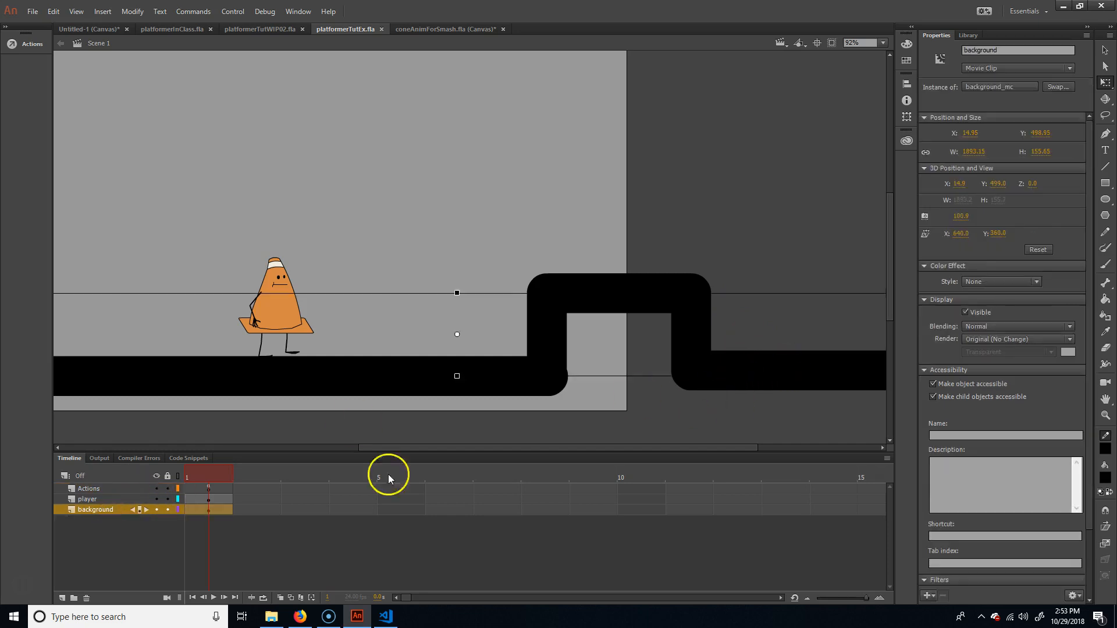
double_click(812, 367)
scroll(795, 256, "down", 5)
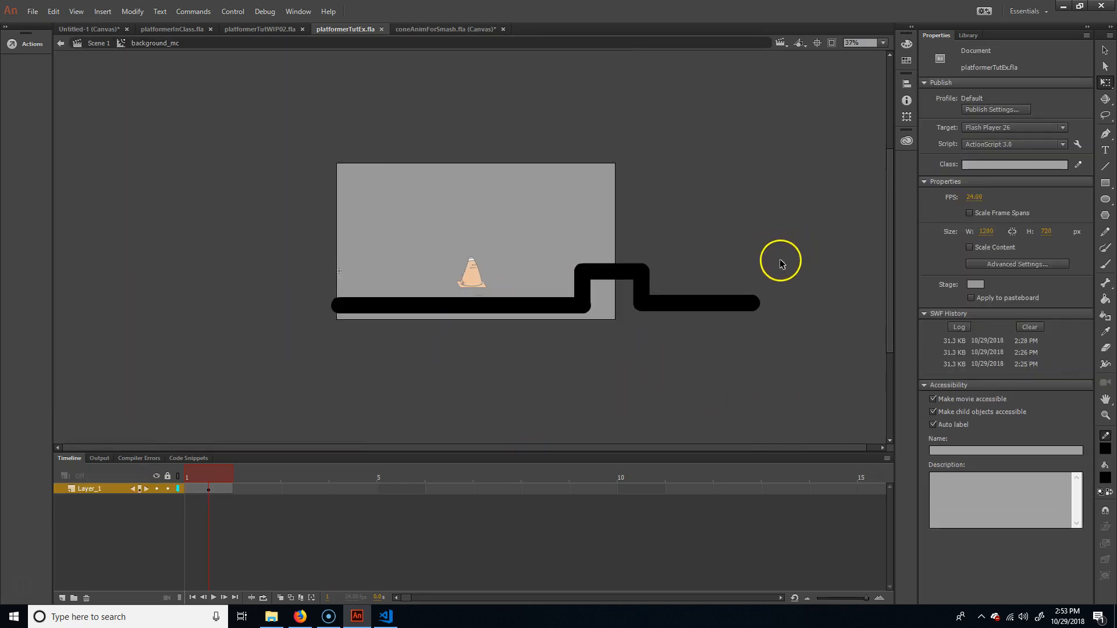
left_click_drag(694, 233, 519, 262)
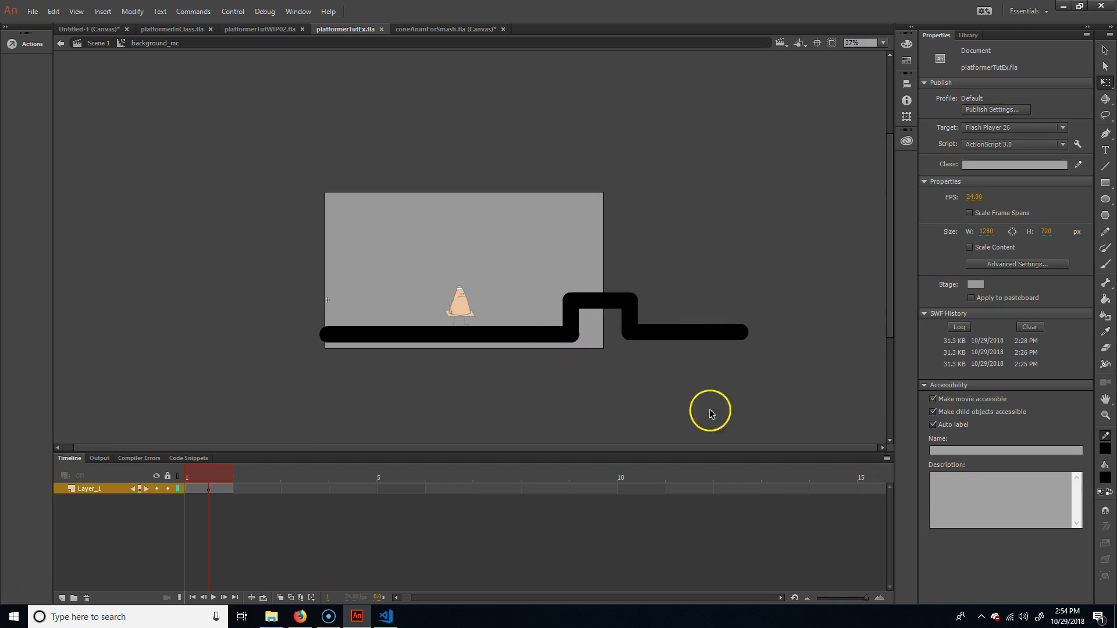
Rename Layer_1 of the background clip as collision
left_click(92, 489)
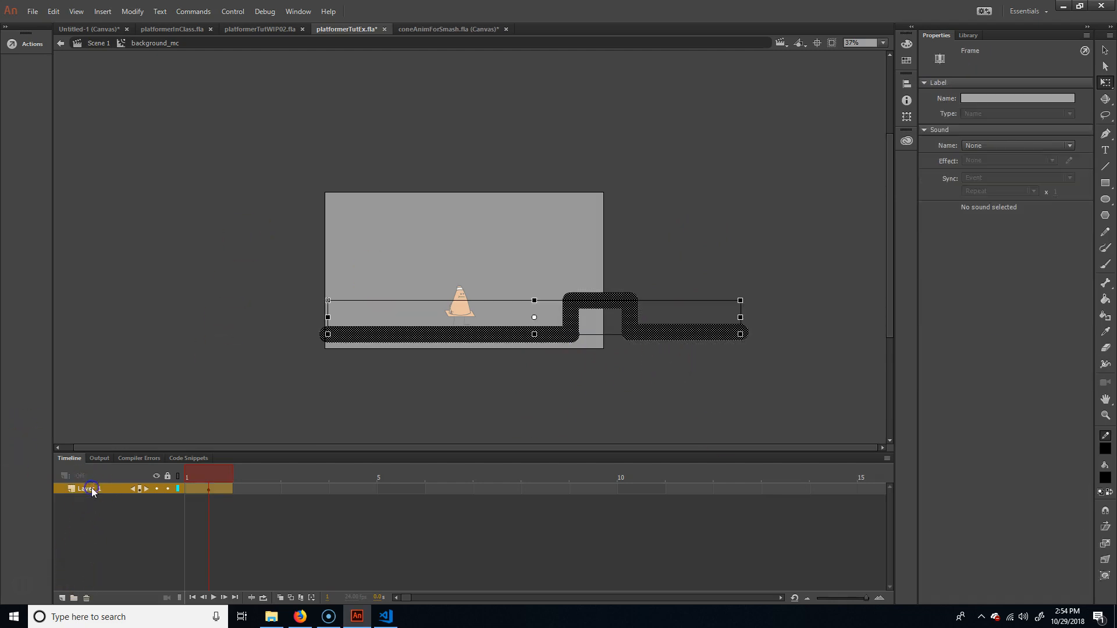
left_click(788, 361)
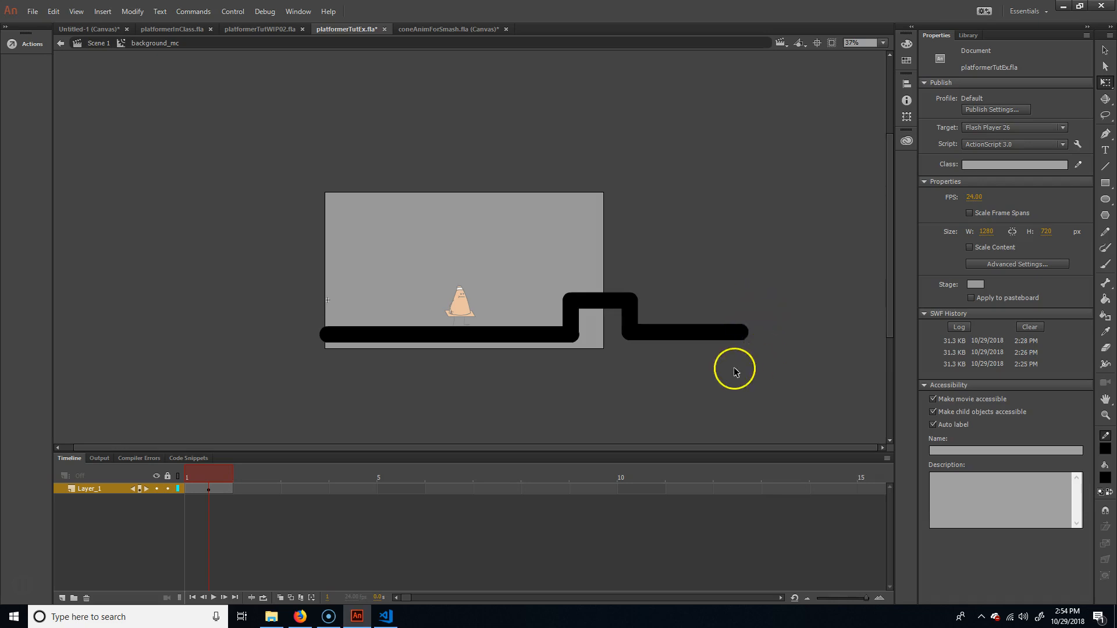
left_click(85, 491)
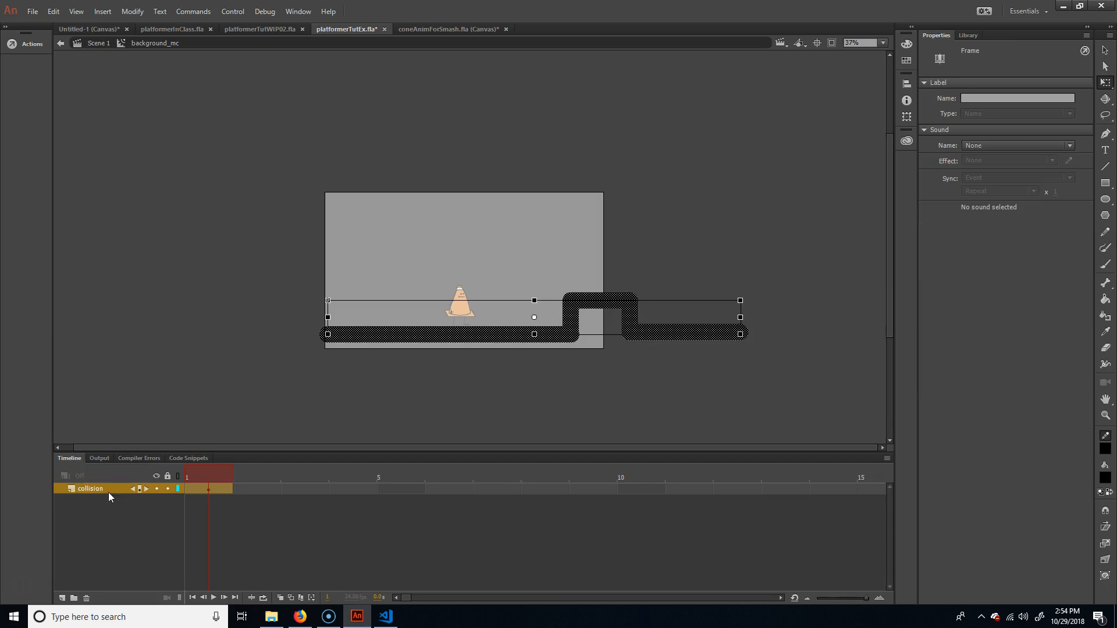
Add a new layer above the collision layer and name it graphics
left_click(61, 598)
double_click(89, 489)
type("graph")
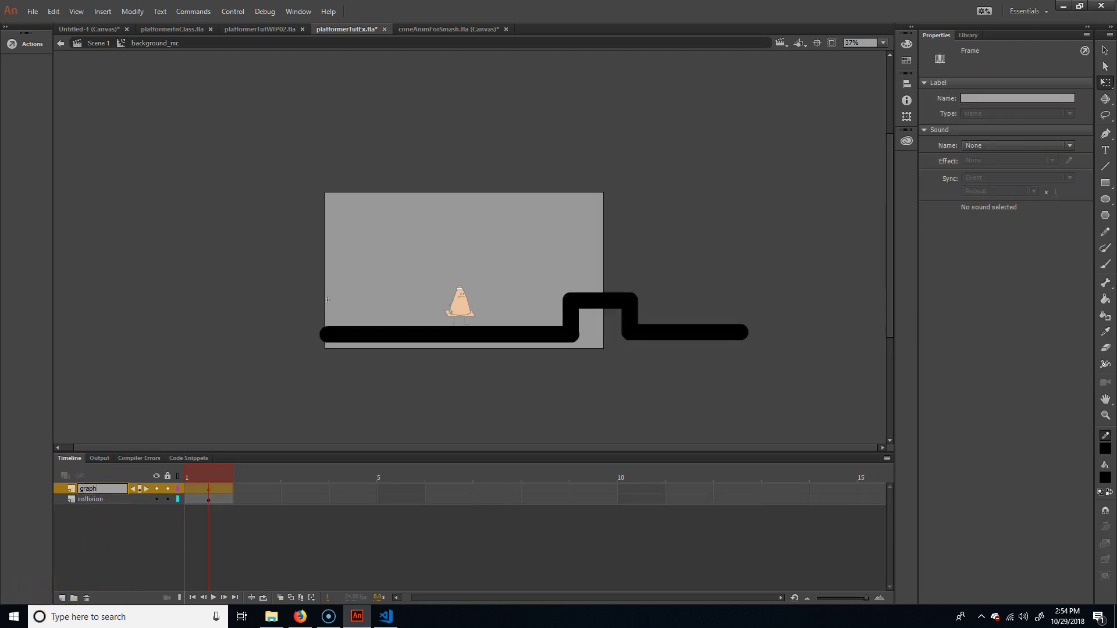
left_click(641, 381)
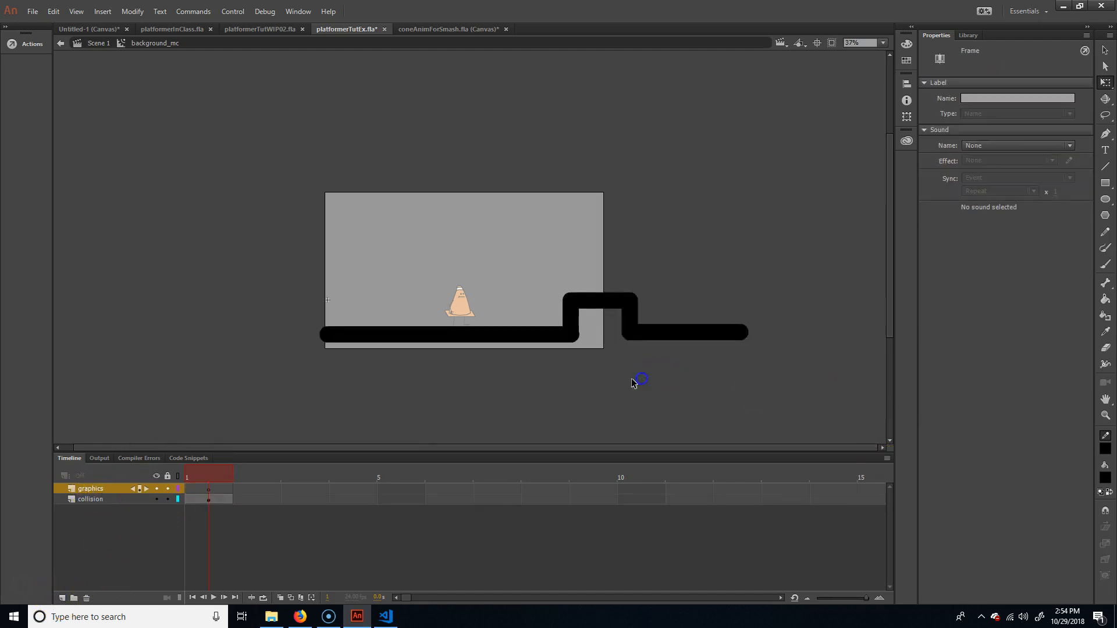
Check the stroke size of the lower ground segment on the collision layer
left_click(673, 330)
left_click(651, 231)
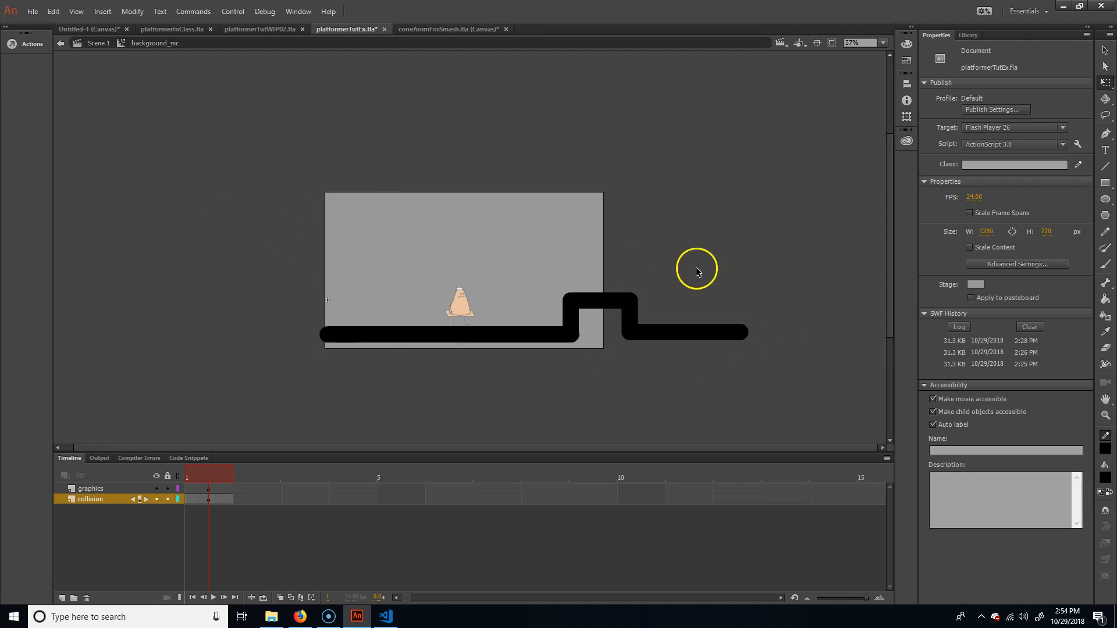
key("space")
left_click_drag(744, 275, 592, 266)
left_click_drag(735, 264, 706, 283)
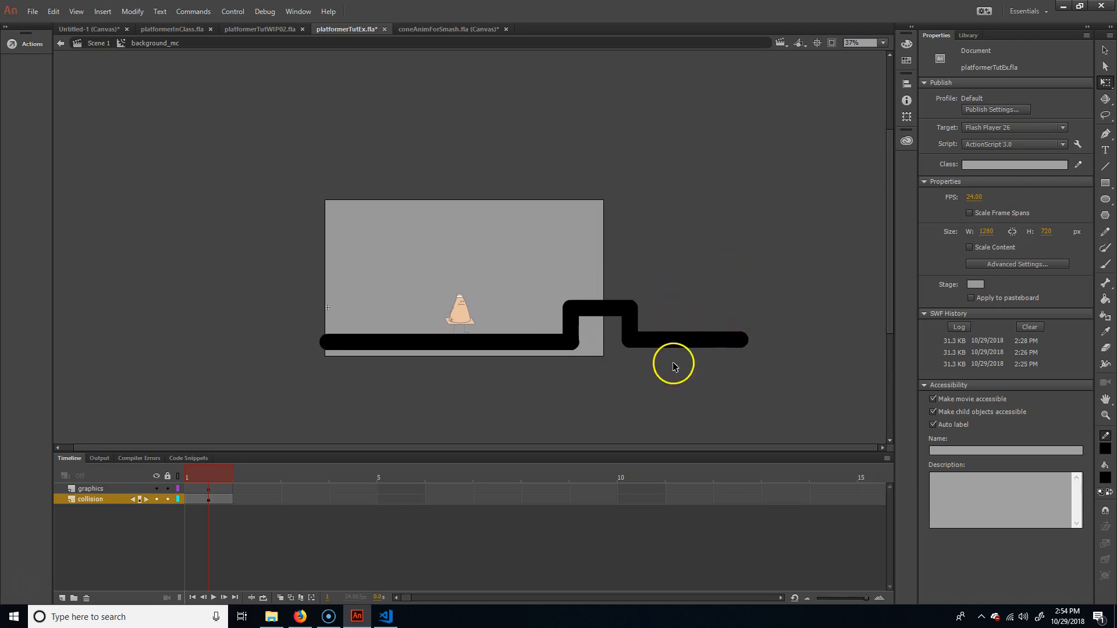
left_click(687, 342)
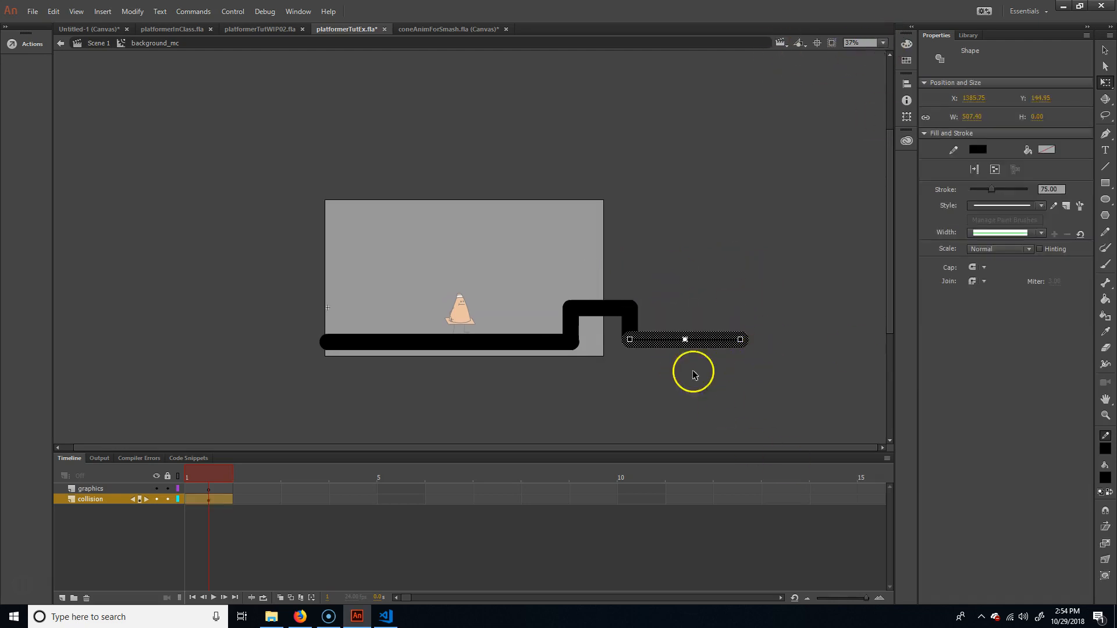
left_click(856, 375)
left_click(1105, 166)
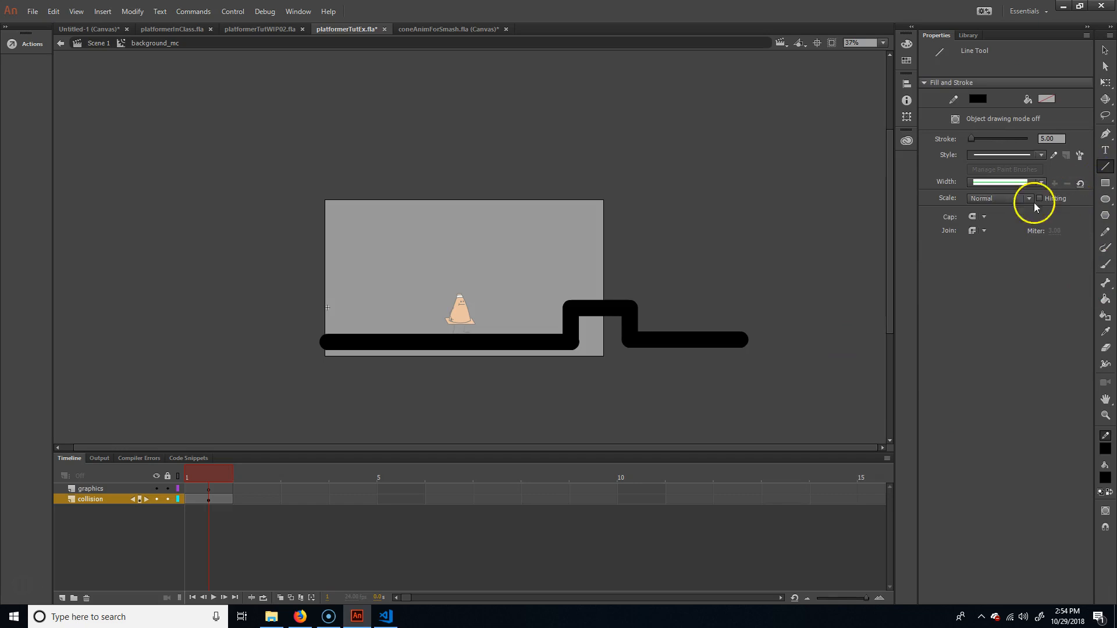
key("v")
left_click(704, 338)
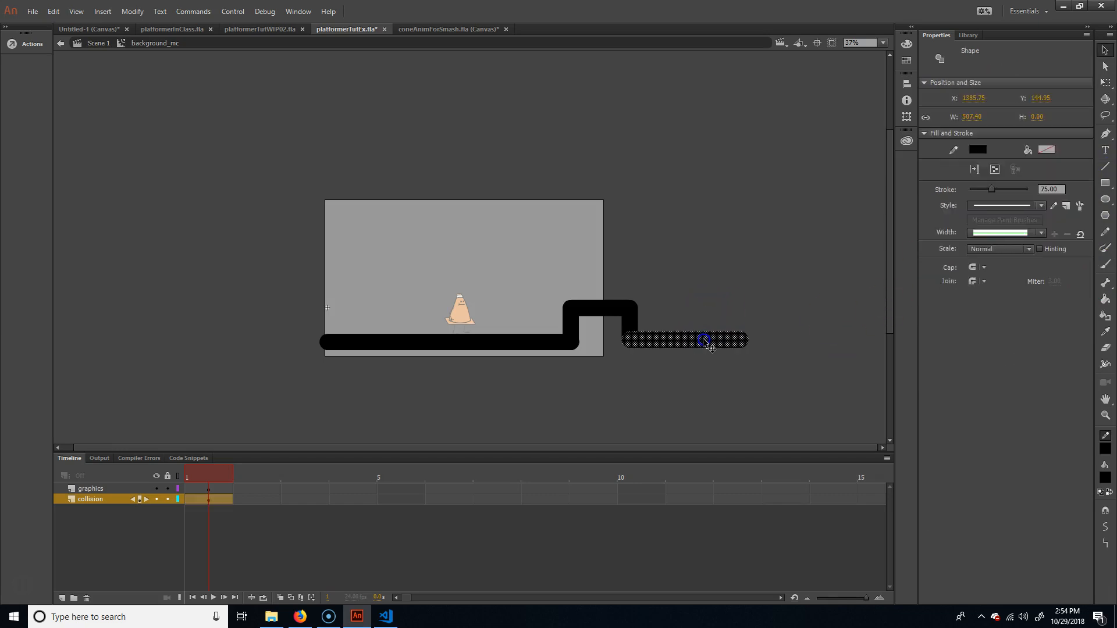
Draw a vertical wall upward from the ground's left end using the Line tool with a stroke of 75
left_click(1105, 166)
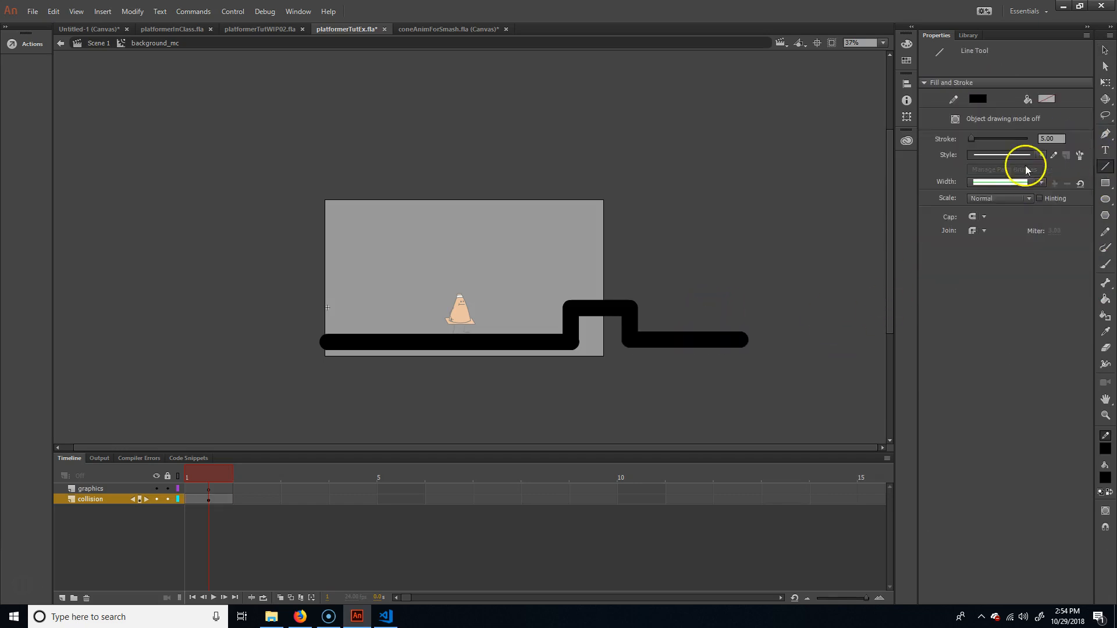
type("75")
key("Return")
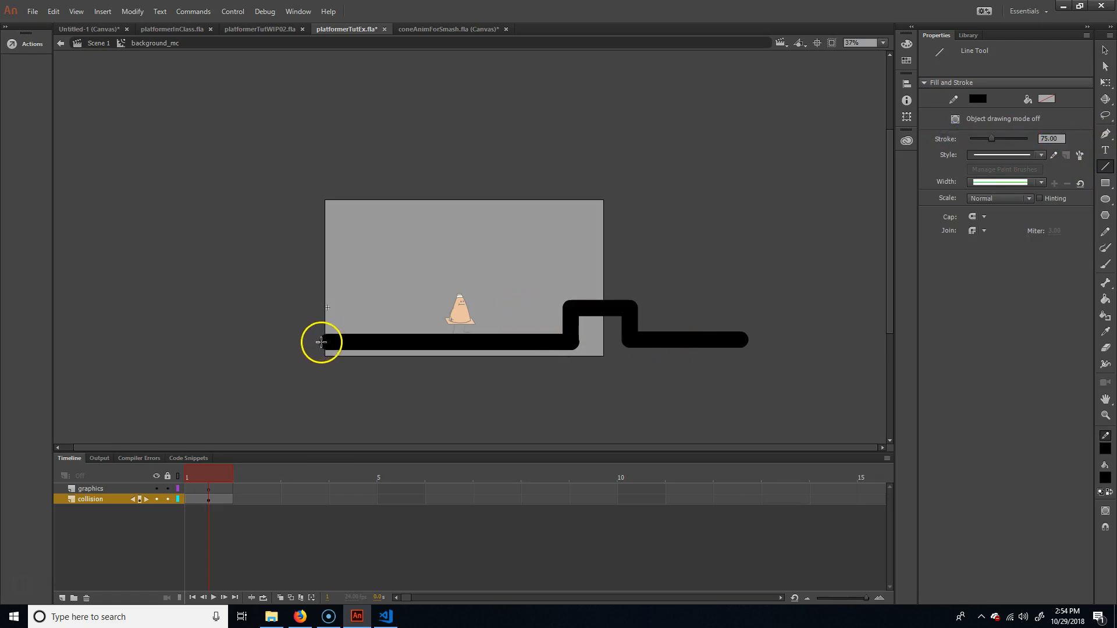
mouse_move(322, 342)
left_mouse_down()
mouse_move(324, 49)
mouse_move(324, 66)
left_mouse_up()
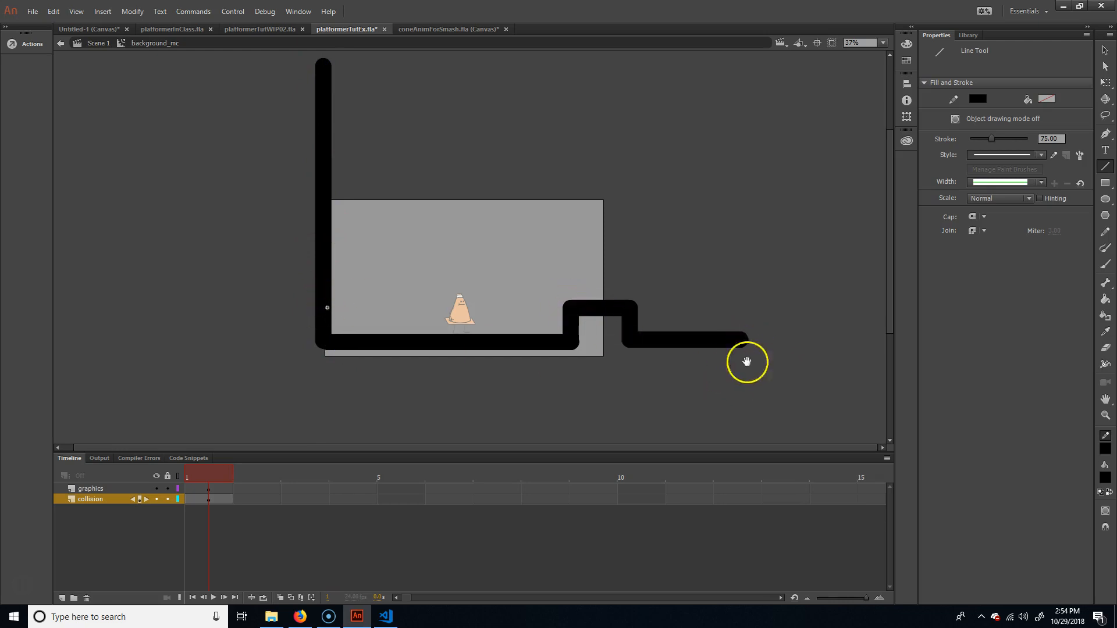
Extend the ground segment beyond the raised block far to the right and lower both its ends slightly to level it
key("v")
left_click_drag(742, 339, 918, 342)
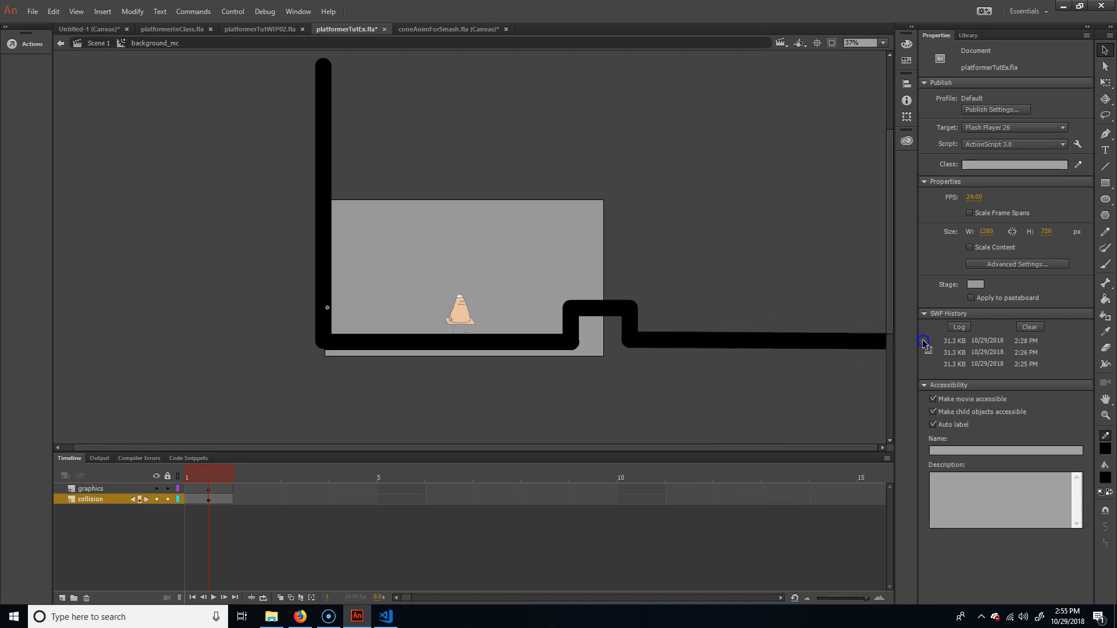
left_click_drag(650, 388, 546, 399)
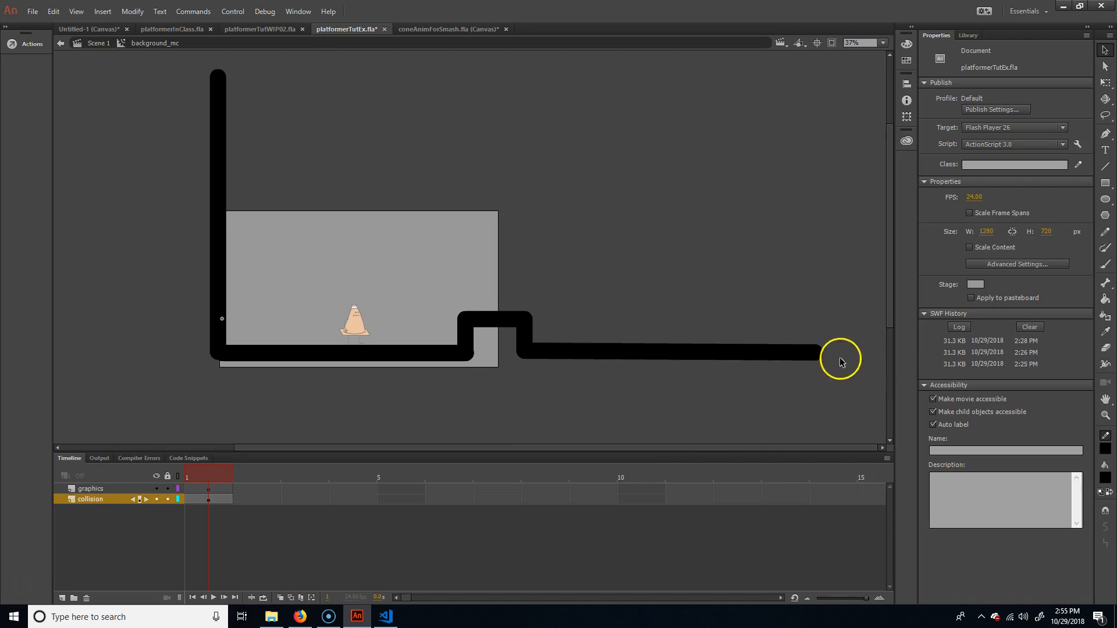
left_click_drag(810, 351, 1018, 363)
left_click_drag(729, 400, 454, 402)
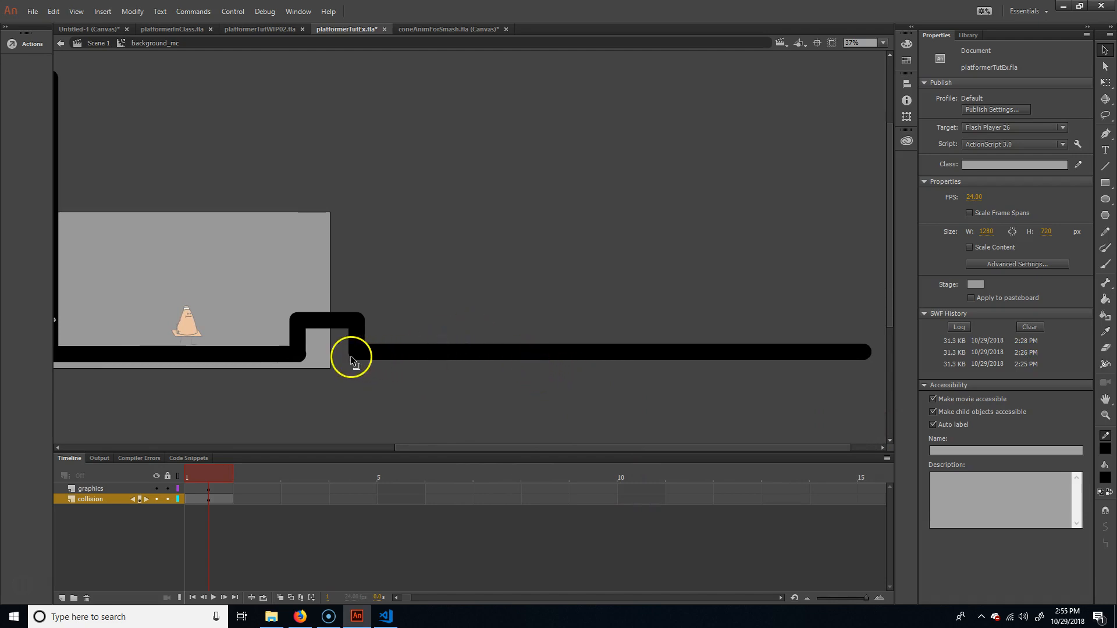
left_click_drag(360, 354, 360, 358)
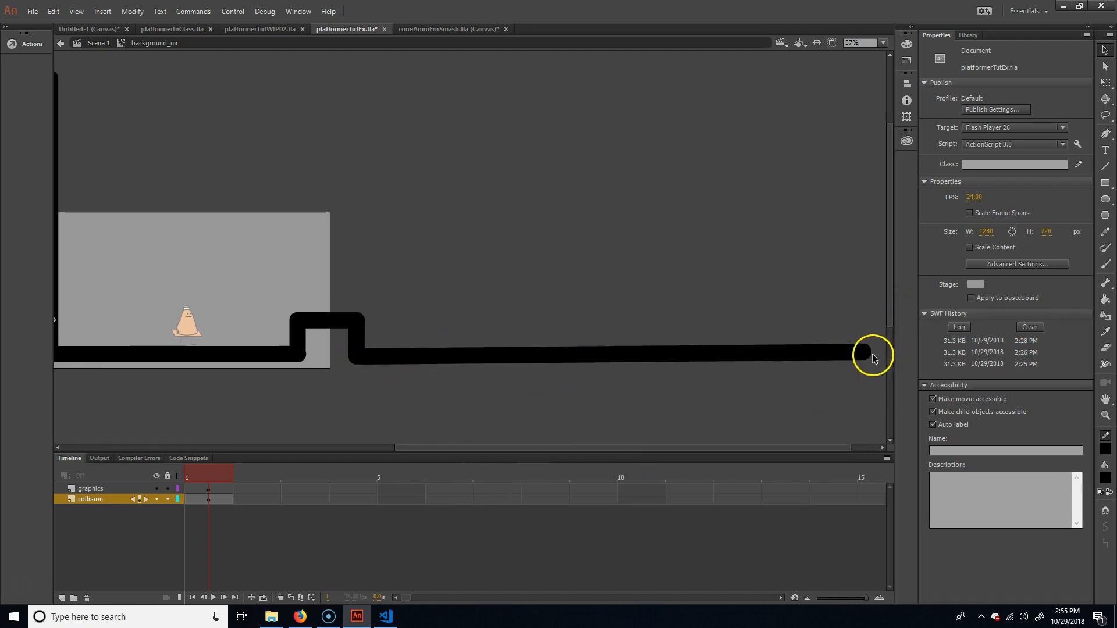
left_click_drag(867, 352, 866, 358)
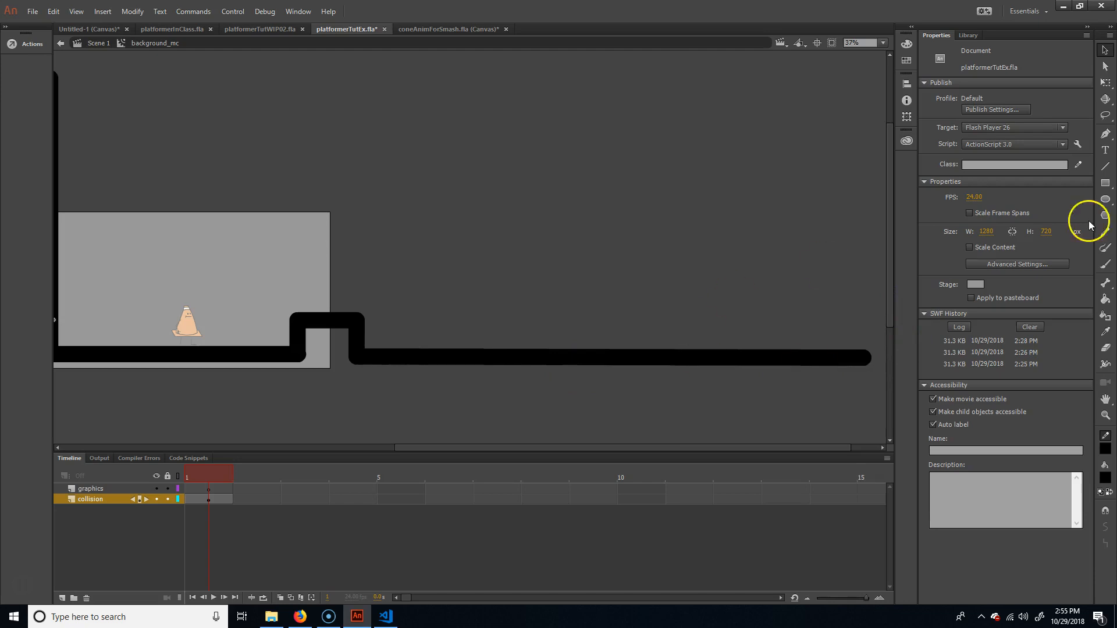
Draw four floating horizontal platforms above the ground and a vertical wall upward from the ground's right end with the Line tool
left_click(1105, 166)
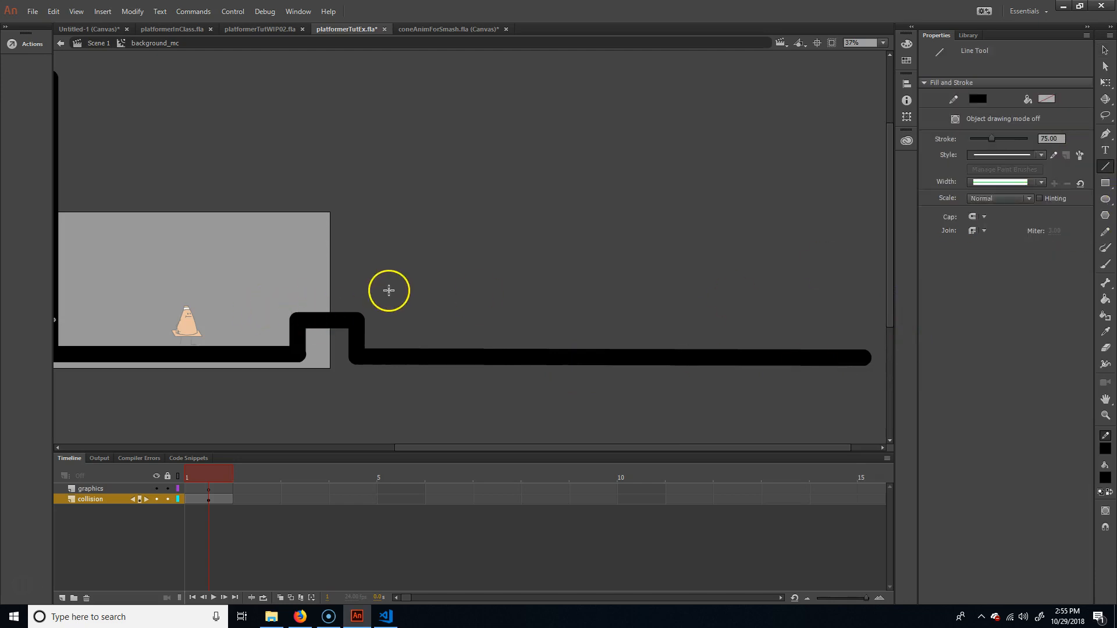
left_click_drag(422, 274, 507, 277)
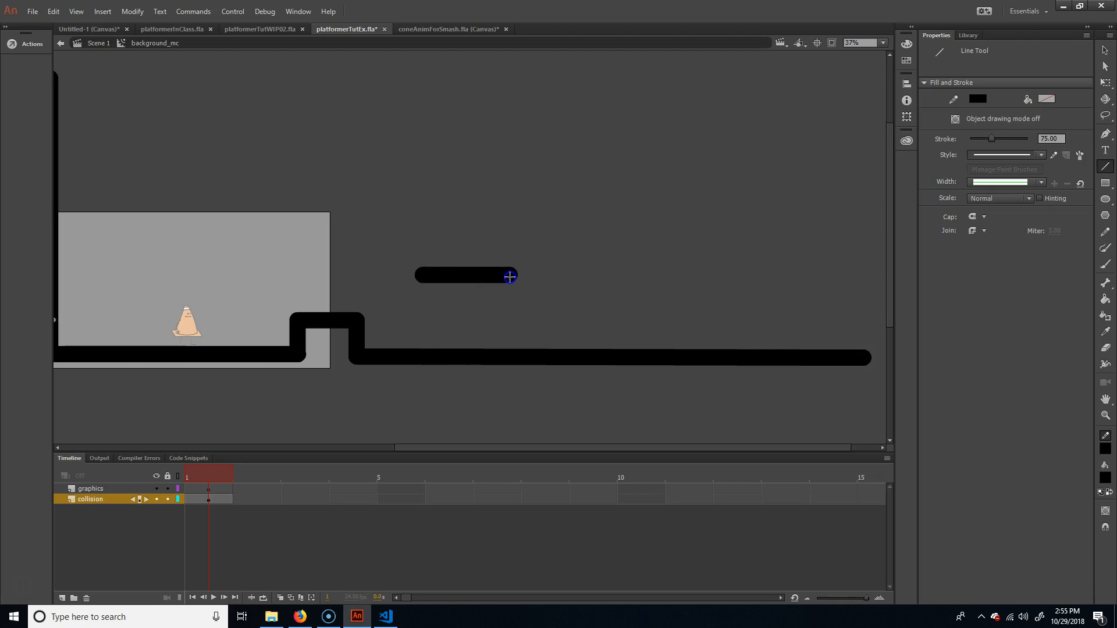
left_click_drag(120, 253, 258, 265)
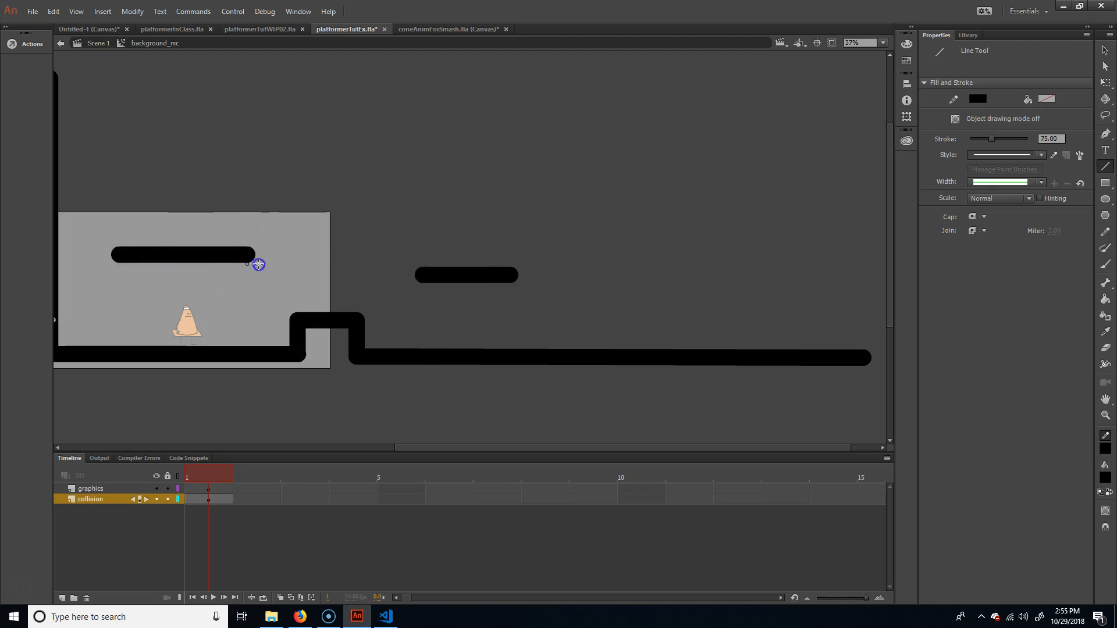
left_click_drag(290, 211, 396, 210)
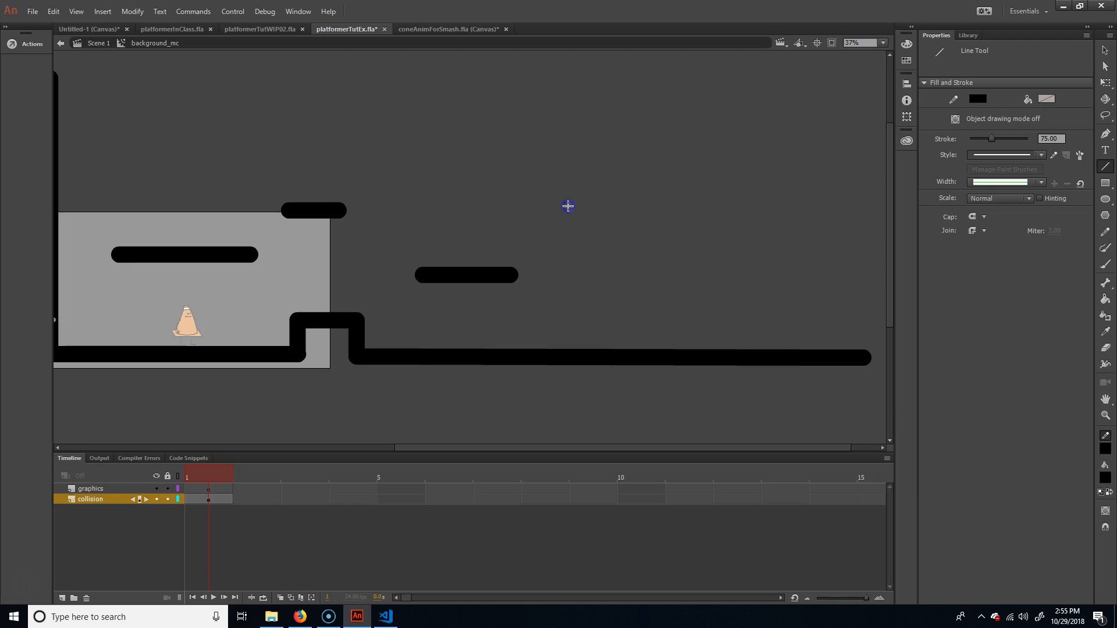
left_click_drag(559, 205, 720, 202)
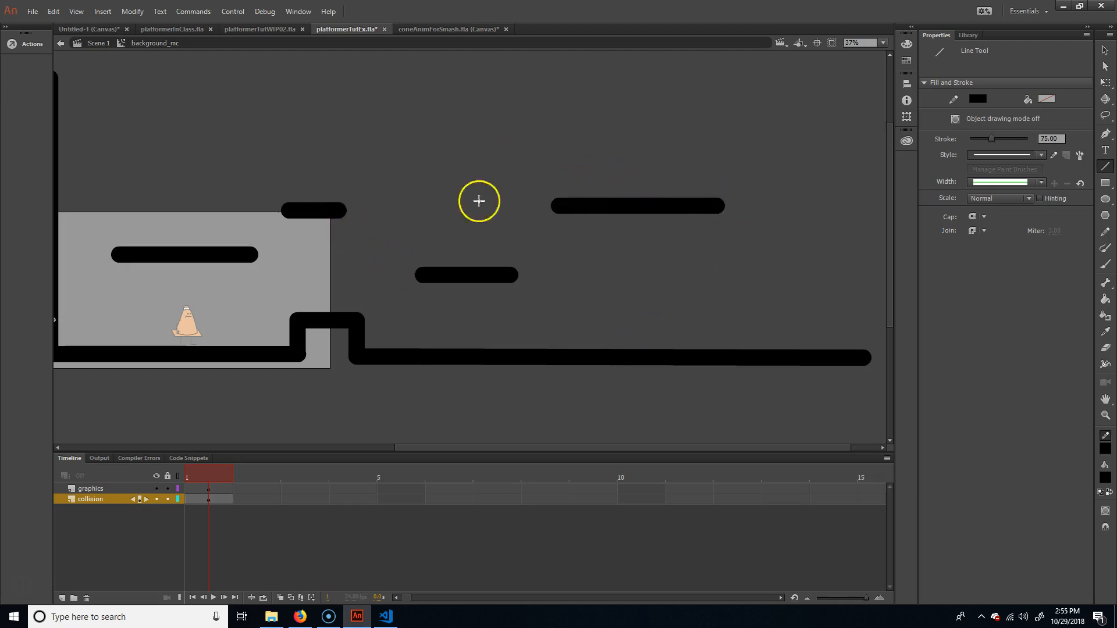
left_click_drag(861, 355, 852, 115)
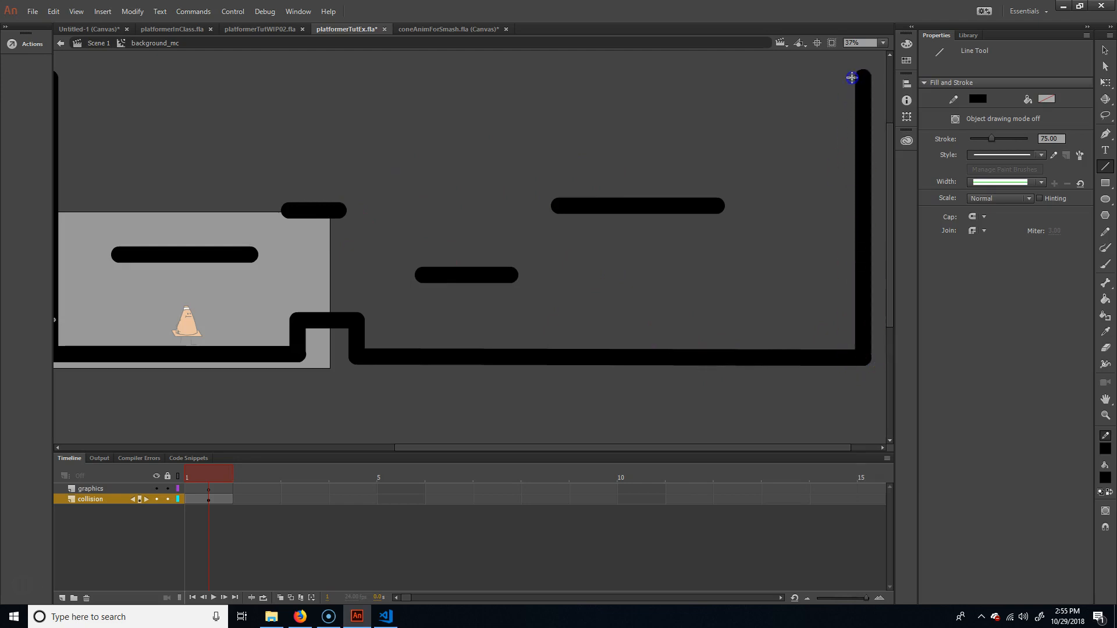
Test the movie and make the cone character run and jump rightward across the floating platforms
left_click_drag(286, 277, 381, 275)
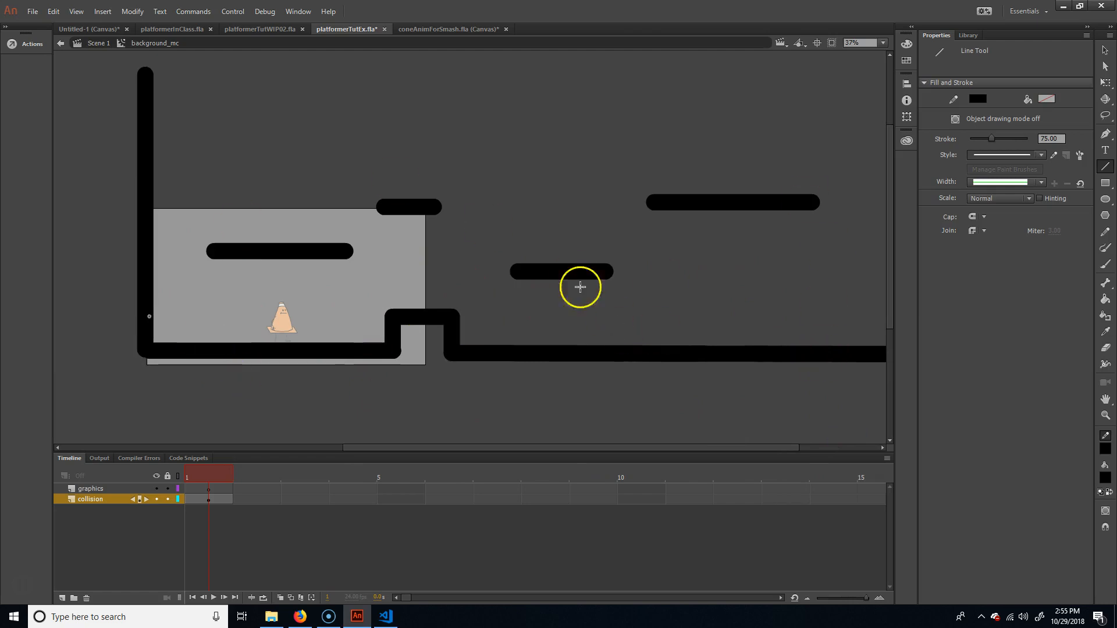
key("ctrl+Return")
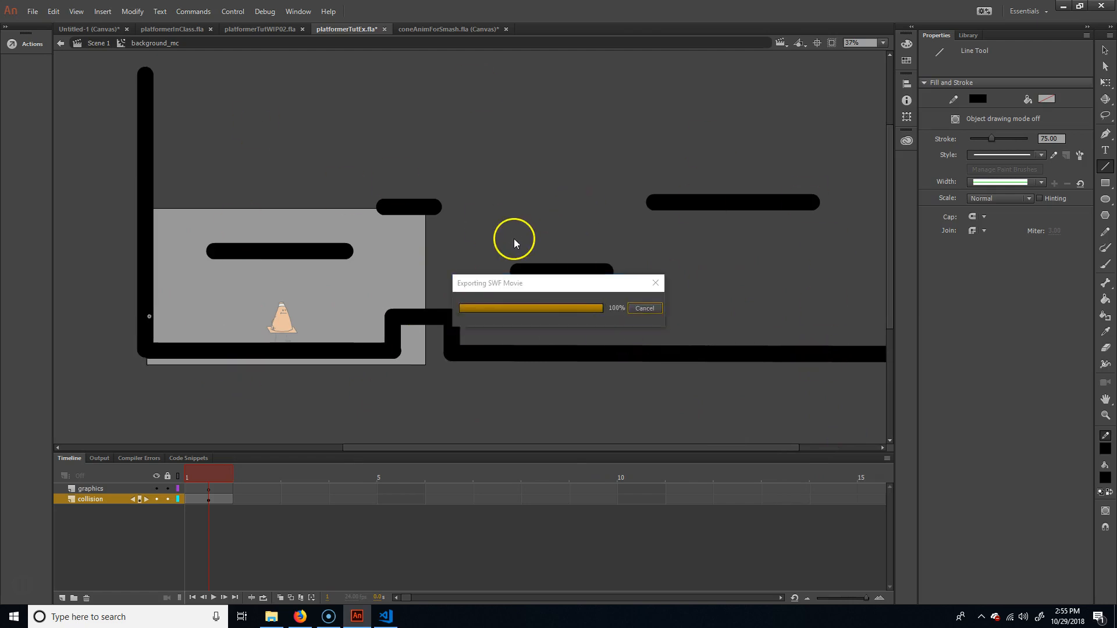
left_click(667, 308)
key("Right")
key("Up")
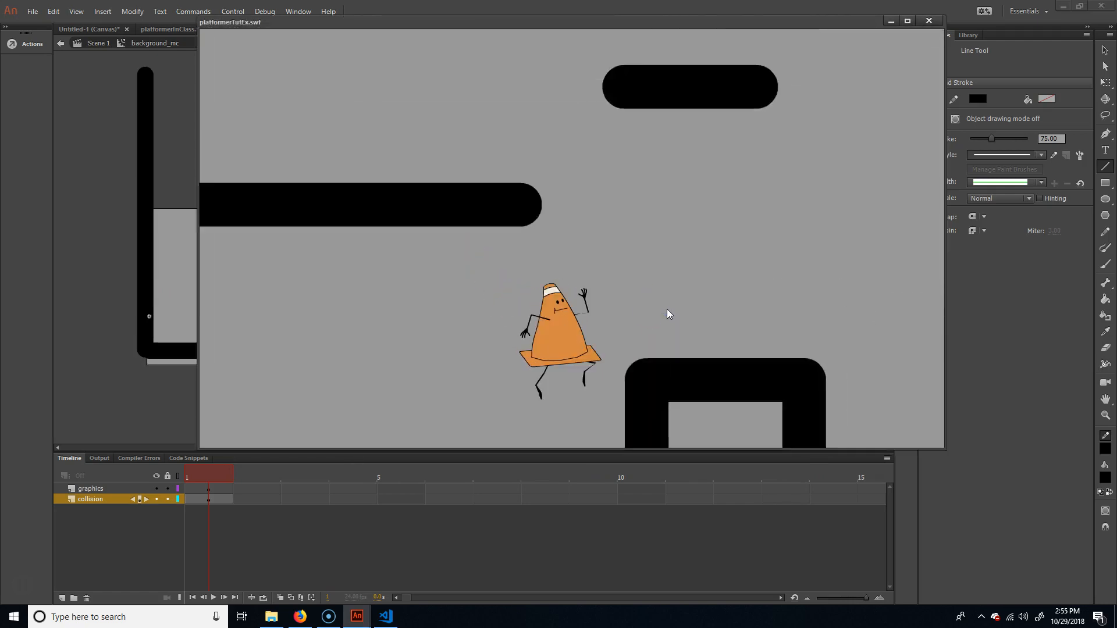
key("Right")
key("Up")
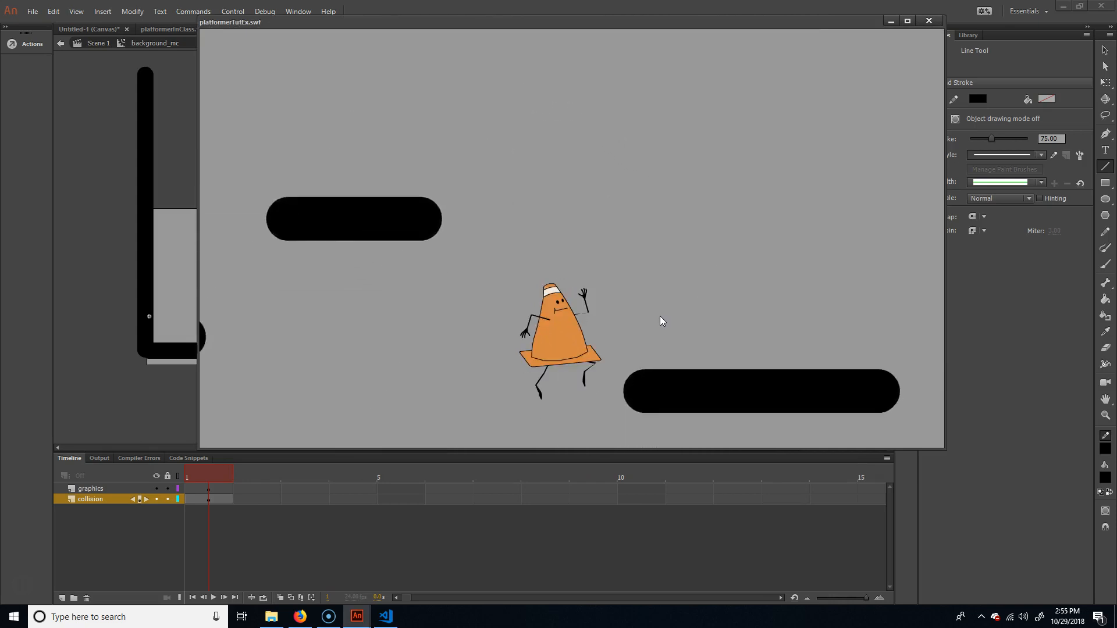
key("Left")
key("Up")
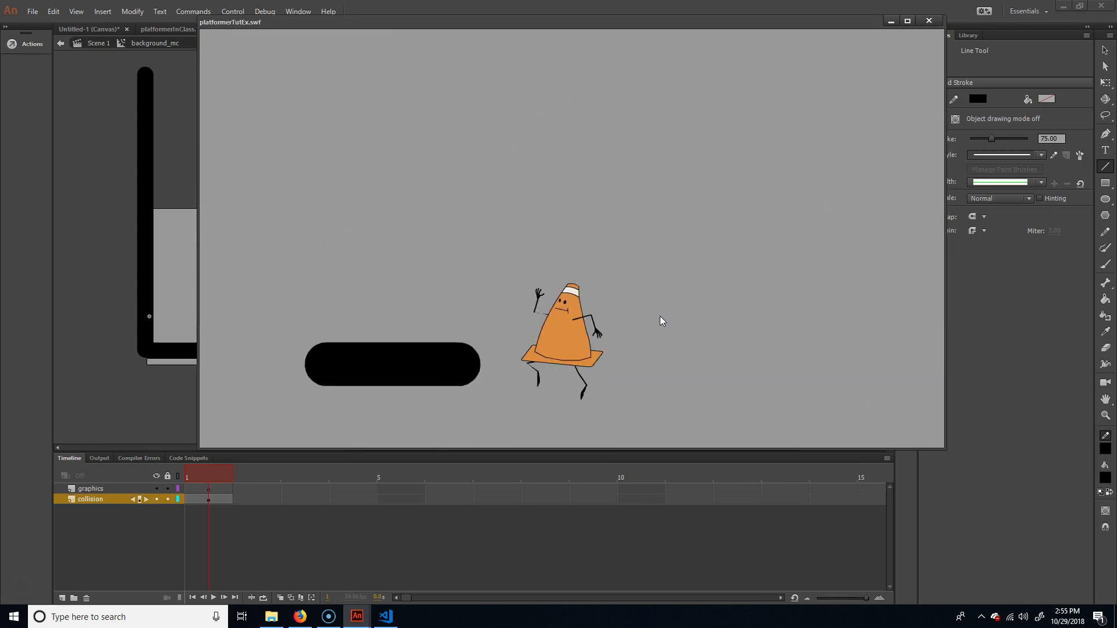
key("Up")
key("Right")
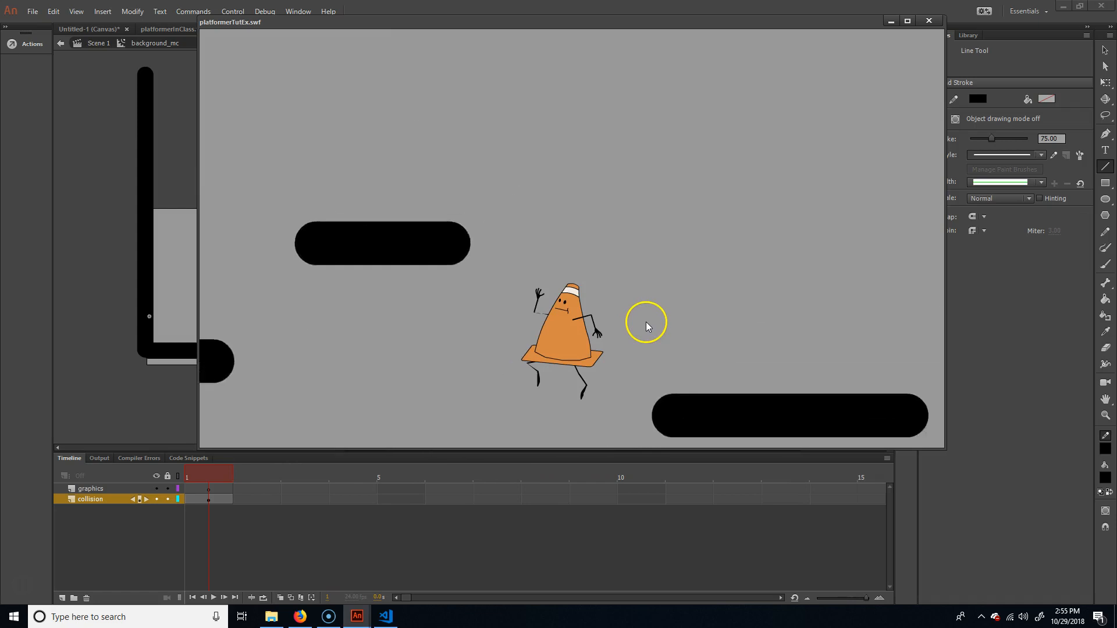
key("Right")
key("Up")
key("Left")
key("Right")
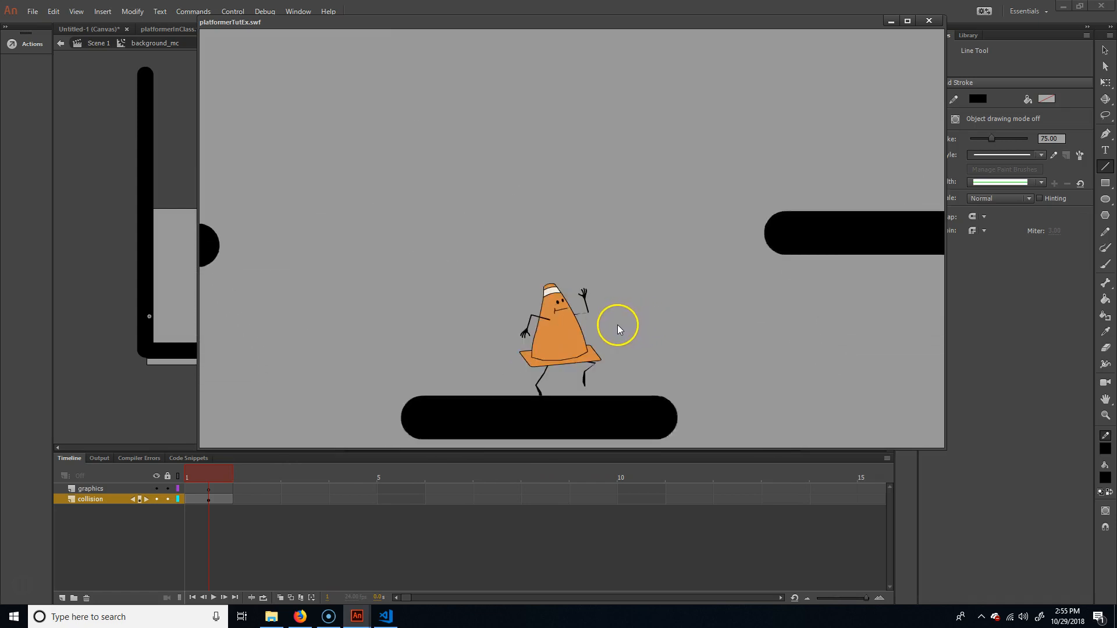
key("Up")
key("Left")
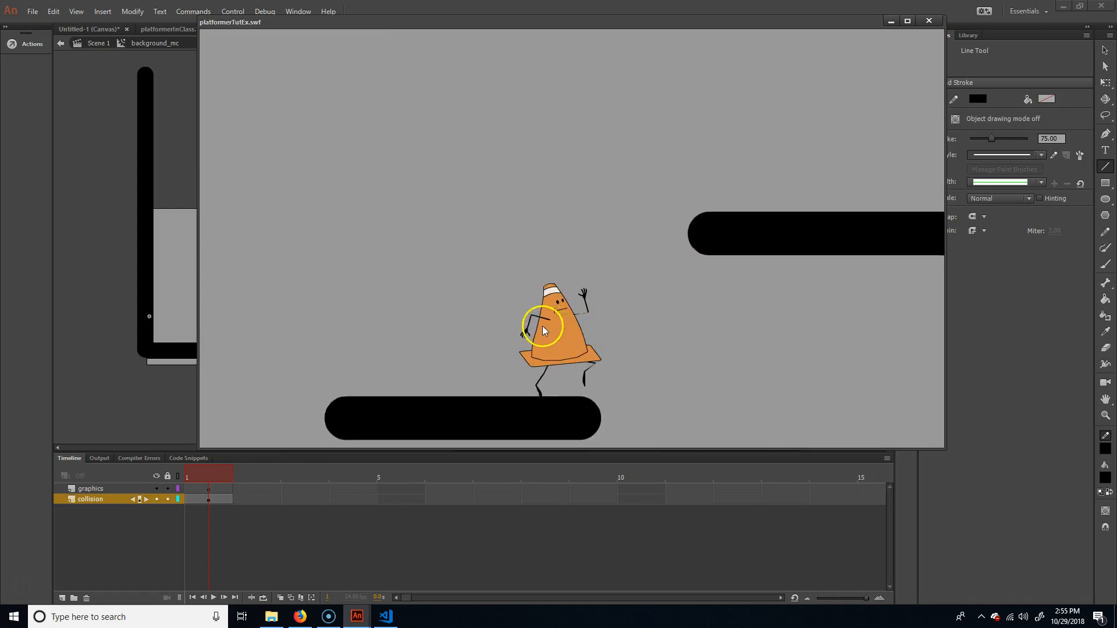
Jump the cone character back leftward over the platforms and close the test movie
key("Left")
key("Up")
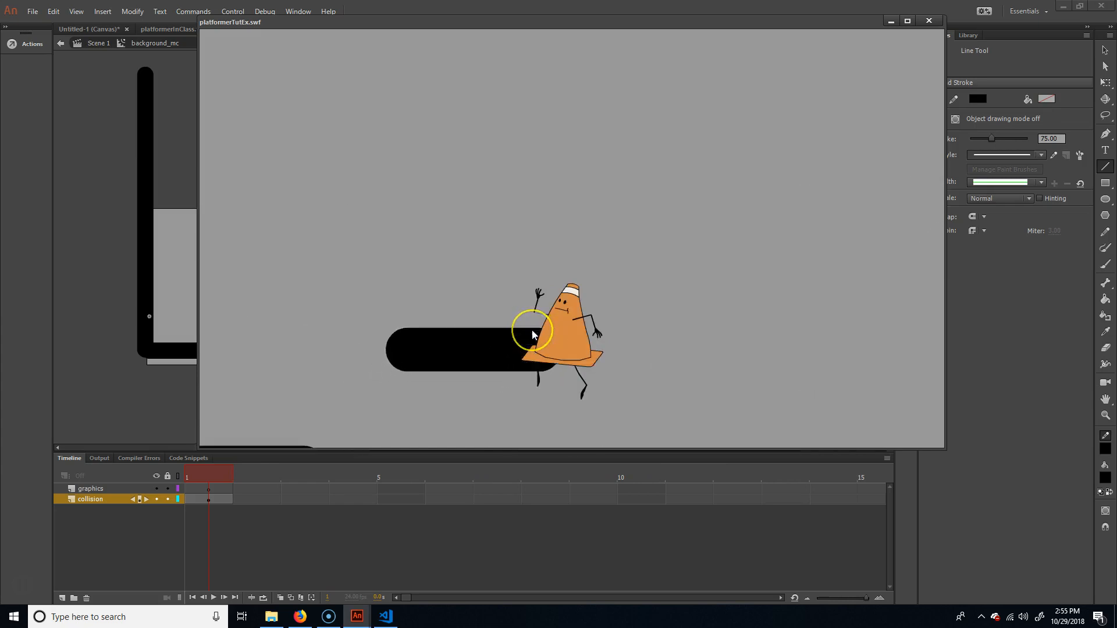
key("Left")
key("Up")
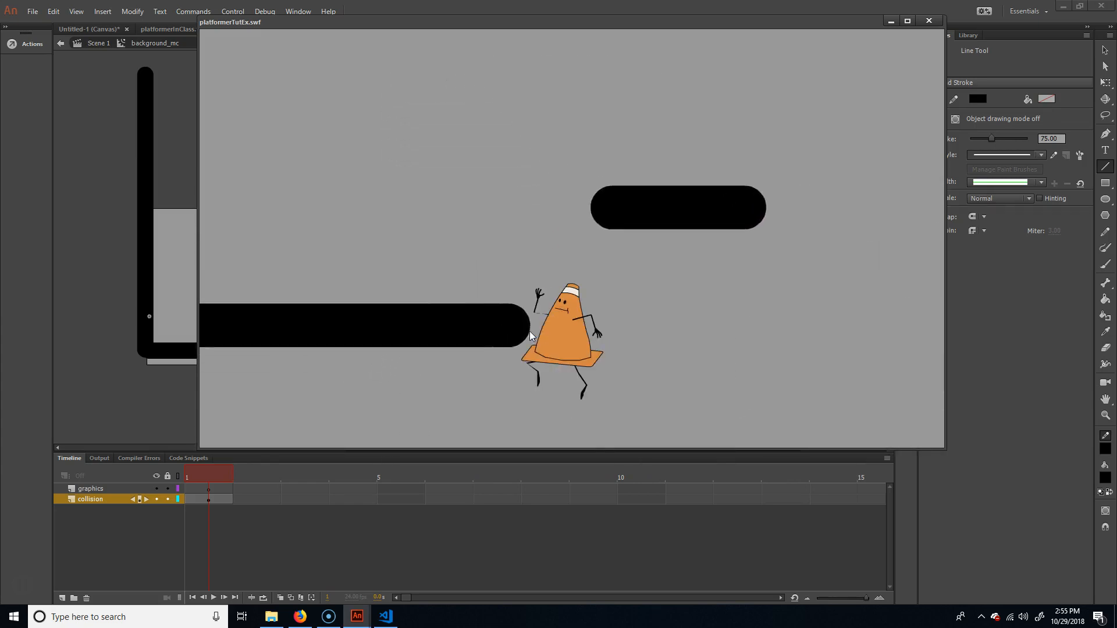
left_click(929, 22)
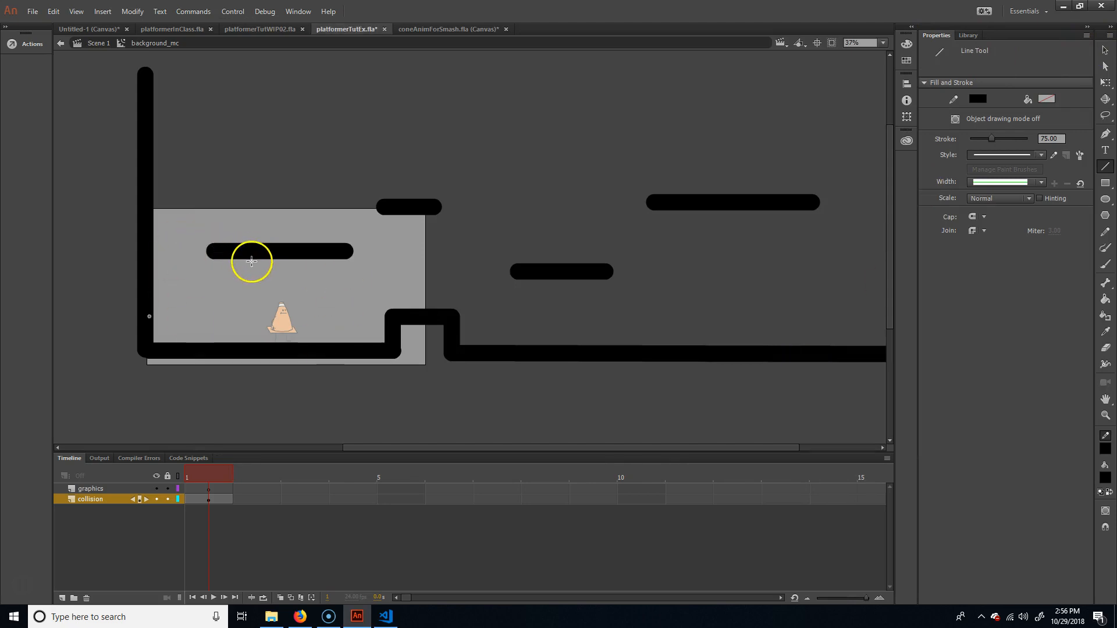
Lower the floating platform above the cone character to about Y -195
key("v")
left_click(320, 256)
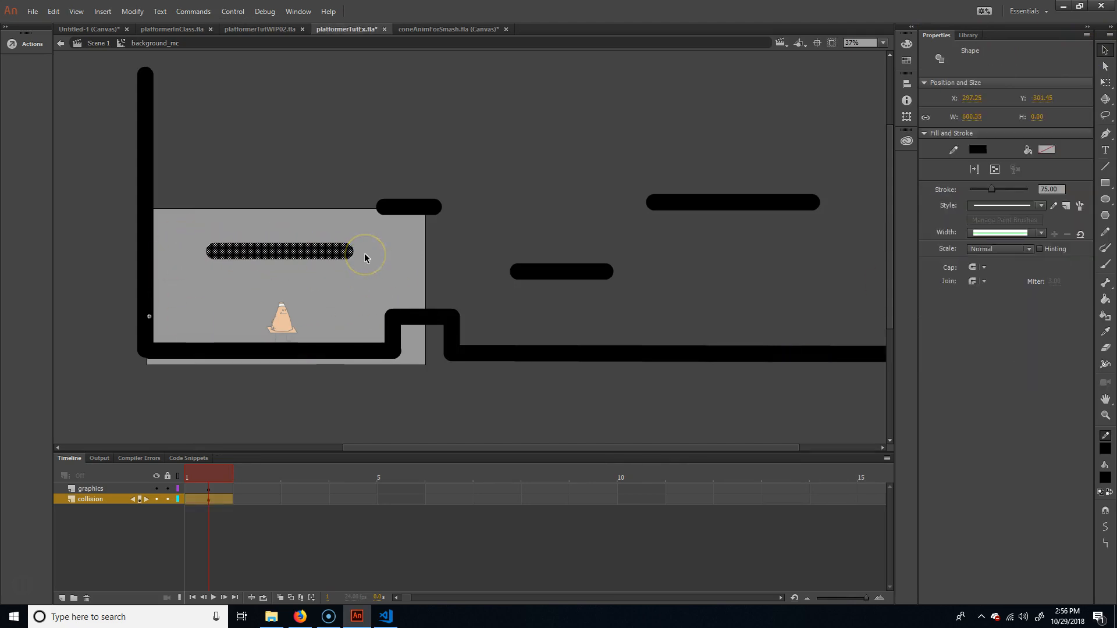
key("shift+Down")
key("shift+Down")
key("shift+Down")
key("shift+Down")
key("shift+Down")
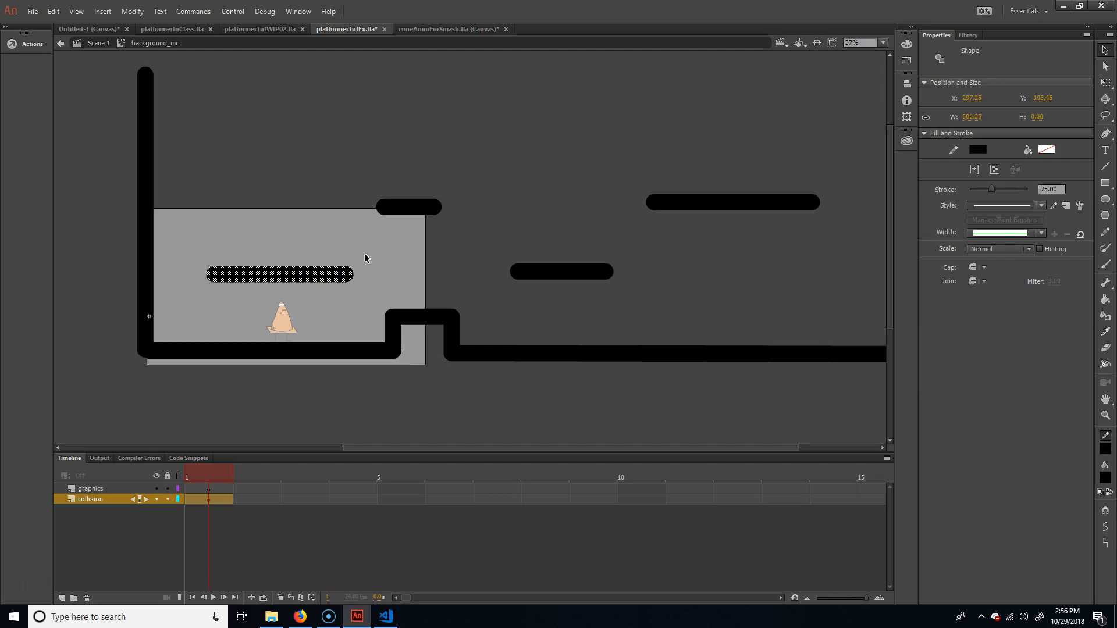
Lower the short platform above the raised block to about Y -372 and shift it slightly right
left_click(400, 213)
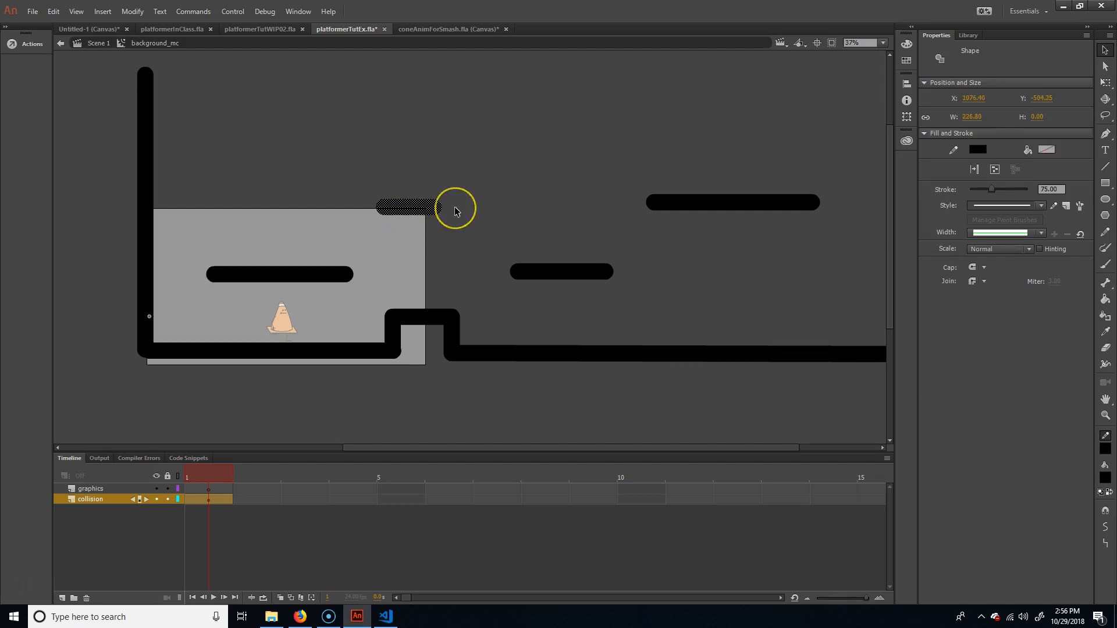
key("shift+Down")
key("shift+Down")
key("shift+Down")
key("shift+Down")
key("shift+Down")
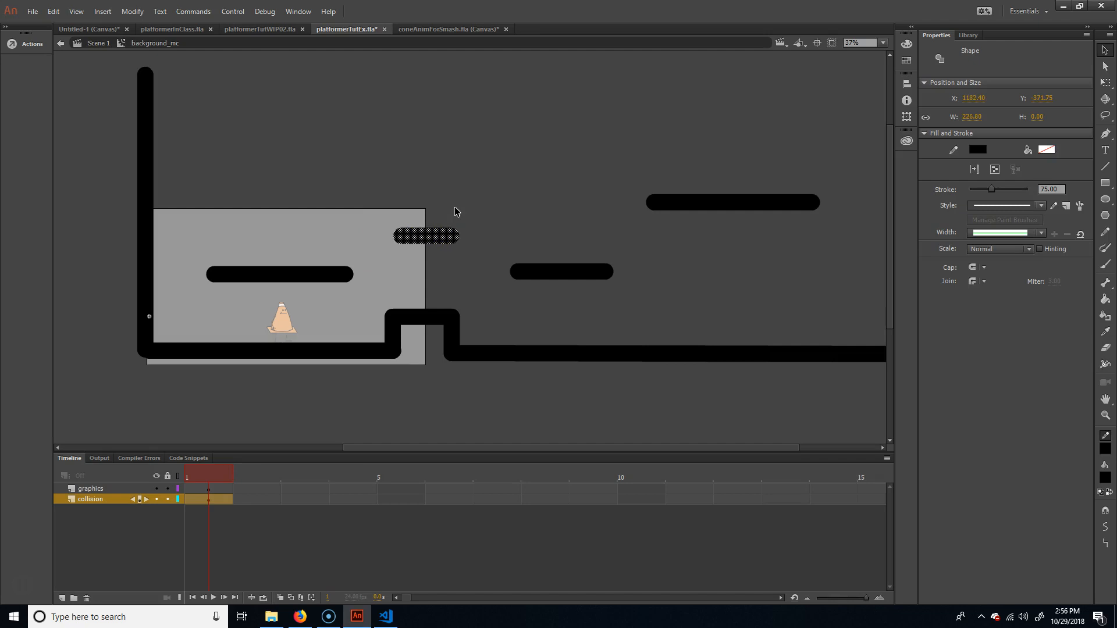
Lower the long floating platform farthest to the right to about Y -367 and deselect it
left_click(769, 208)
key("shift+Down")
key("shift+Down")
key("shift+Down")
key("shift+Down")
key("shift+Down")
key("shift+Down")
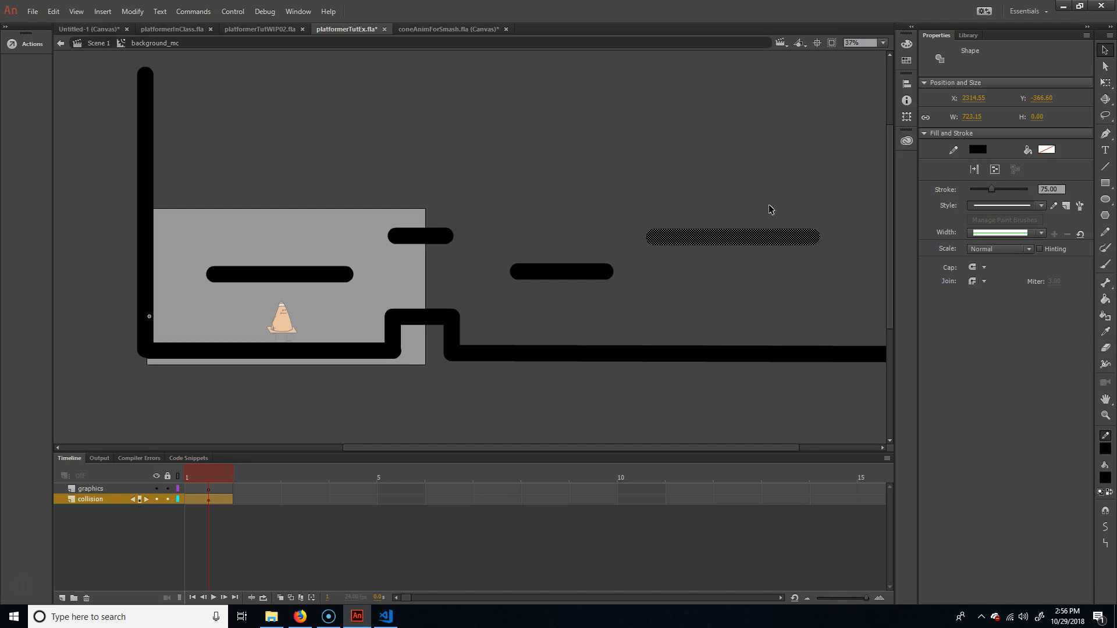
left_click(678, 182)
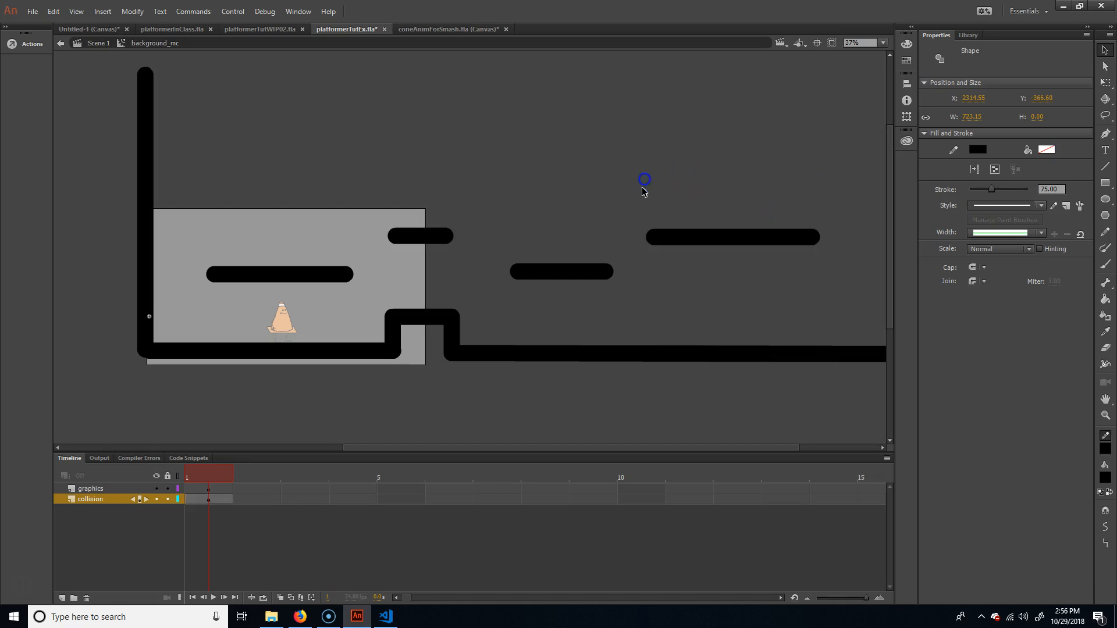
Convert all artwork on the collision layer to a movie clip symbol named backgroundCollision_mc, with the instance name collision
left_click(104, 490)
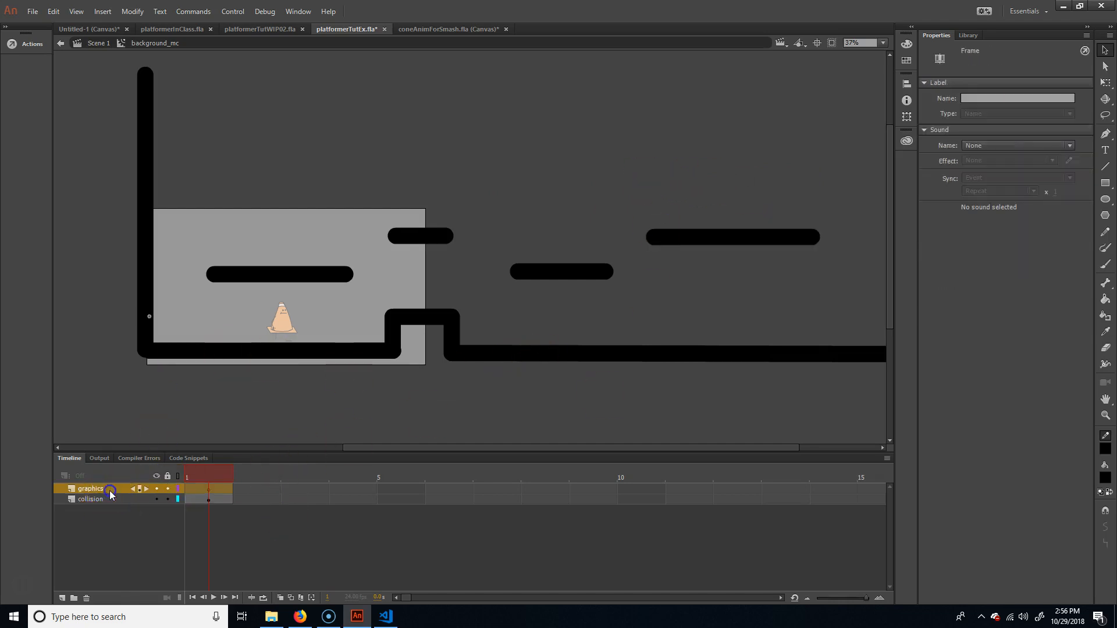
left_click(106, 499)
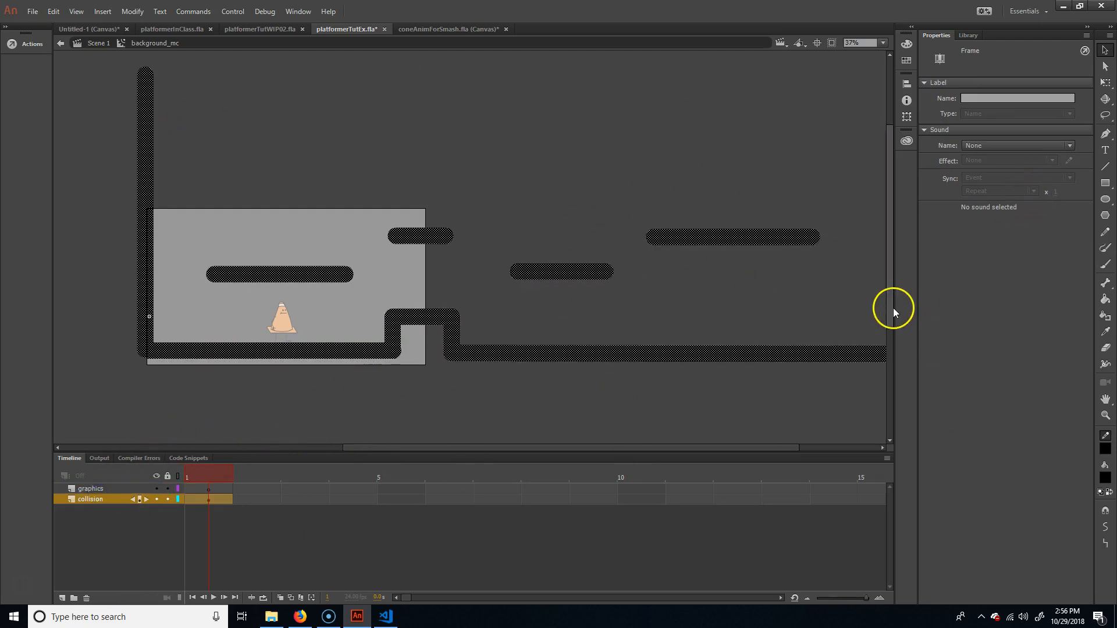
left_click(133, 11)
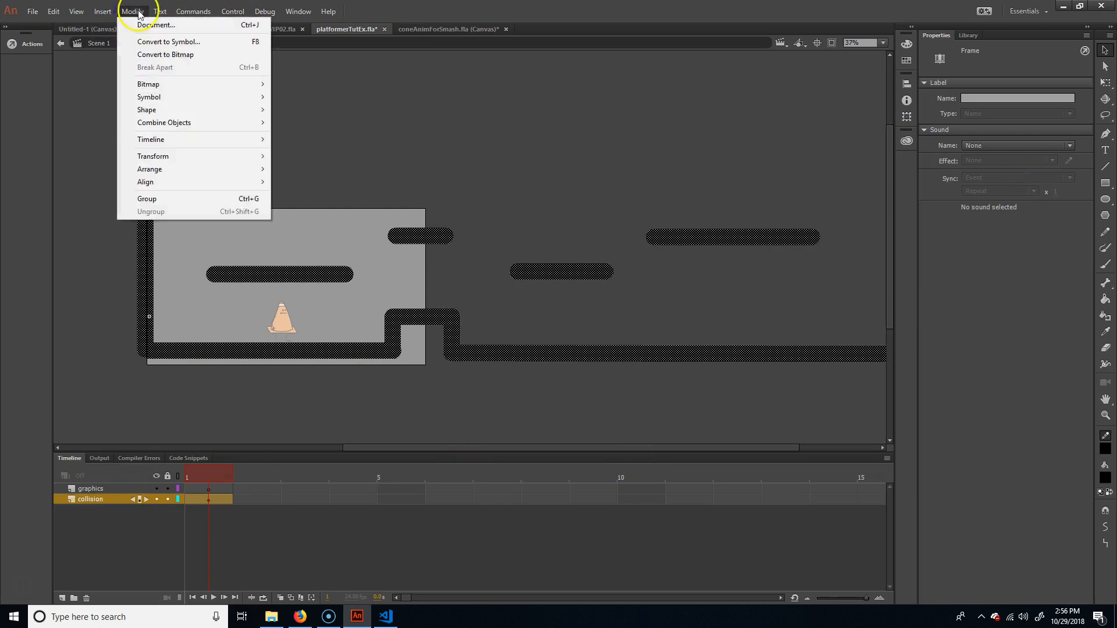
left_click(175, 42)
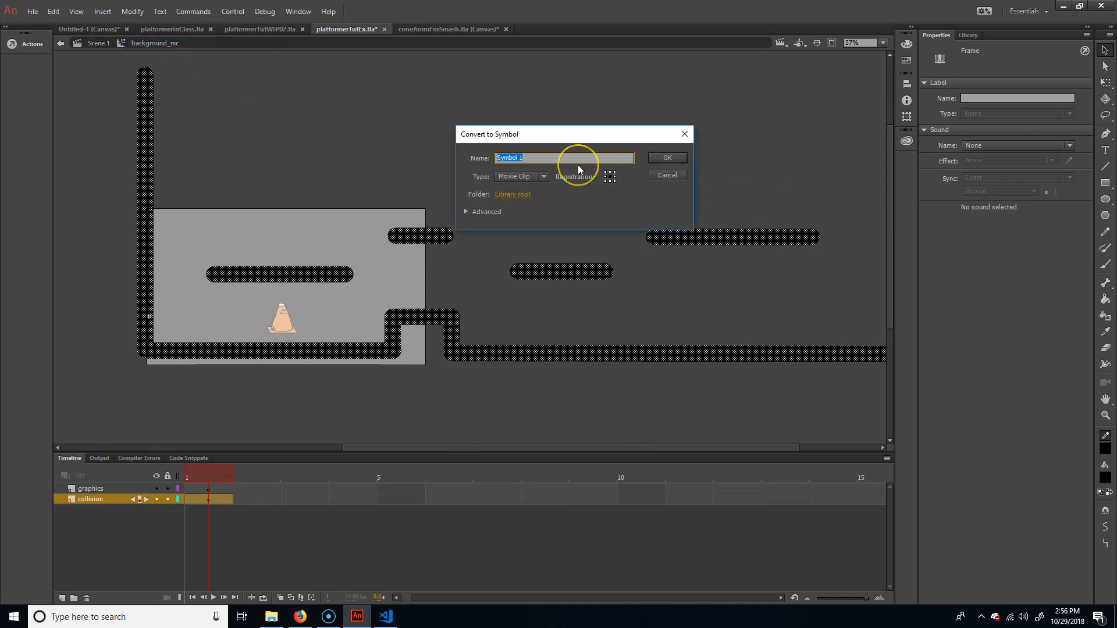
type("co")
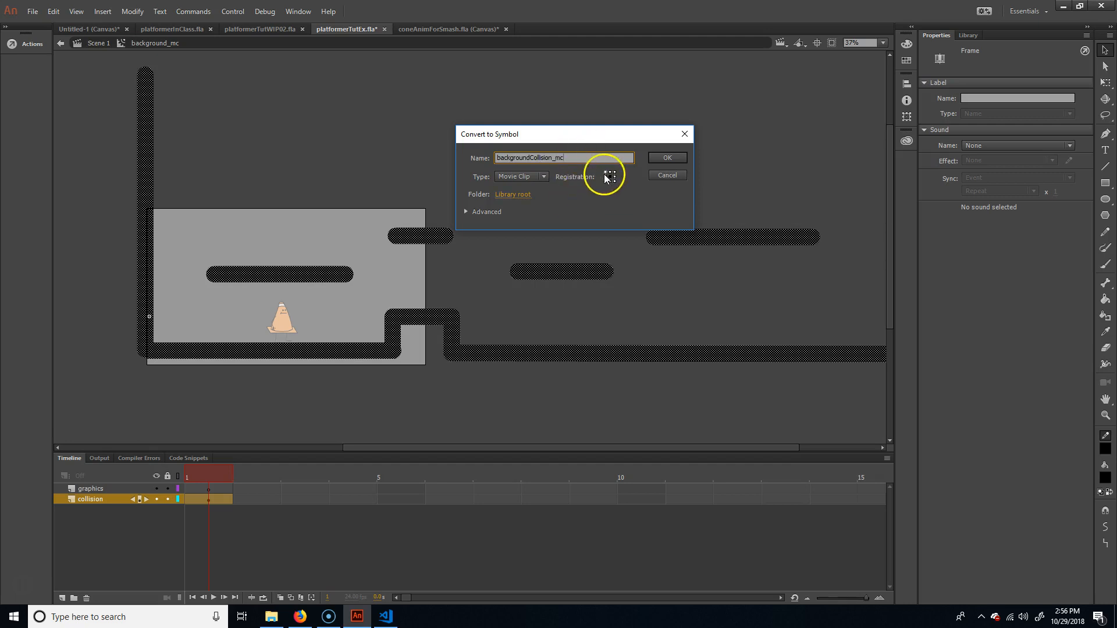
left_click(677, 157)
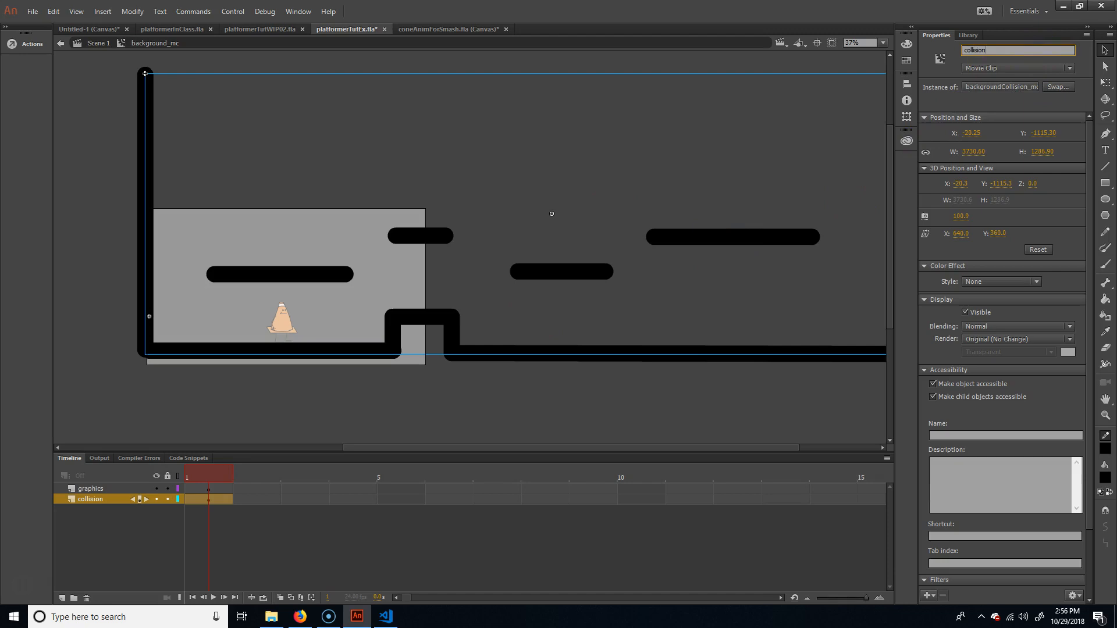
left_click(615, 387)
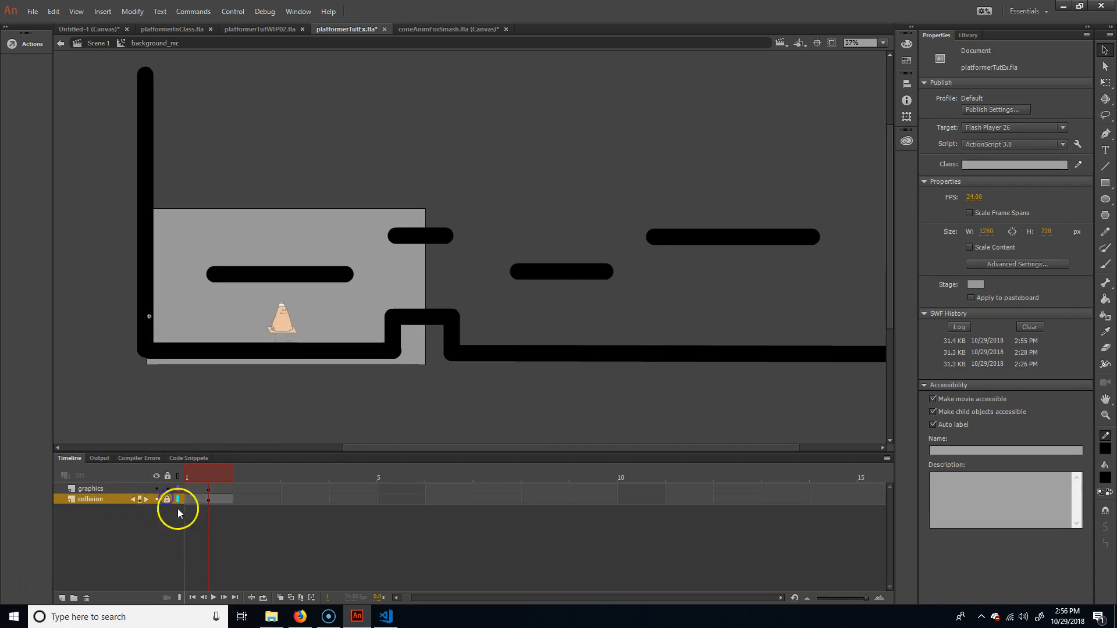
Lock the collision layer, make the graphics layer active, and set the Line tool's stroke to 2
left_click(122, 489)
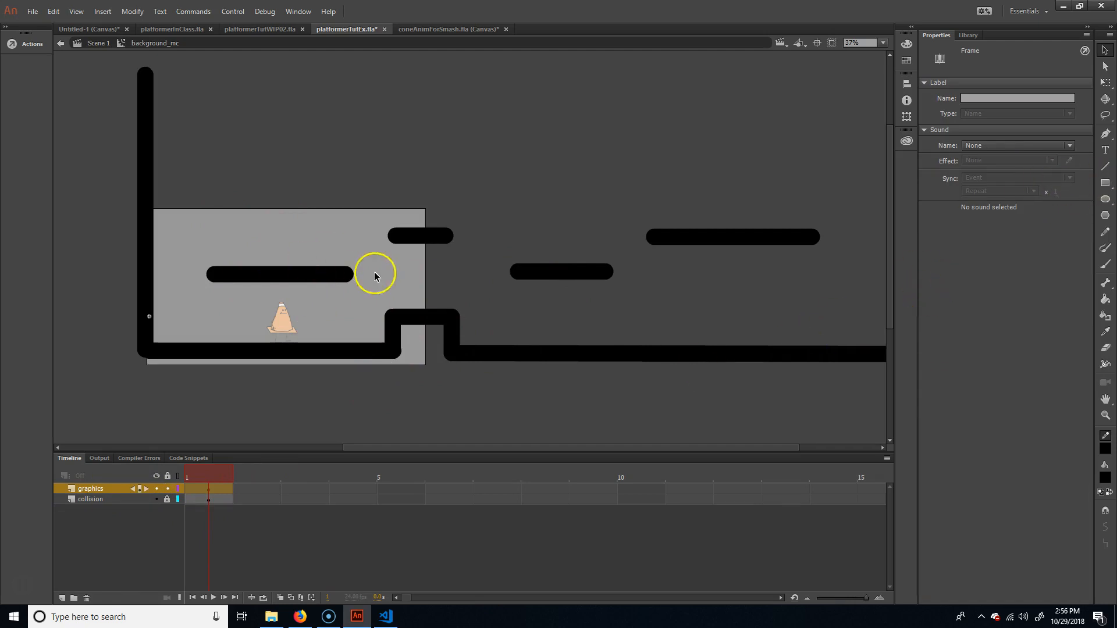
key("ctrl+equal")
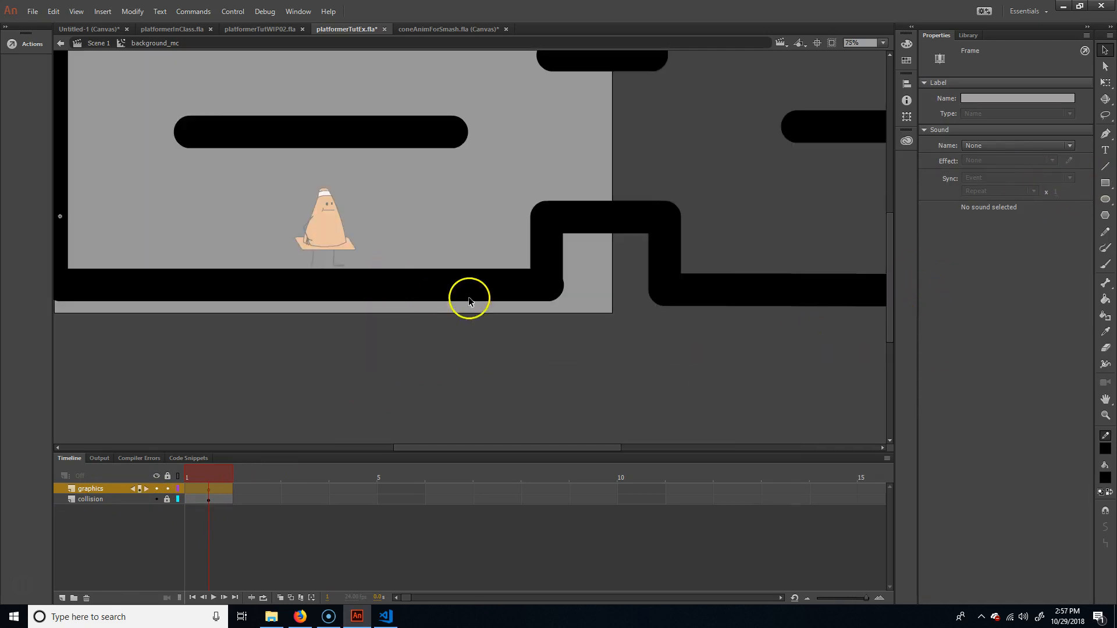
left_click_drag(229, 279, 294, 324)
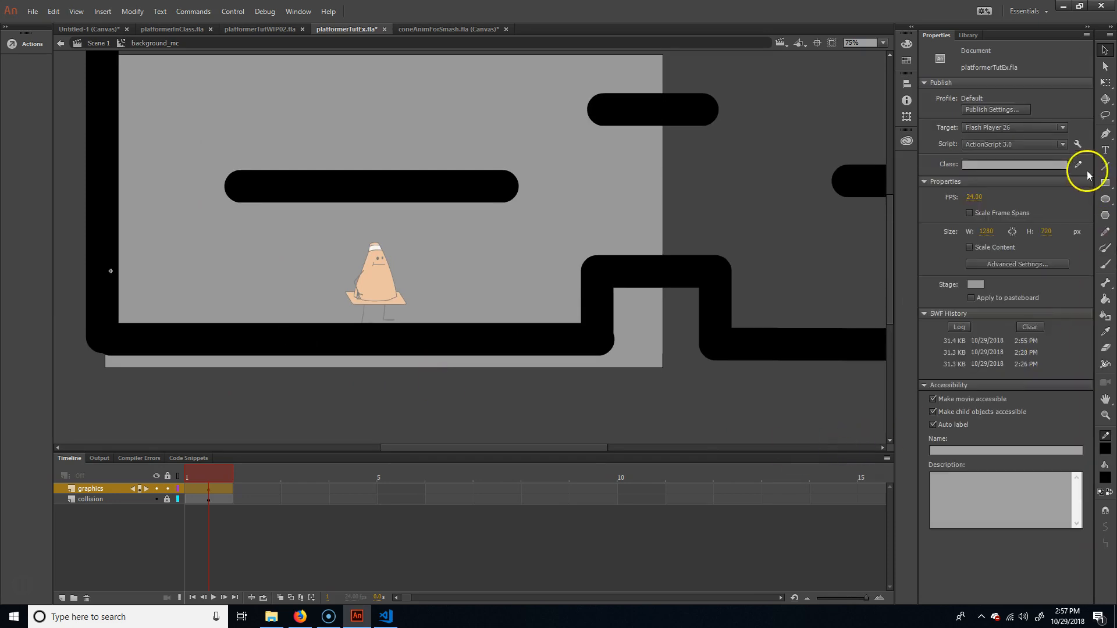
left_click(1105, 167)
left_click(1054, 139)
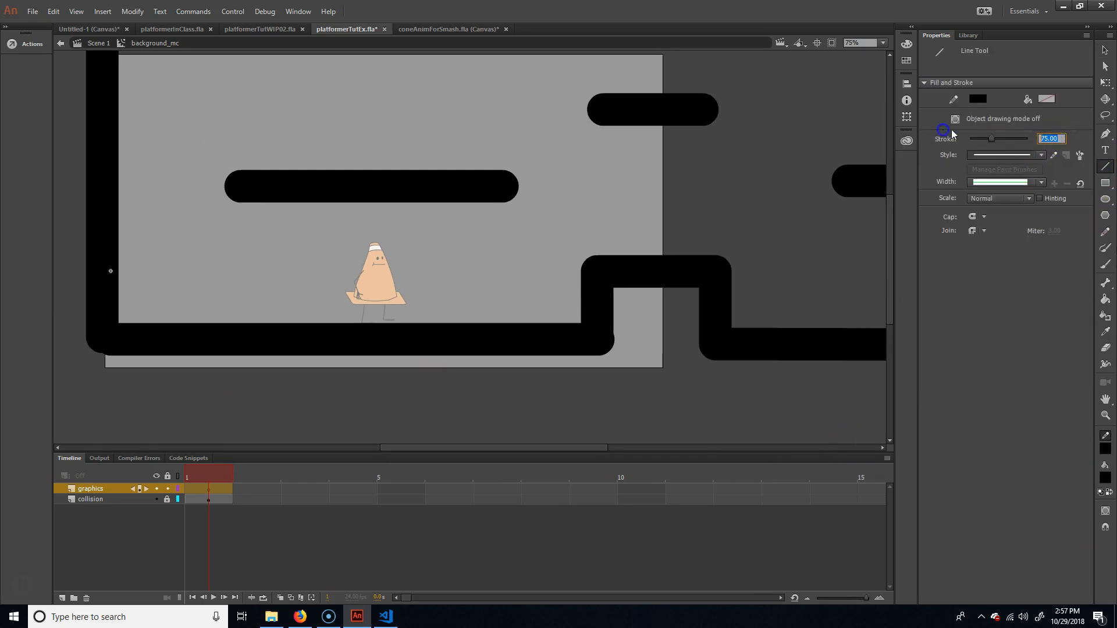
type("2")
key("Return")
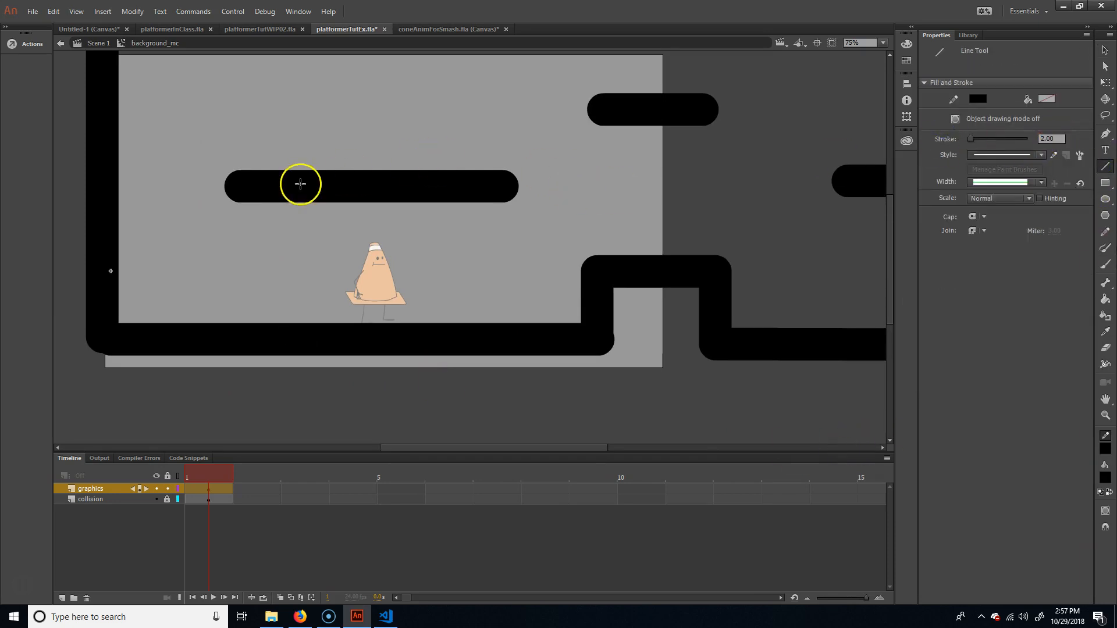
Switch to the Rectangle tool and set its fill to the dark brown color 554623
scroll(389, 145, "up", 4)
left_click(1105, 182)
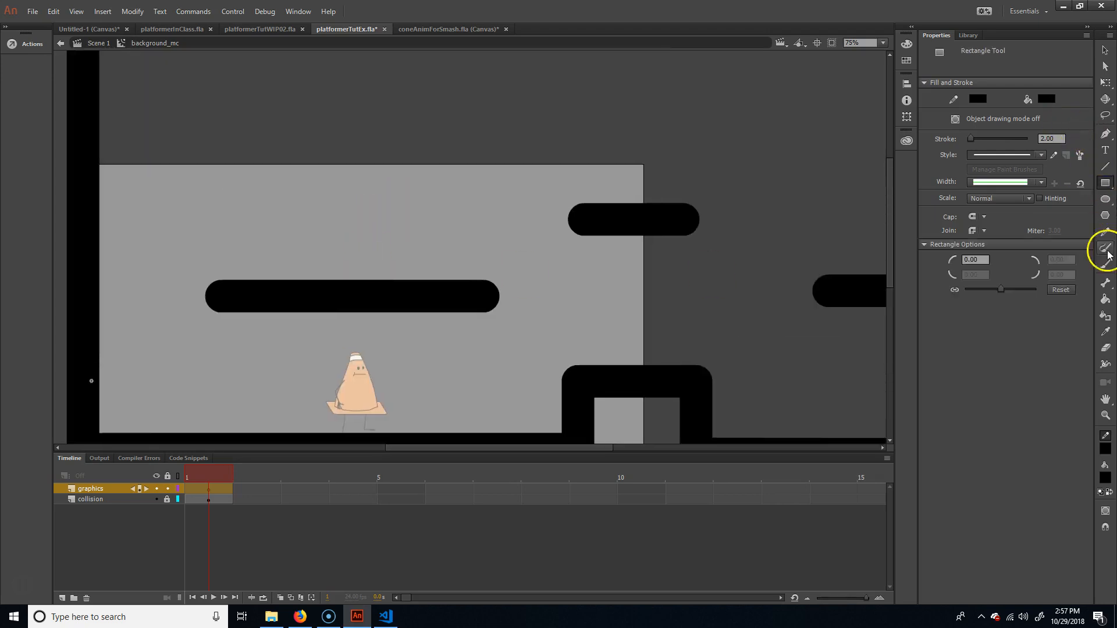
left_click(1045, 98)
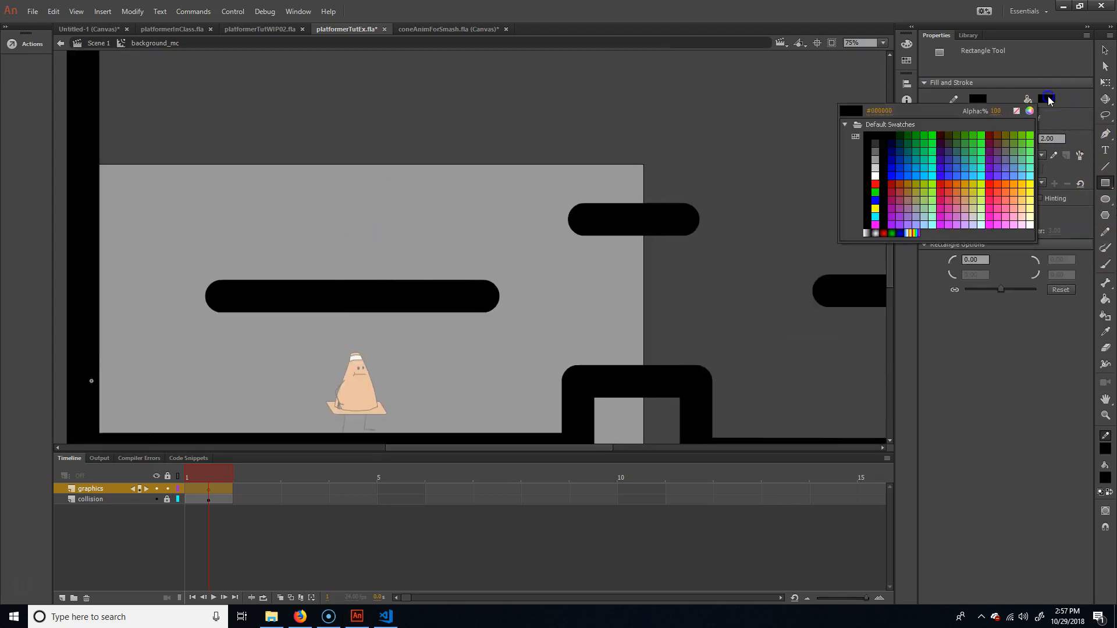
left_click(1030, 111)
left_click_drag(472, 305, 481, 307)
left_click_drag(593, 314, 592, 358)
left_click_drag(531, 302, 494, 329)
left_click_drag(589, 342, 591, 364)
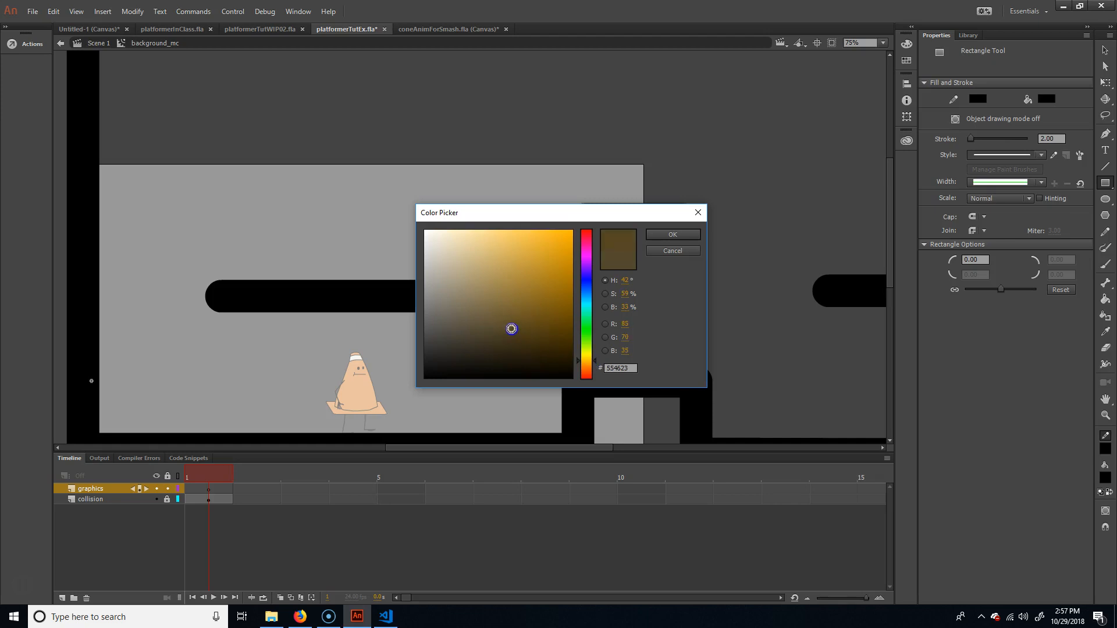
left_click(672, 234)
Try a brown rectangle over the platform above the cone character, and undo it
mouse_move(212, 308)
left_mouse_down()
mouse_move(405, 251)
mouse_move(495, 254)
left_mouse_up()
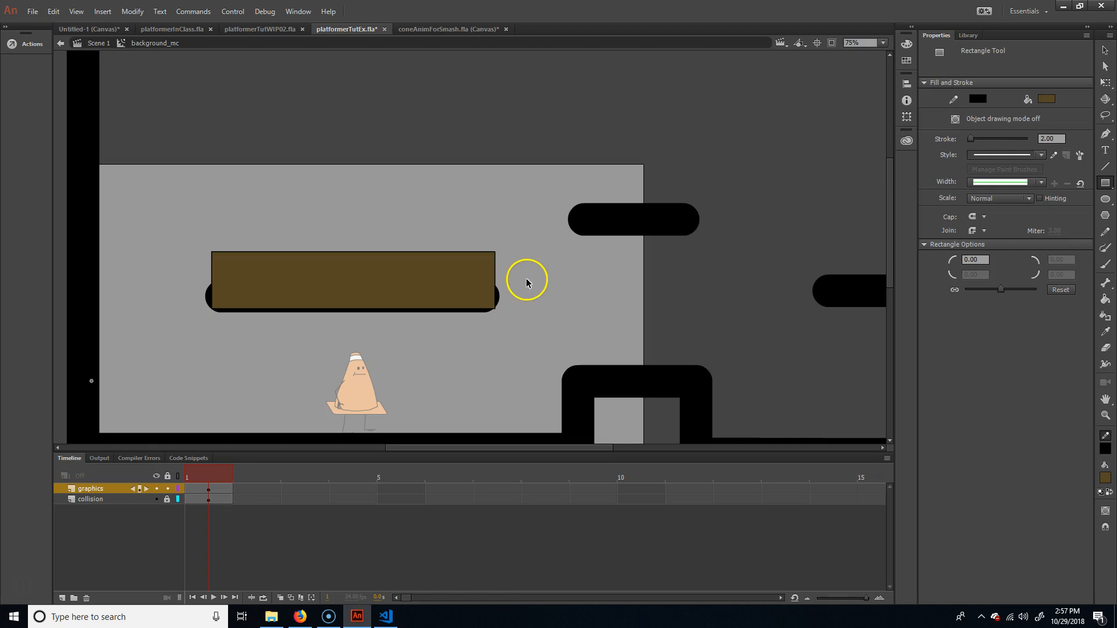
key("ctrl+z")
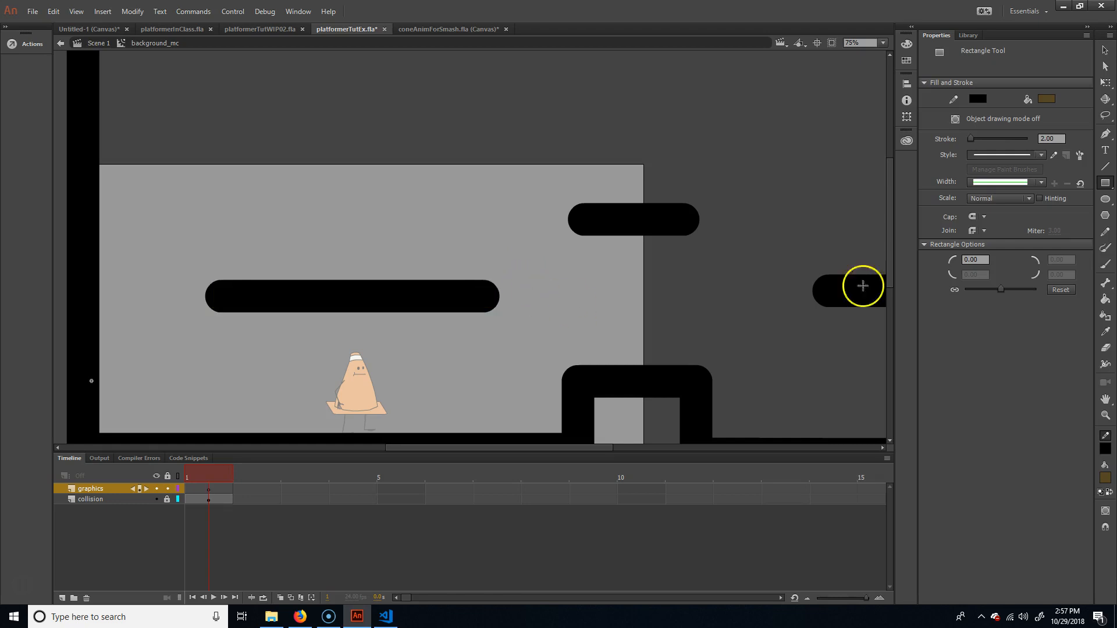
Unlink the rectangle's corner radii, set only the lower two to 25, and draw a brown rectangle about 552 by 111 px above the first platform
left_click(957, 290)
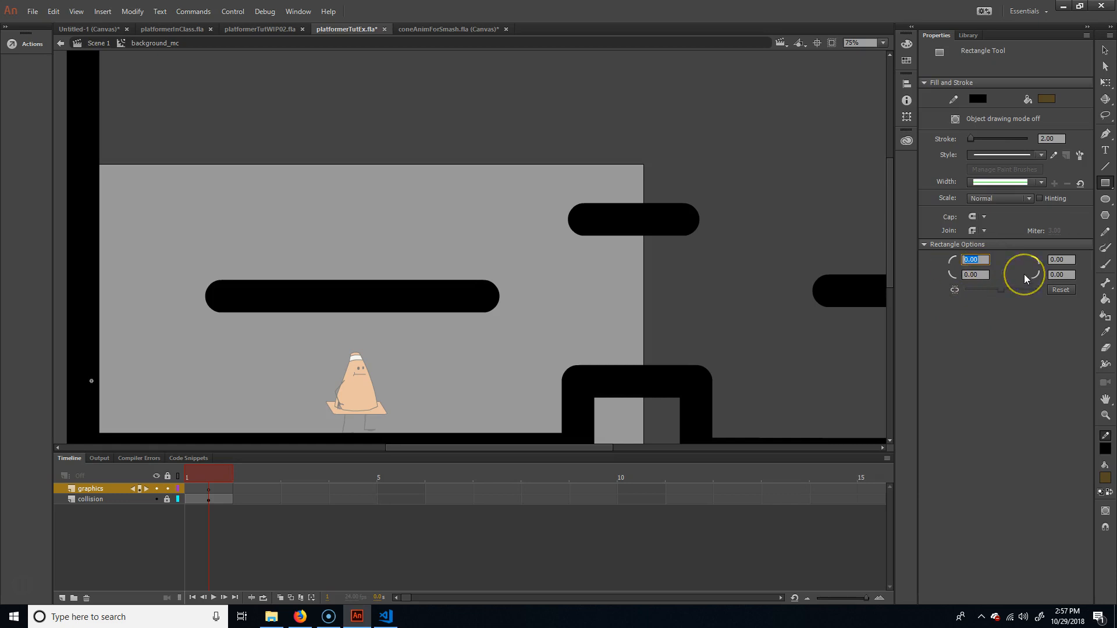
type("25")
left_click(1062, 260)
type("25")
key("Return")
left_click_drag(219, 250, 503, 172)
key("ctrl+z")
type("25")
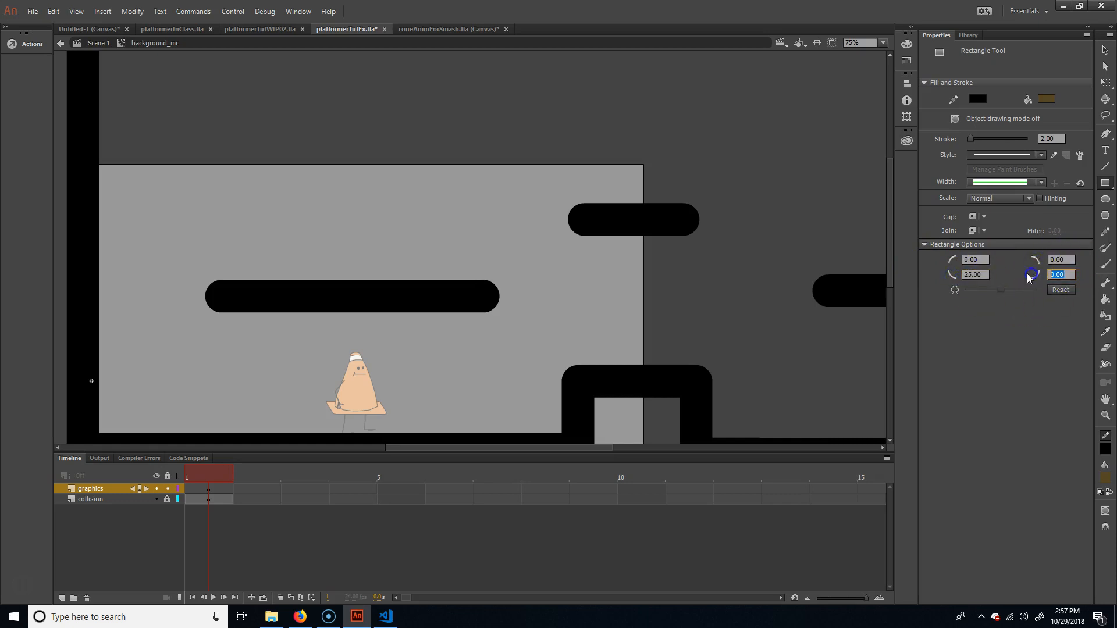
mouse_move(233, 253)
left_mouse_down()
mouse_move(365, 199)
mouse_move(468, 187)
mouse_move(474, 205)
left_mouse_up()
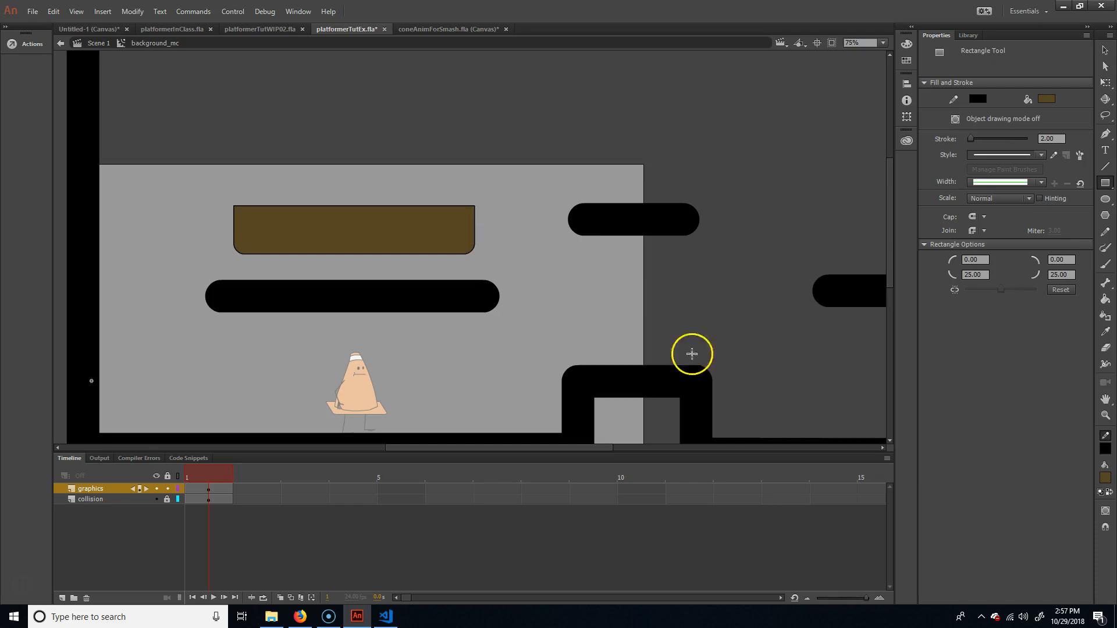
Place a duplicate of the brown rectangle directly above the original and flip it vertically
key("v")
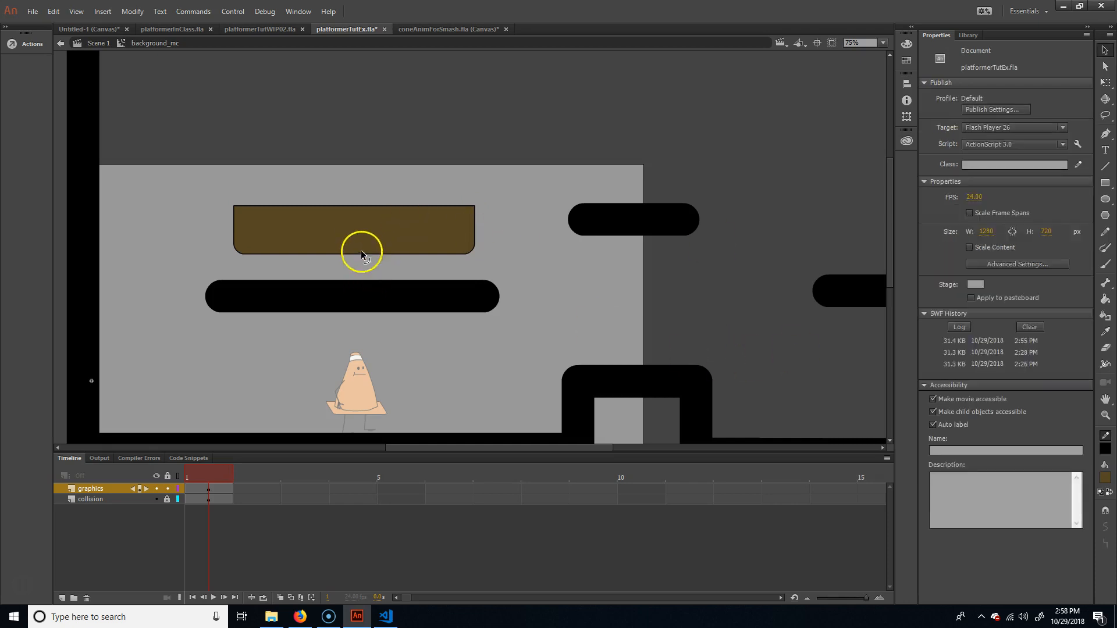
double_click(363, 243)
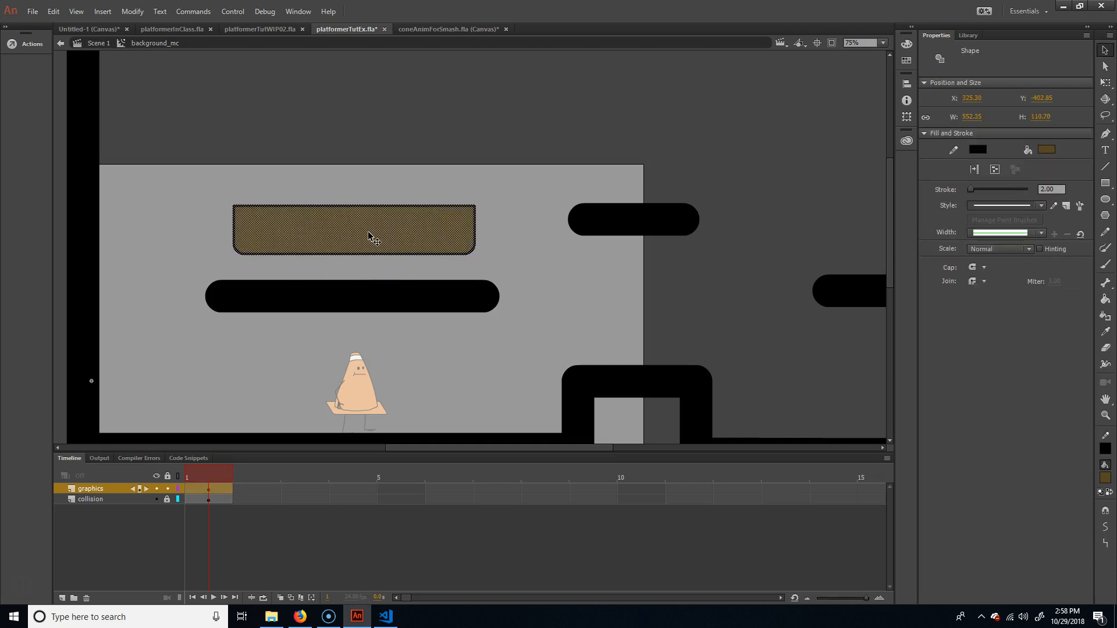
left_click_drag(378, 228, 374, 117)
right_click(383, 126)
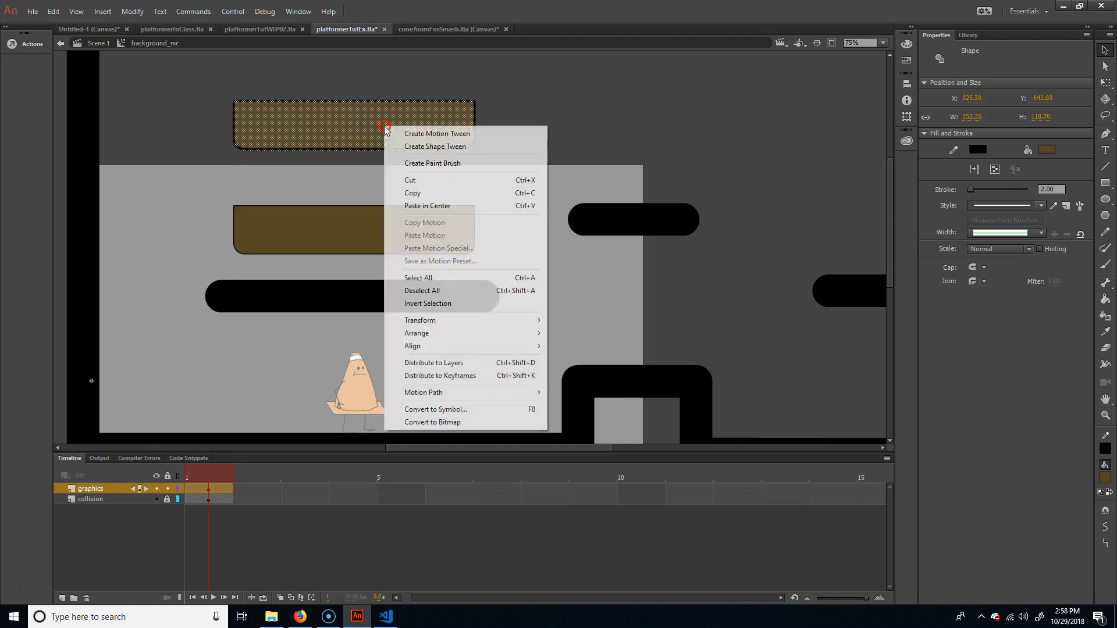
mouse_move(456, 320)
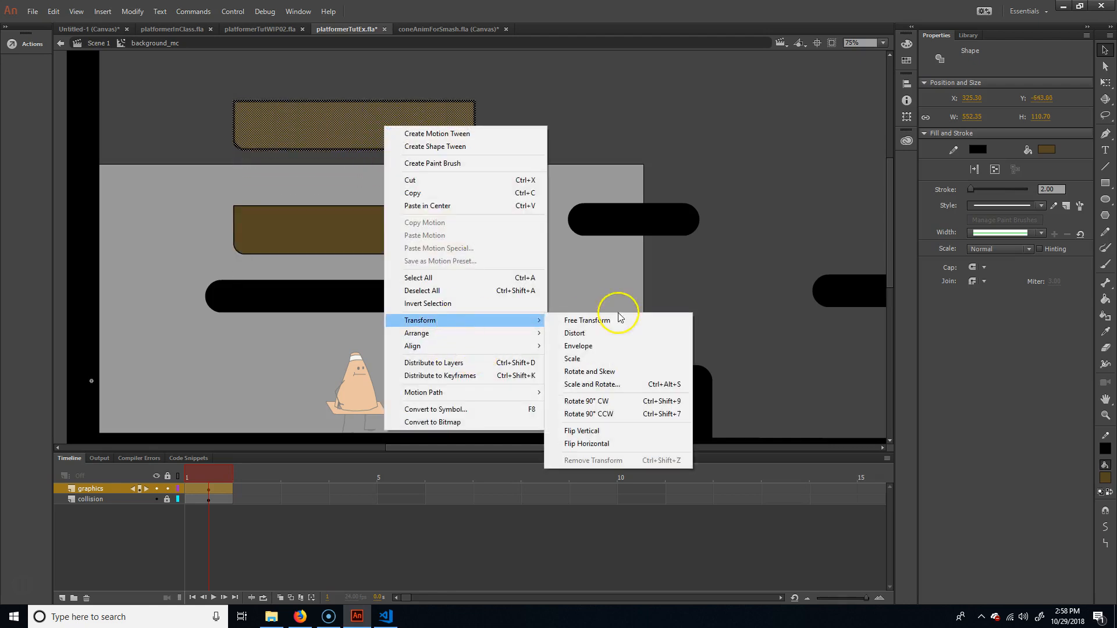
left_click(620, 443)
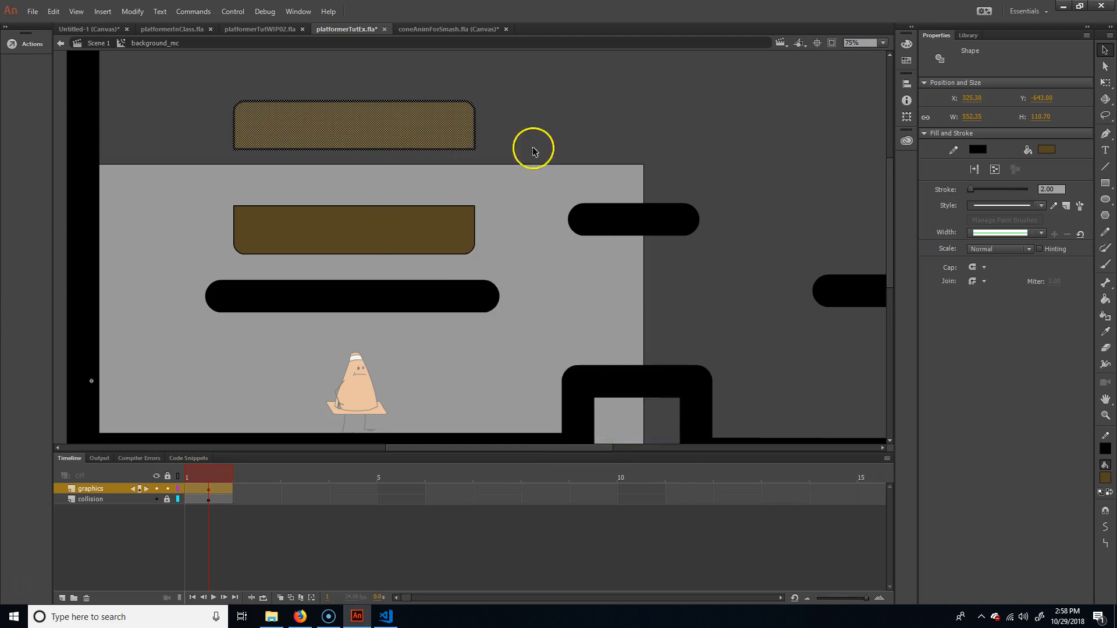
Change the flipped copy's fill to green and deselect it
left_click(1045, 150)
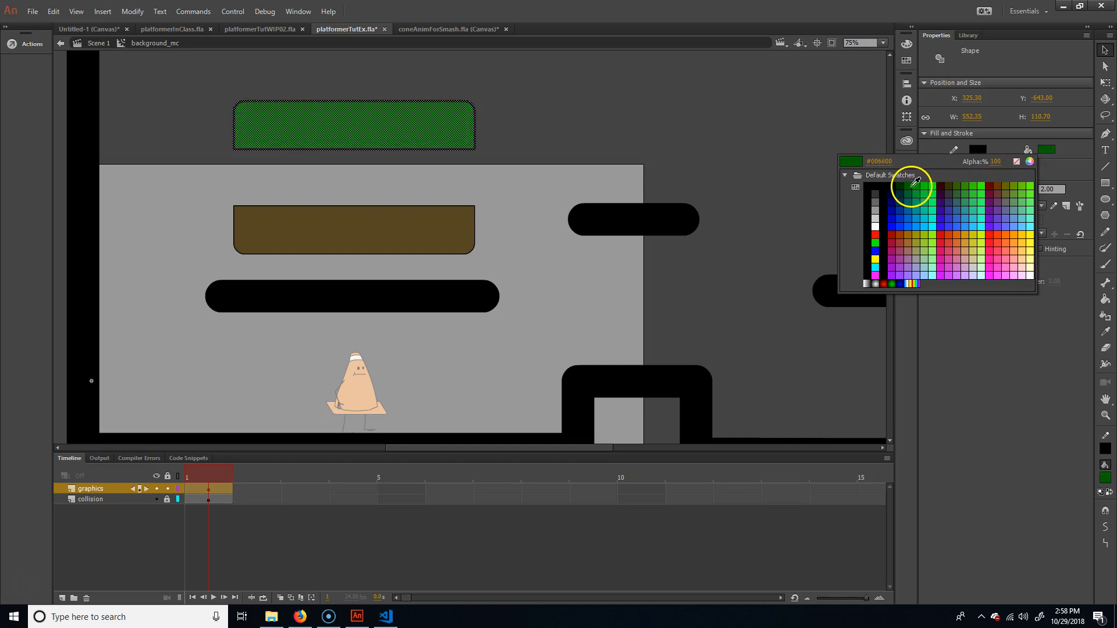
left_click(915, 182)
left_click(568, 92)
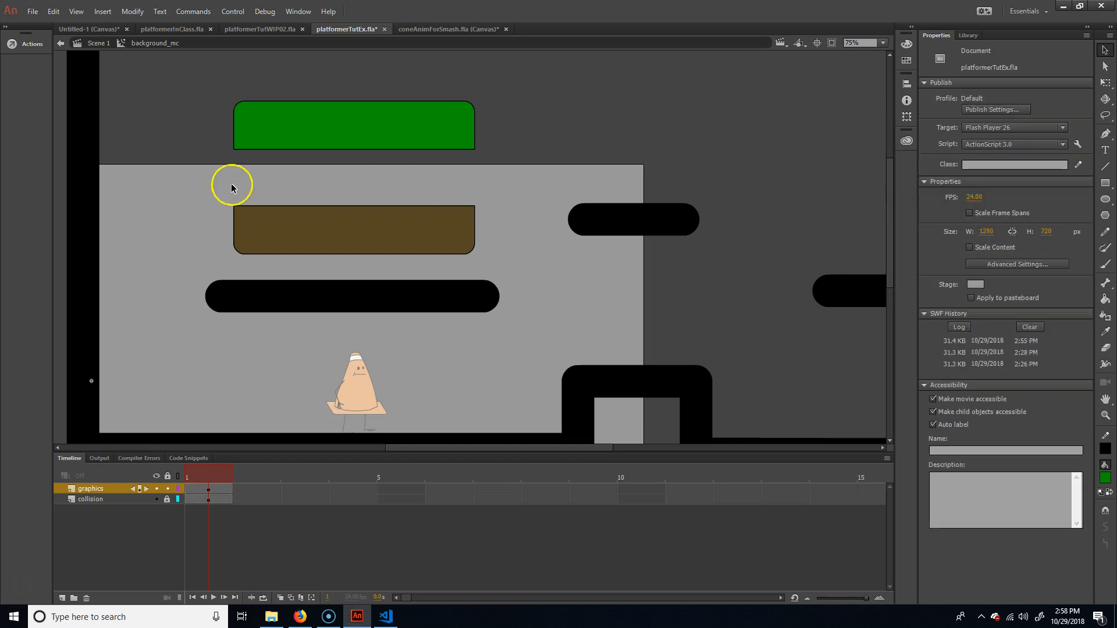
Try adding anchor points along the green shape's lower edge with the Pen tool, and undo them
scroll(334, 153, "up", 3)
left_click_drag(320, 162, 338, 194)
left_click(1105, 133)
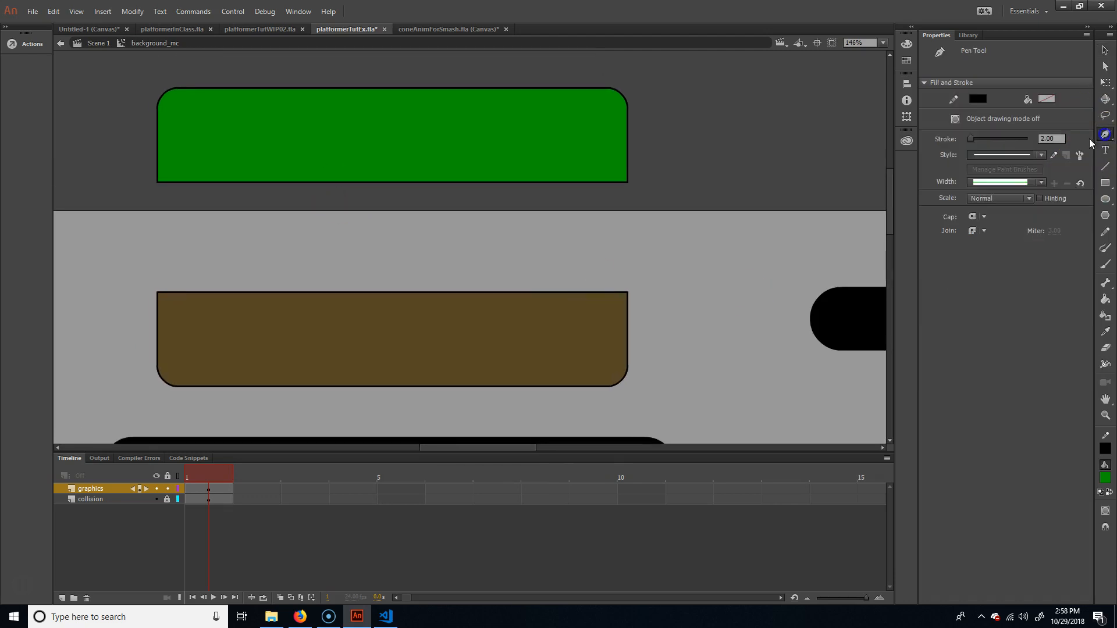
left_click(186, 186)
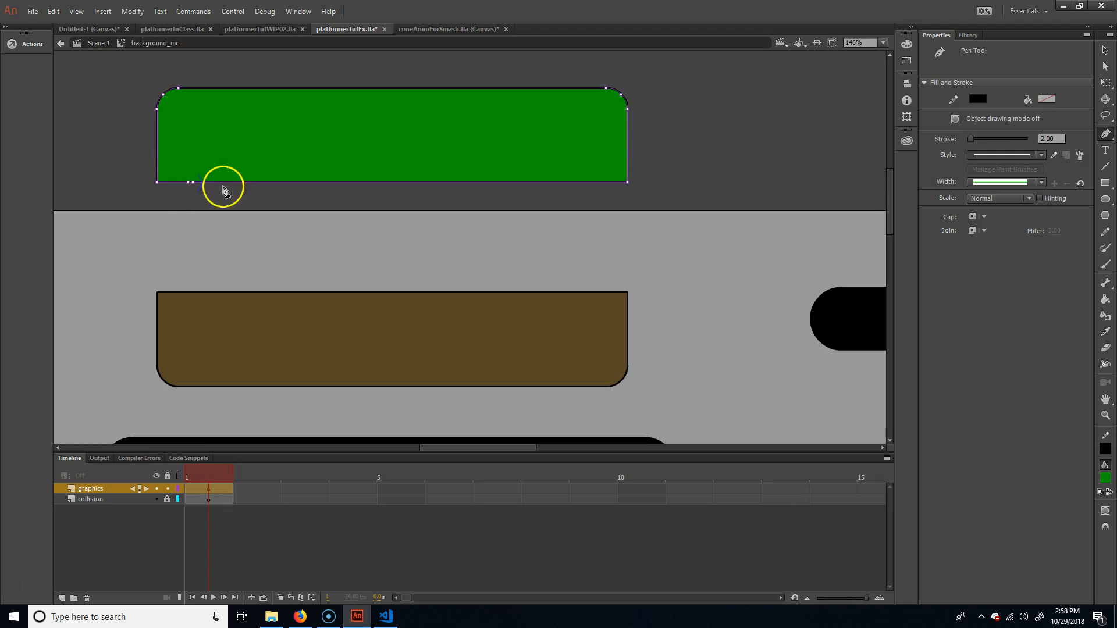
key("ctrl+z")
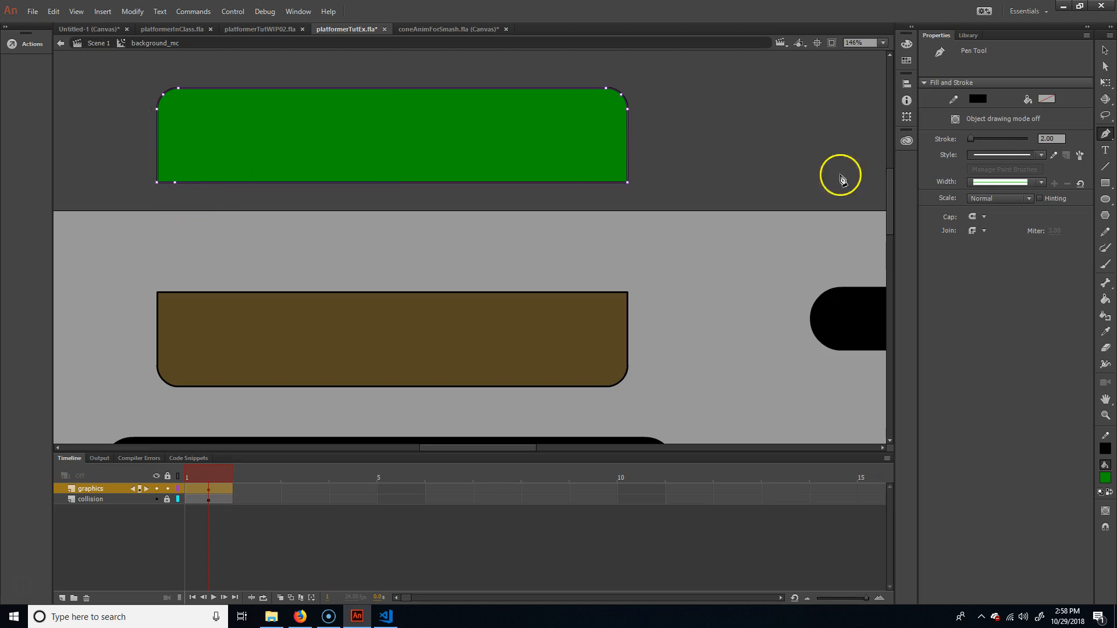
Add a row of unevenly spaced anchor points along the green shape's lower edge with the Add Anchor Point tool
left_click(1105, 135)
left_click(1015, 145)
key("ctrl+z")
left_click(201, 182)
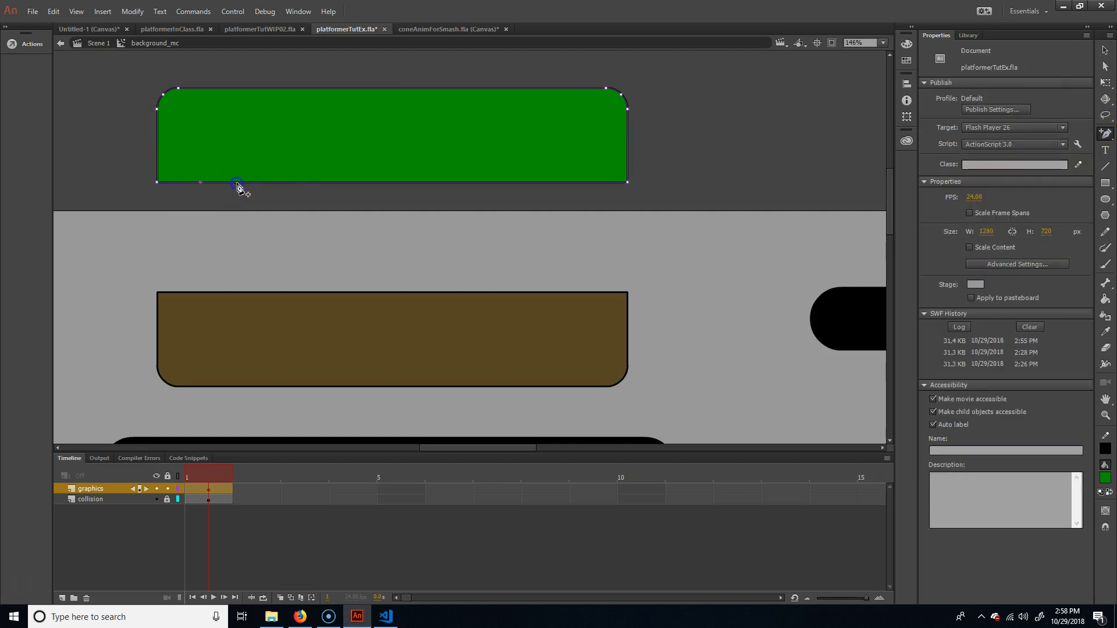
left_click(355, 183)
left_click(477, 182)
left_click(176, 182)
Raise every other anchor point on the green shape's lower edge to form a jagged grass outline
left_click(1106, 66)
left_click_drag(168, 211, 191, 168)
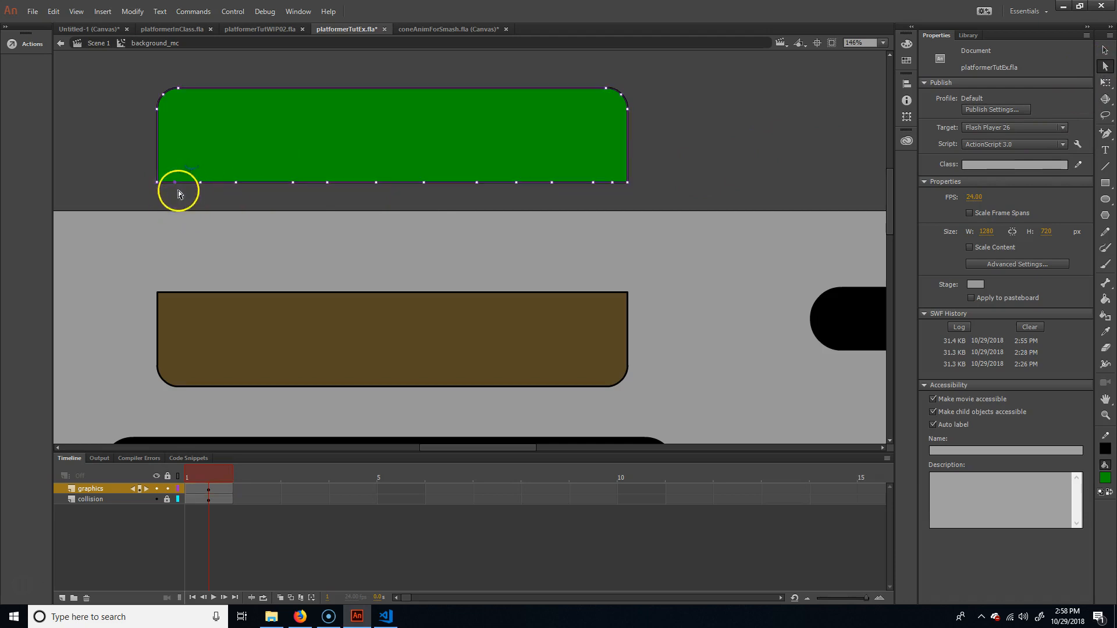
left_click_drag(426, 172, 428, 170)
key("shift+Up")
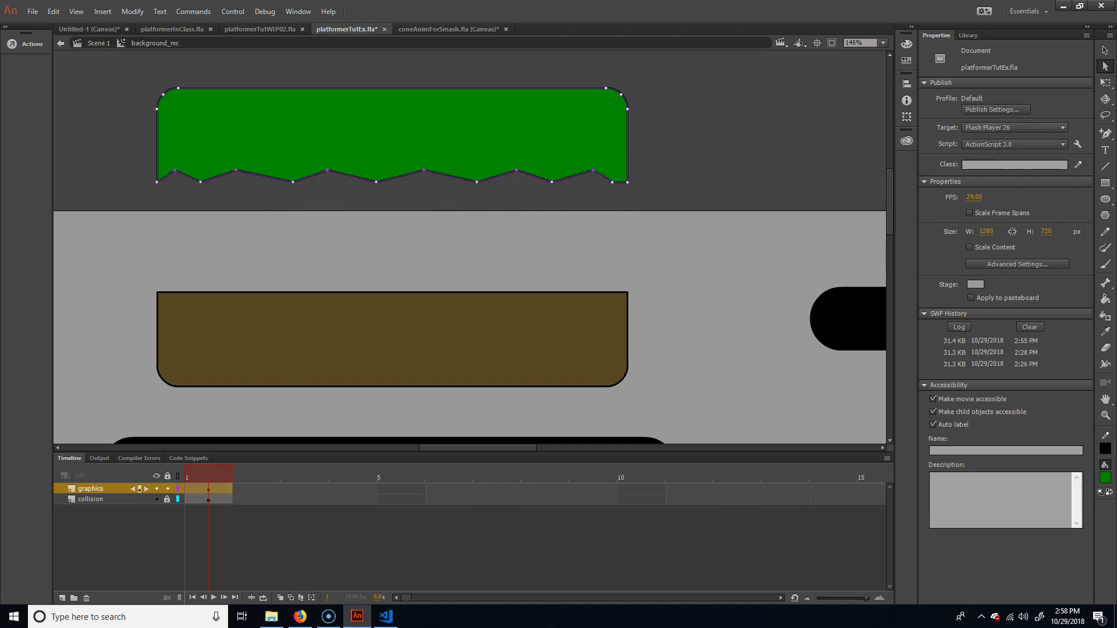
Squash the green shape to about 52 px high and fit it over the brown rectangle's top, slightly overhanging both ends
left_click(1104, 83)
left_click(397, 158)
mouse_move(98, 236)
left_mouse_down()
mouse_move(533, 81)
mouse_move(759, 51)
left_mouse_up()
left_click_drag(392, 182, 391, 157)
left_click_drag(476, 149, 479, 287)
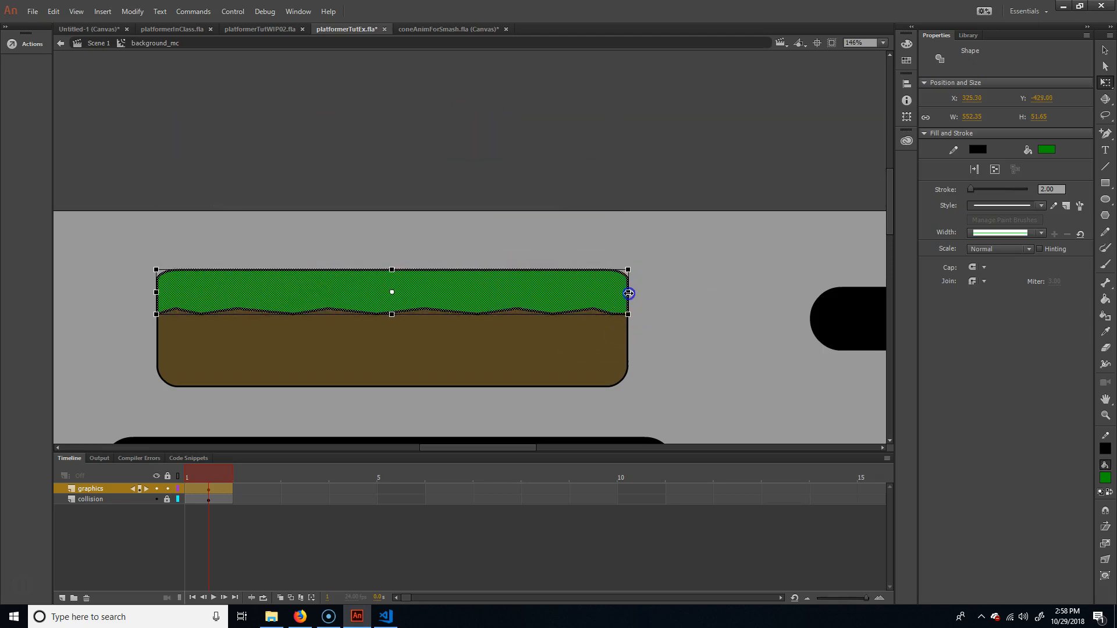
left_click_drag(632, 294, 635, 293)
left_click(692, 235)
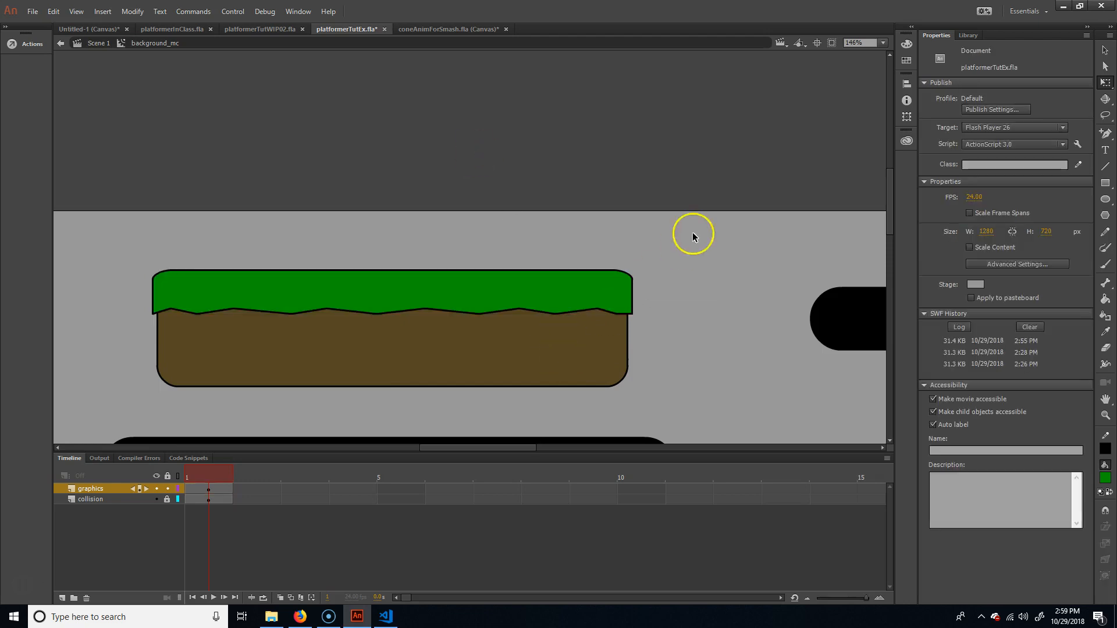
Move the grass platform artwork over the black platform above the cone character and stretch it to about 697 px wide to cover it
key("ctrl+minus")
key("ctrl+minus")
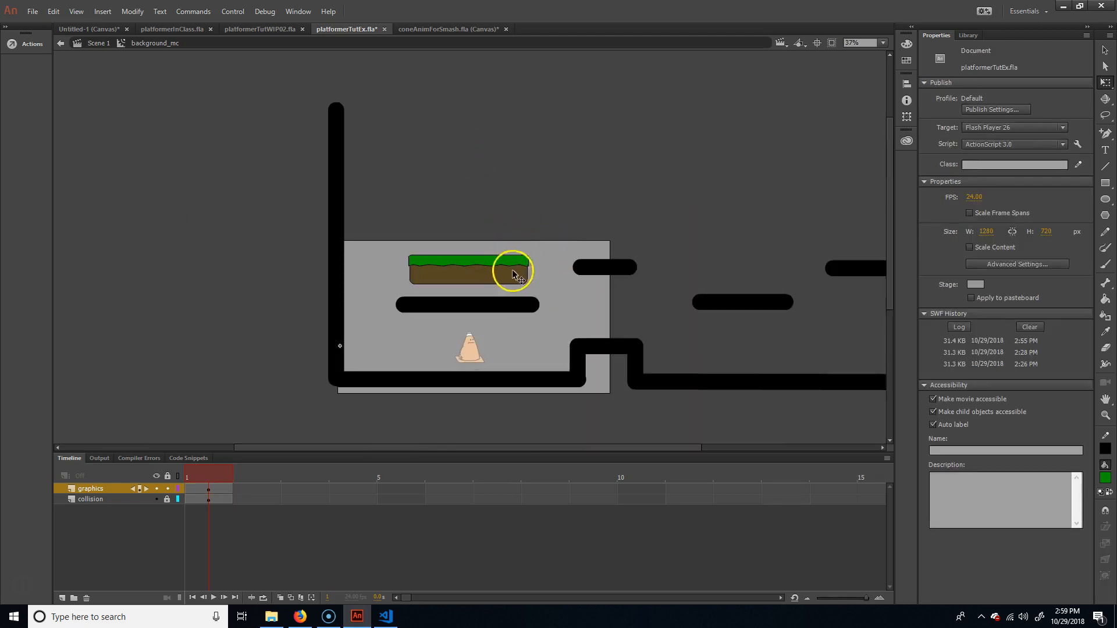
left_click(1105, 50)
left_click_drag(495, 283, 479, 313)
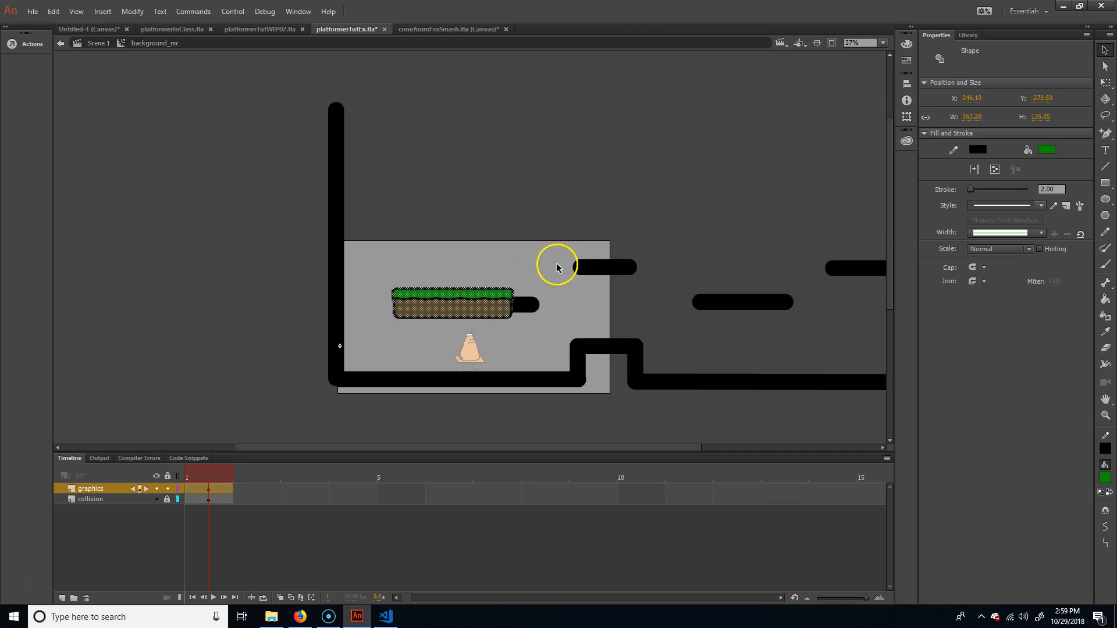
key("q")
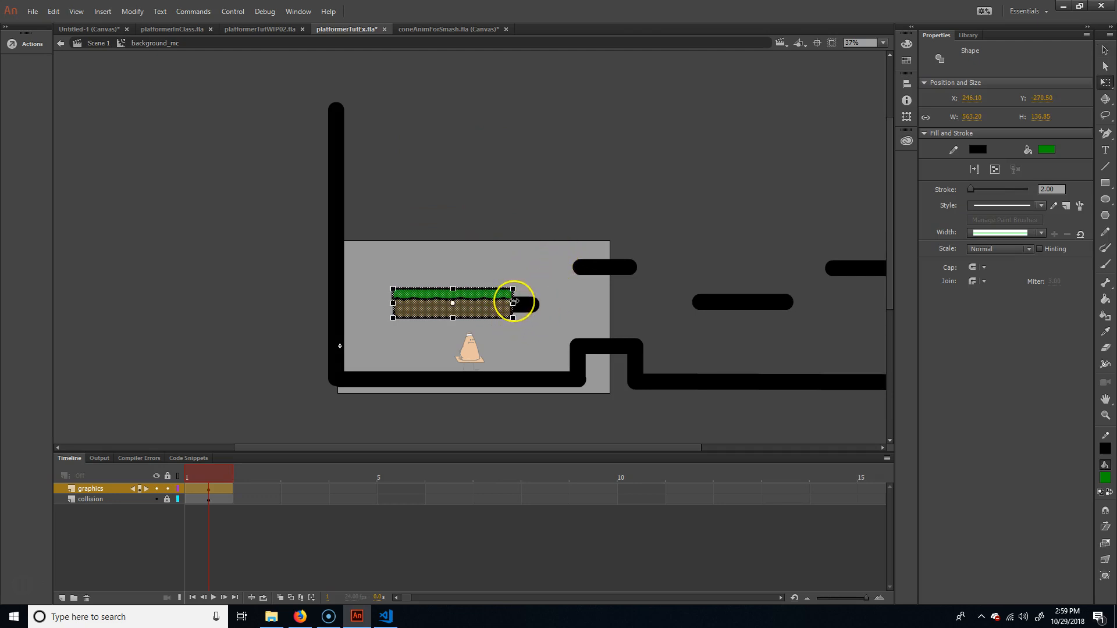
left_click_drag(514, 301, 531, 303)
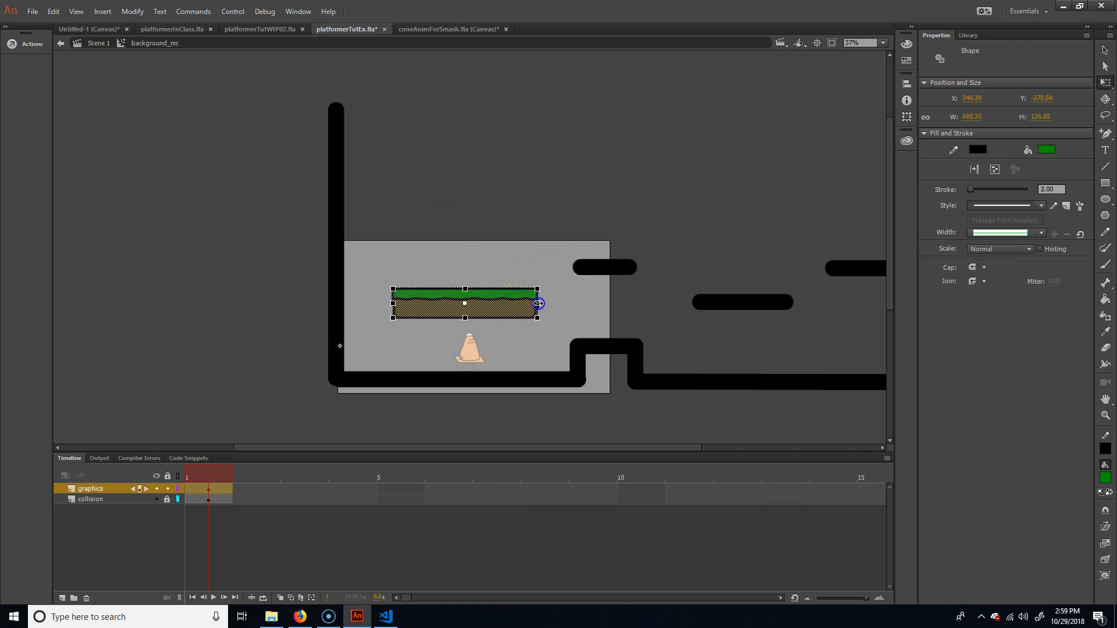
left_click(593, 386)
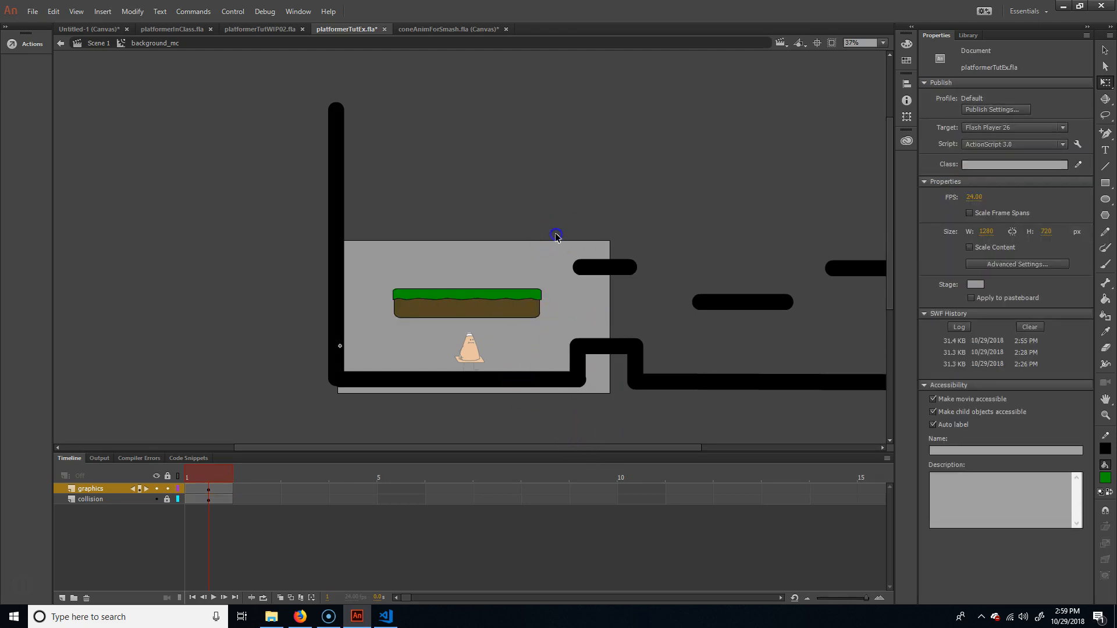
Move the grass platform artwork off its collision shape to the empty area above the raised floor bump
left_click_drag(559, 280, 366, 342)
left_click_drag(461, 317, 634, 331)
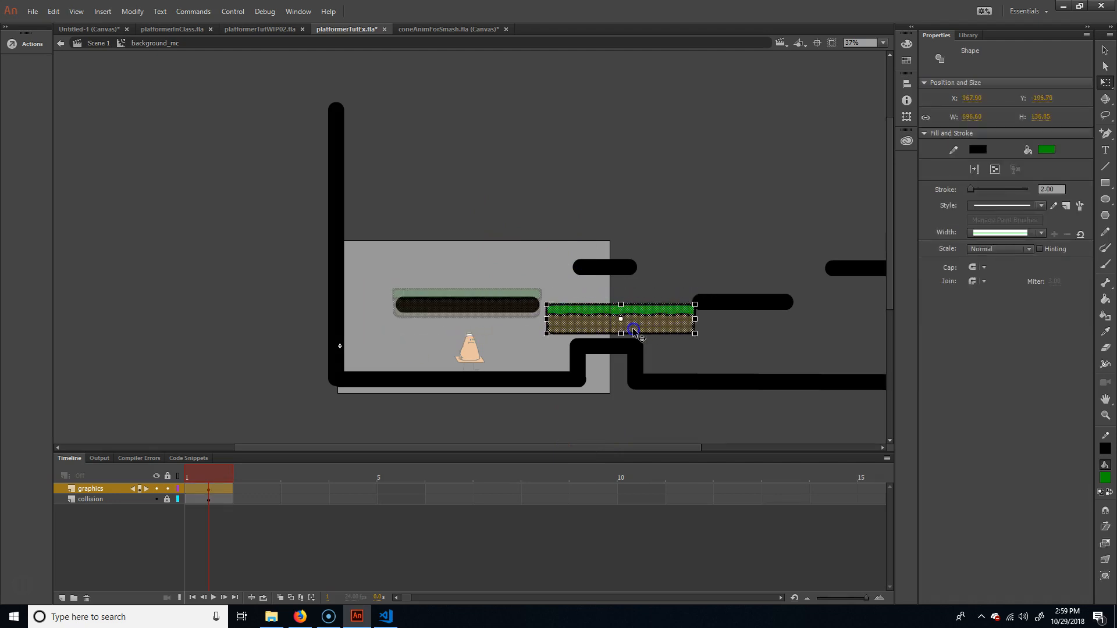
left_click(743, 278)
Test the movie by making the cone character jump at the displaced grass artwork to check its collision, and close the test
key("ctrl+Return")
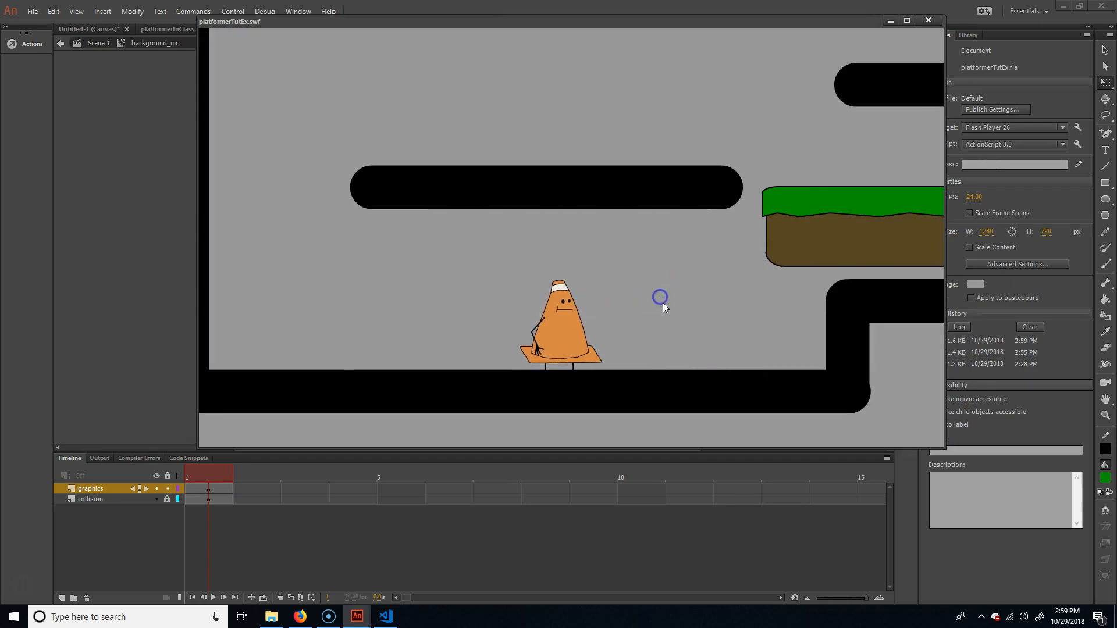
key("Right")
key("Up")
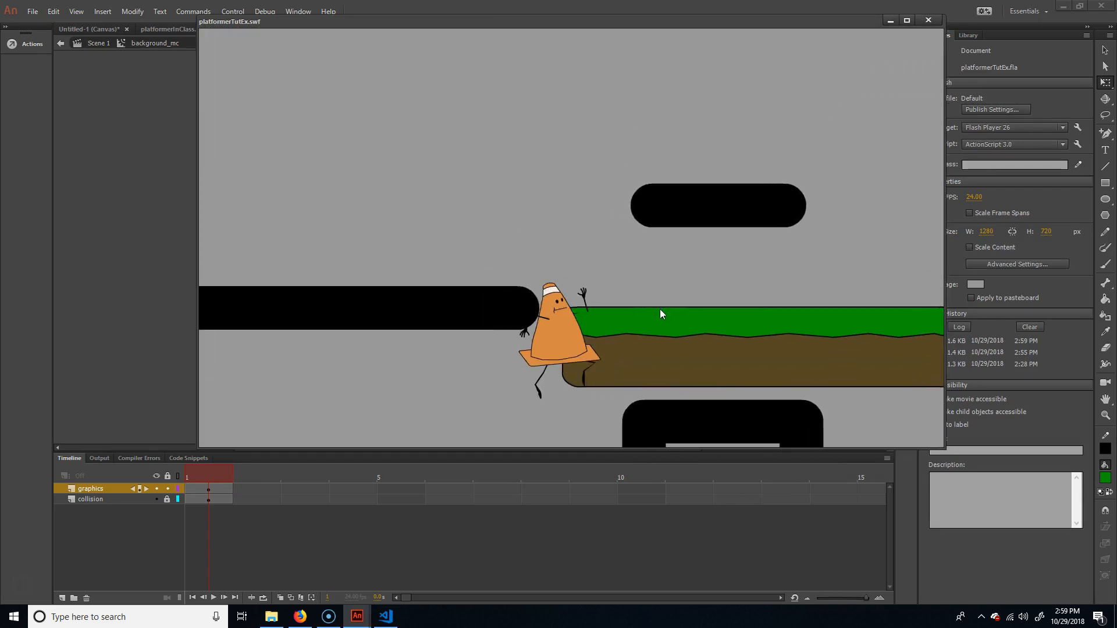
key("Right")
key("Up")
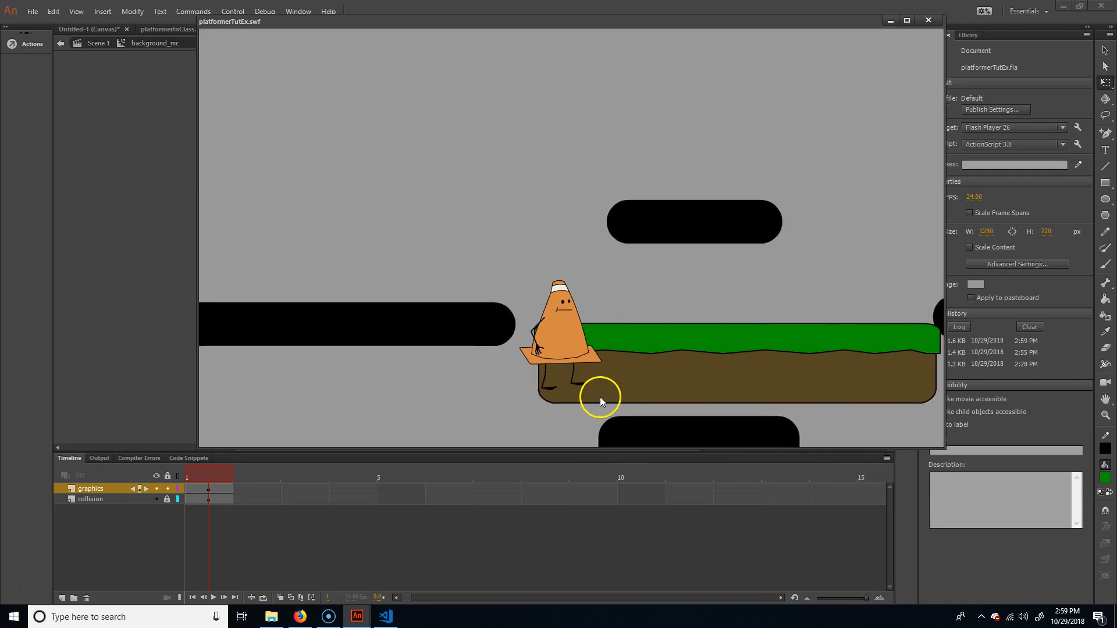
key("Left")
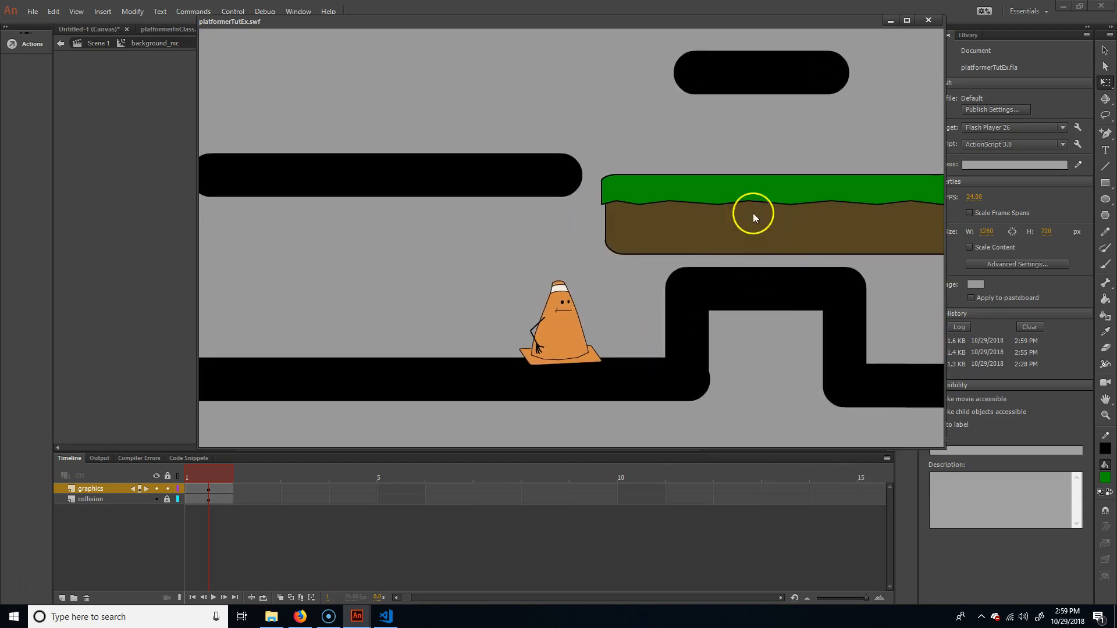
left_click(928, 20)
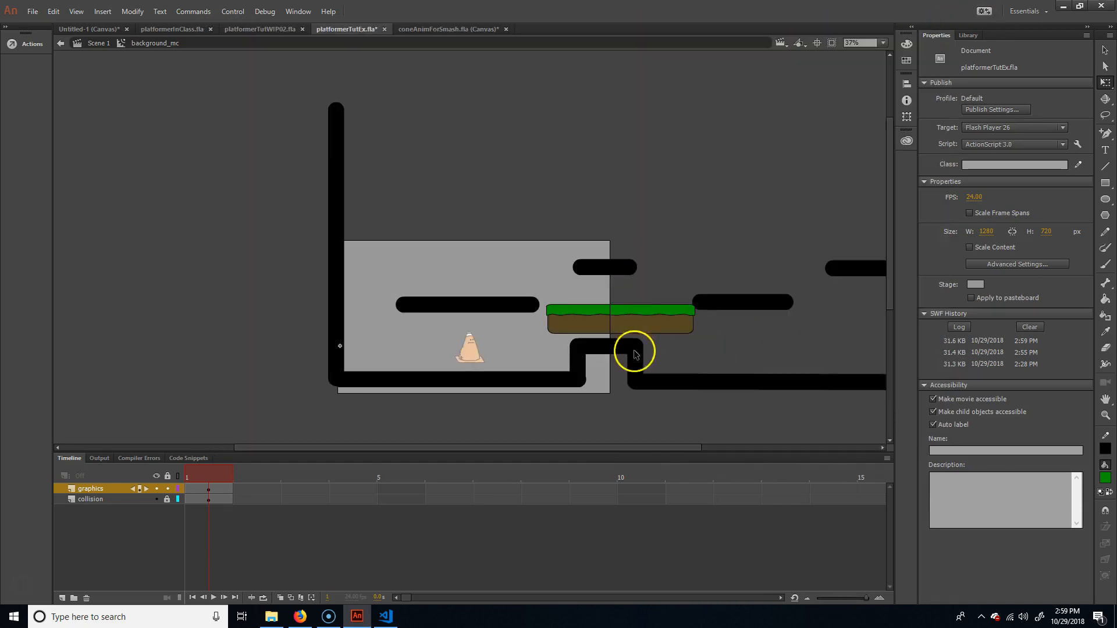
Move the whole grass platform artwork back over the black platform above the cone character, aligning their top edges
double_click(661, 320)
left_click_drag(727, 346, 469, 254)
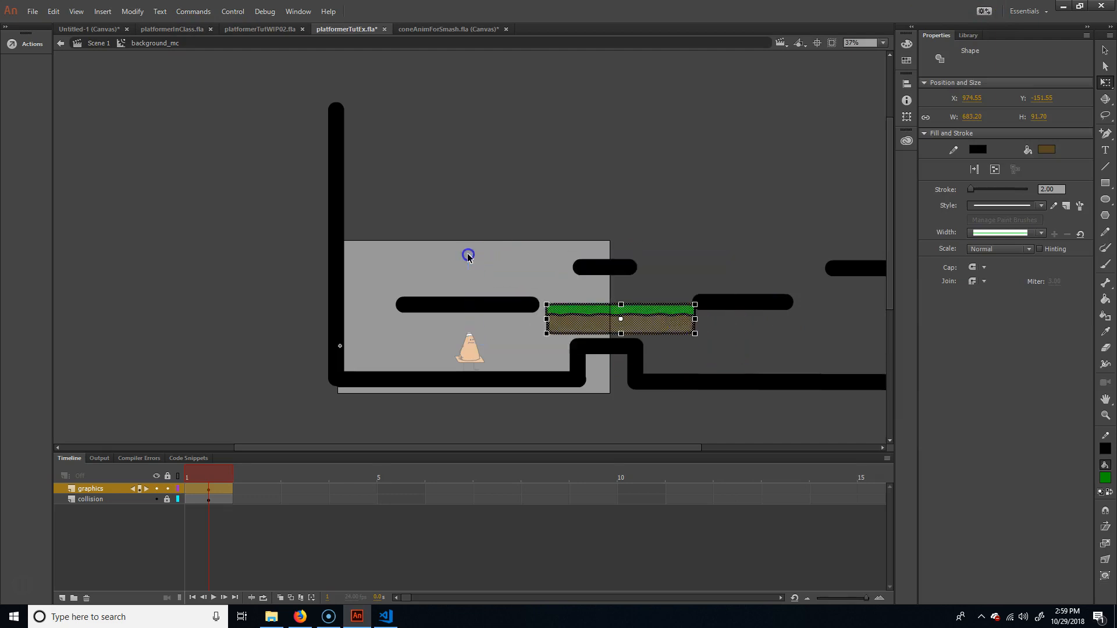
left_click_drag(685, 330, 522, 317)
left_click(632, 412)
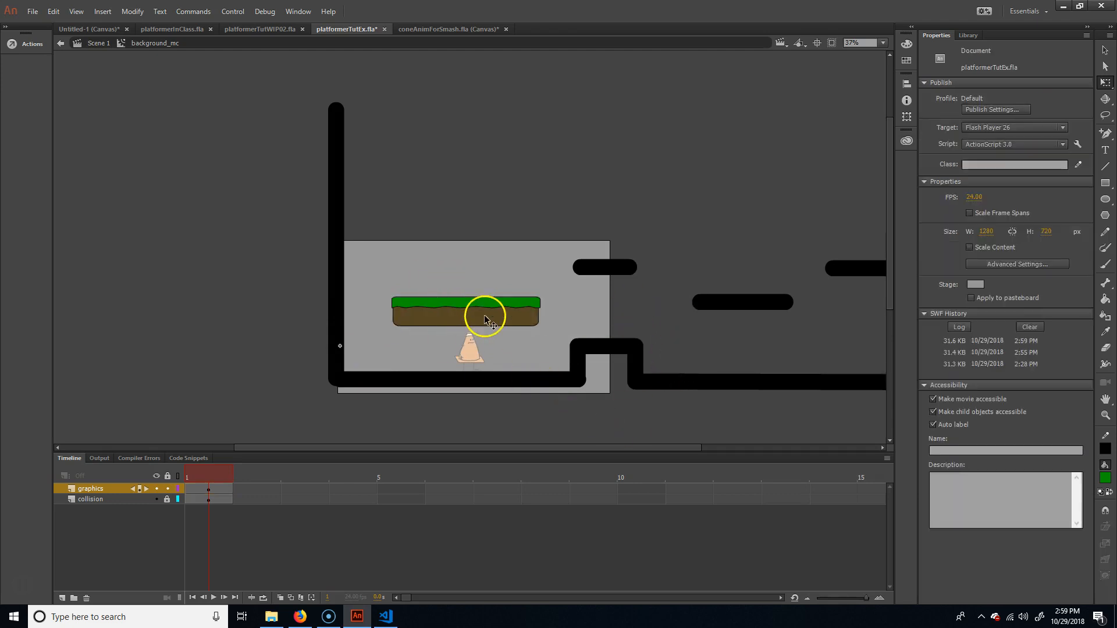
Test the movie again, running and jumping the cone character around the grass platform to check how it lands and collides
key("ctrl+Return")
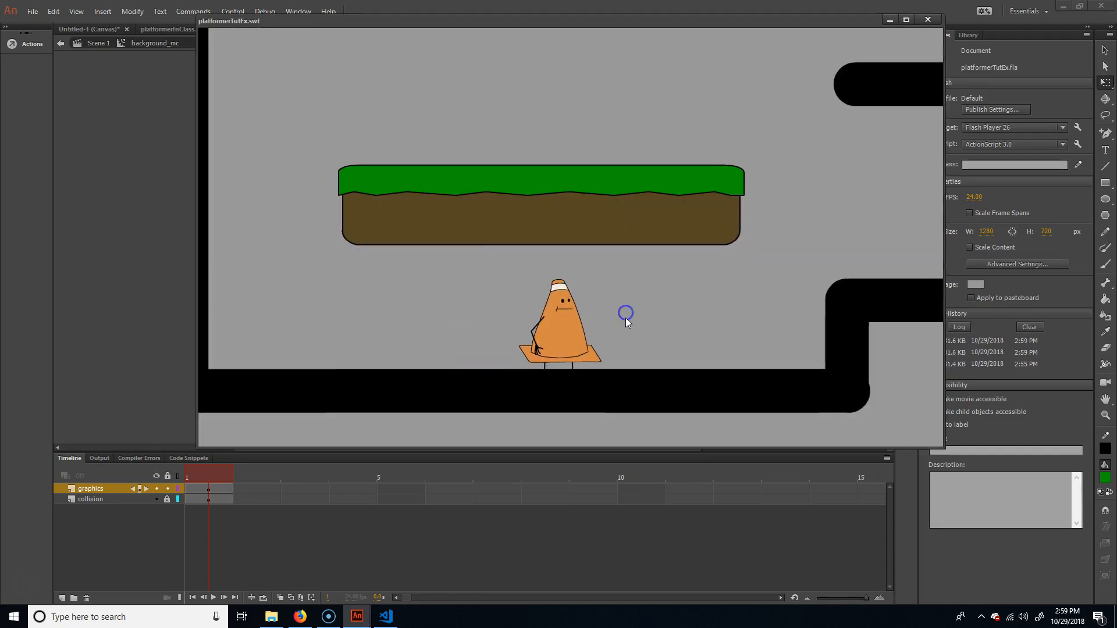
key("Up")
key("Left")
key("Right")
key("Right")
key("Up")
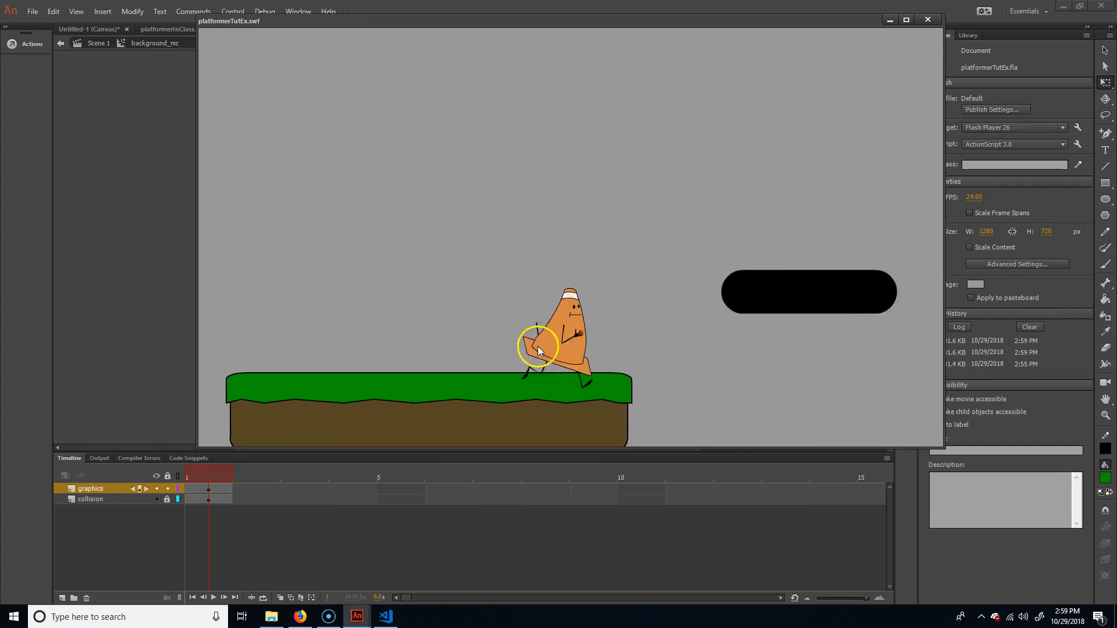
key("Left")
key("Up")
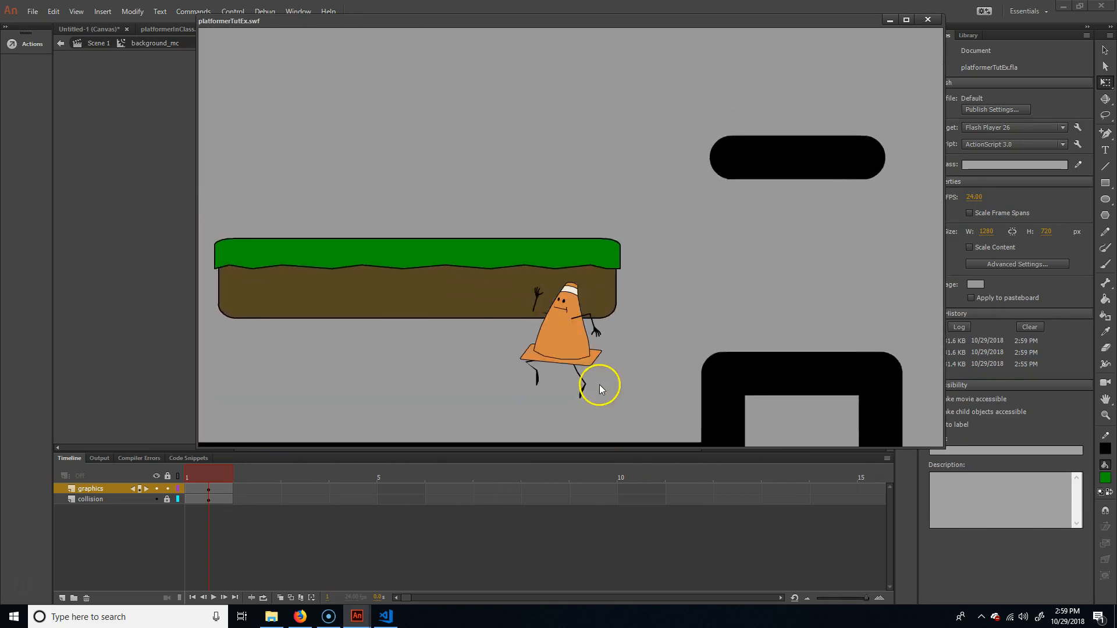
key("Right")
key("Left")
key("Up")
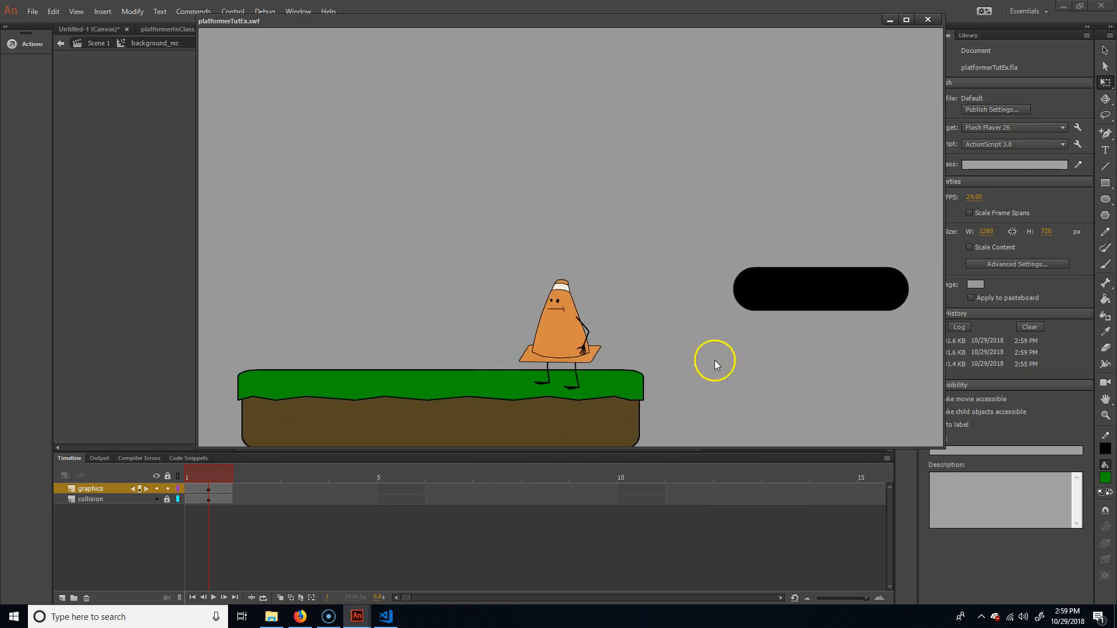
Run and jump the cone character past the grass platform to the raised floor bump, and close the movie test
key("Right")
key("Up")
key("Left")
key("Right")
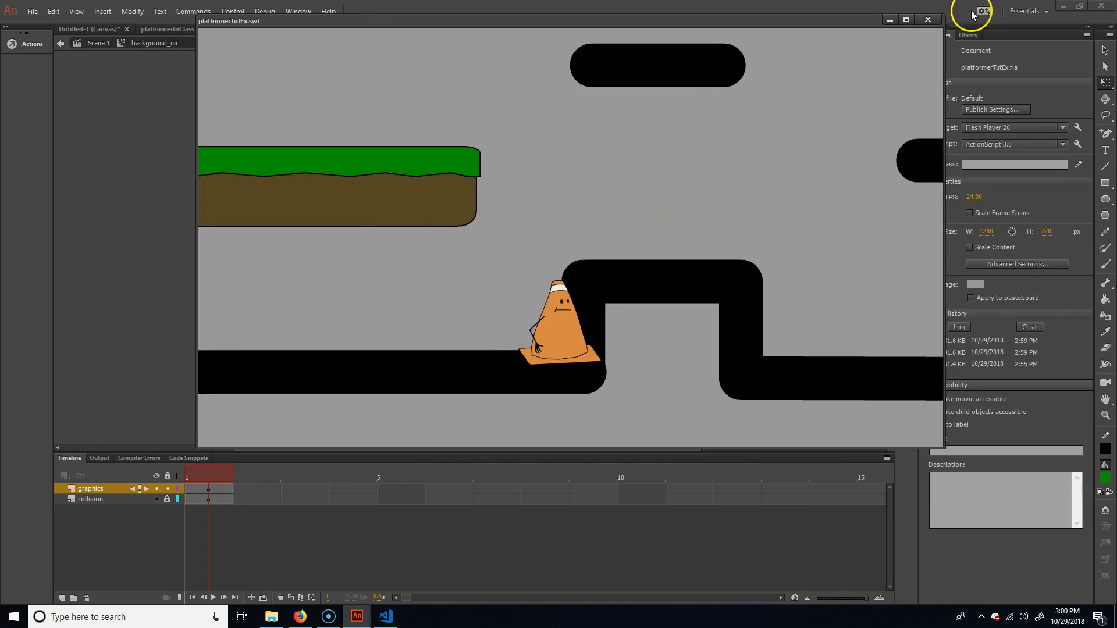
left_click(928, 20)
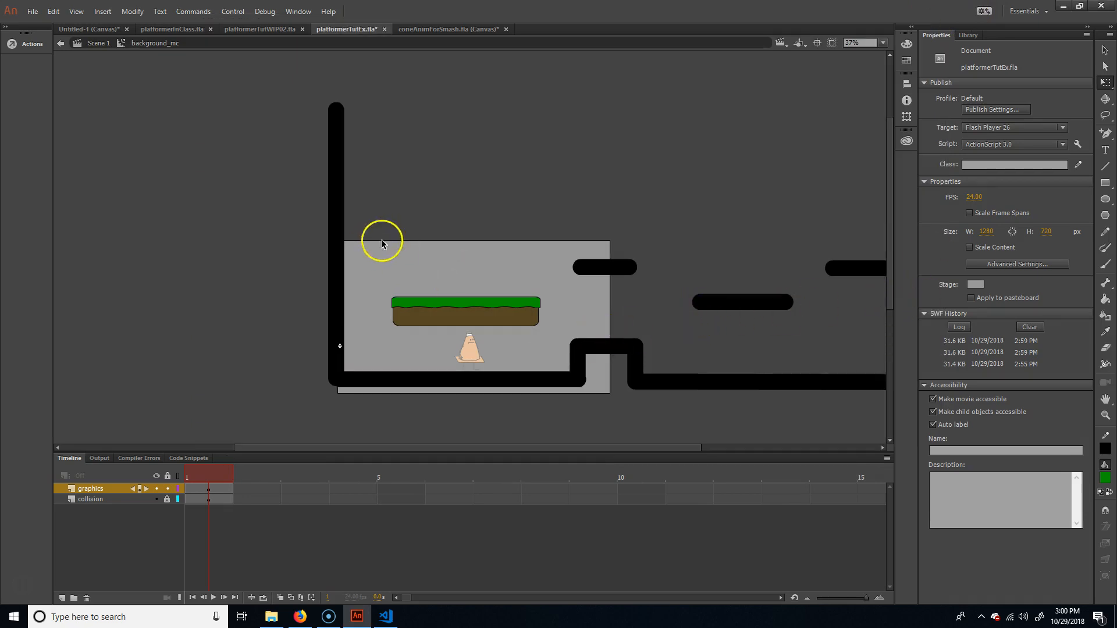
Copy the whole grass platform artwork onto the small black platform above the floor bump and narrow it to about 299 px wide
left_click(512, 329)
left_click(446, 277)
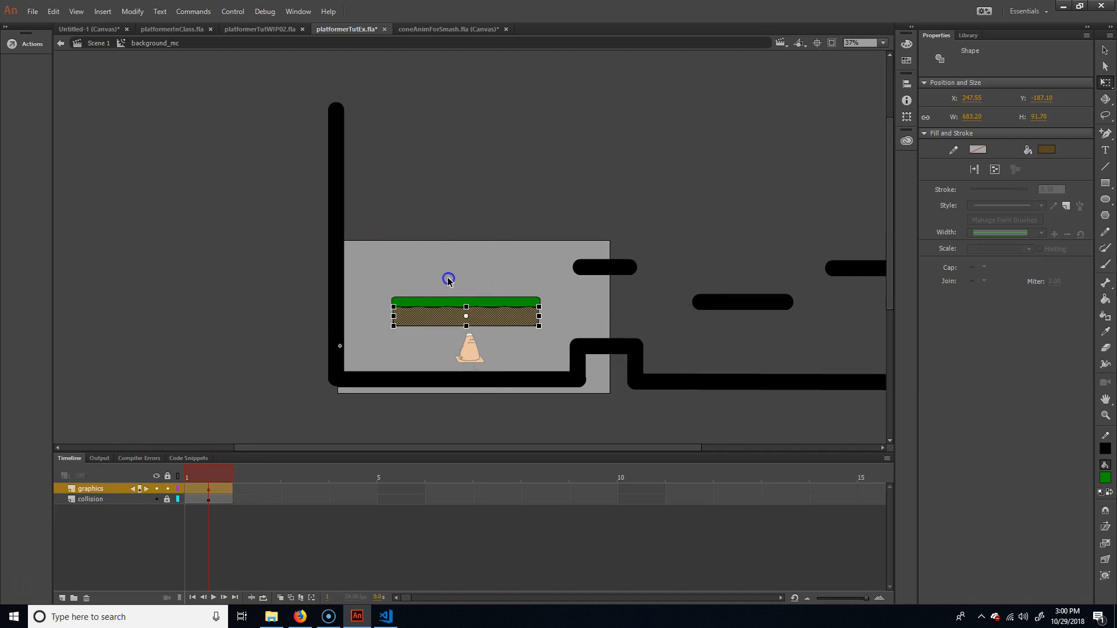
left_click_drag(369, 263, 568, 349)
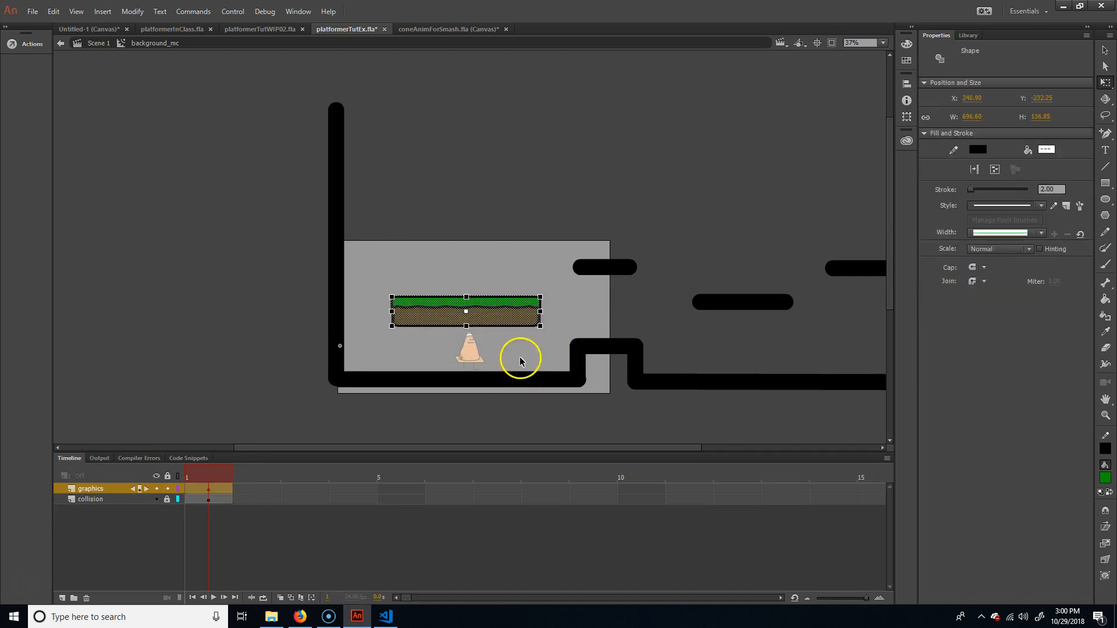
left_click_drag(535, 306, 632, 273, "alt")
key("Right")
key("Right")
key("Right")
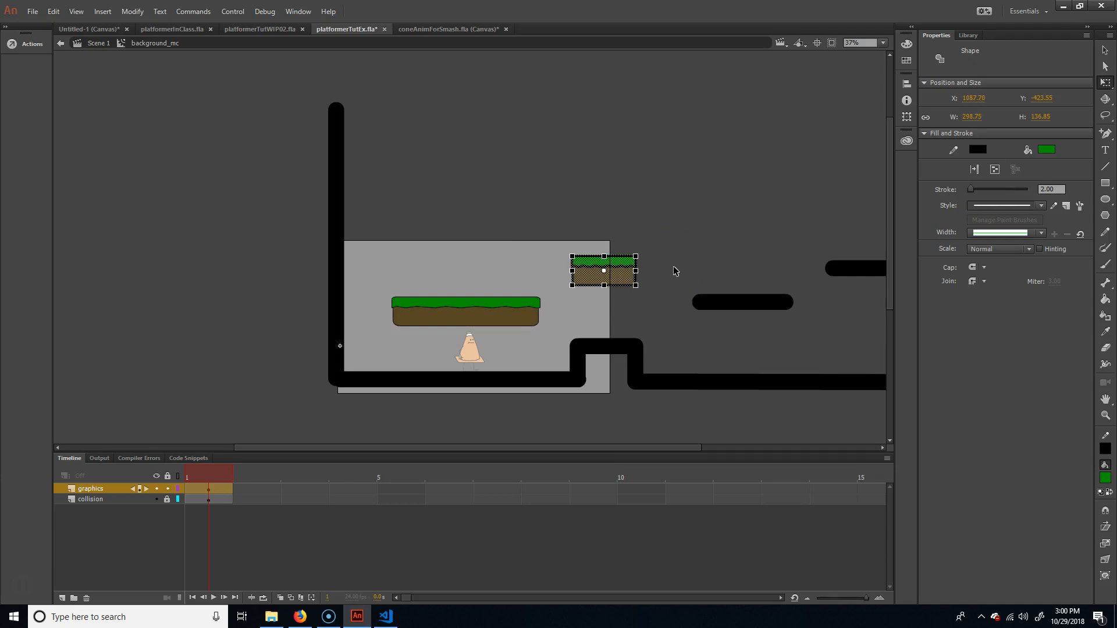
Copy the grass artwork onto the middle and far floating platforms, widening each copy to cover its black collision shape
left_click_drag(623, 283, 764, 307, "alt")
left_click_drag(775, 299, 891, 268)
left_click_drag(840, 320, 604, 327)
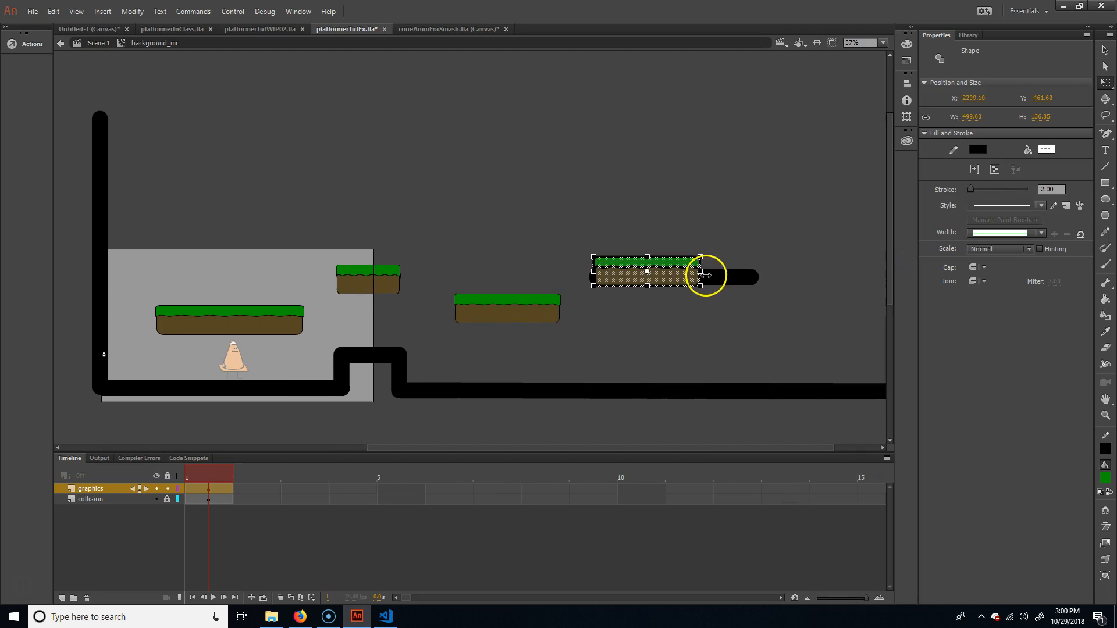
left_click_drag(673, 278, 746, 275)
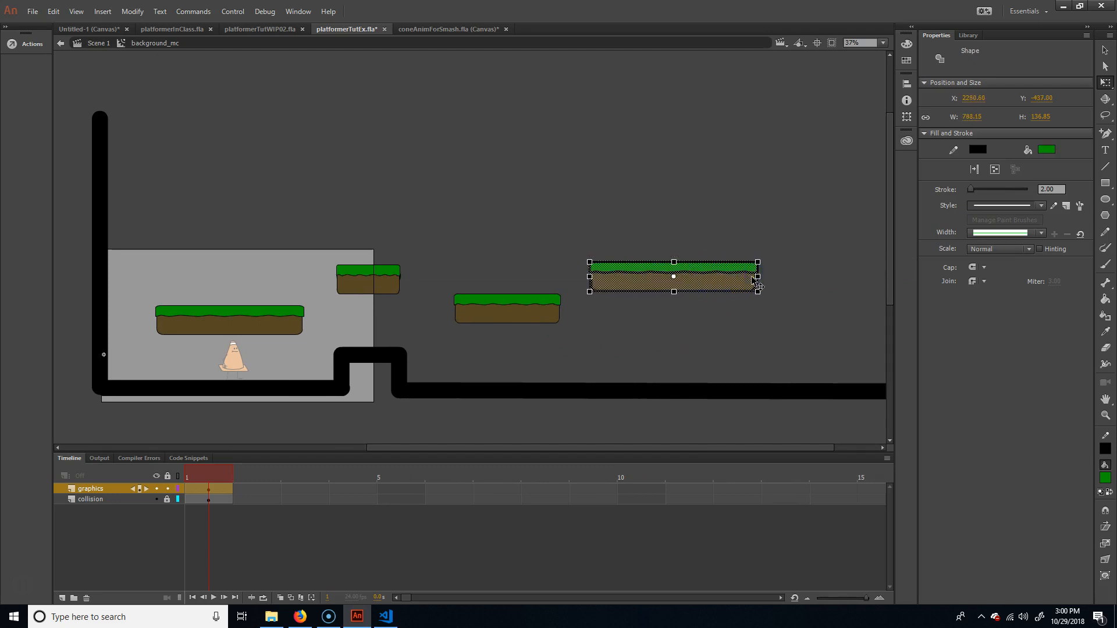
Cover the floor bump and both floor sections with grass artwork copies, stretching the far floor copy to 2341 px wide
left_click_drag(714, 286, 419, 365)
left_click_drag(455, 358, 766, 394)
left_click_drag(700, 416, 623, 415)
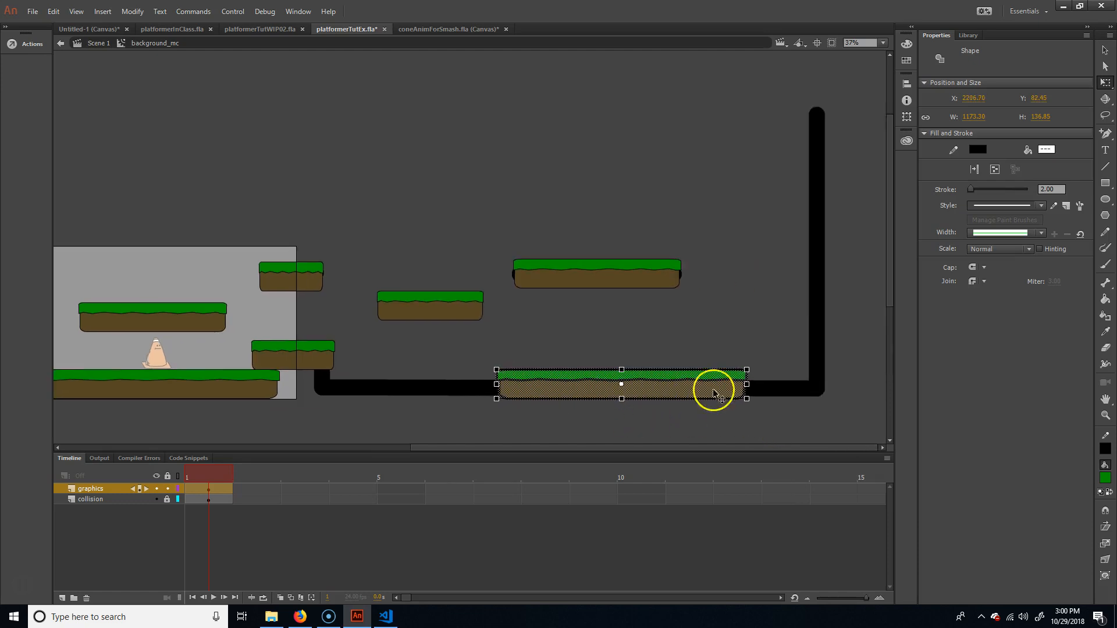
left_click_drag(748, 383, 773, 397)
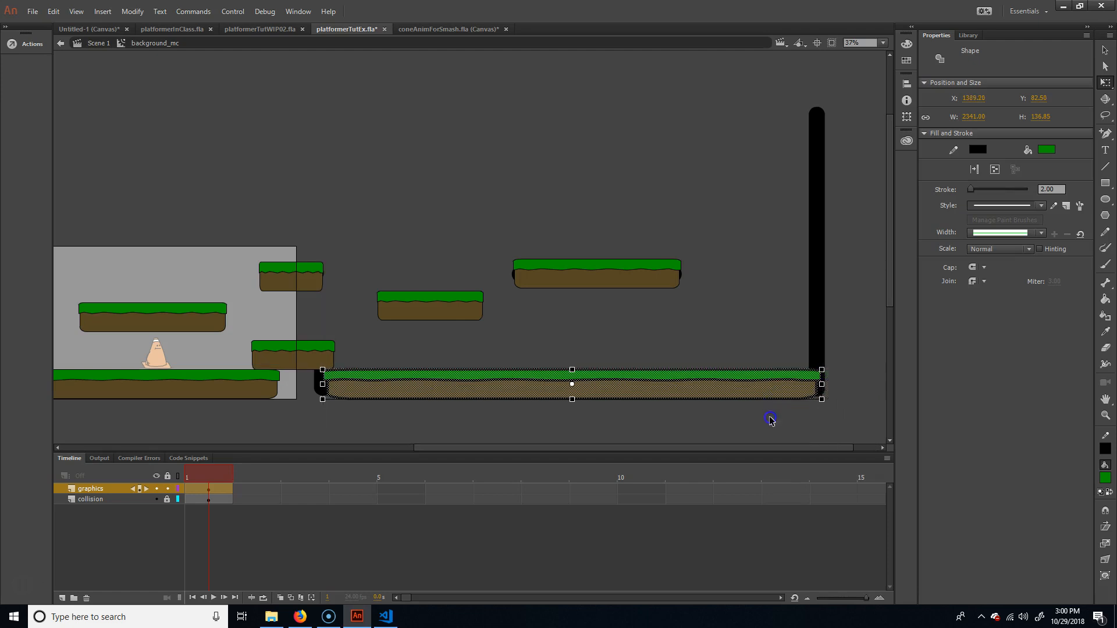
left_click(770, 420)
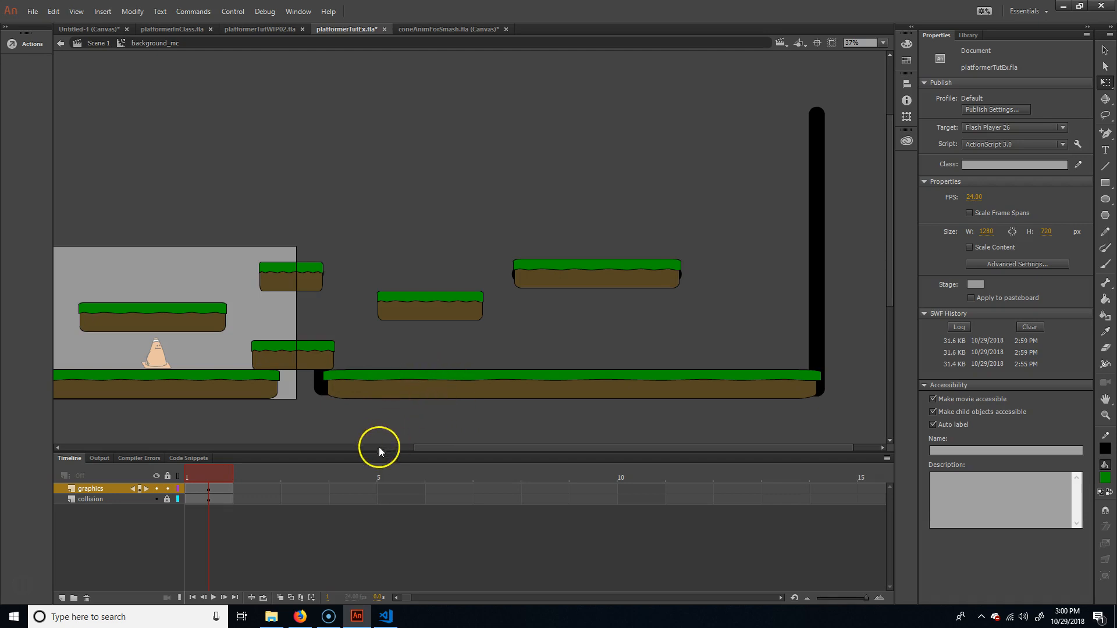
Check the instance names of the cone character and the background in the main scene, and reopen the background clip
double_click(107, 68)
left_click(155, 356)
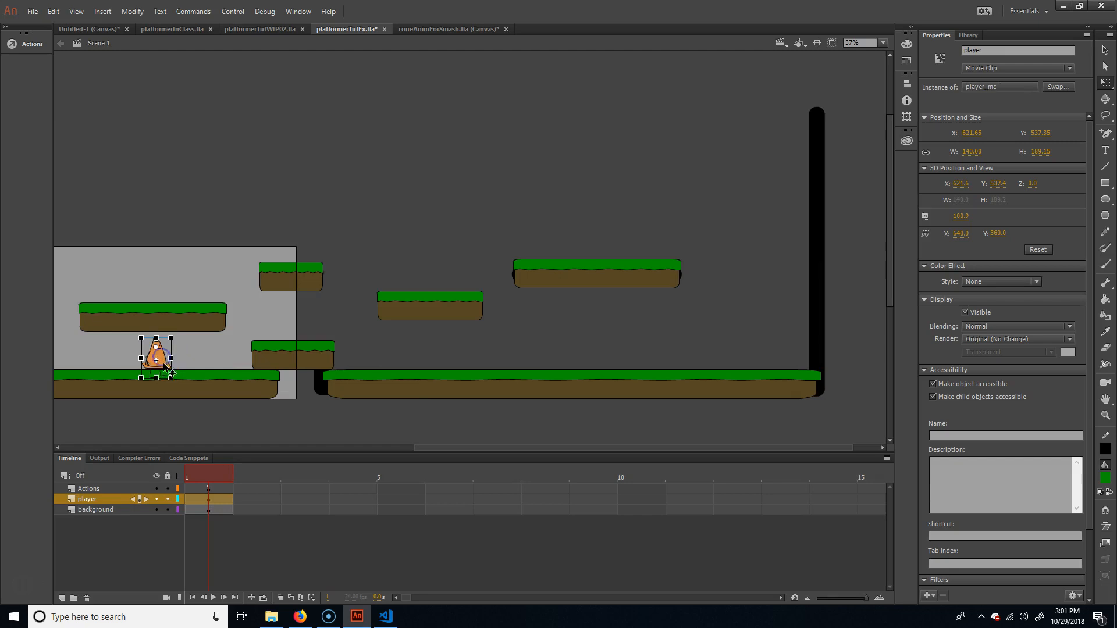
left_click(456, 388)
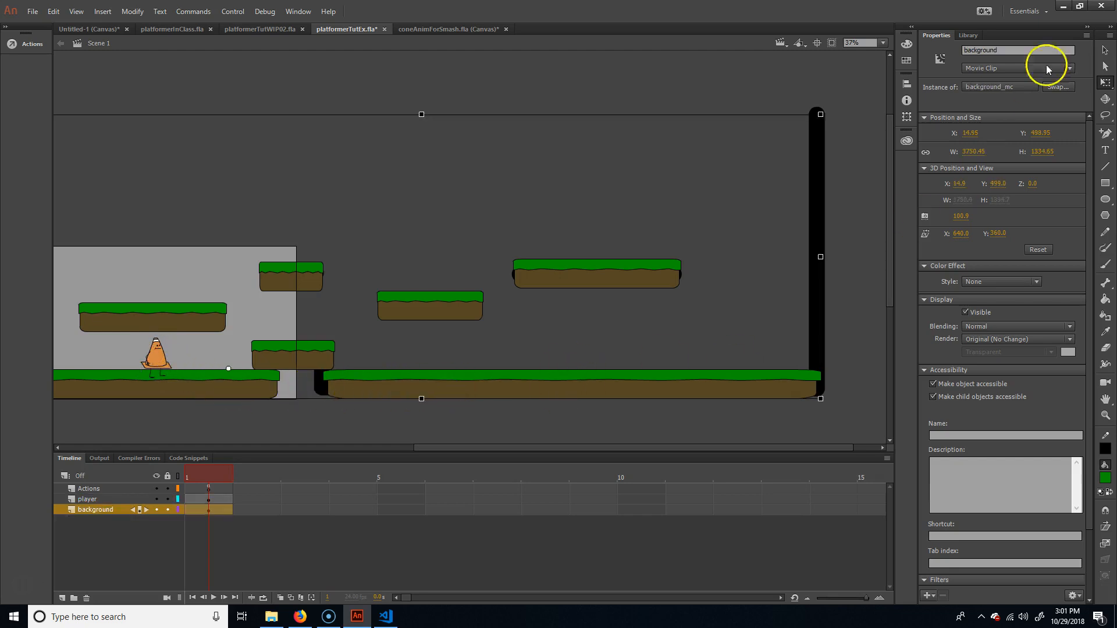
double_click(746, 389)
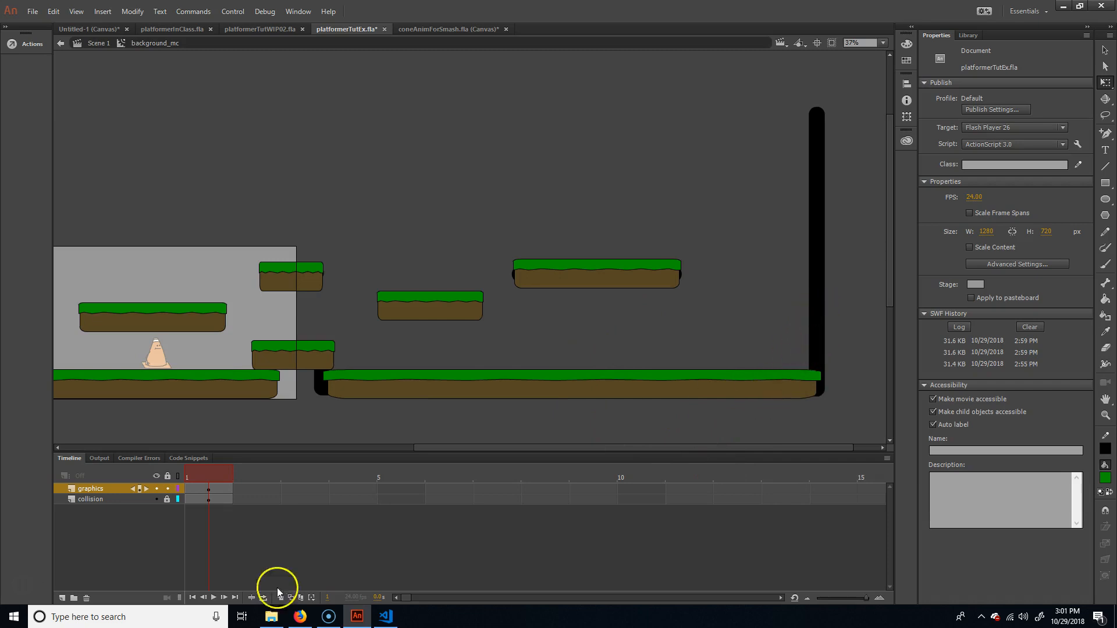
Unlock the collision layer, check the instance name of its black collision shapes, and return to the main scene
left_click(176, 496)
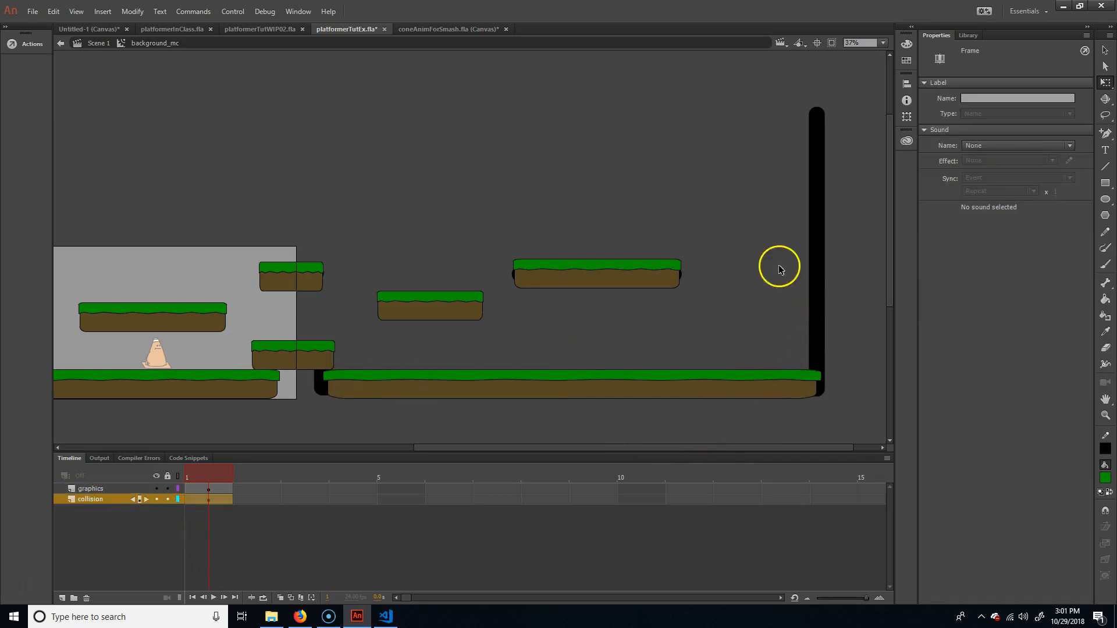
left_click(818, 237)
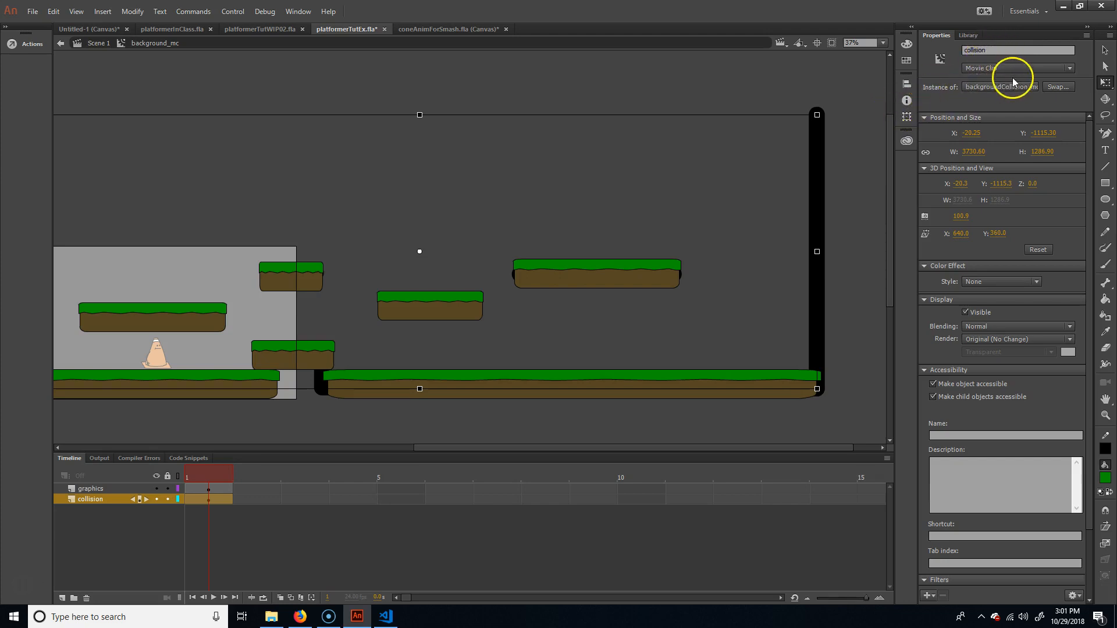
left_click(32, 45)
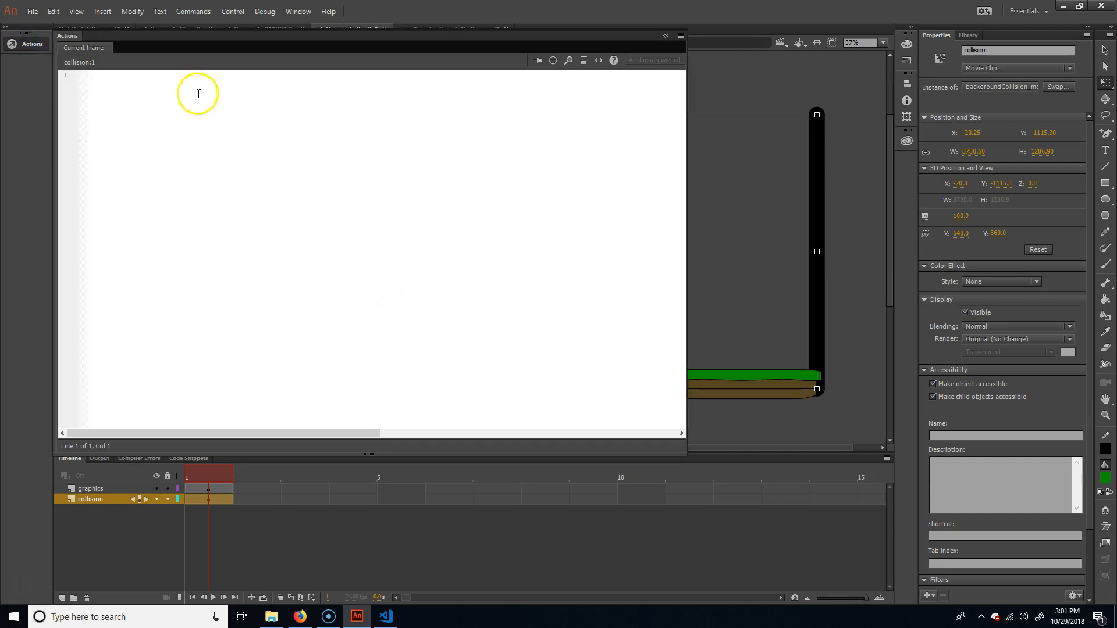
double_click(841, 165)
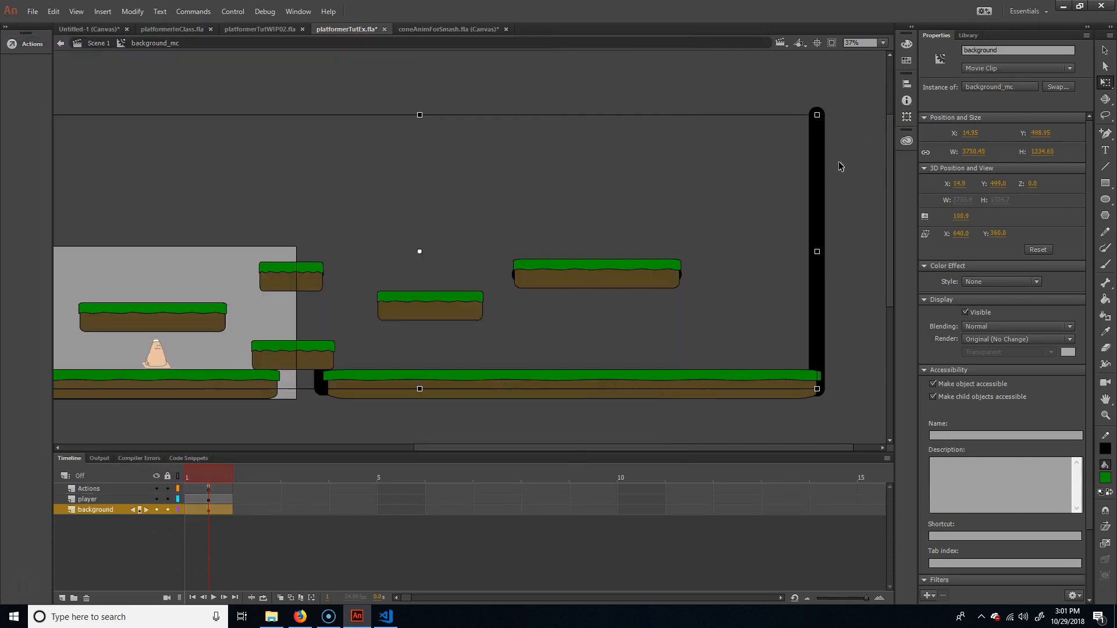
In the main scene's script, change the ground check condition to call background.collision.hitTestPoint
left_click(143, 488)
left_click(24, 44)
scroll(291, 232, "up", 15)
scroll(234, 259, "up", 9)
scroll(233, 259, "down", 6)
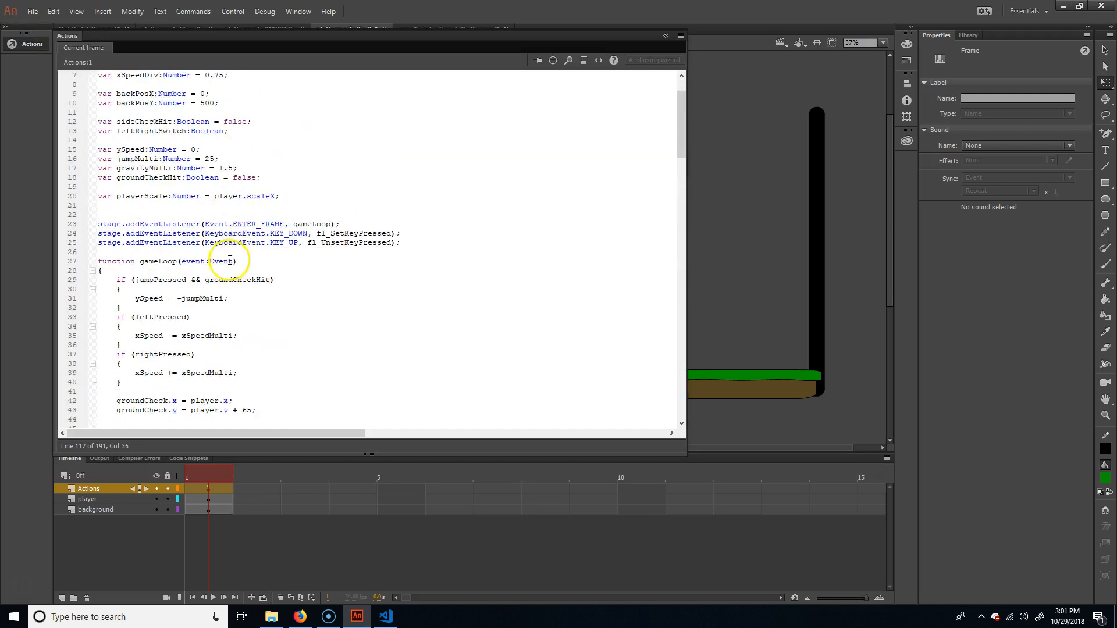
scroll(224, 270, "down", 3)
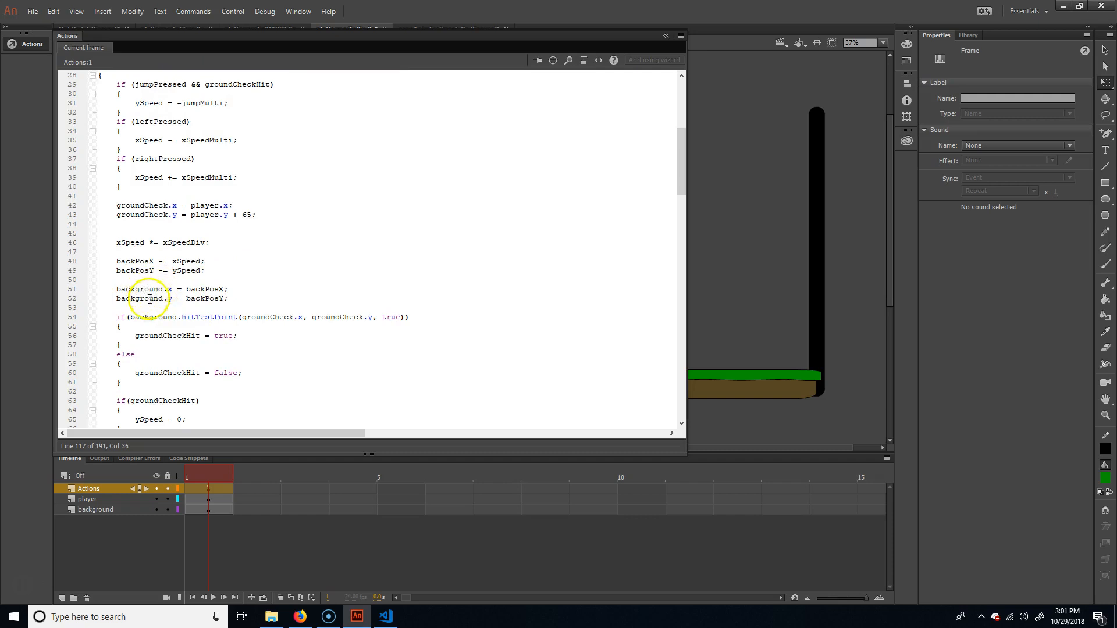
scroll(174, 323, "down", 1)
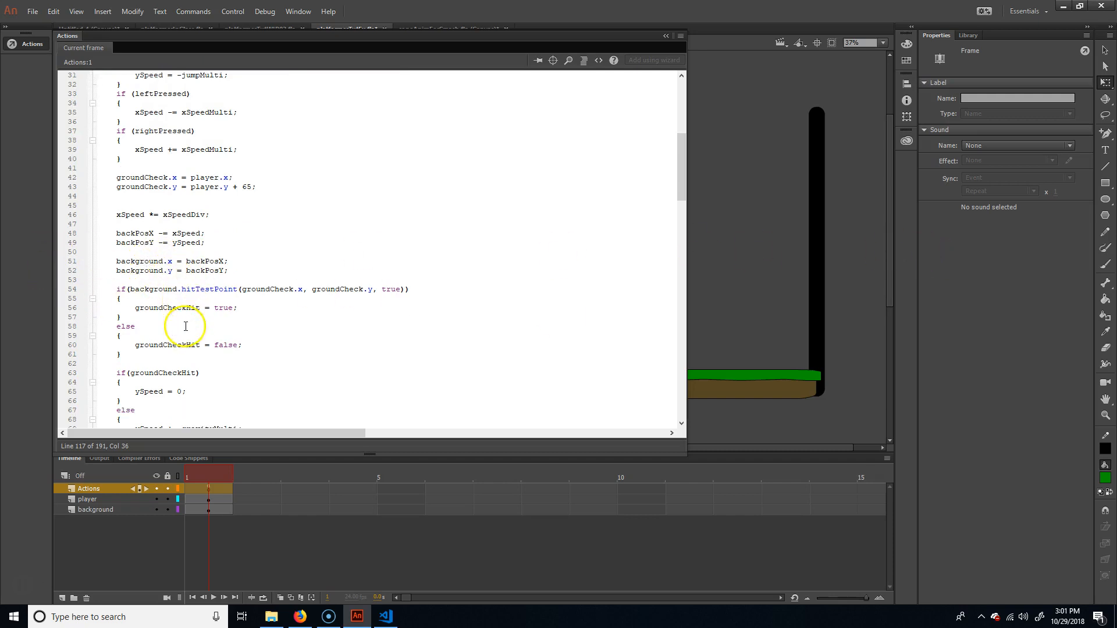
left_click(176, 291)
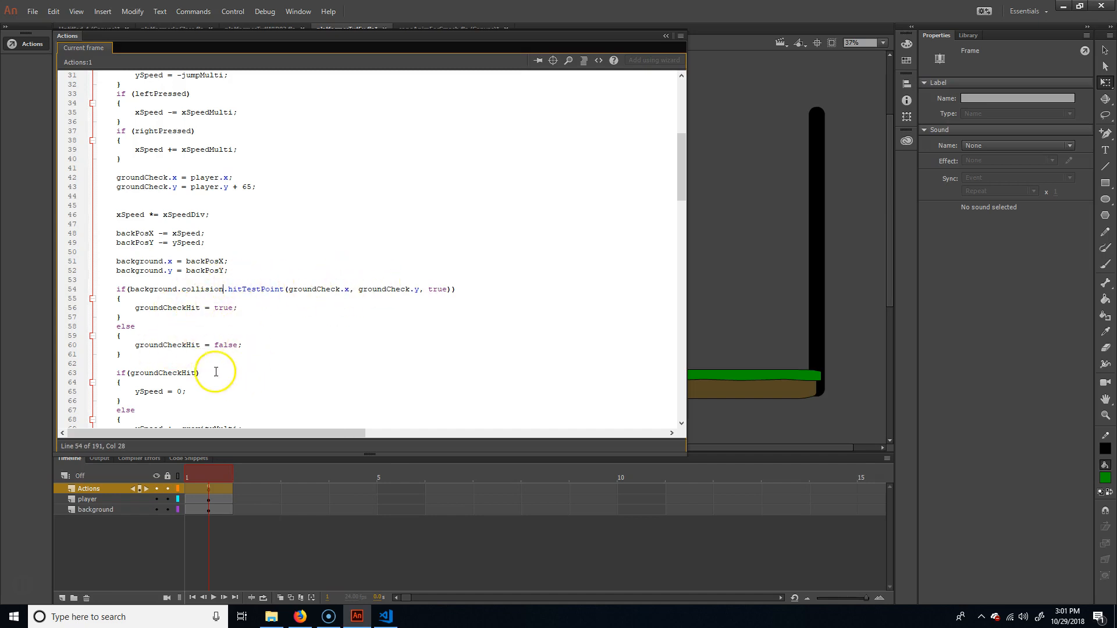
Change the side check condition to background.collision.hitTestPoint(player.x, player.y, true), review the remaining game loop code, and close the script
scroll(216, 372, "down", 6)
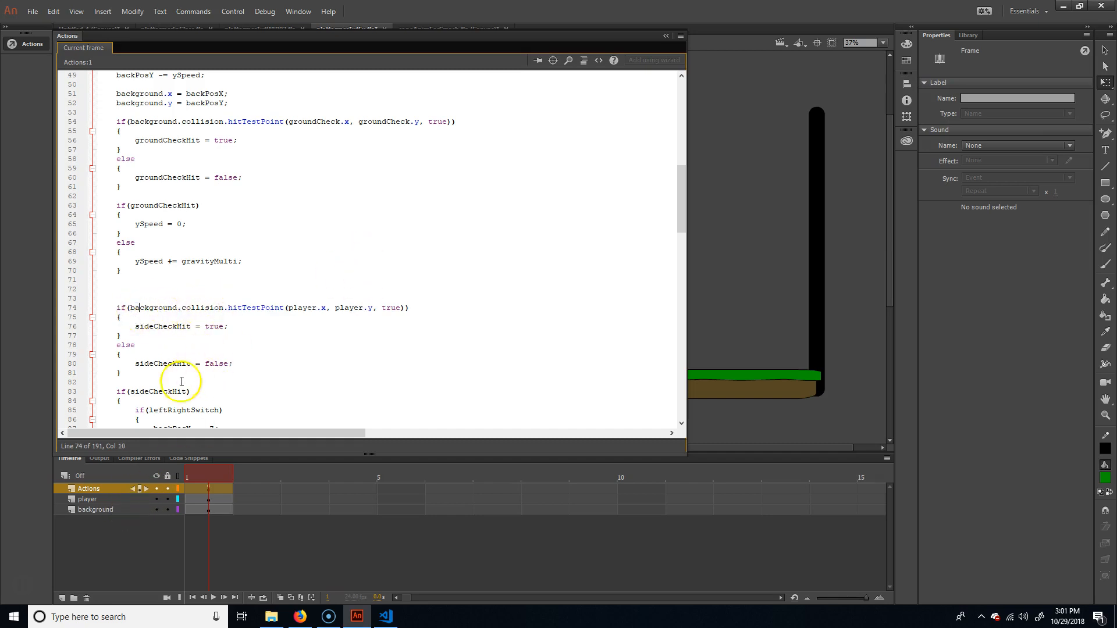
scroll(182, 382, "down", 9)
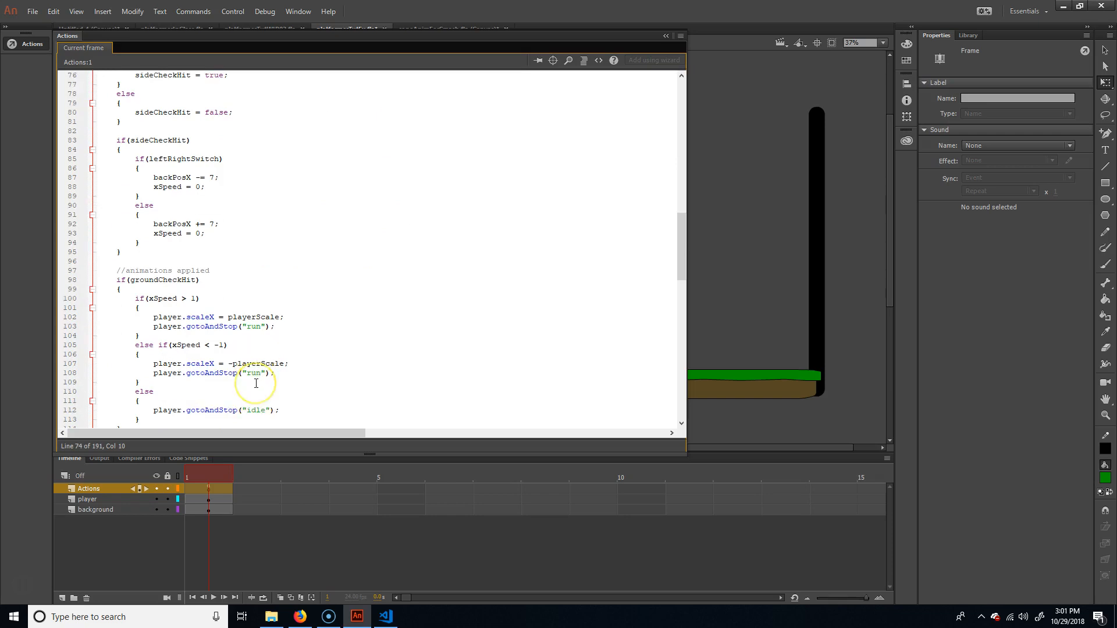
scroll(256, 384, "down", 3)
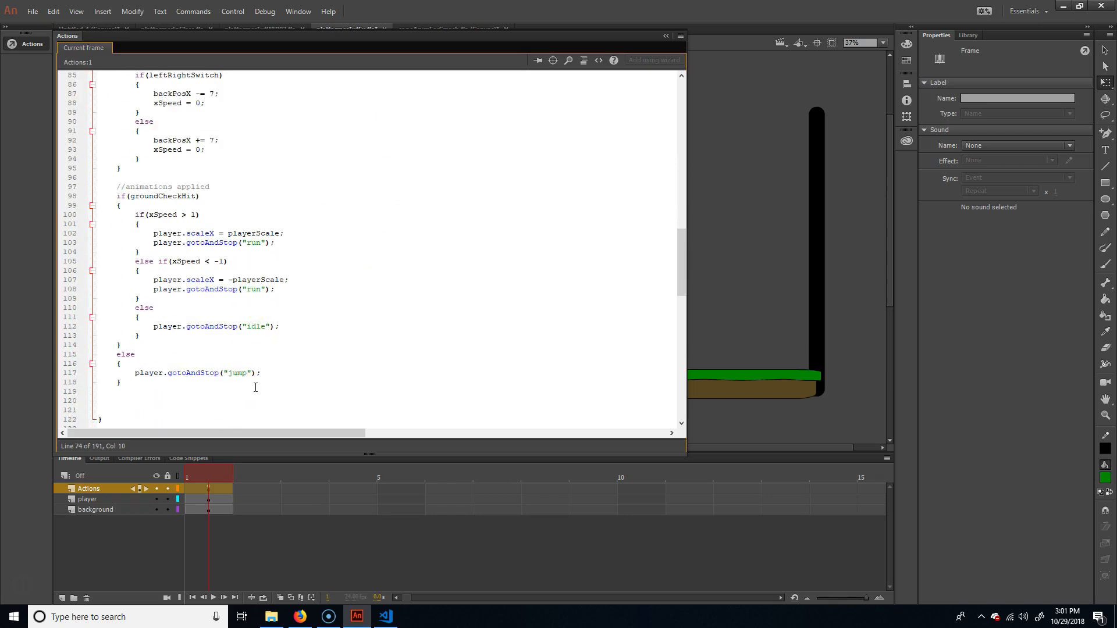
left_click(745, 218)
Test the movie, running and jumping the cone character around the floor bump and first grass platform to check collisions
key("ctrl+Return")
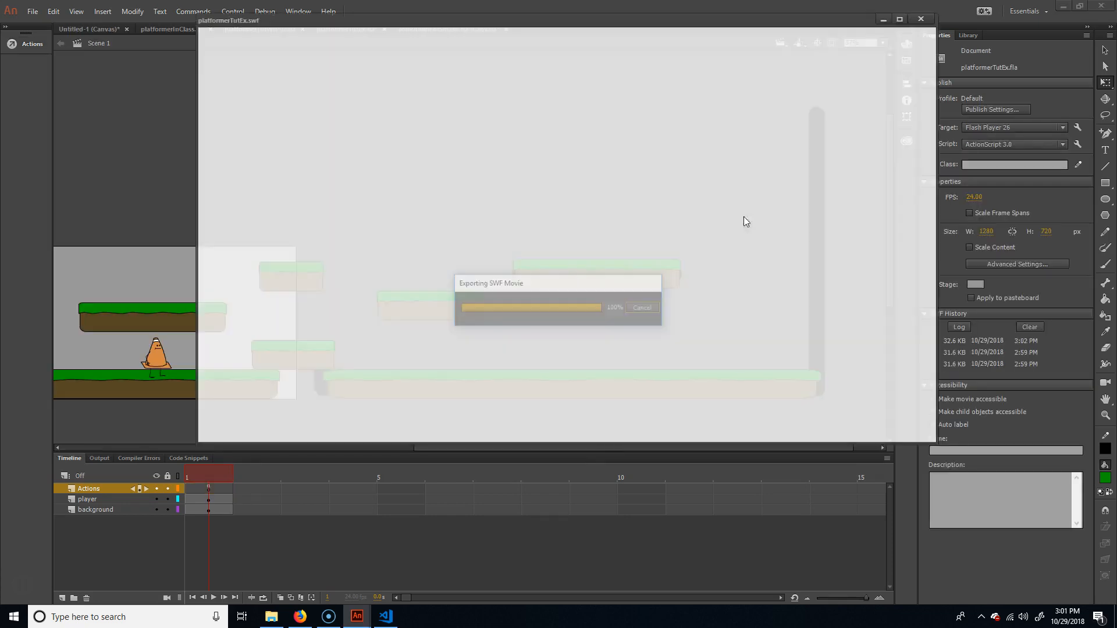
key("Right")
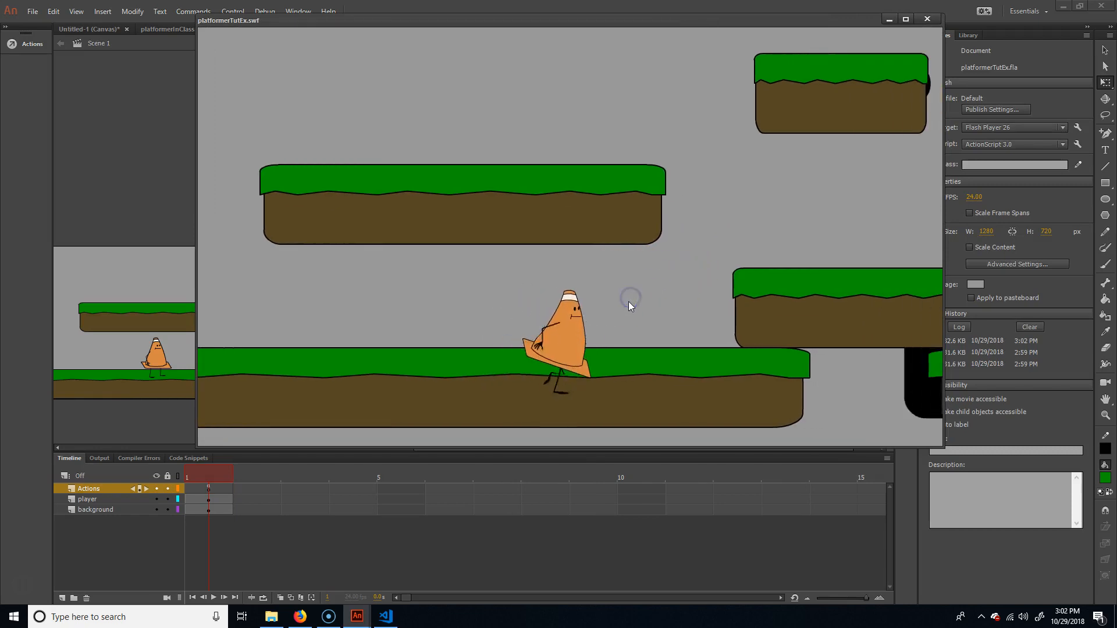
key("Left")
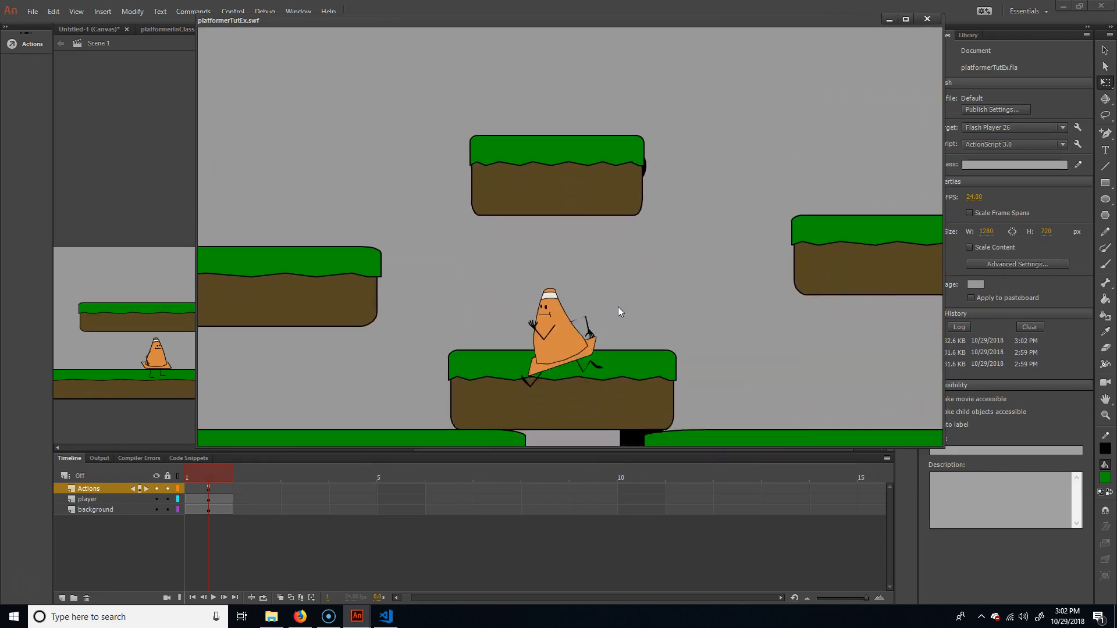
key("Up")
key("Right")
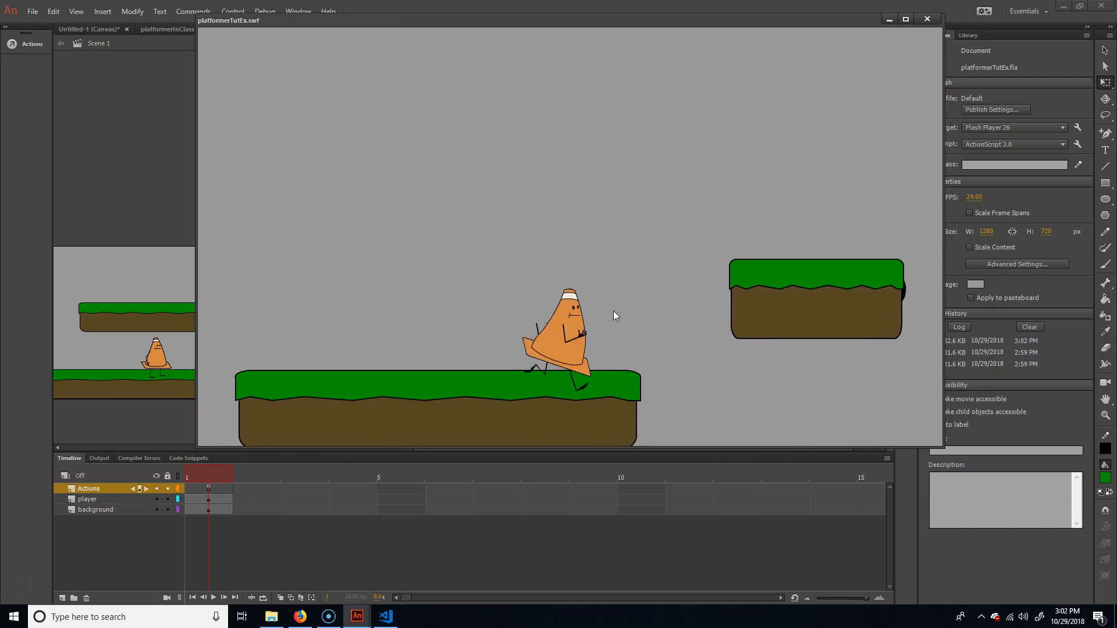
key("Up")
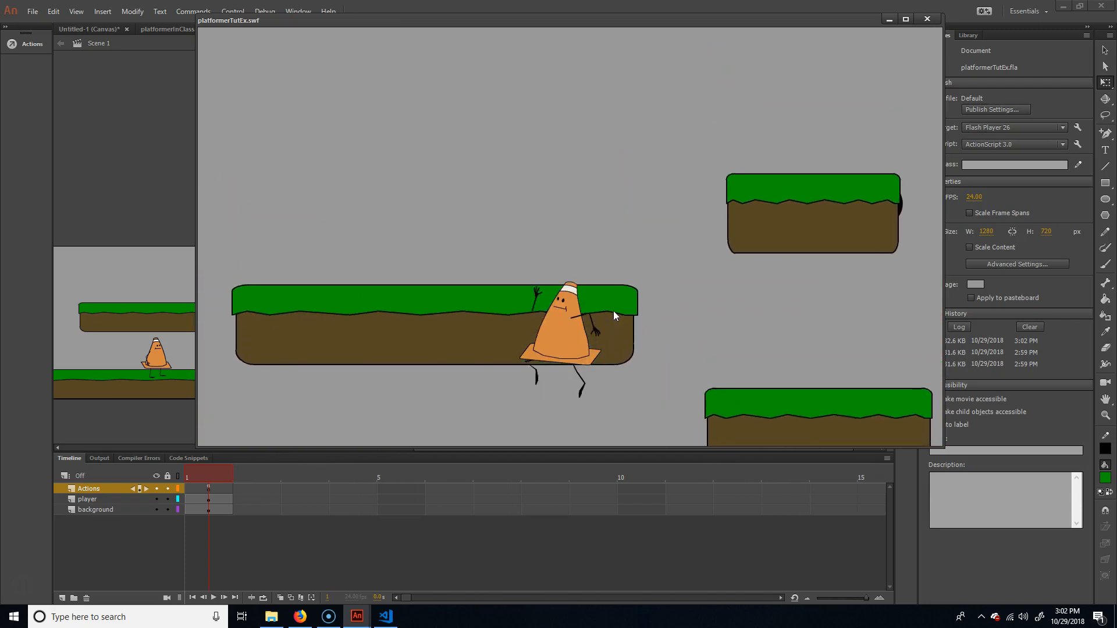
key("Left")
key("Up")
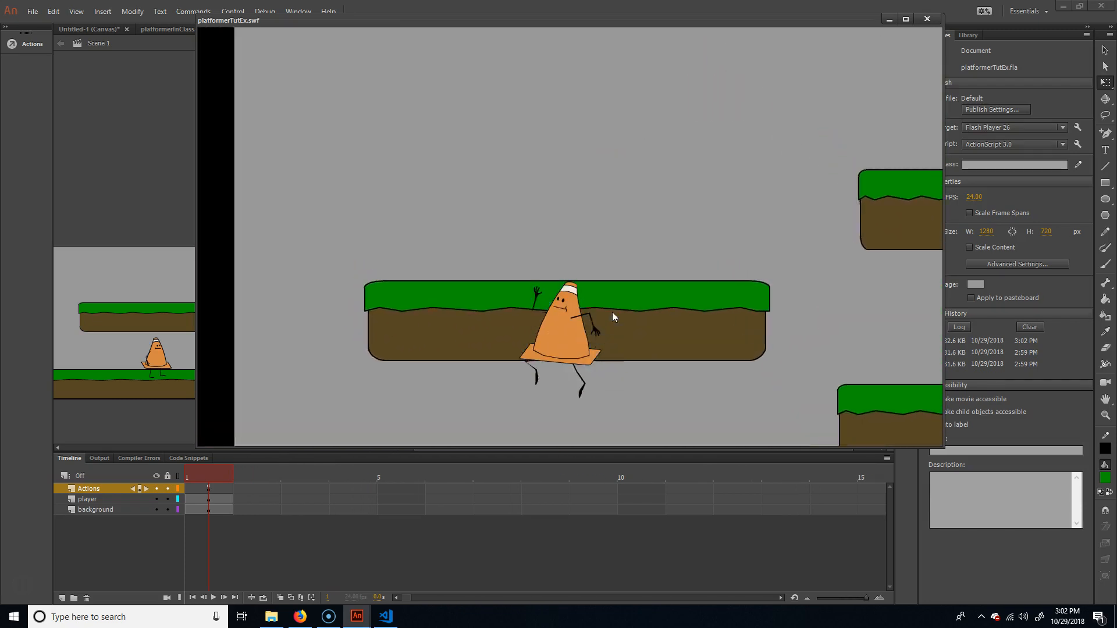
Run and jump the cone character across the floor bump and floating grass platforms to the level's far end wall
left_click(487, 242)
key("Right")
key("Up")
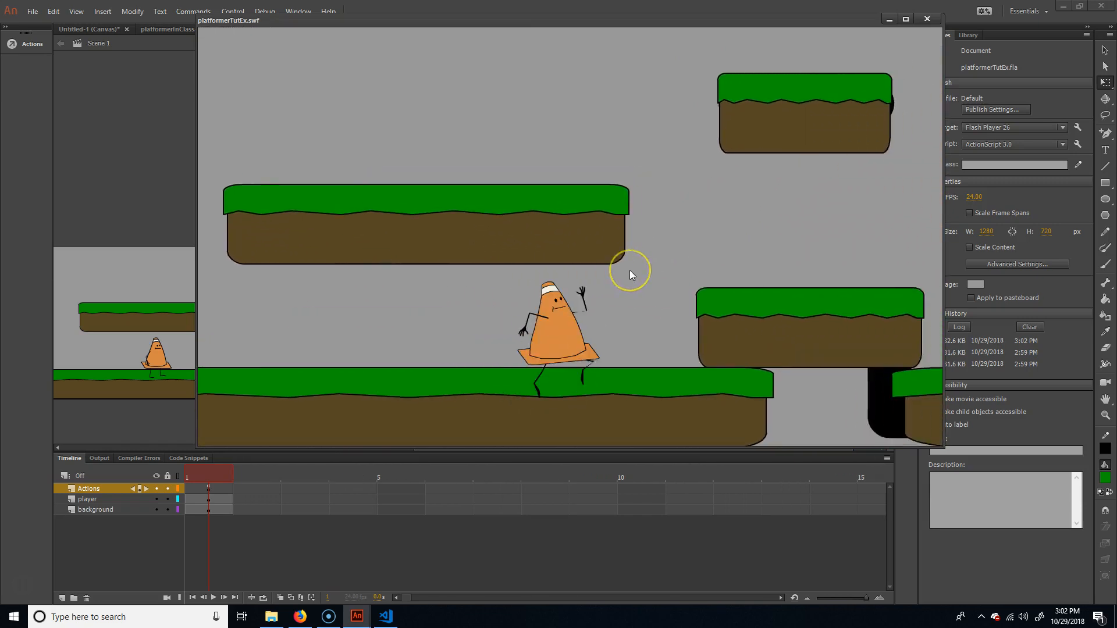
left_click(623, 274)
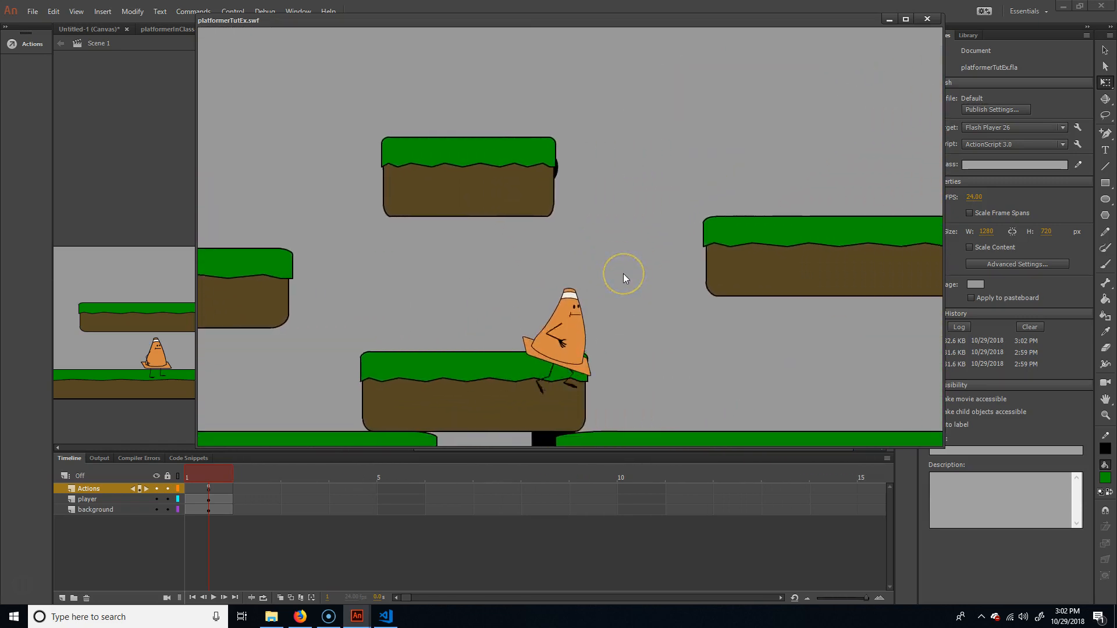
key("Up")
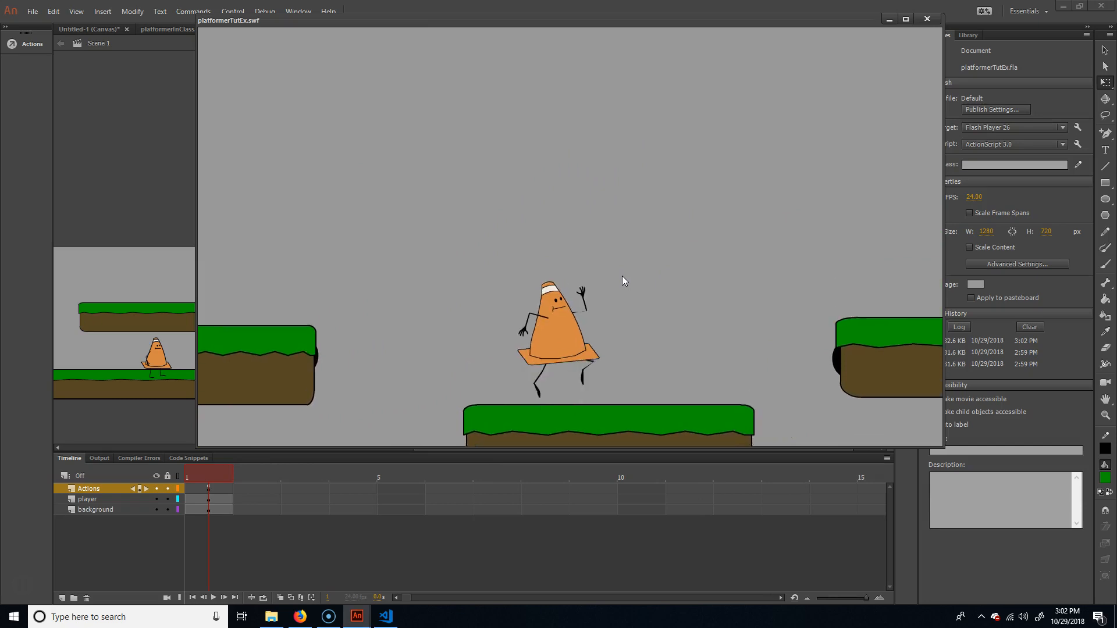
key("Right")
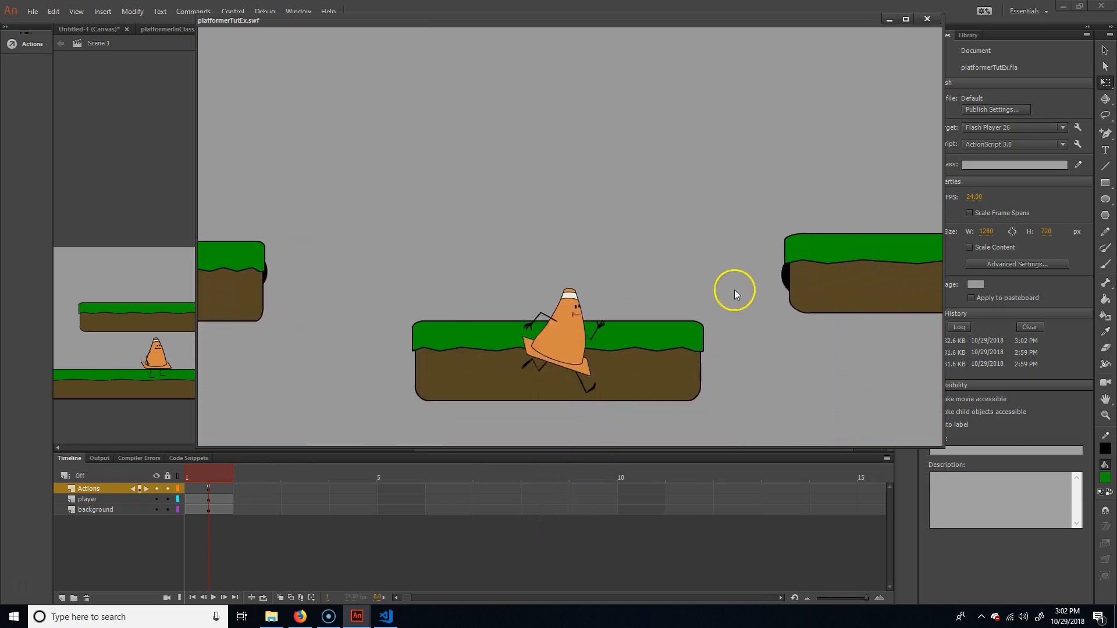
key("Right")
key("Up")
key("Right")
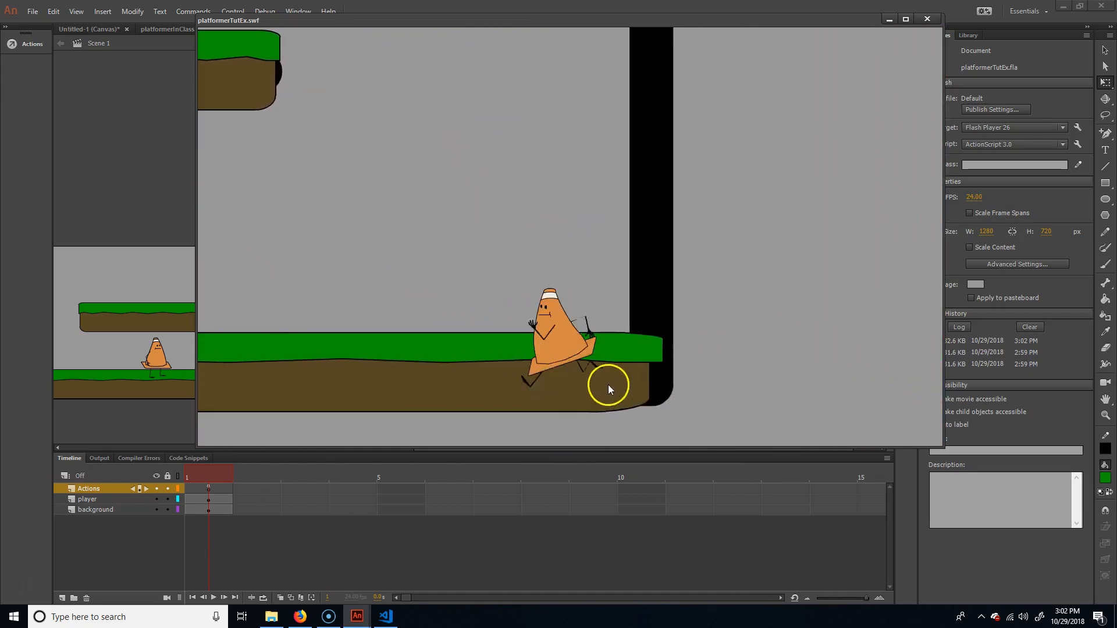
Run the cone character back from the end wall to the gap in the ground, checking the exposed black collision edges, and close the test movie
key("Left")
key("Left")
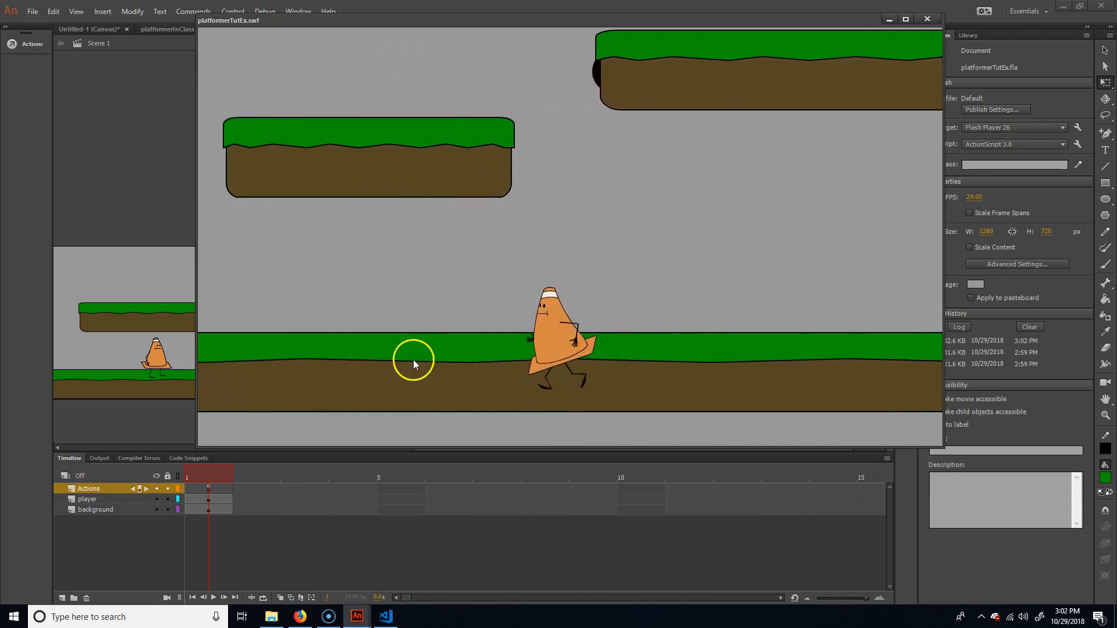
key("Up")
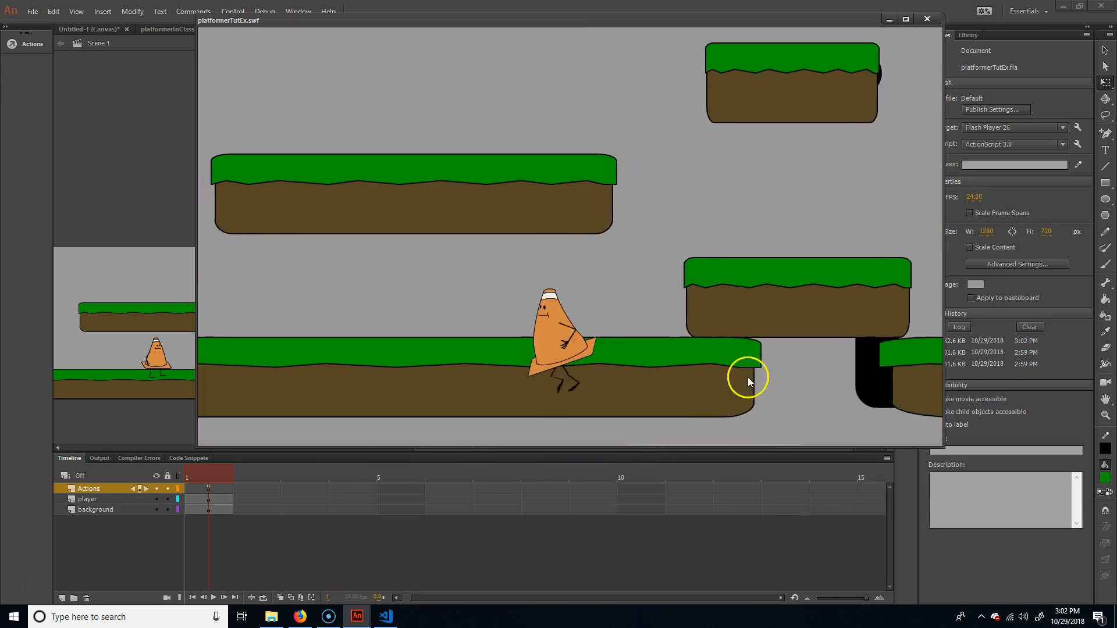
key("Right")
key("Left")
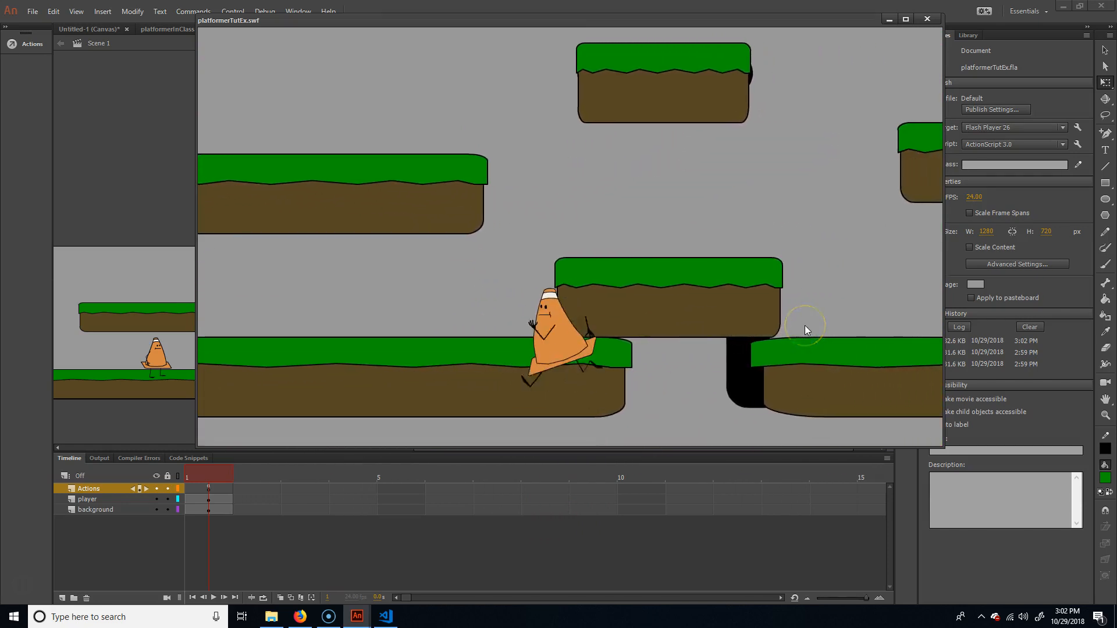
key("Right")
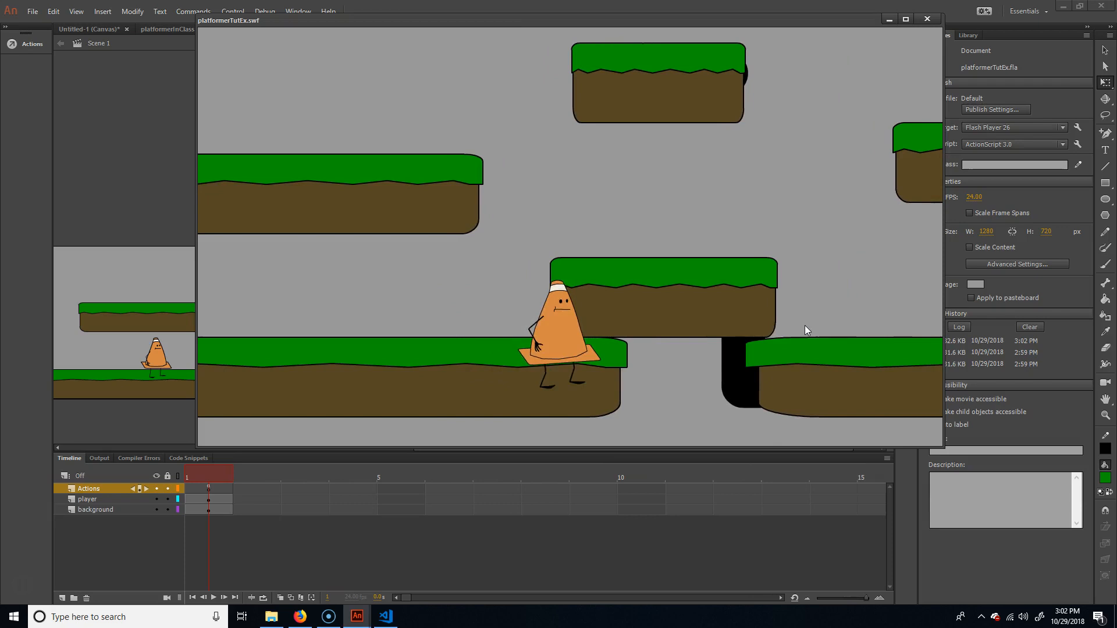
left_click(927, 19)
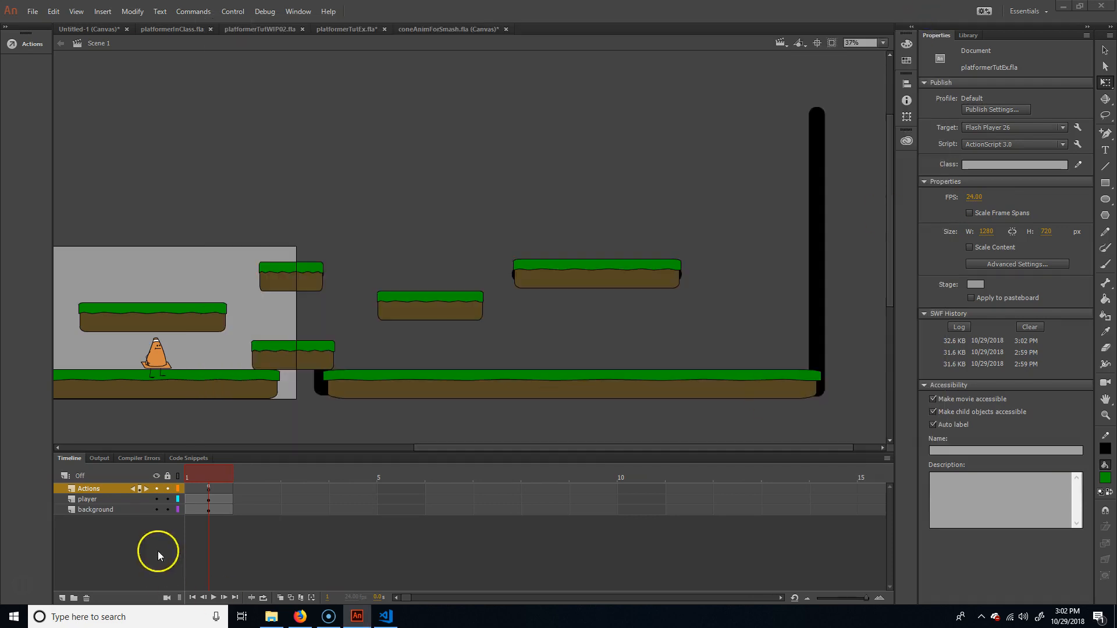
Inside background_mc, select the collision movie clip instance beneath the grass artwork and turn off its Visible option
double_click(592, 388)
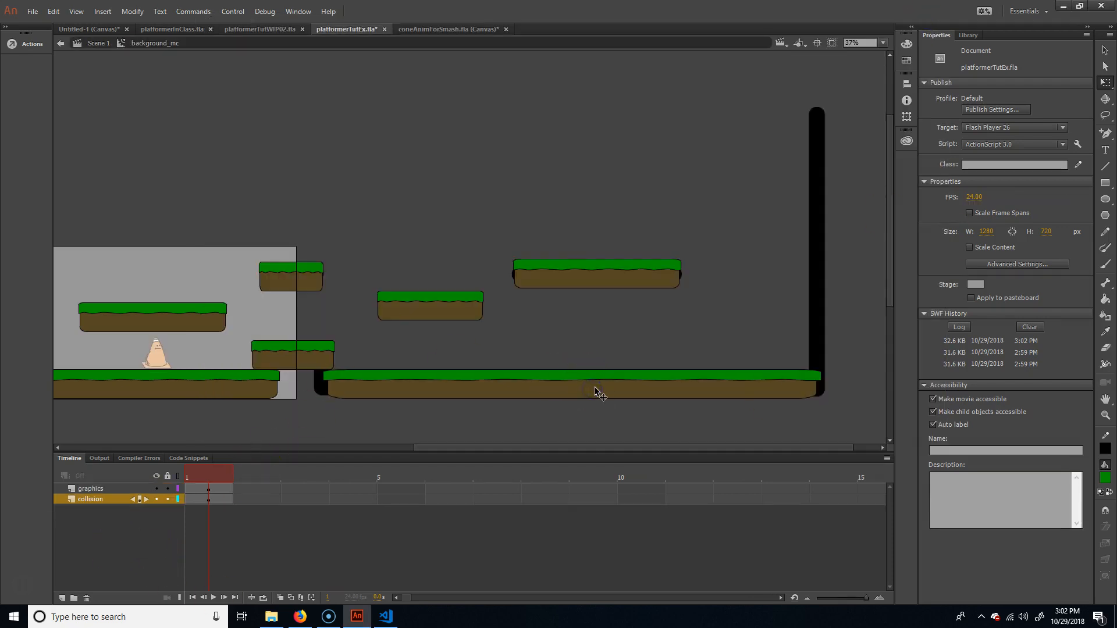
left_click(107, 498)
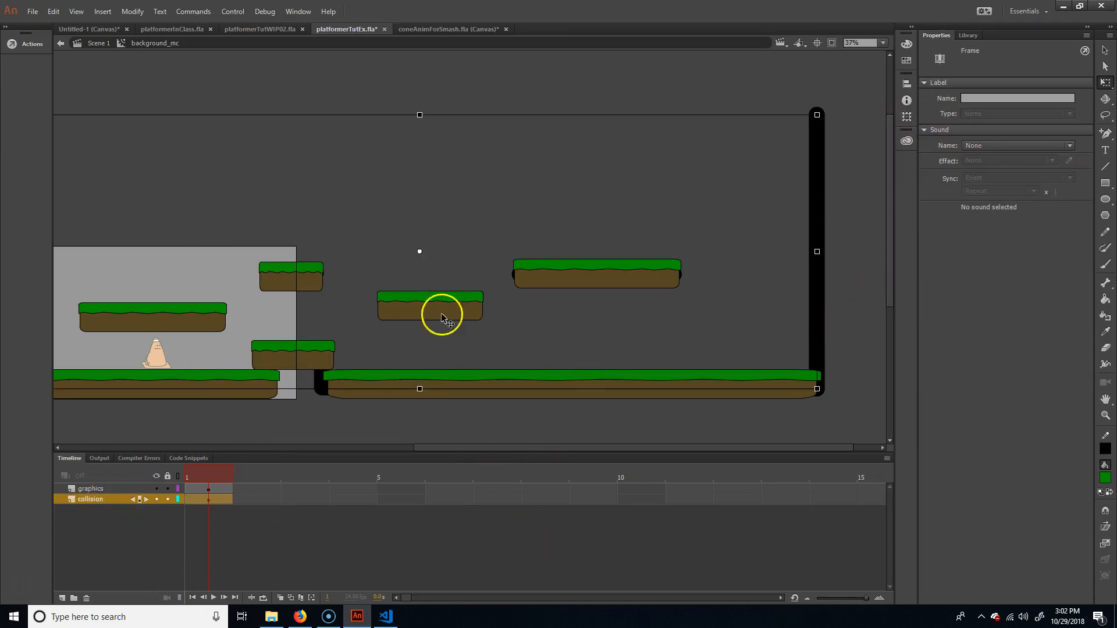
left_click(552, 386)
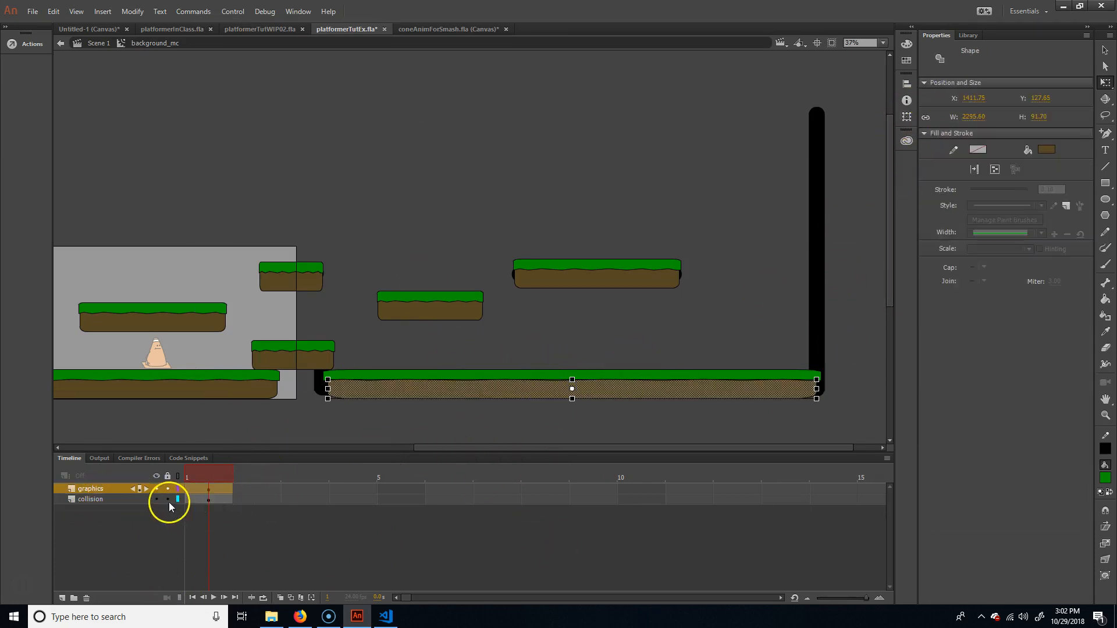
left_click(316, 387)
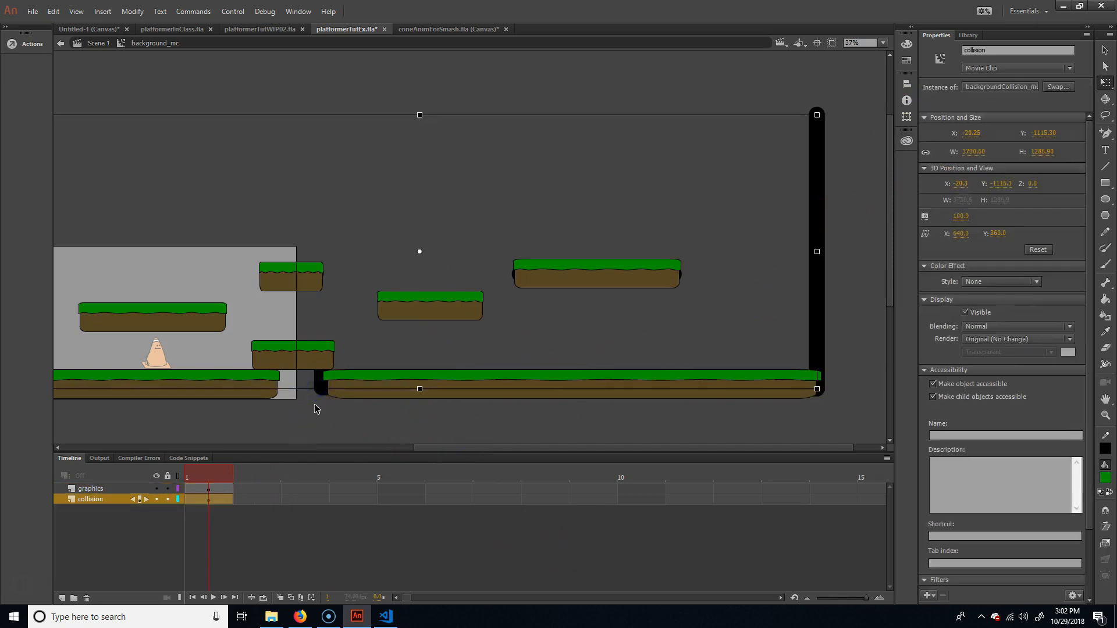
left_click(957, 312)
Test the movie with the collision clip hidden, running the cone character across the ground and jumping past the low platform
key("ctrl+Return")
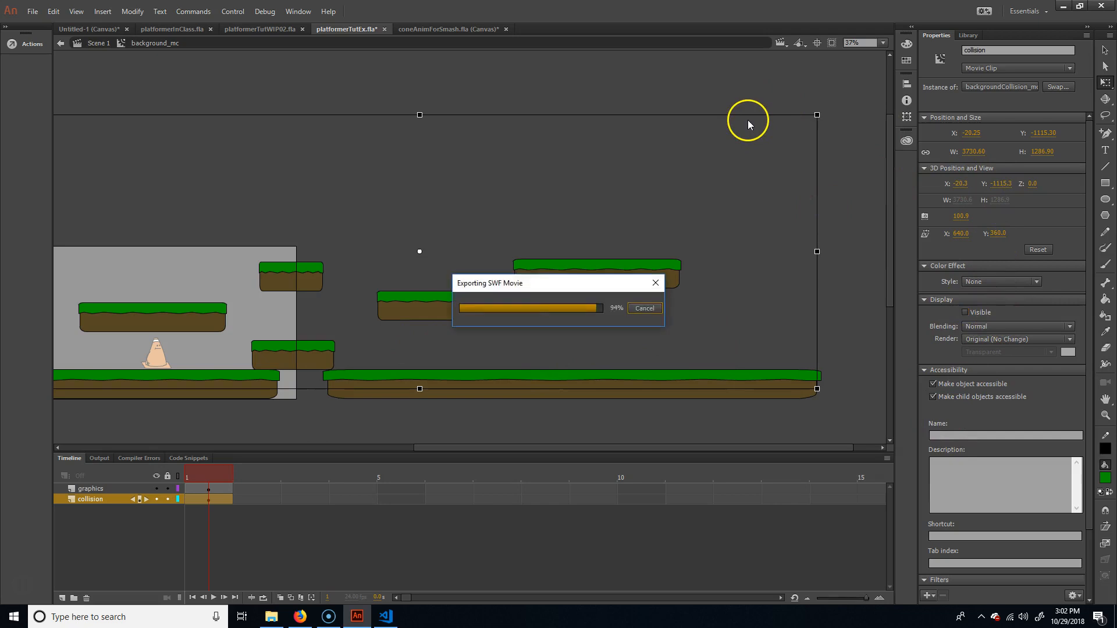
key("Right")
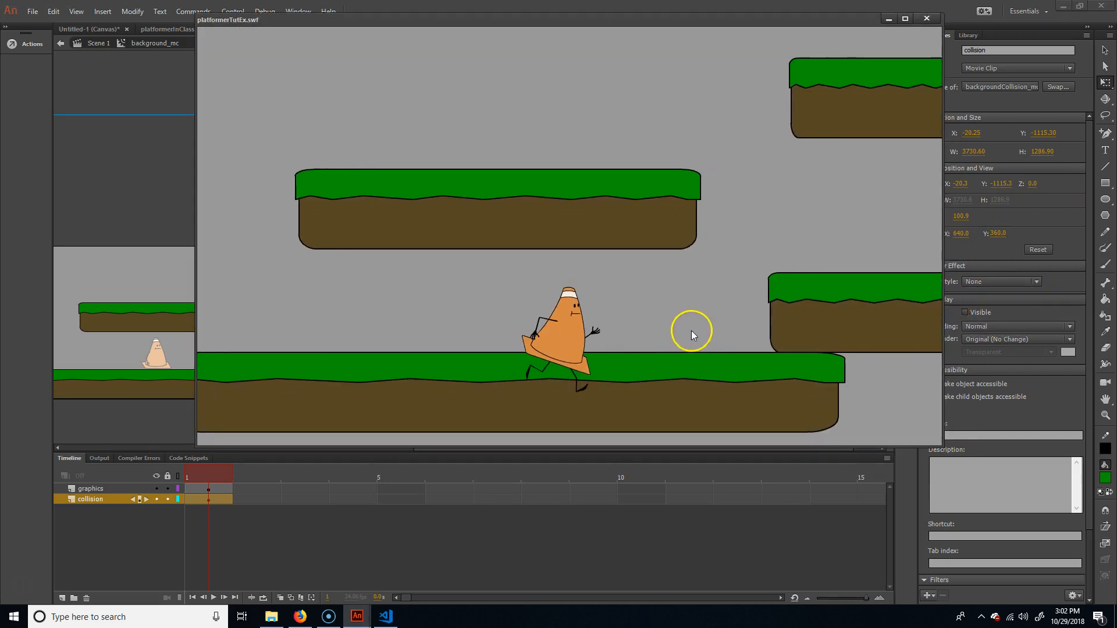
key("Up")
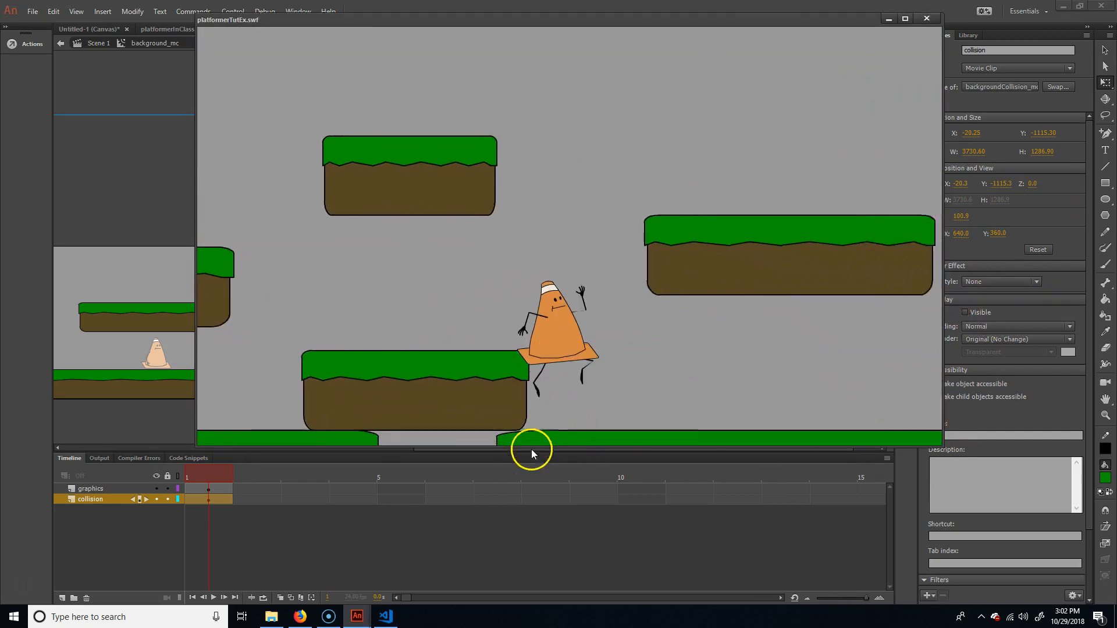
key("Left")
key("Right")
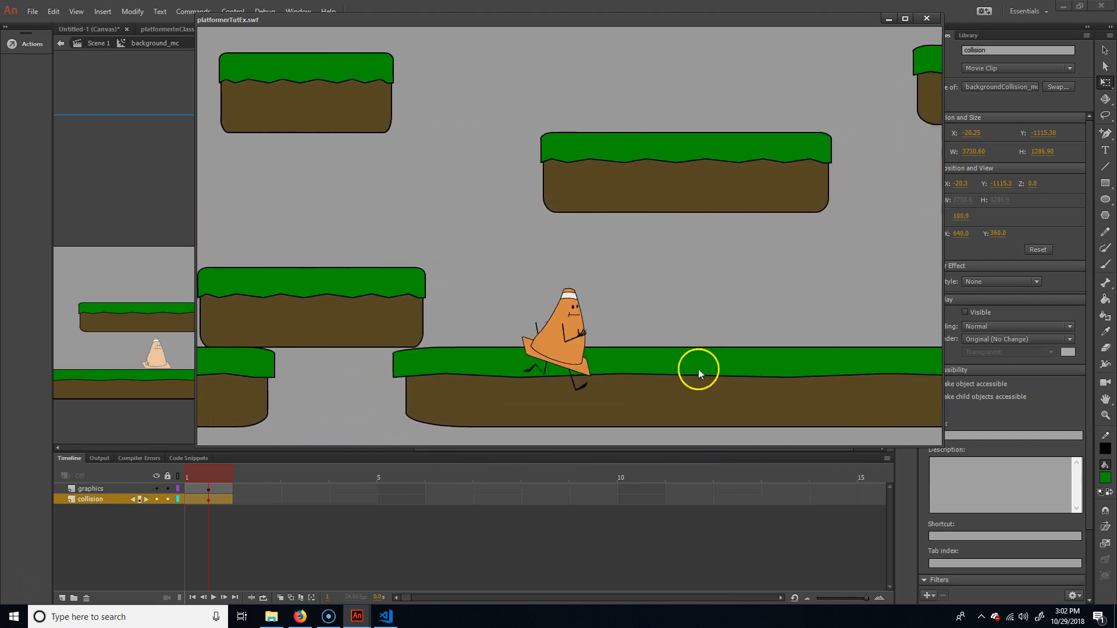
key("Left")
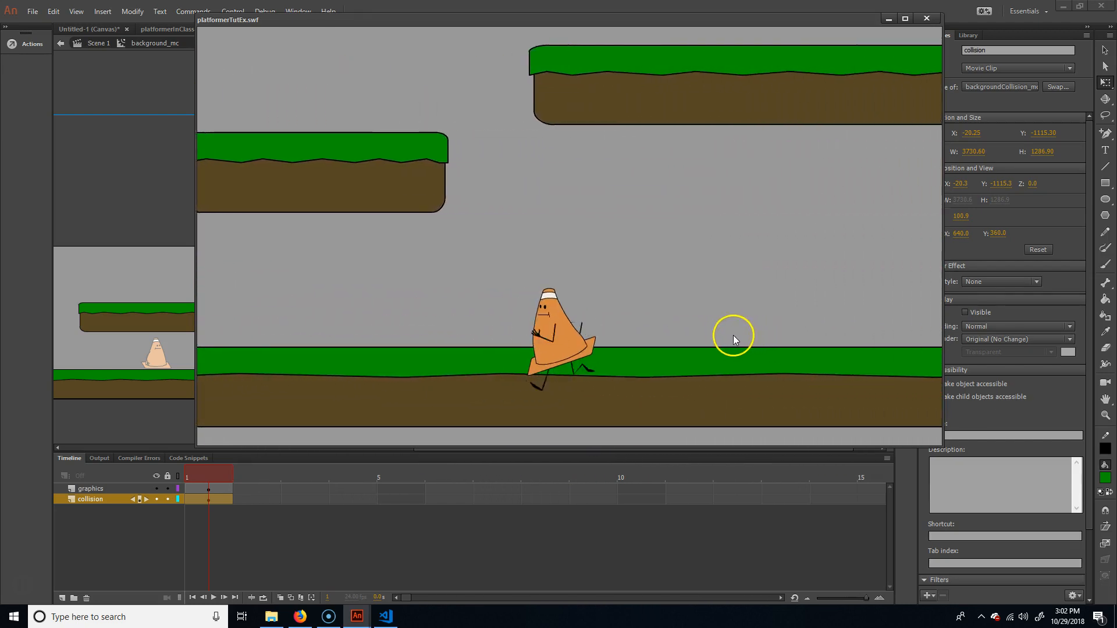
Jump the cone character up from the ground across the floating platforms to the long far platform to check the landings
key("Up")
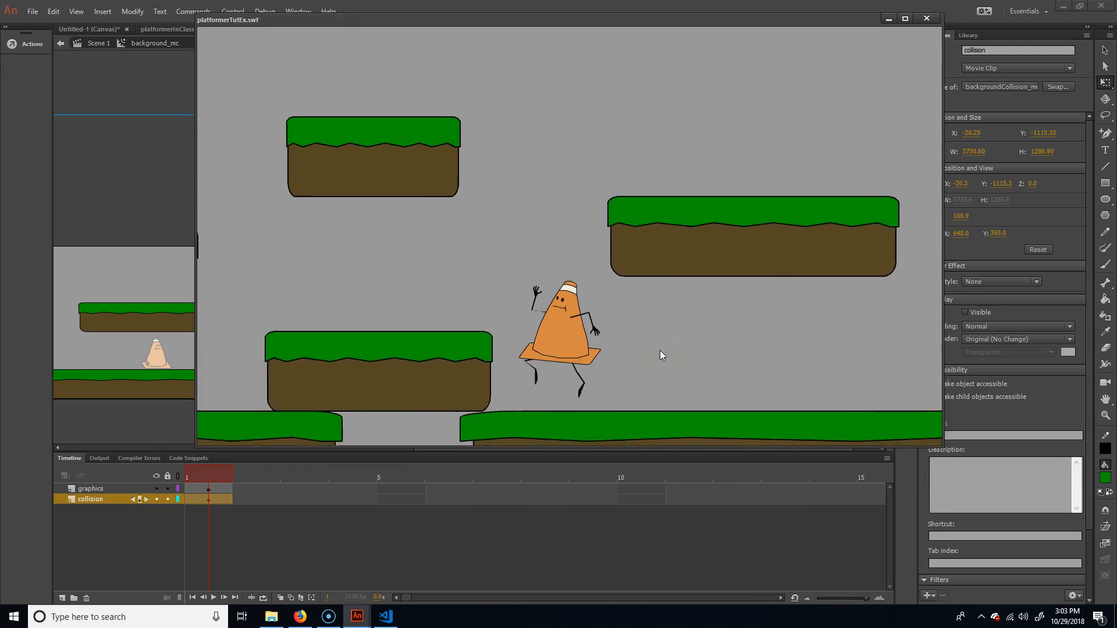
key("Up")
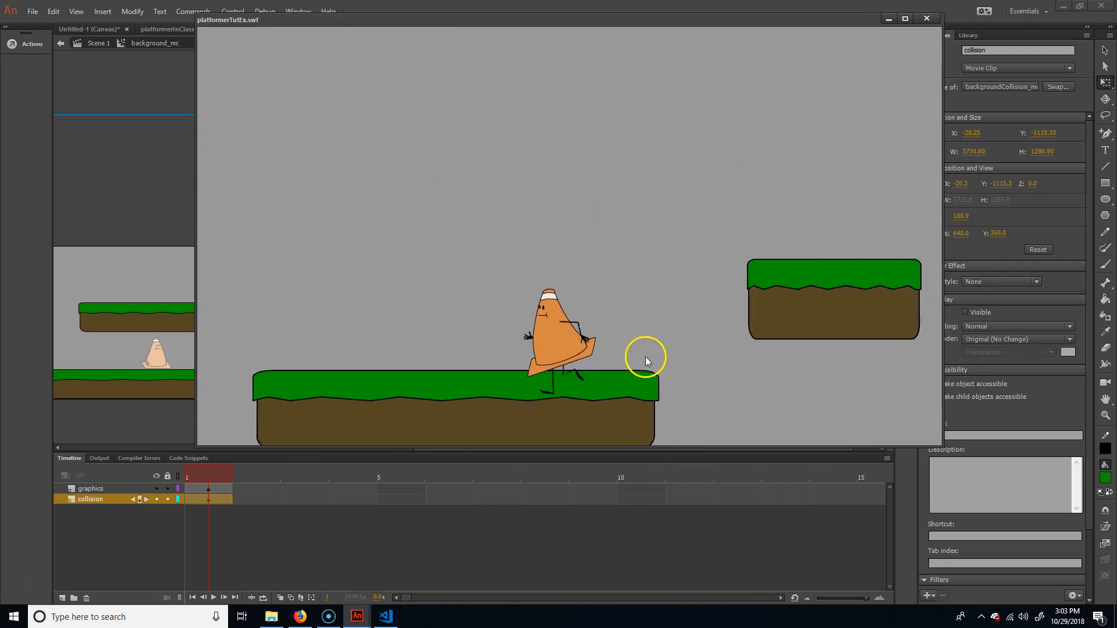
key("Right")
key("Up")
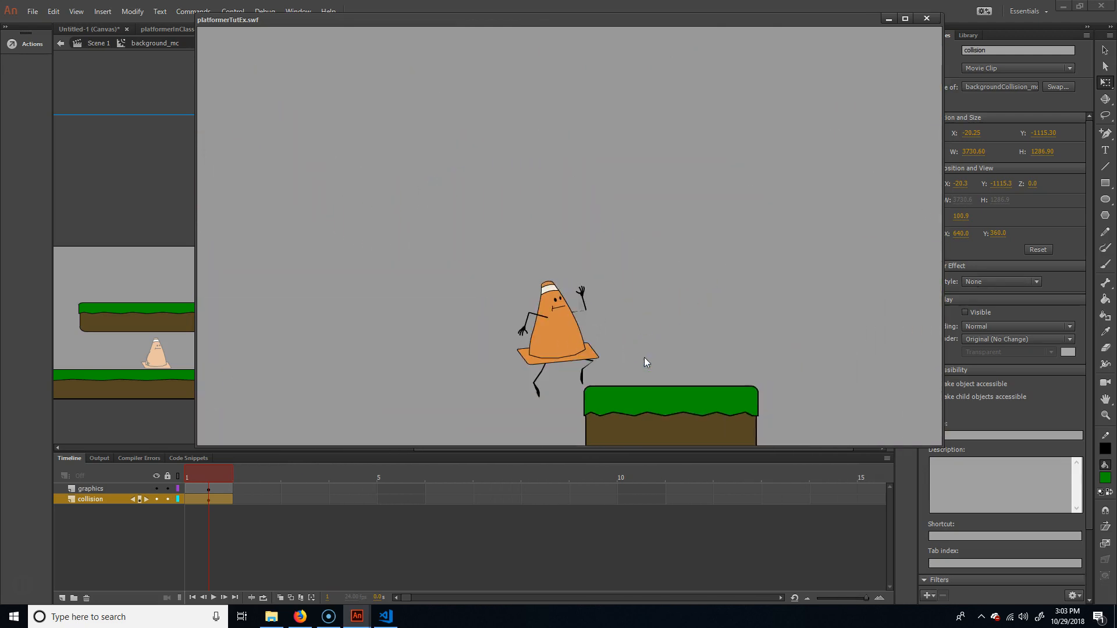
key("Up")
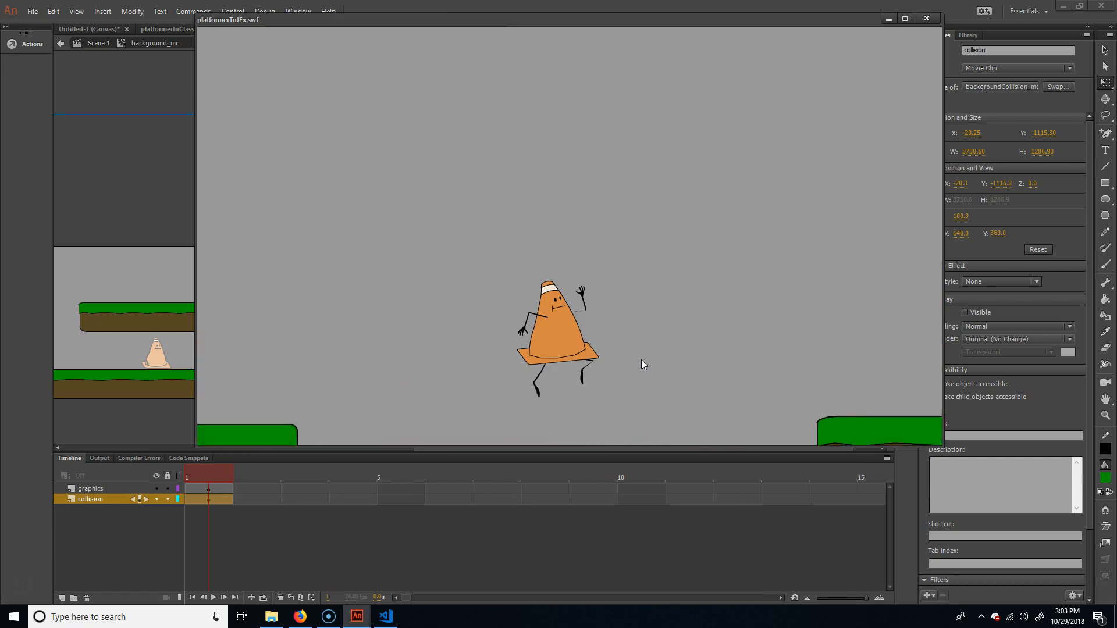
key("Up")
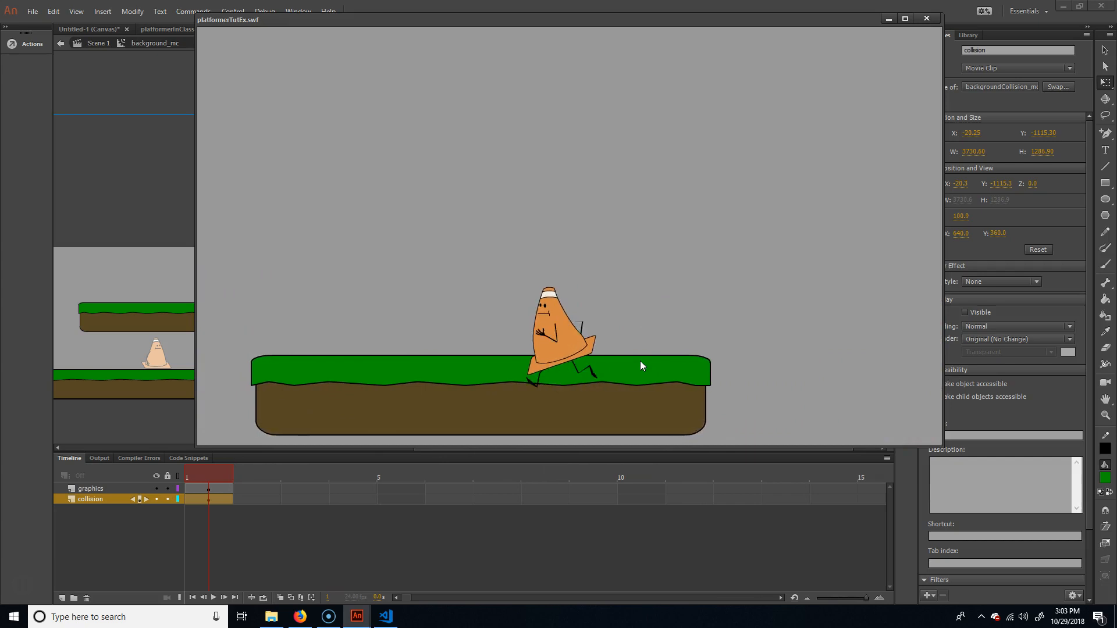
key("Up")
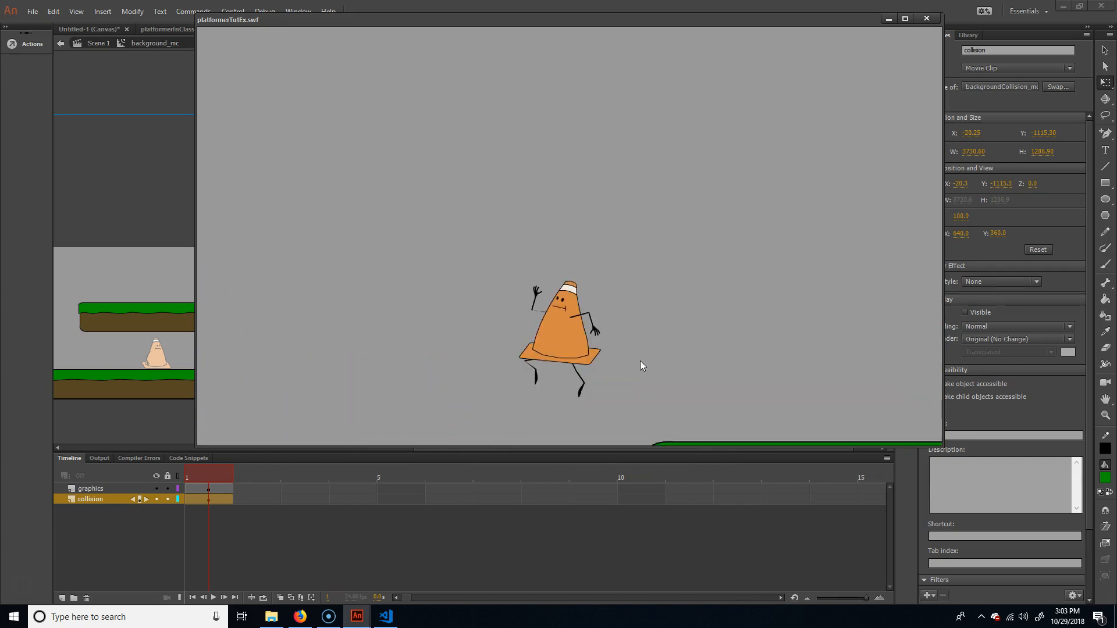
Jump the cone character back and forth between the far floating platforms and land on the middle one
key("Left")
key("Up")
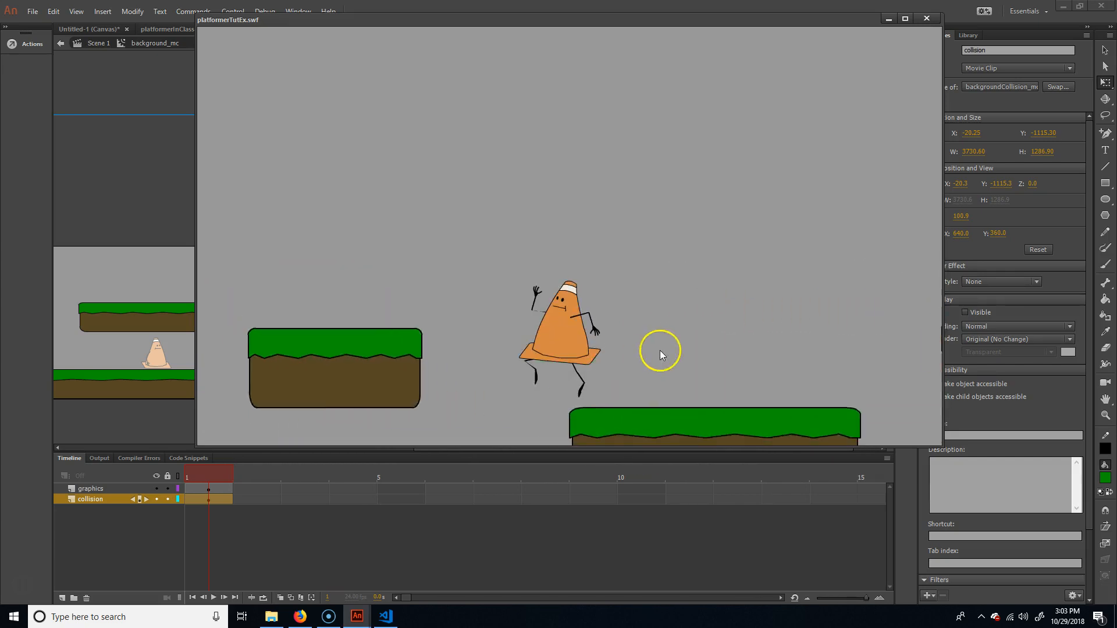
key("Right")
key("Up")
key("Up")
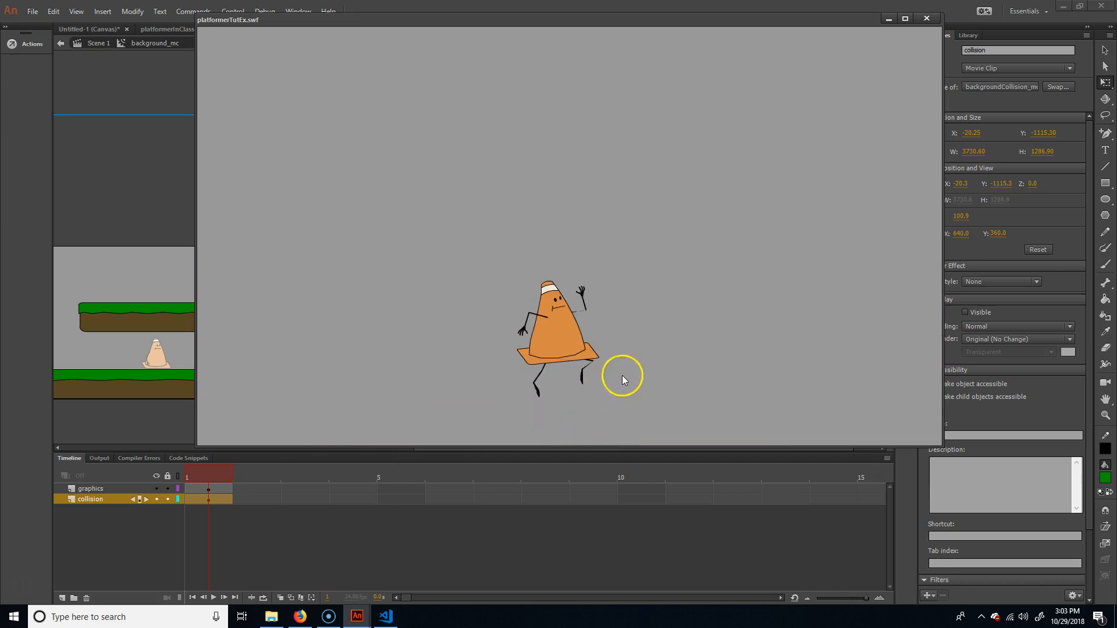
key("Left")
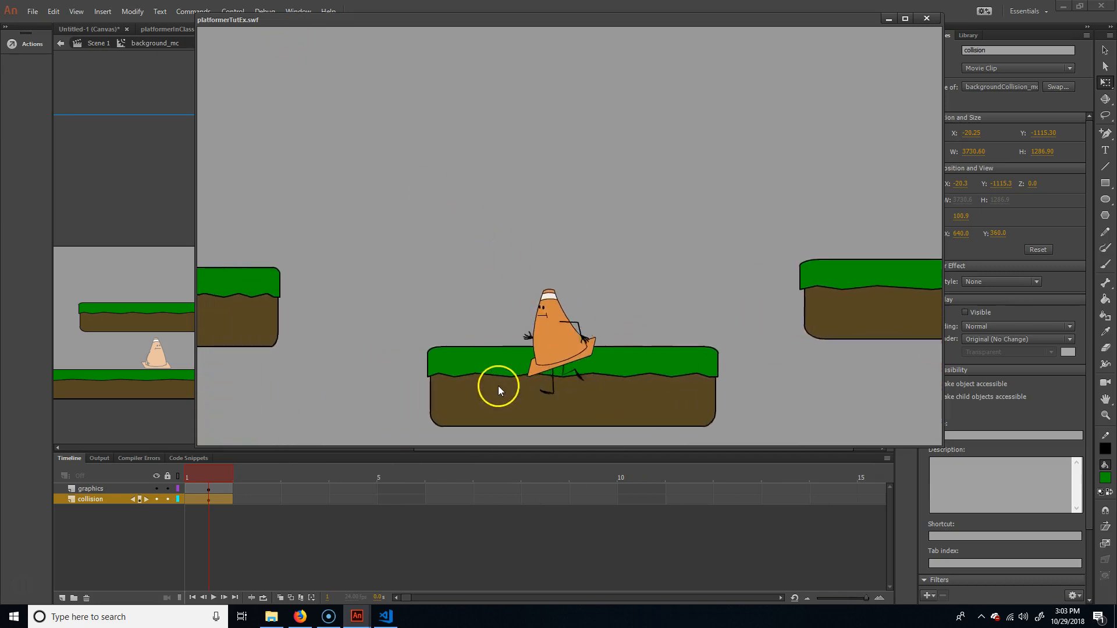
Drop the cone character to the ground near the gap, then jump and run it back to the level's starting edge
key("Right")
key("Right")
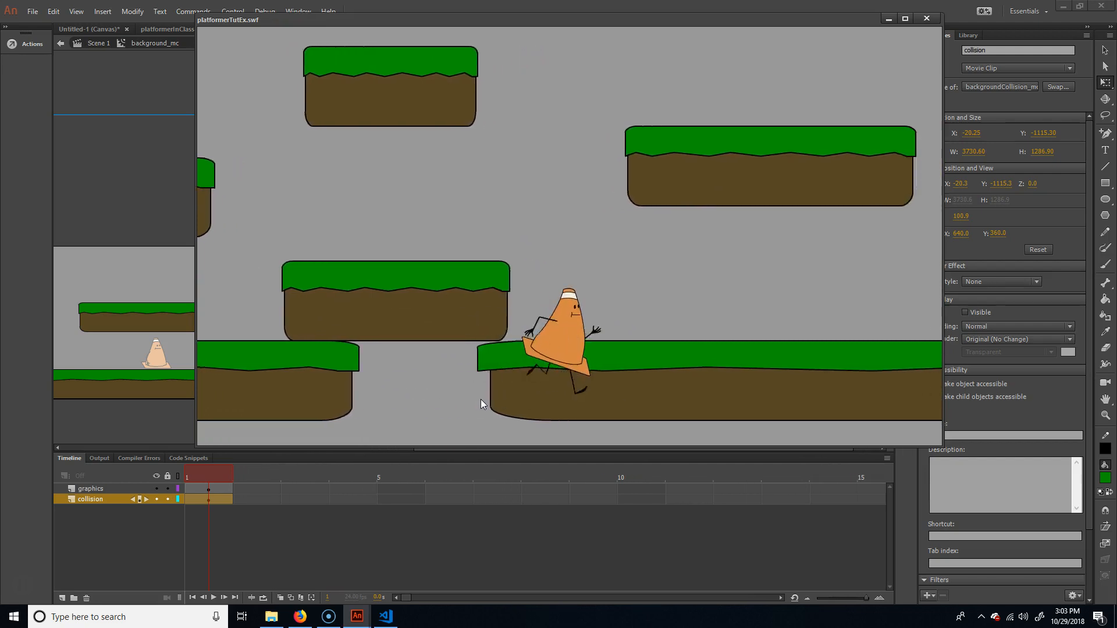
key("Up")
key("Left")
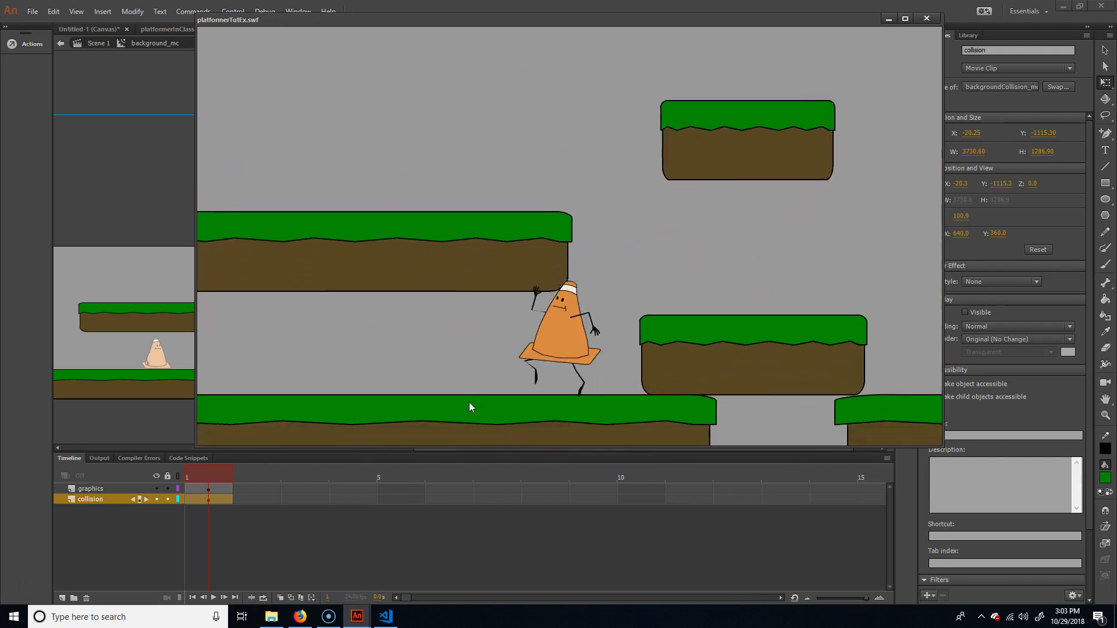
key("Left")
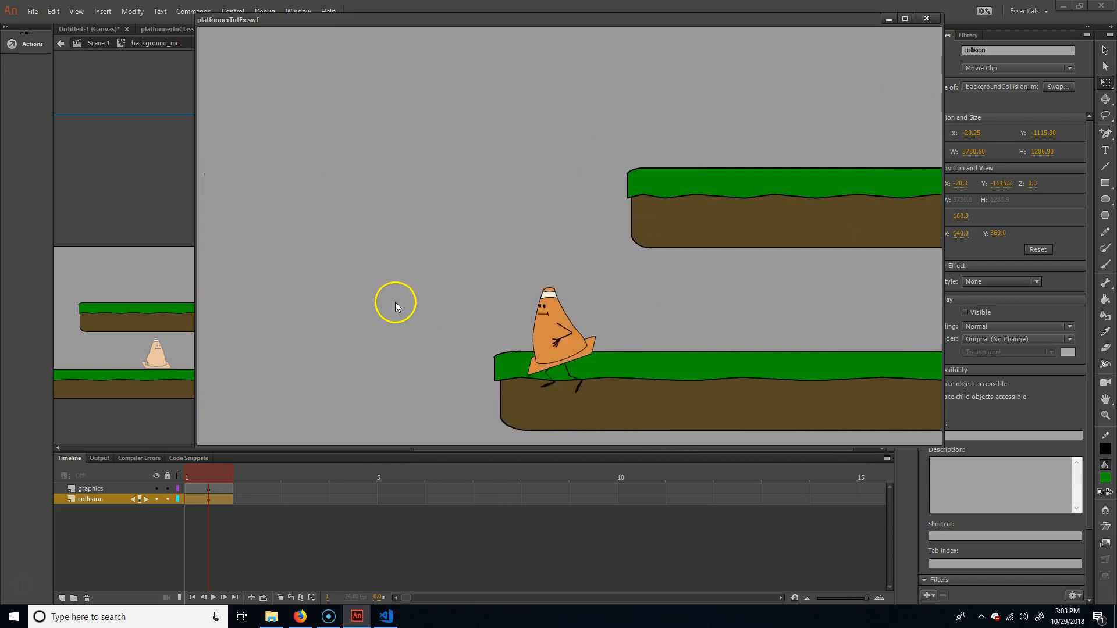
Jump the cone character from the starting edge over the first long platform and up to the middle floating platform
key("Right")
key("Left")
key("Right")
key("Up")
key("Right")
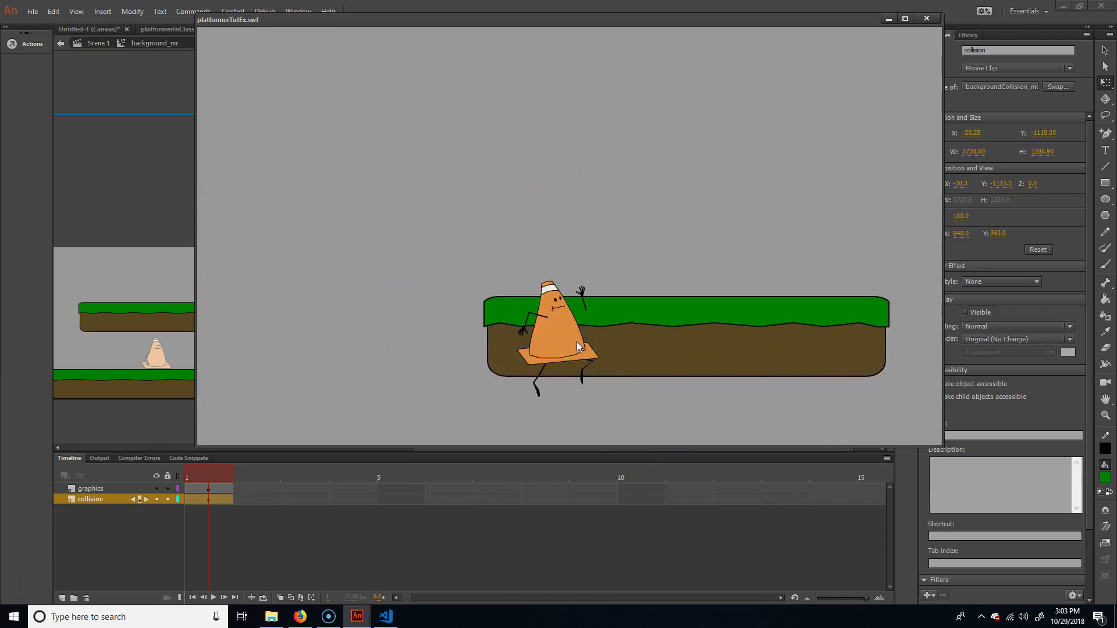
key("Up")
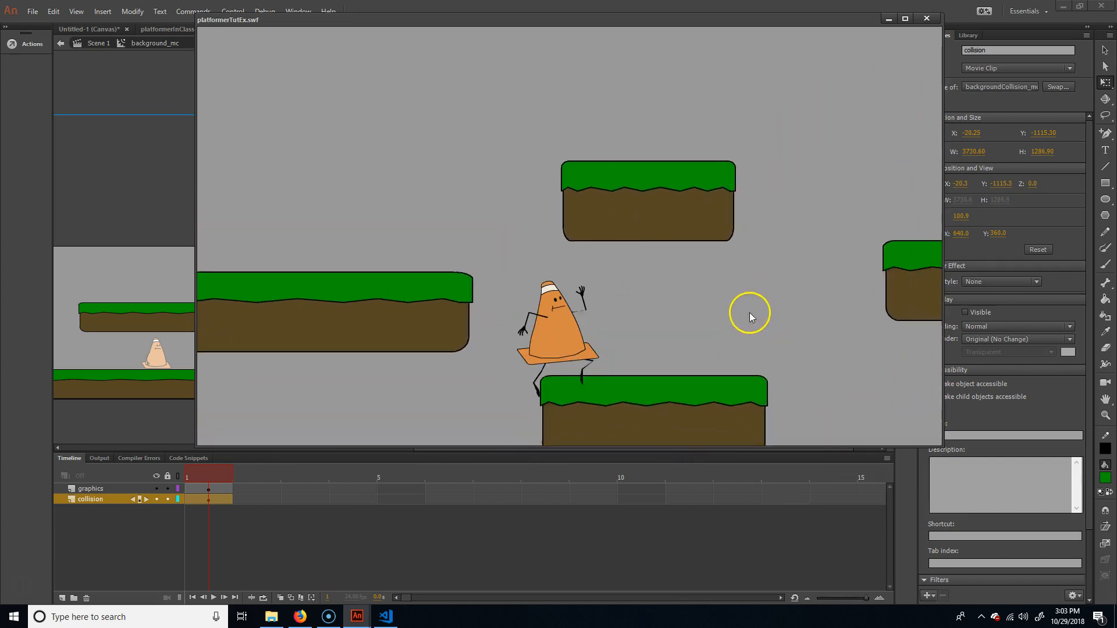
key("Up")
key("Right")
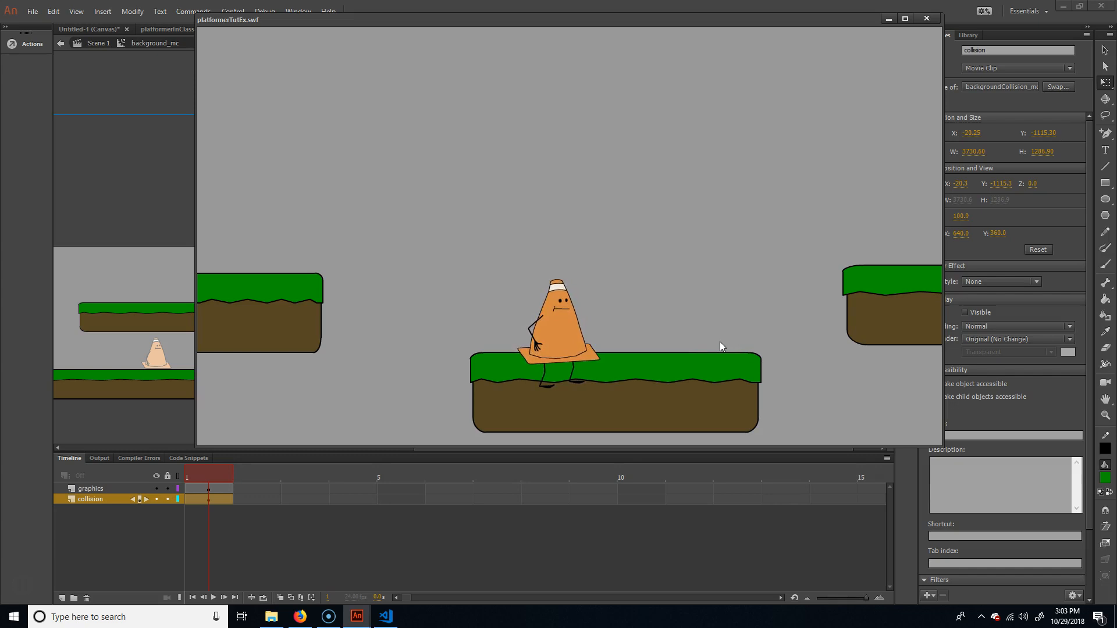
Jump off the middle platform, run along the lower ground towards the low platform, and close the test movie
key("Up")
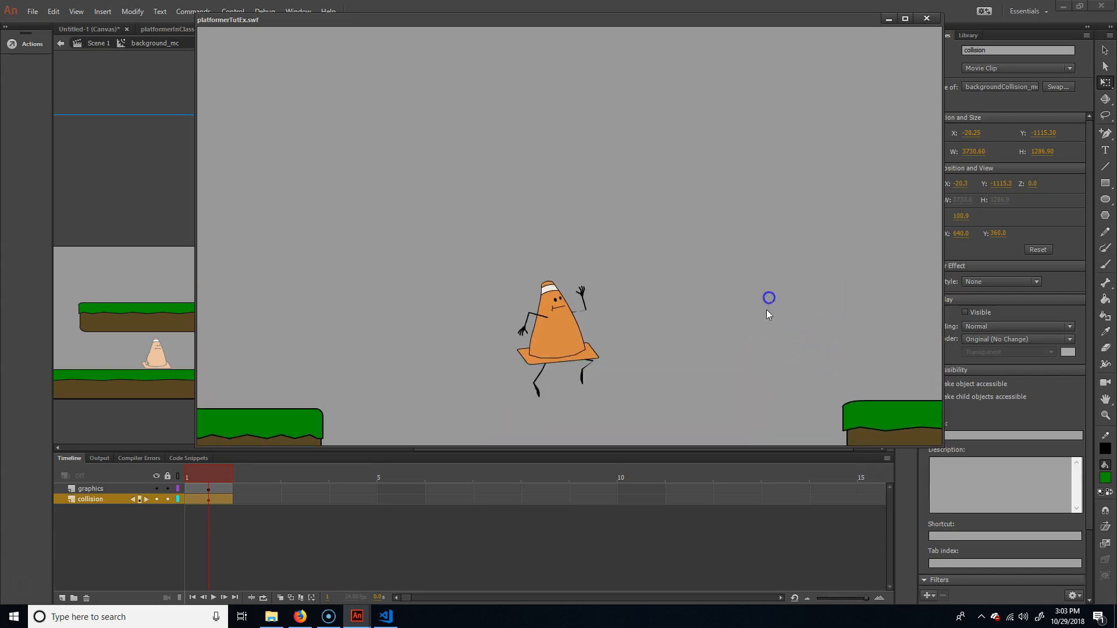
key("Right")
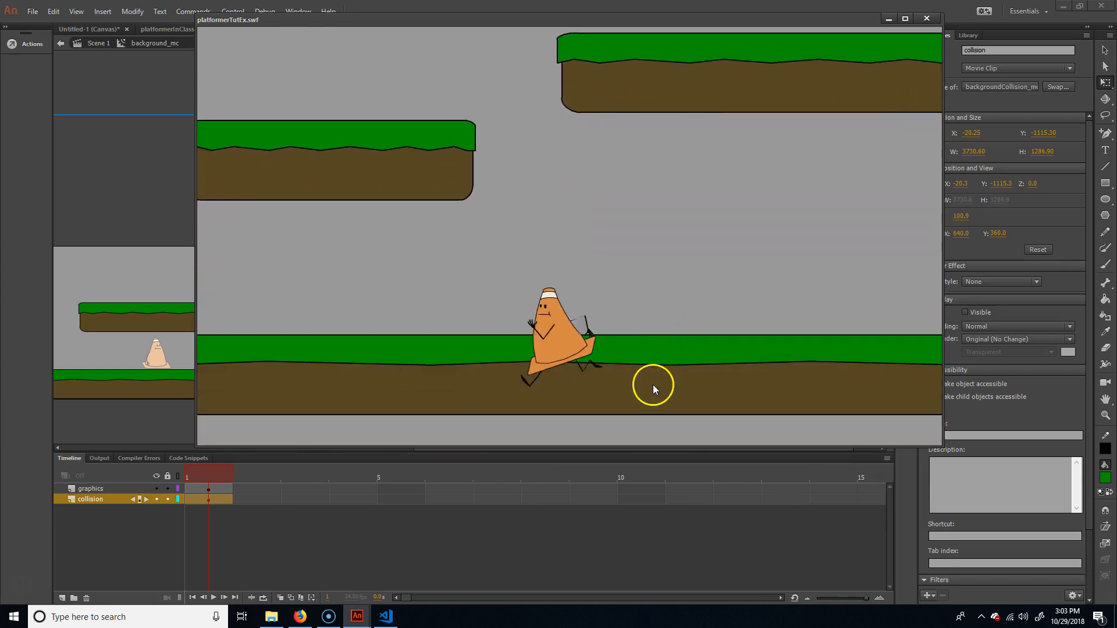
key("Left")
key("Up")
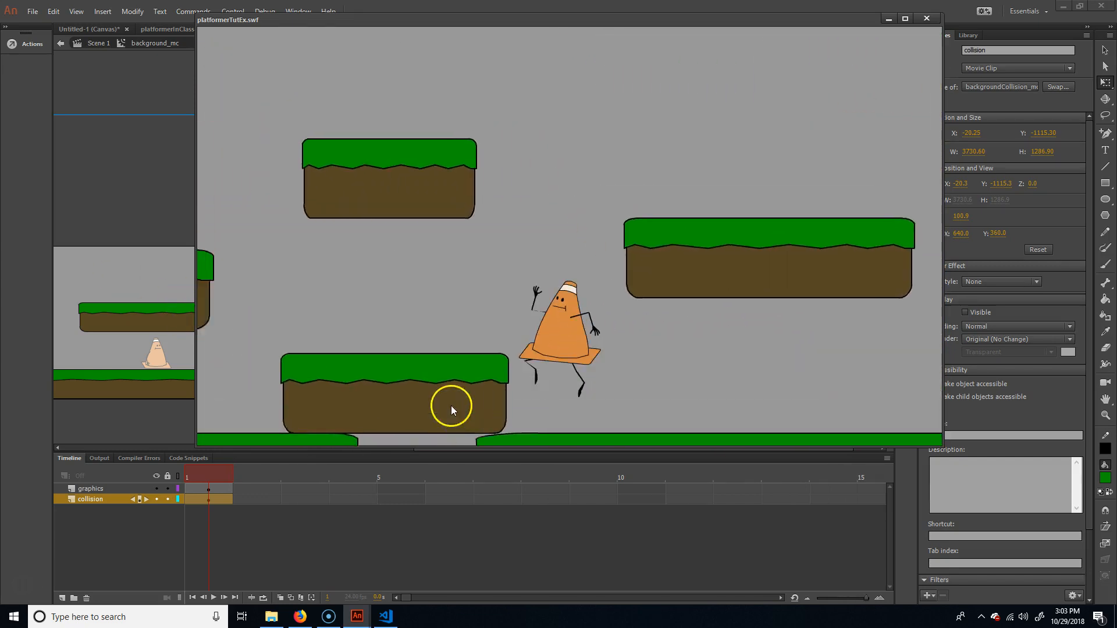
left_click(927, 18)
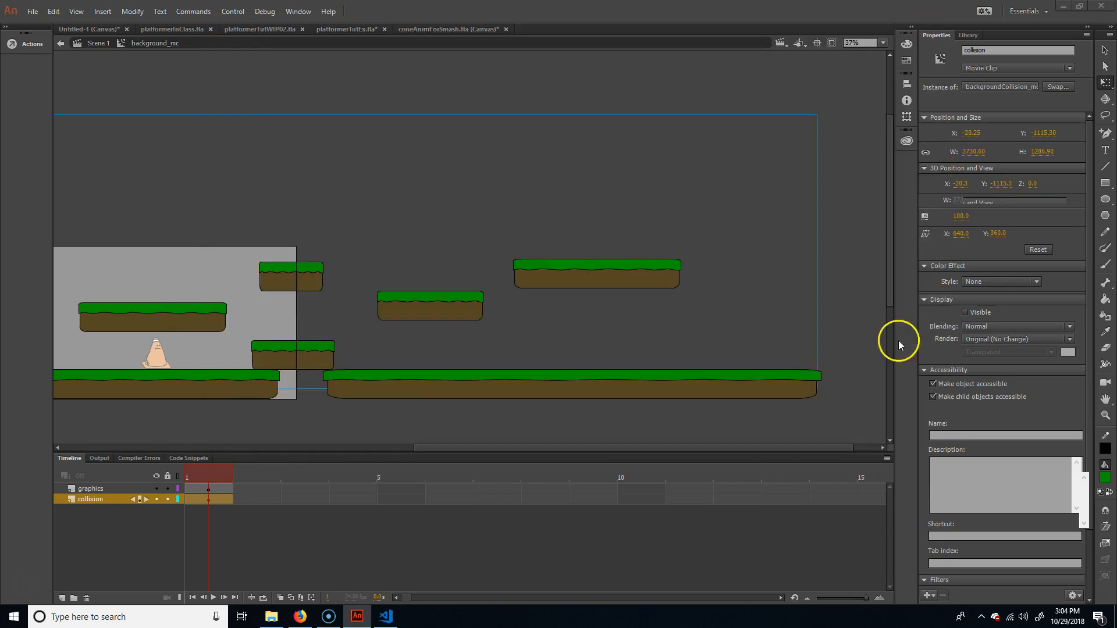
Add a layer named sky between the graphics and collision layers in the background clip, and lock the graphics and collision layers
left_click_drag(304, 323, 441, 307)
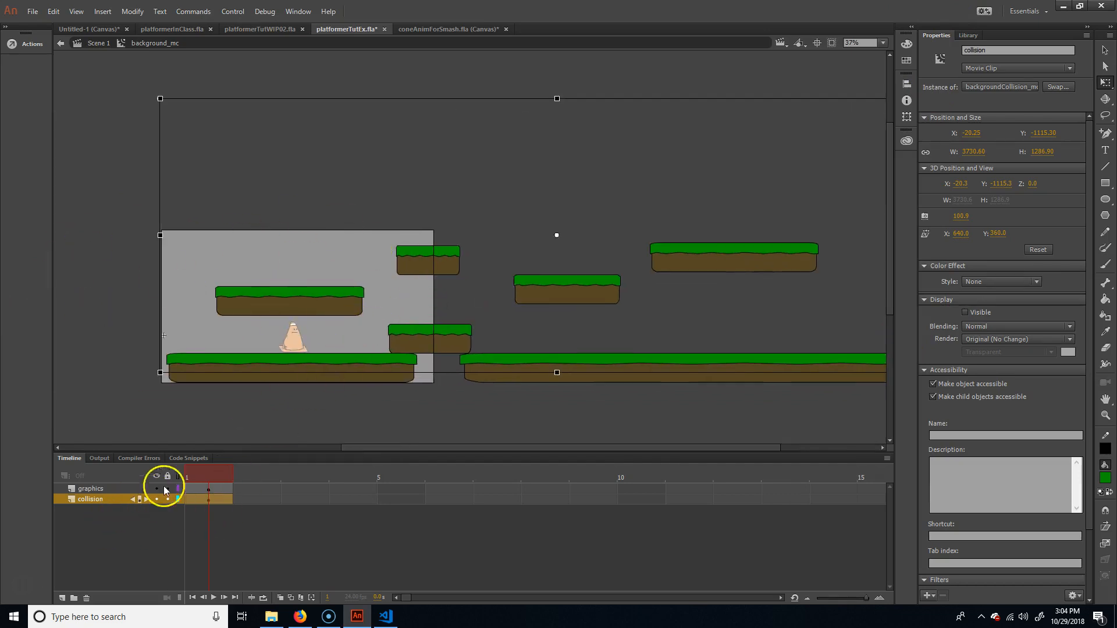
left_click(143, 412)
left_click(63, 598)
left_click_drag(90, 499, 95, 520)
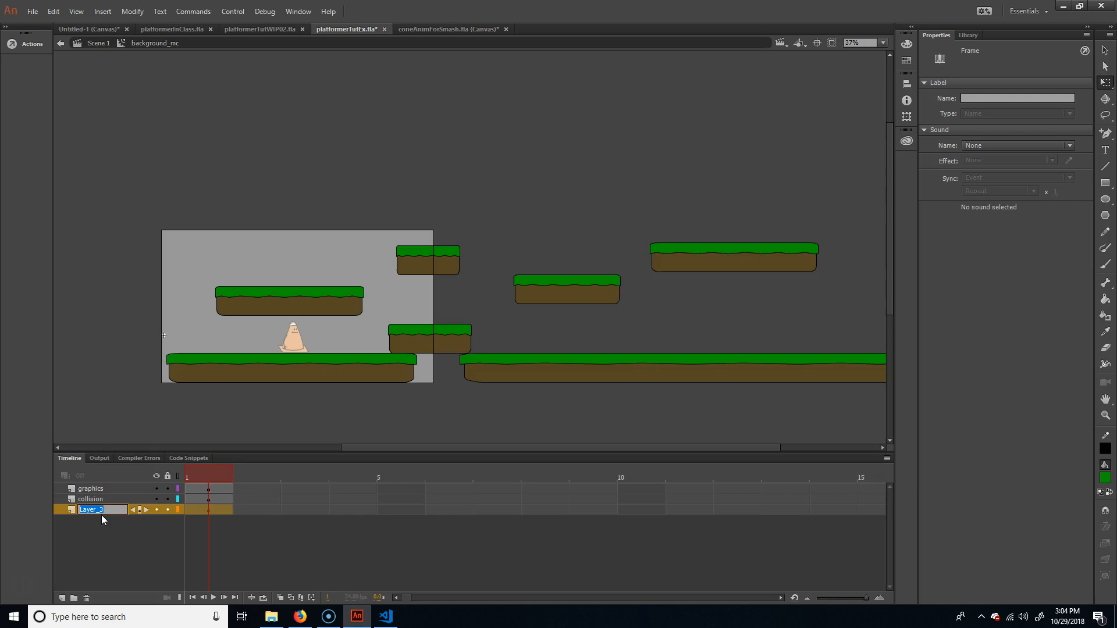
type("back")
left_click_drag(90, 507, 97, 496)
double_click(86, 496)
type("sky")
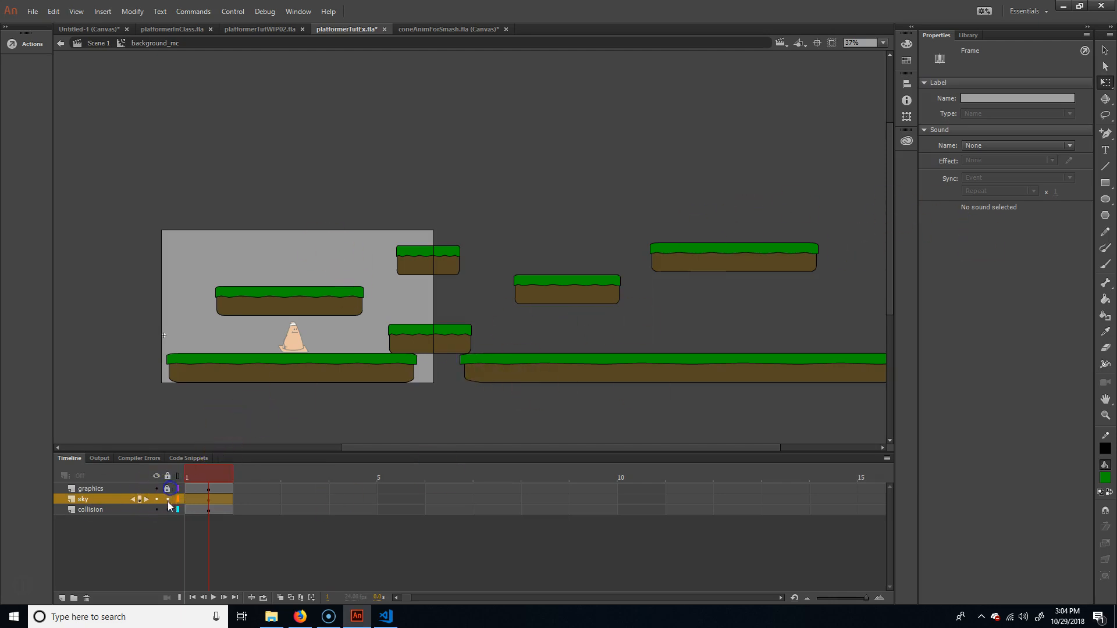
Draw a large light-blue rectangle without a stroke on the sky layer, extending well beyond the whole level
left_click(1105, 182)
left_click(975, 100)
left_click(955, 108)
left_click(1036, 108)
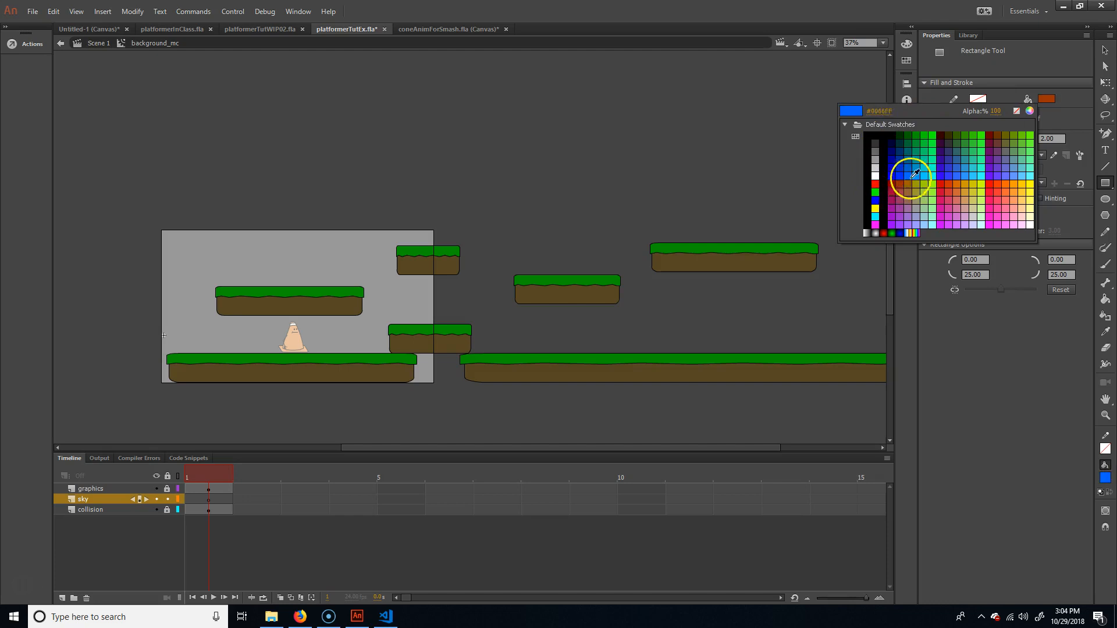
left_click(1030, 111)
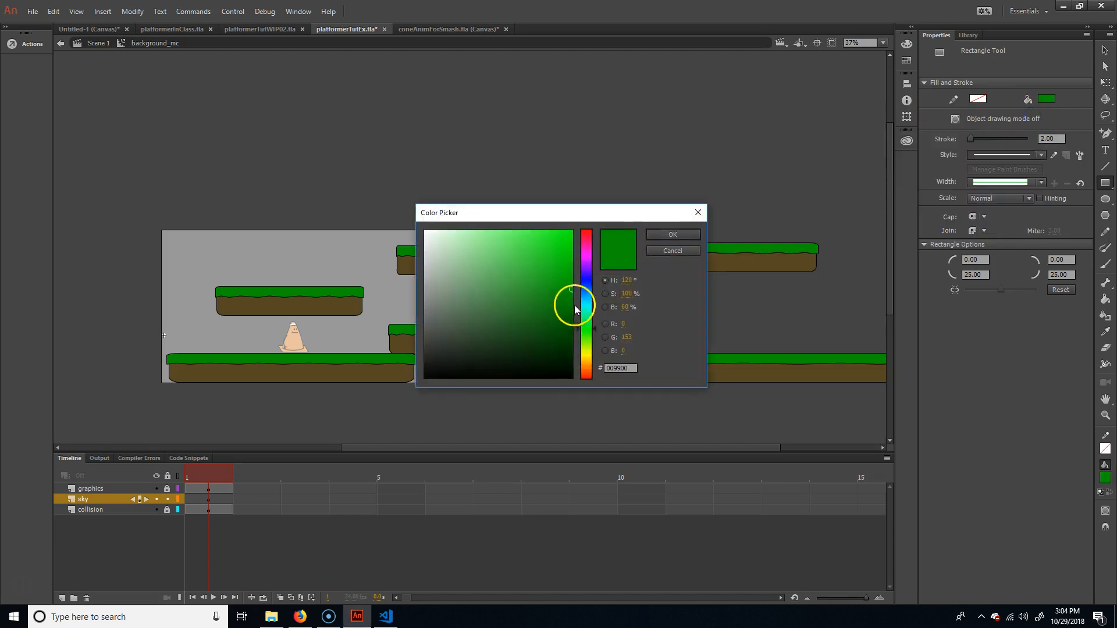
left_click(586, 300)
left_click_drag(484, 249, 495, 254)
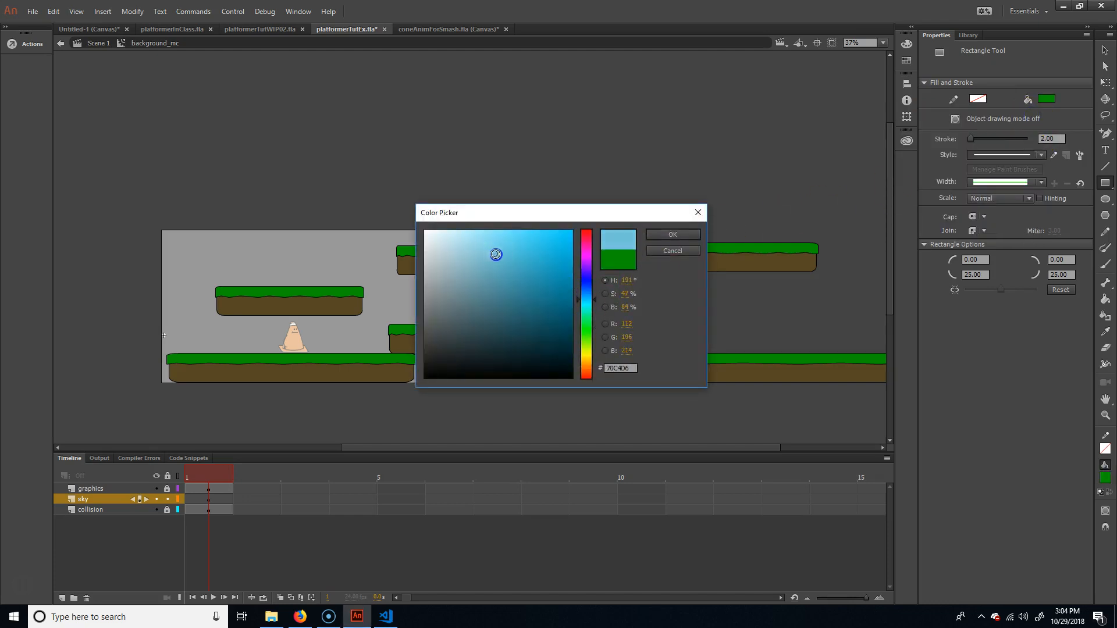
left_click(647, 233)
key("ctrl+minus")
key("ctrl+minus")
left_click_drag(304, 149, 791, 357)
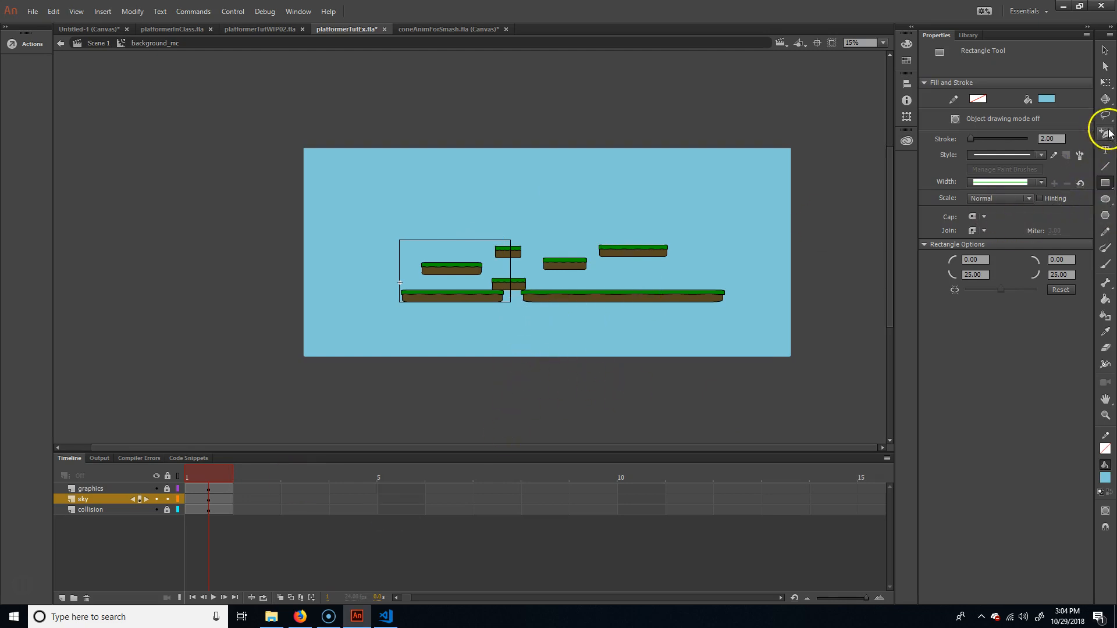
Draw clouds from overlapping white ovals without strokes across the sky, around and above the floating platforms
left_click(1105, 200)
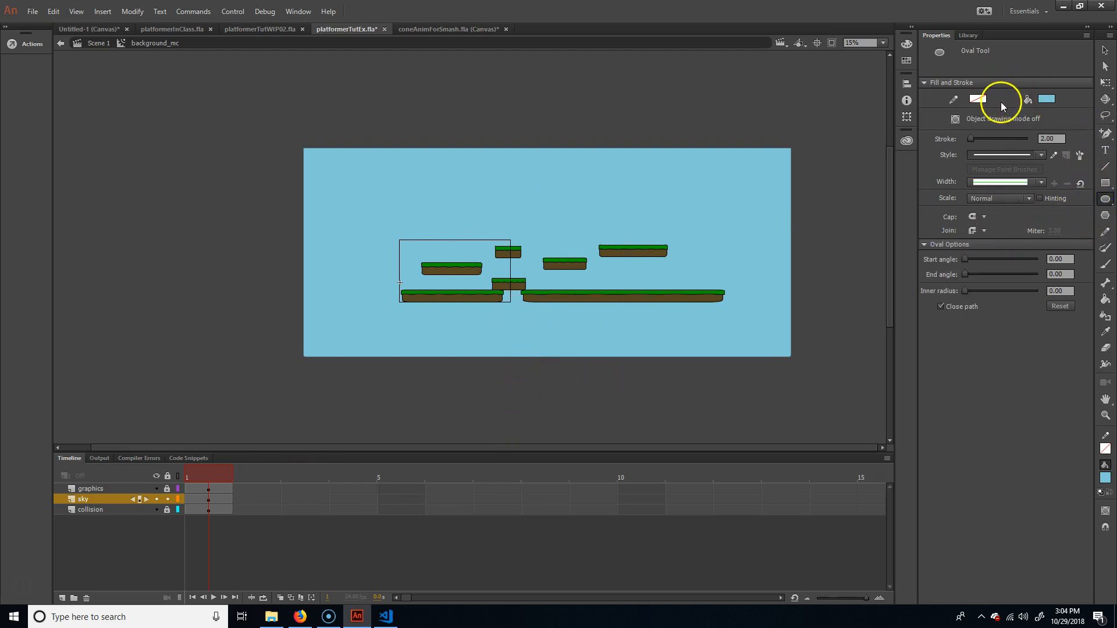
left_click(1046, 99)
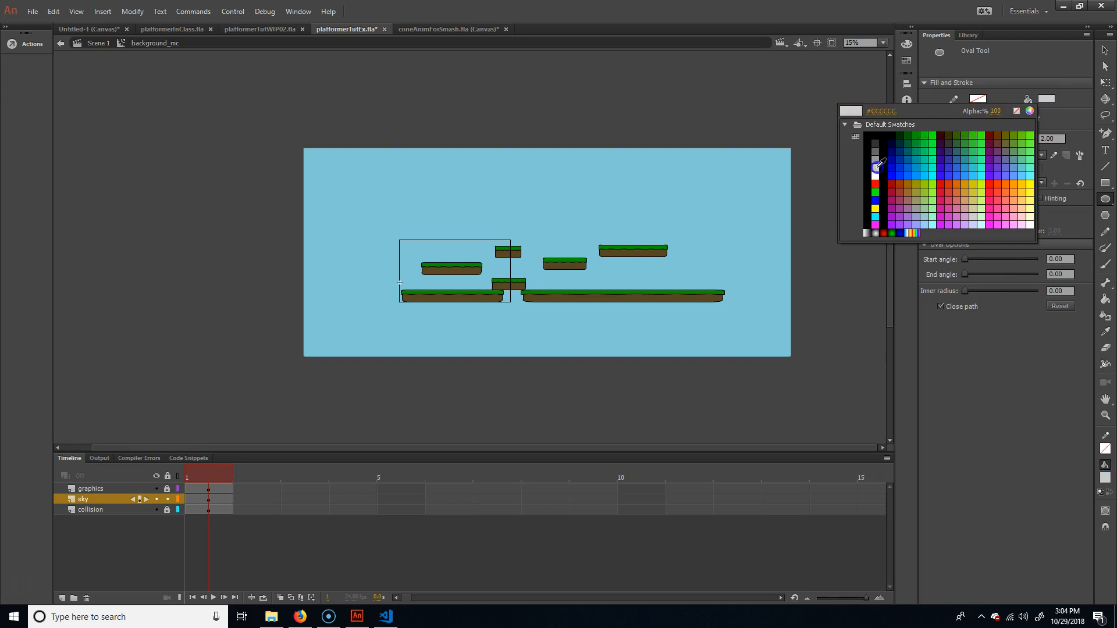
left_click(1047, 117)
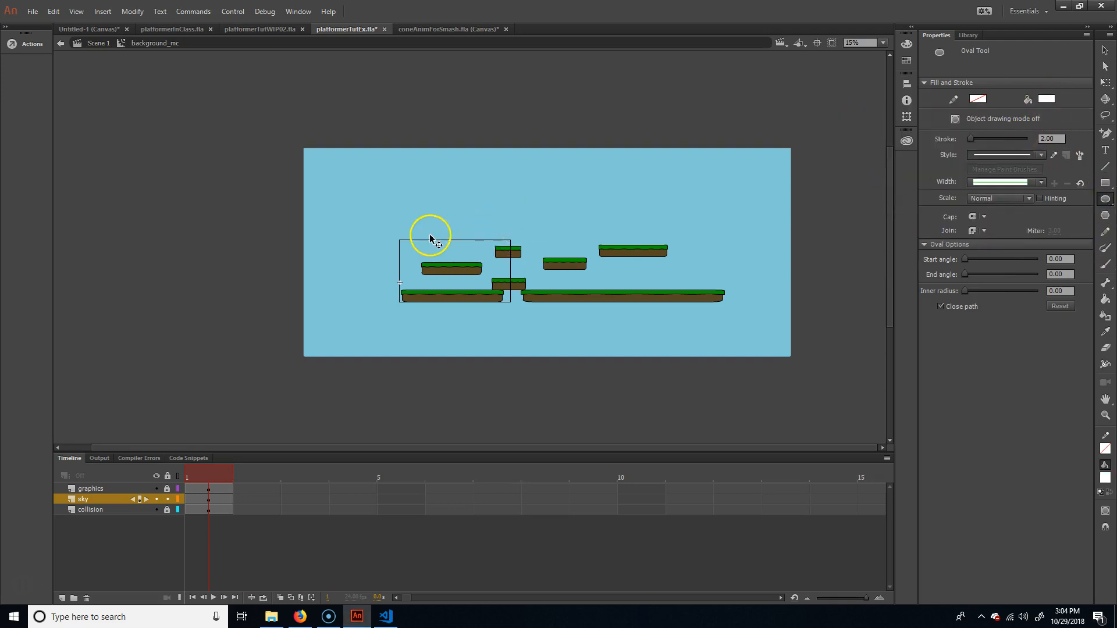
scroll(430, 234, "up", 4)
mouse_move(400, 215)
left_mouse_down()
mouse_move(464, 191)
mouse_move(475, 201)
left_mouse_up()
left_click_drag(332, 320, 357, 294)
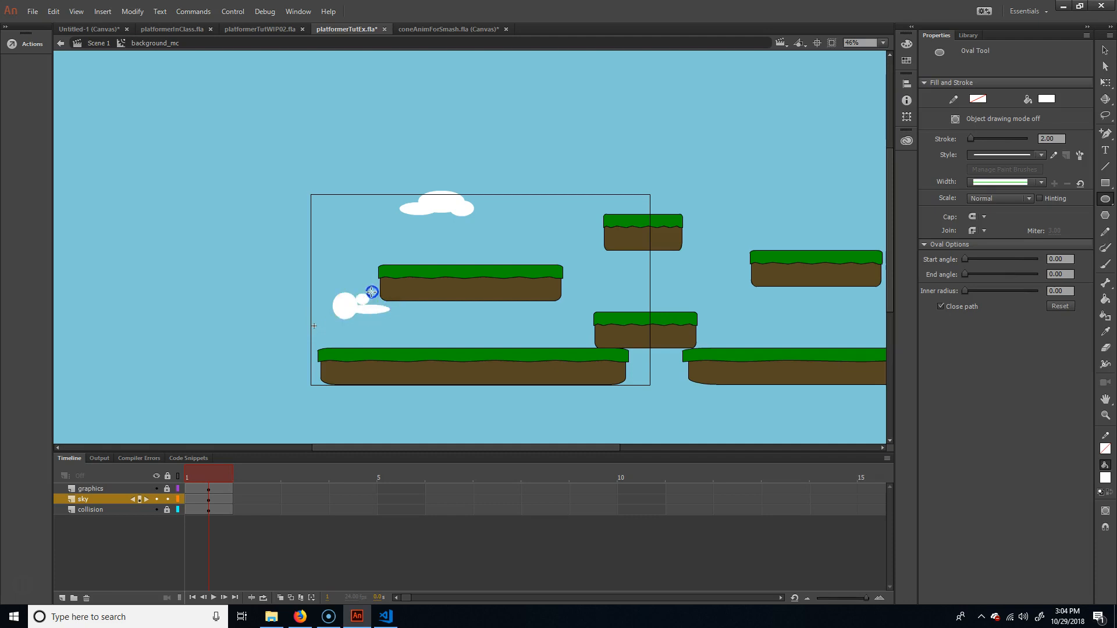
mouse_move(419, 330)
left_mouse_down()
mouse_move(469, 310)
mouse_move(572, 300)
left_mouse_up()
left_click_drag(553, 307, 578, 287)
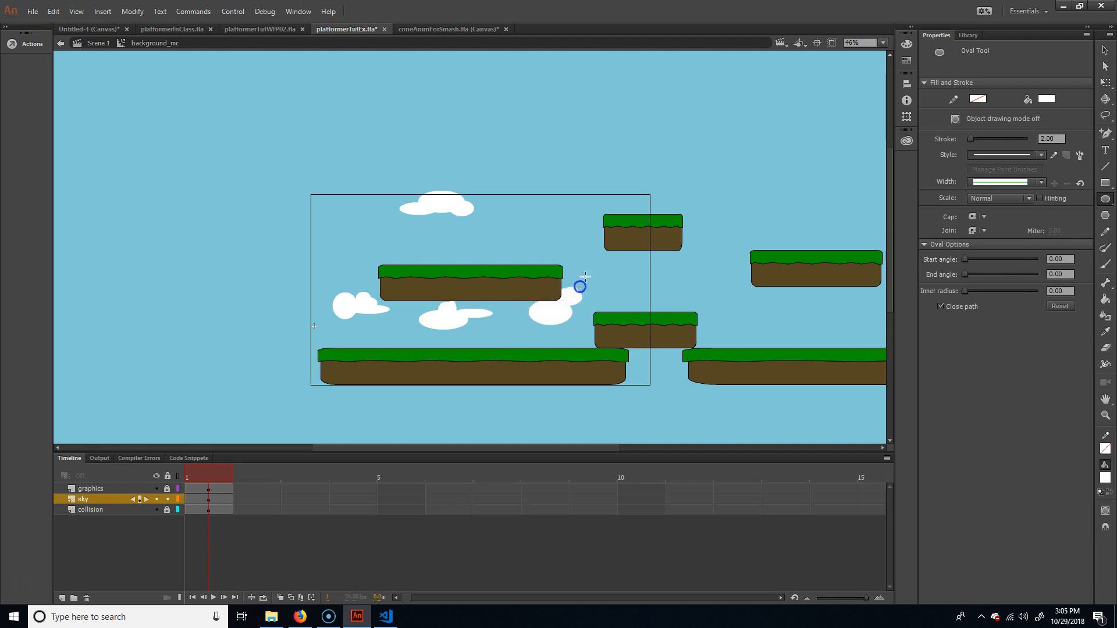
left_click_drag(530, 245, 574, 217)
left_click_drag(645, 287, 700, 248)
left_click_drag(727, 324, 545, 287)
mouse_move(548, 214)
left_mouse_down()
mouse_move(573, 188)
mouse_move(607, 198)
mouse_move(567, 203)
left_mouse_up()
mouse_move(718, 314)
left_mouse_down()
mouse_move(759, 284)
mouse_move(808, 294)
mouse_move(787, 274)
mouse_move(652, 268)
left_mouse_up()
left_click_drag(648, 179, 708, 135)
left_click_drag(688, 219, 651, 202)
mouse_move(687, 281)
left_mouse_down()
mouse_move(740, 256)
mouse_move(737, 240)
mouse_move(778, 252)
mouse_move(733, 289)
mouse_move(743, 349)
mouse_move(669, 327)
mouse_move(802, 328)
mouse_move(803, 353)
left_mouse_up()
left_click_drag(510, 178, 482, 151)
mouse_move(591, 161)
left_mouse_down()
mouse_move(679, 138)
mouse_move(681, 127)
left_mouse_up()
left_click_drag(491, 161, 541, 139)
left_click_drag(547, 205, 494, 200)
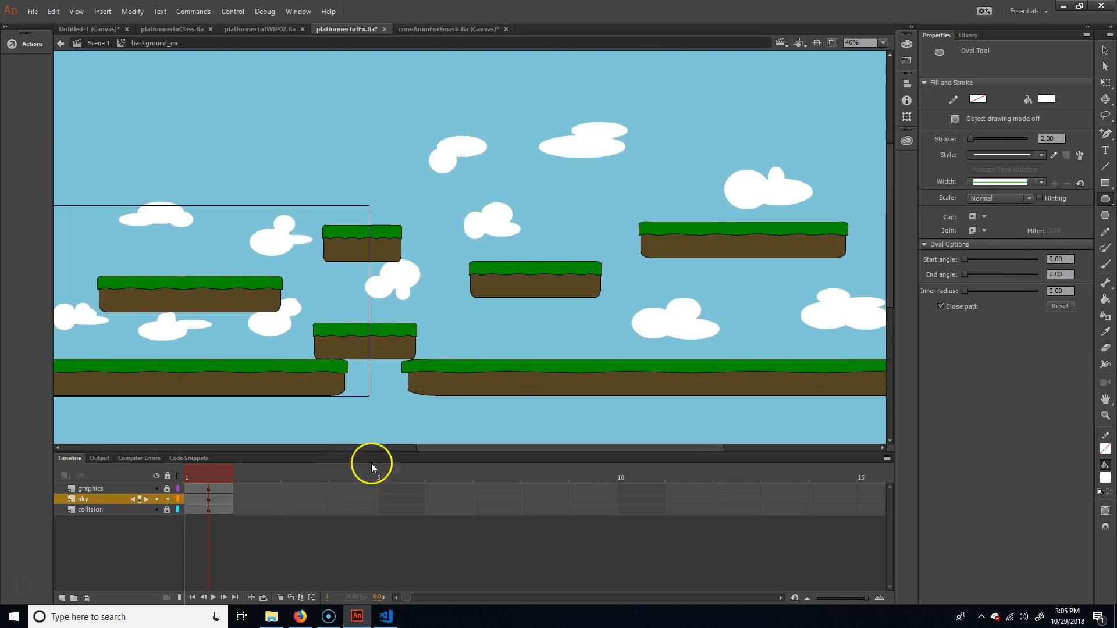
Convert all the sky artwork to a movie clip symbol named sky_mc and give the instance the name sky
left_click(93, 497)
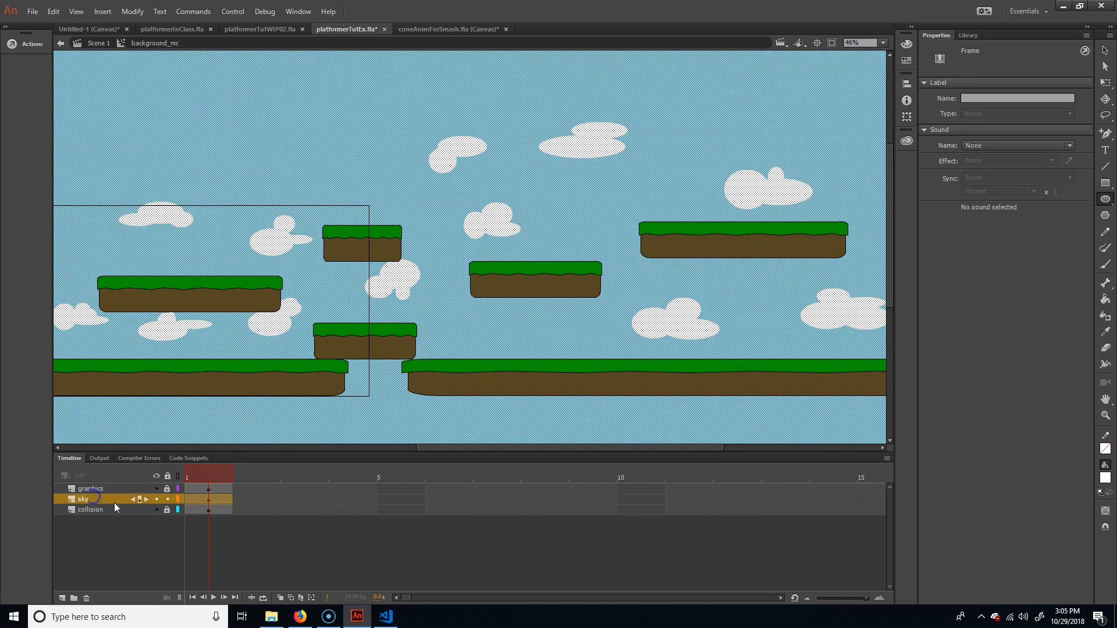
key("F8")
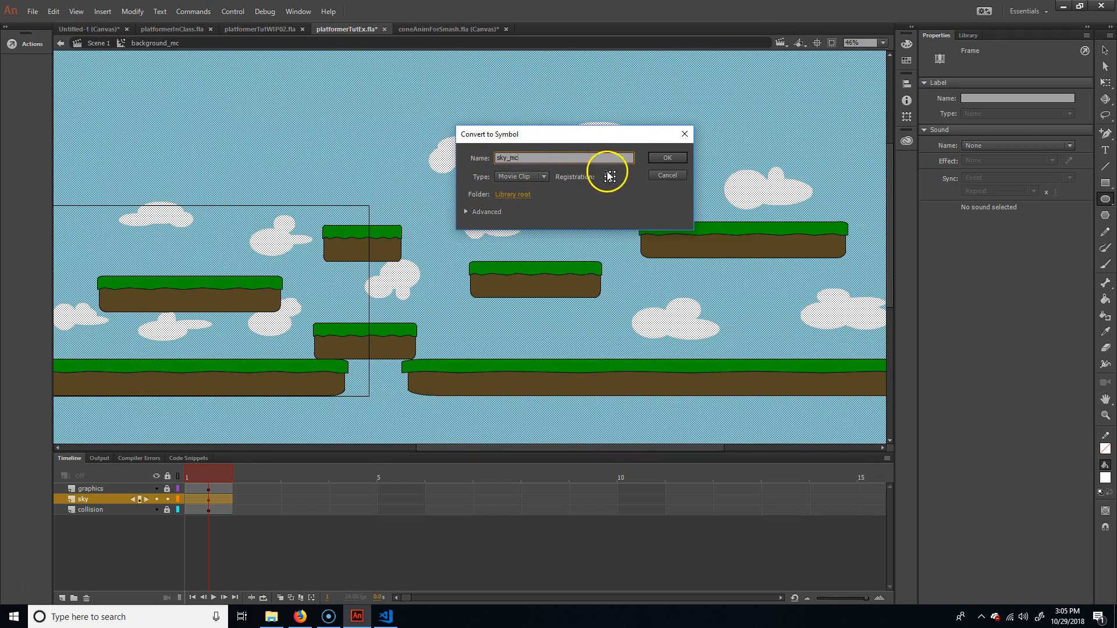
left_click(659, 157)
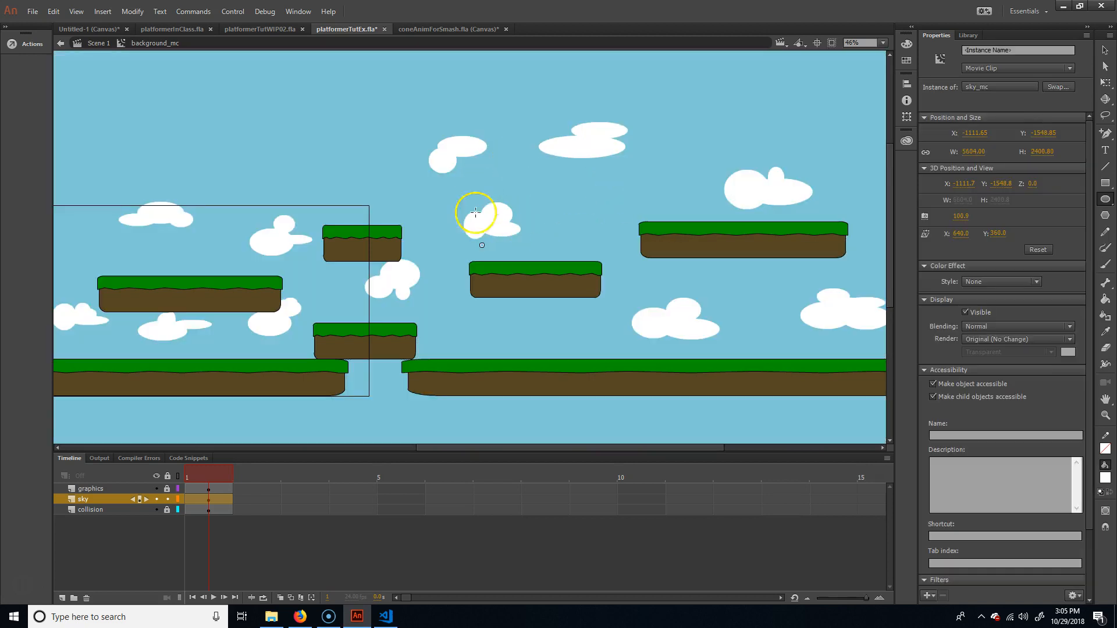
left_click(1023, 49)
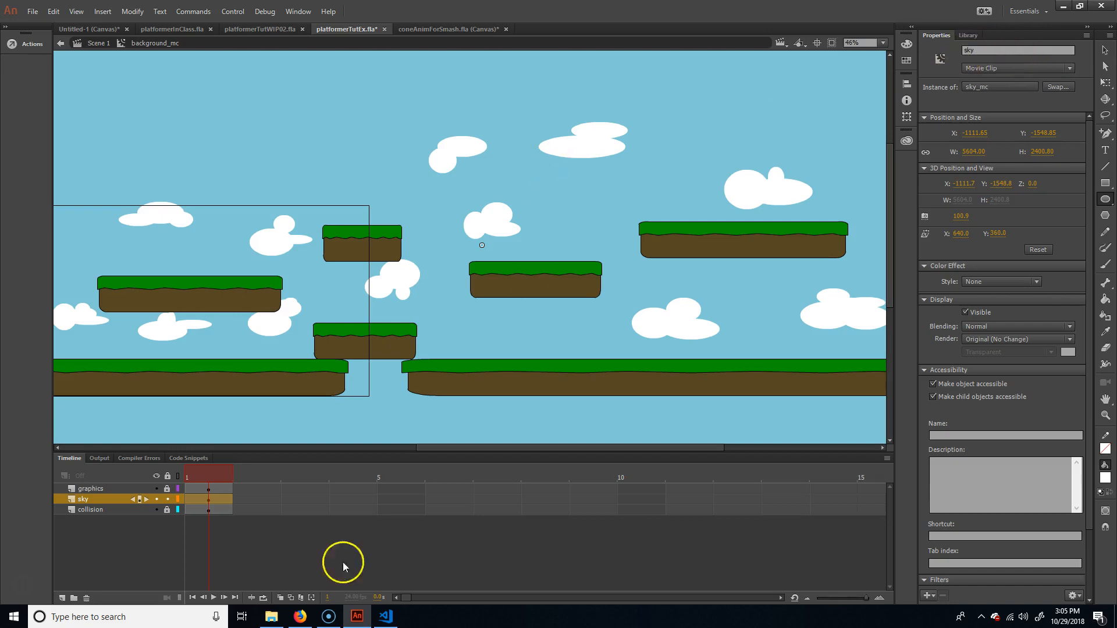
key("v")
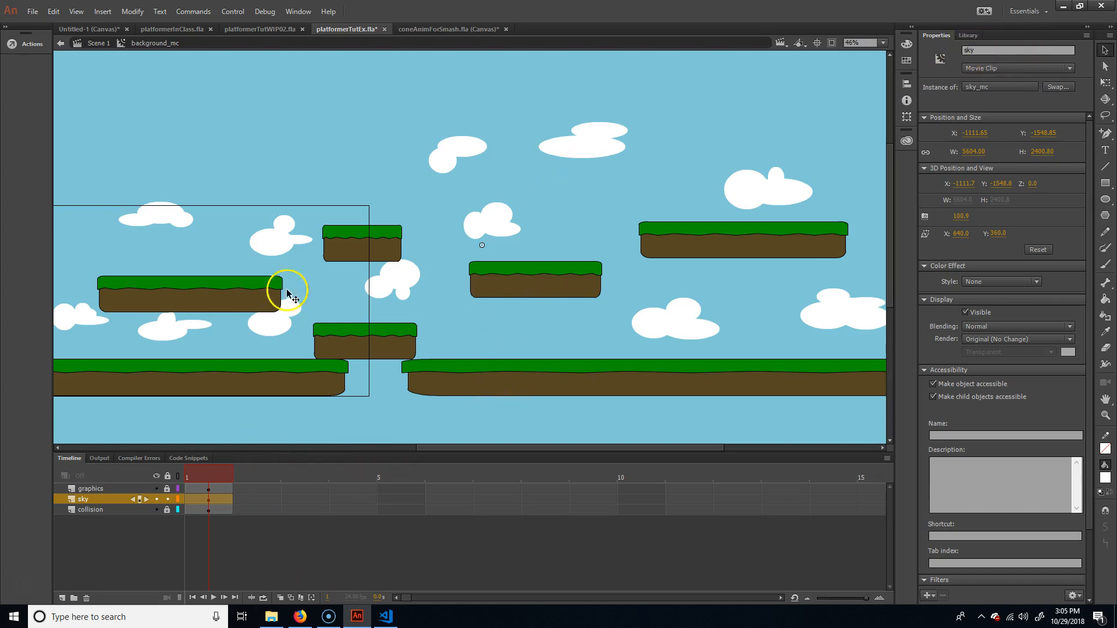
Return to the main scene and open the script on frame 1 of the Actions layer
left_click(96, 43)
left_click(26, 44)
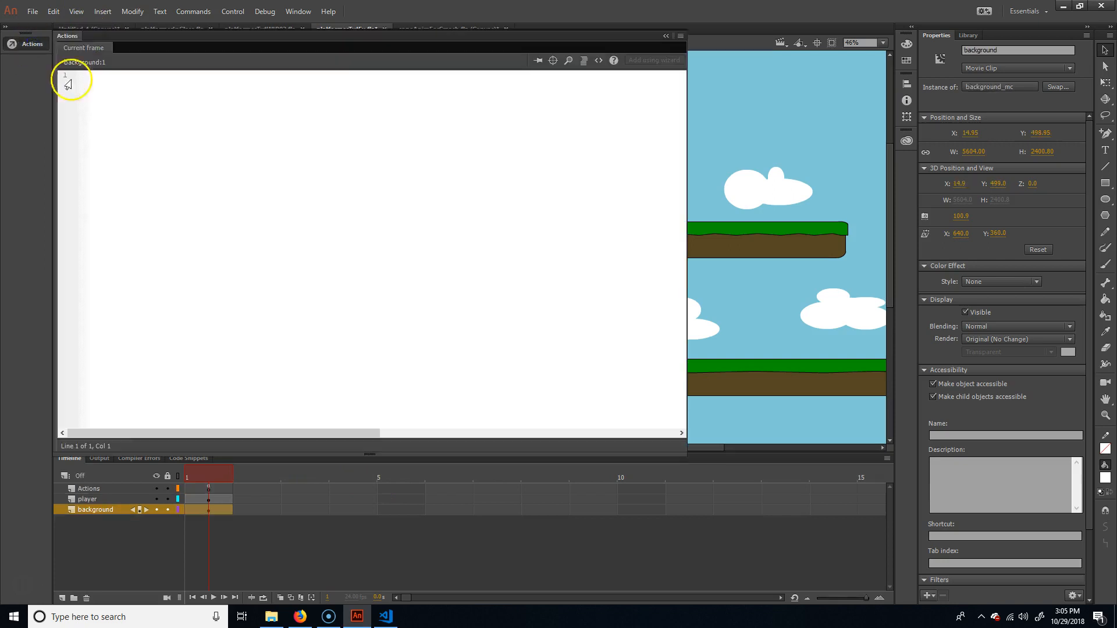
left_click(204, 489)
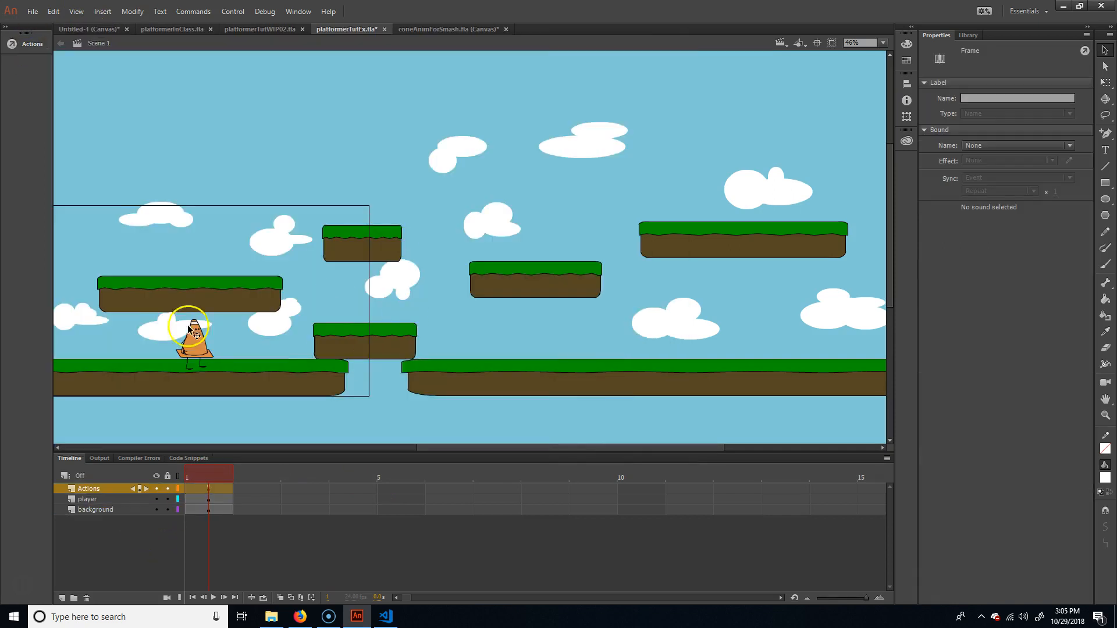
left_click(26, 44)
Undo the recent script edits one by one, back past the background.collision hit tests and the final else branch
left_click_drag(226, 150, 254, 285)
key("ctrl+z")
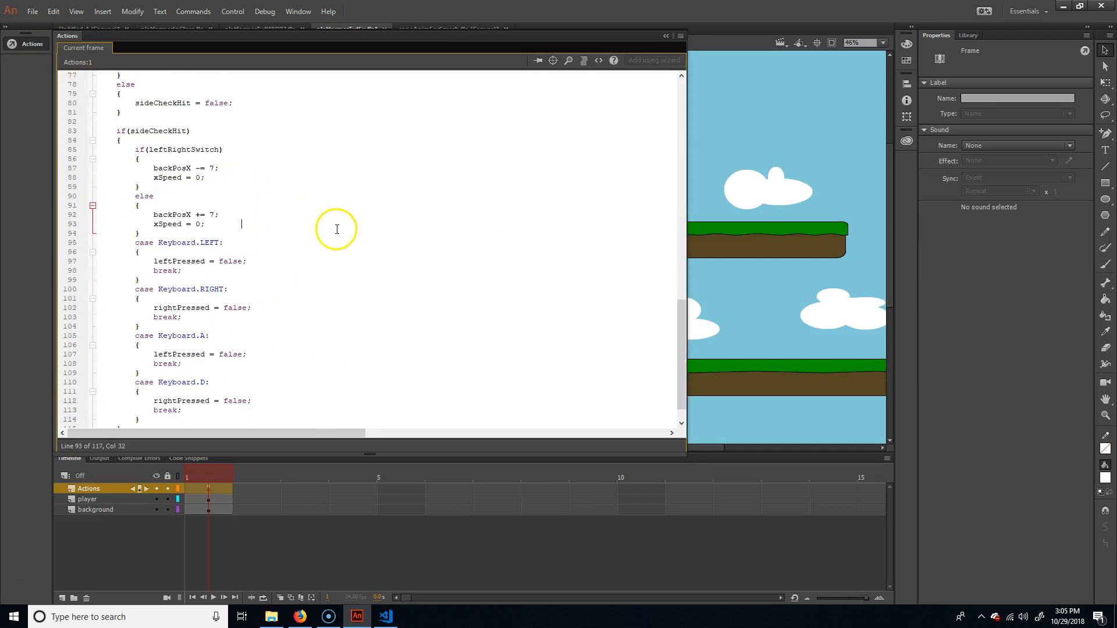
key("ctrl+z")
key("ctrl+z")
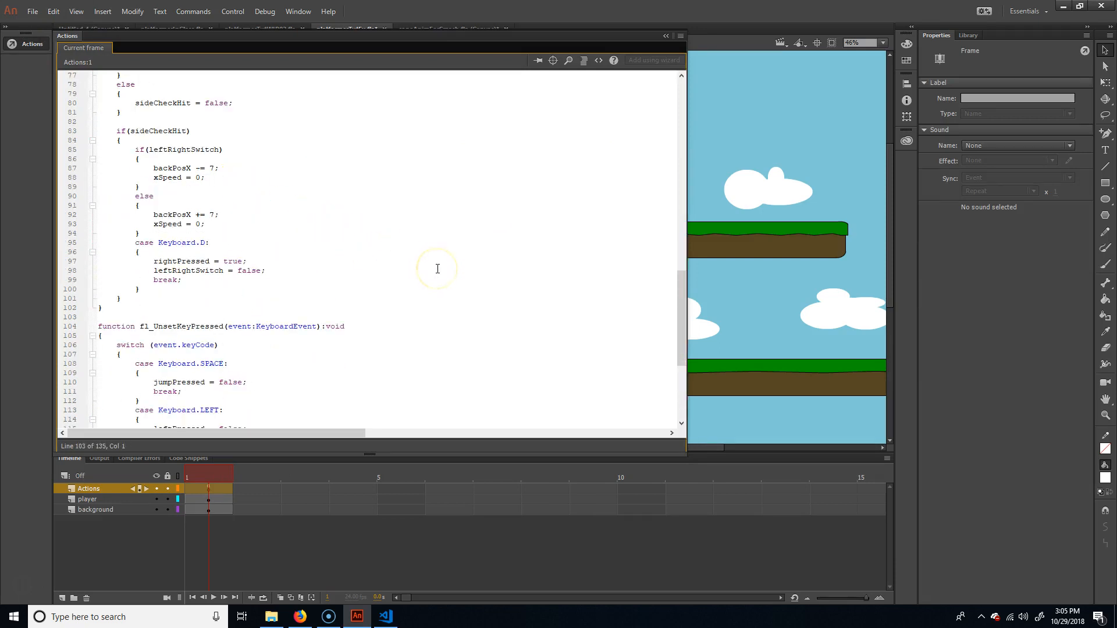
key("ctrl+z")
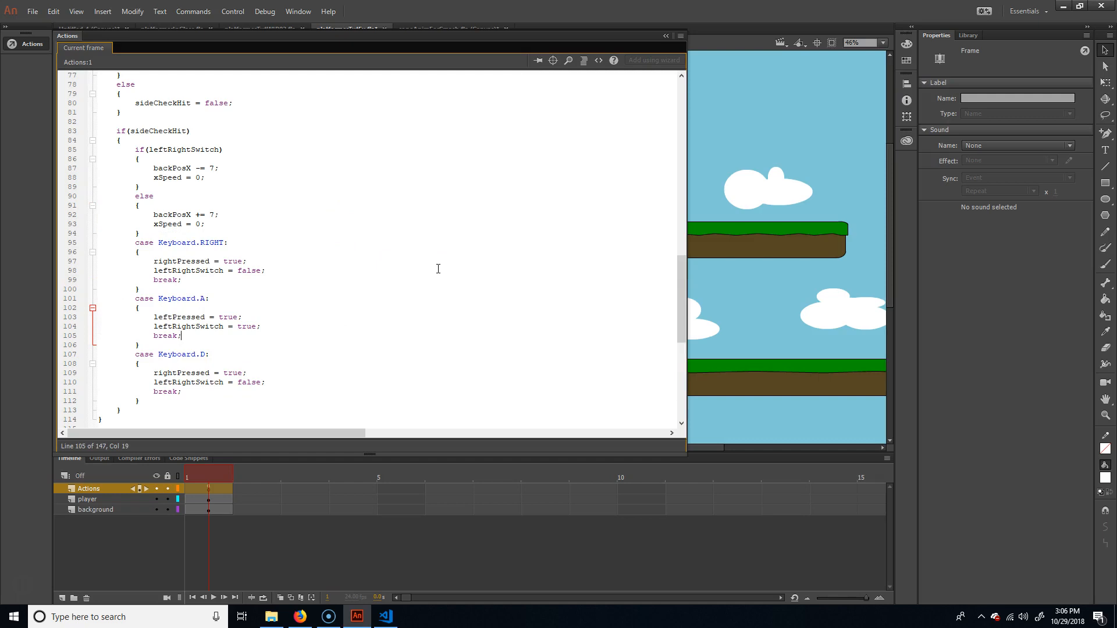
key("ctrl+z")
key("ctrl+z")
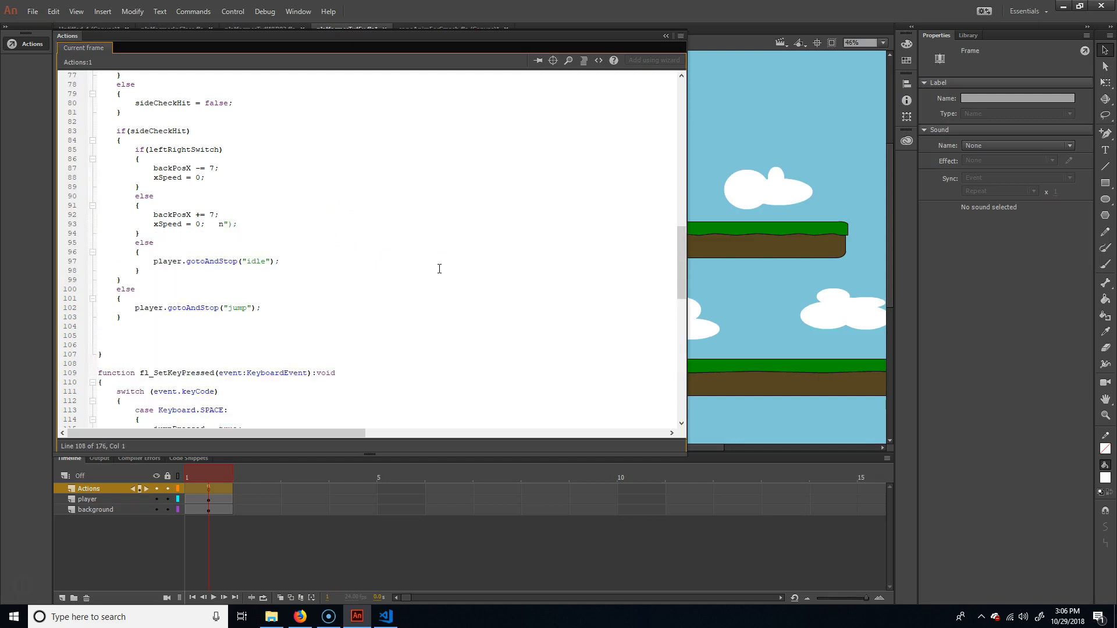
key("ctrl+z")
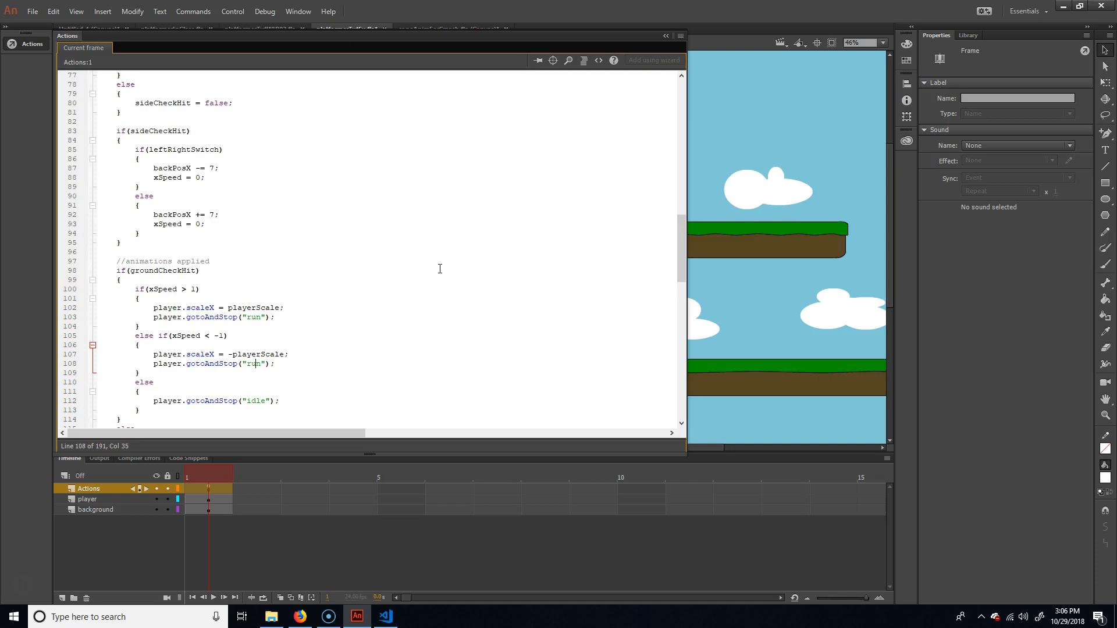
key("ctrl+z")
key("ctrl+z")
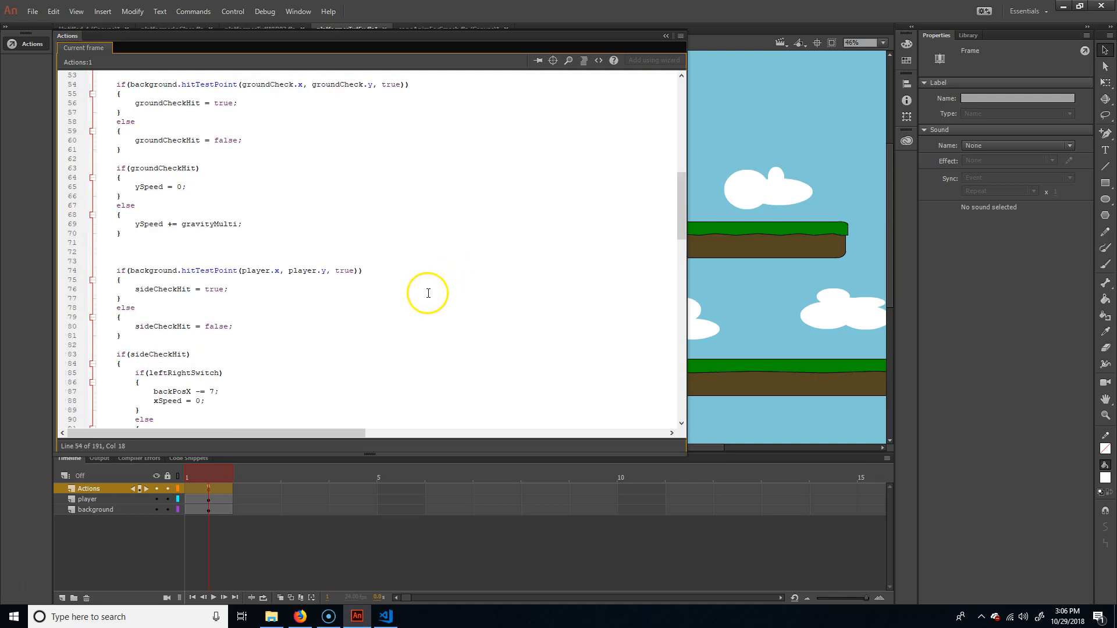
key("ctrl+z")
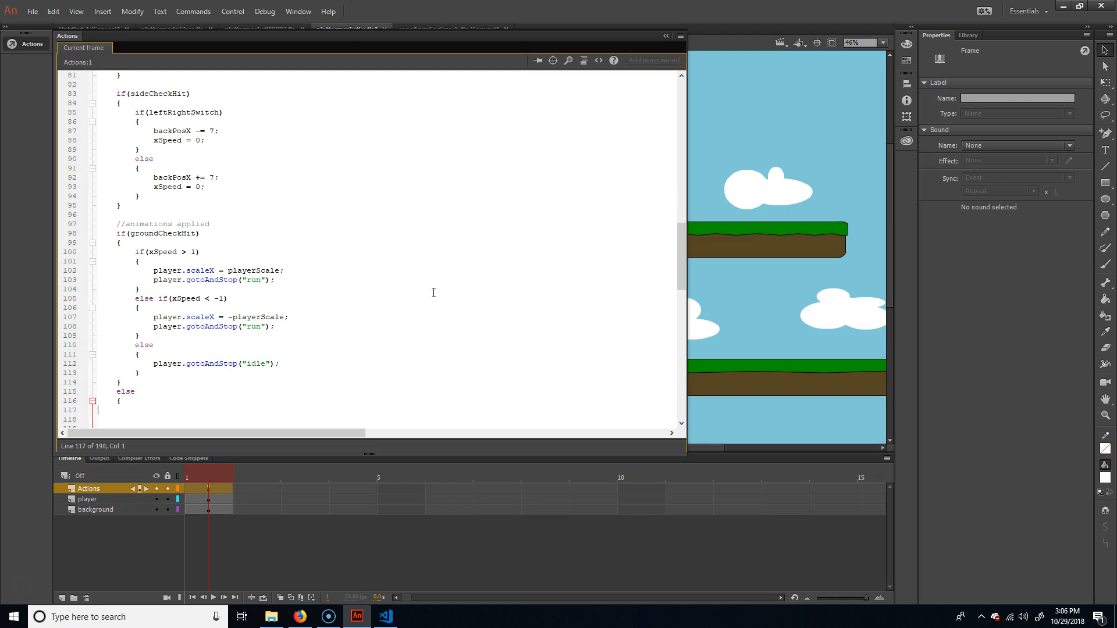
key("ctrl+z")
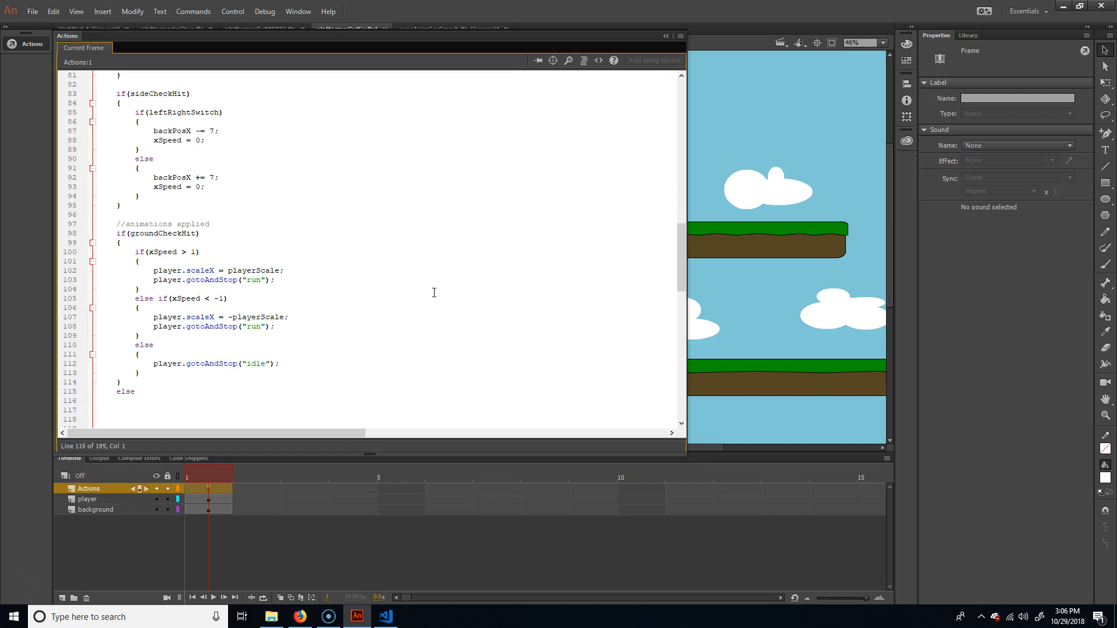
scroll(349, 294, "down", 2)
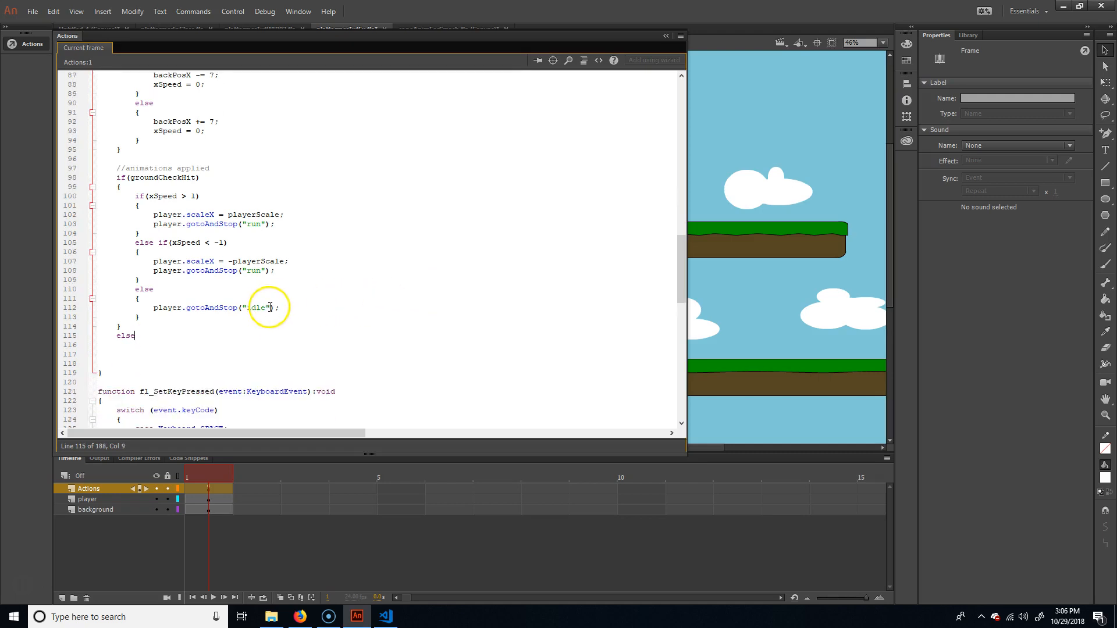
left_click(53, 11)
left_click(65, 27)
Redo the undone script edits, including the else block's braces and the background.collision hit tests
left_click(53, 12)
left_click(66, 37)
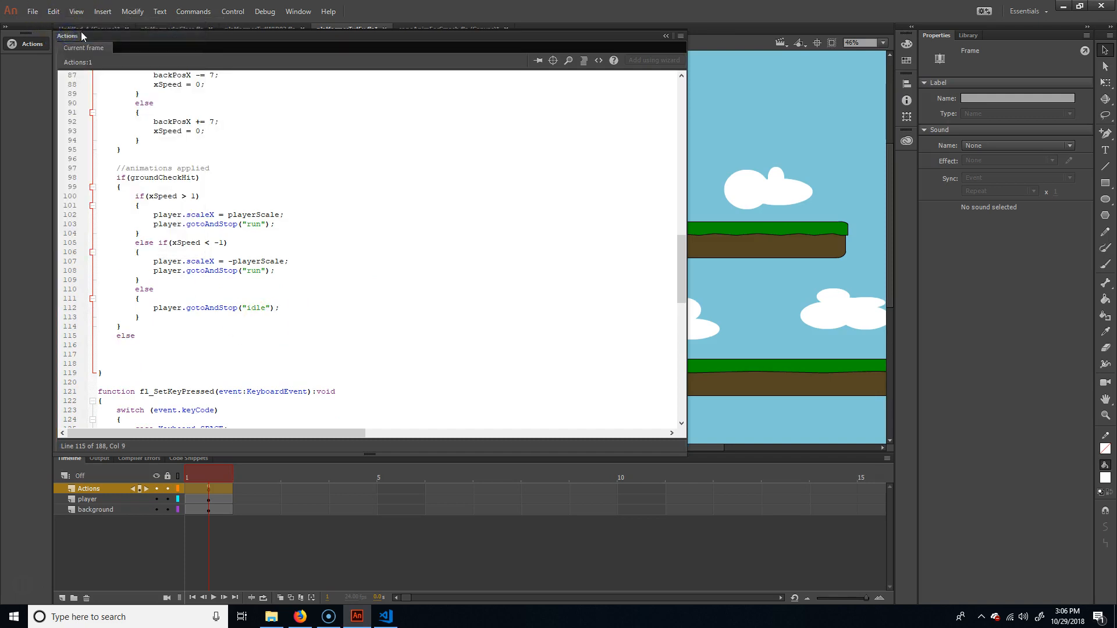
key("Return")
type("{")
key("Return")
key("Return")
type("}")
key("ctrl+y")
key("ctrl+y")
key("ctrl+y")
key("ctrl+y")
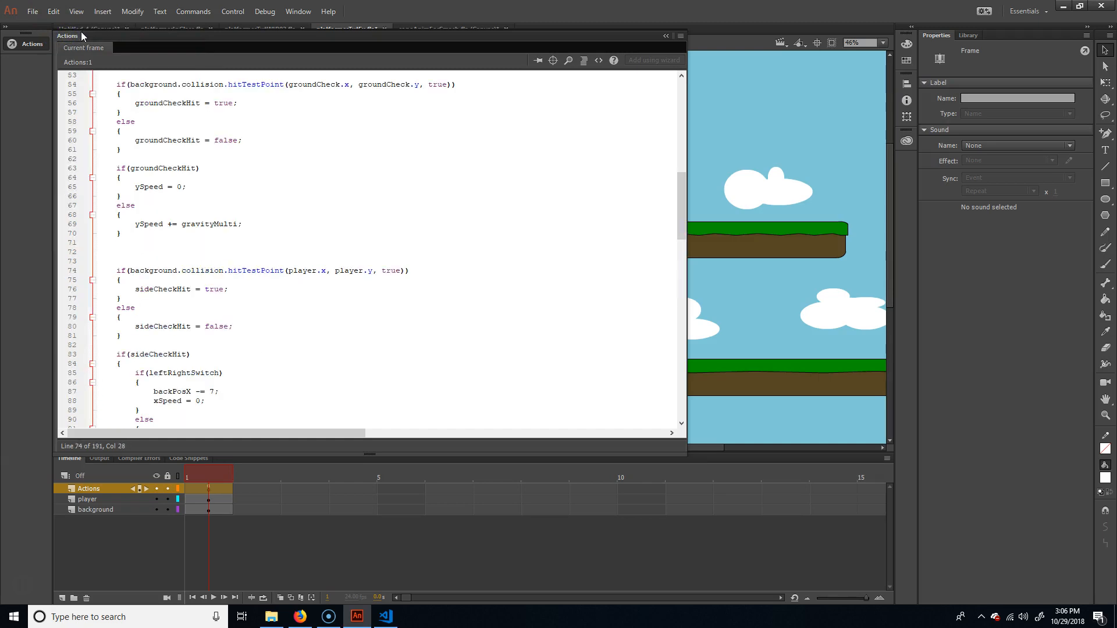
key("ctrl+y")
key("ctrl+y")
scroll(167, 202, "down", 5)
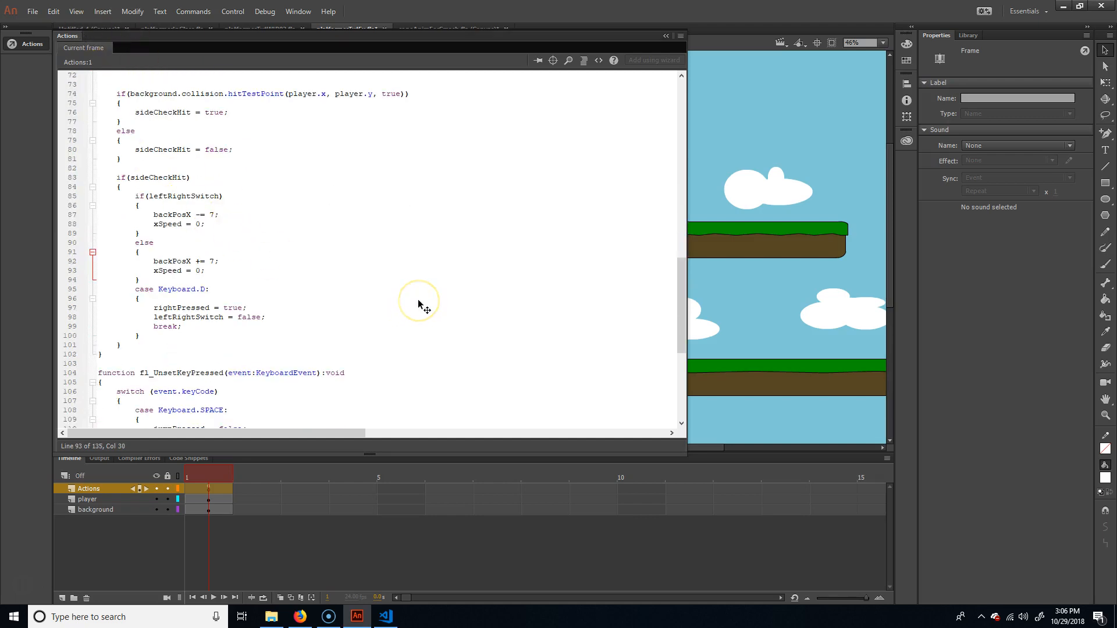
key("ctrl+y")
key("ctrl+y")
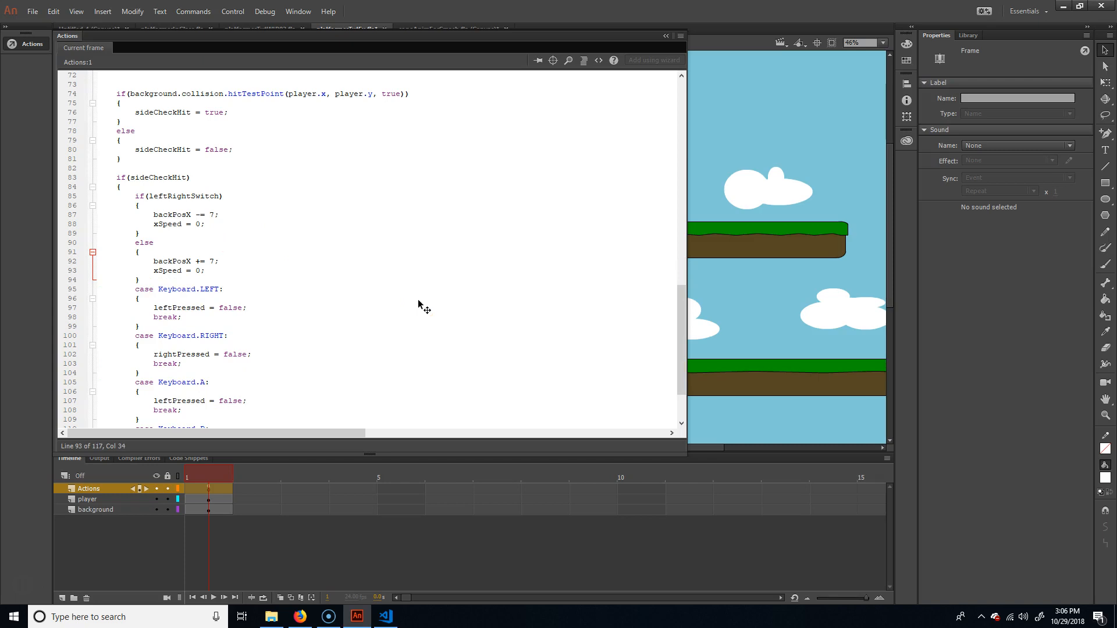
key("ctrl+y")
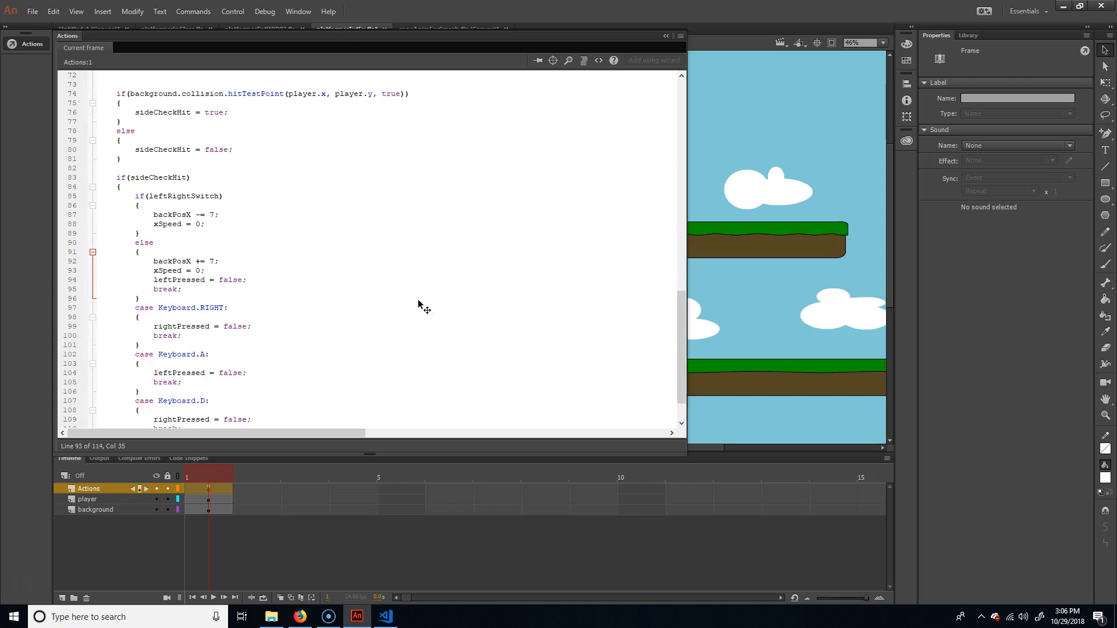
Test the movie to check the level with its new sky background
key("ctrl+Return")
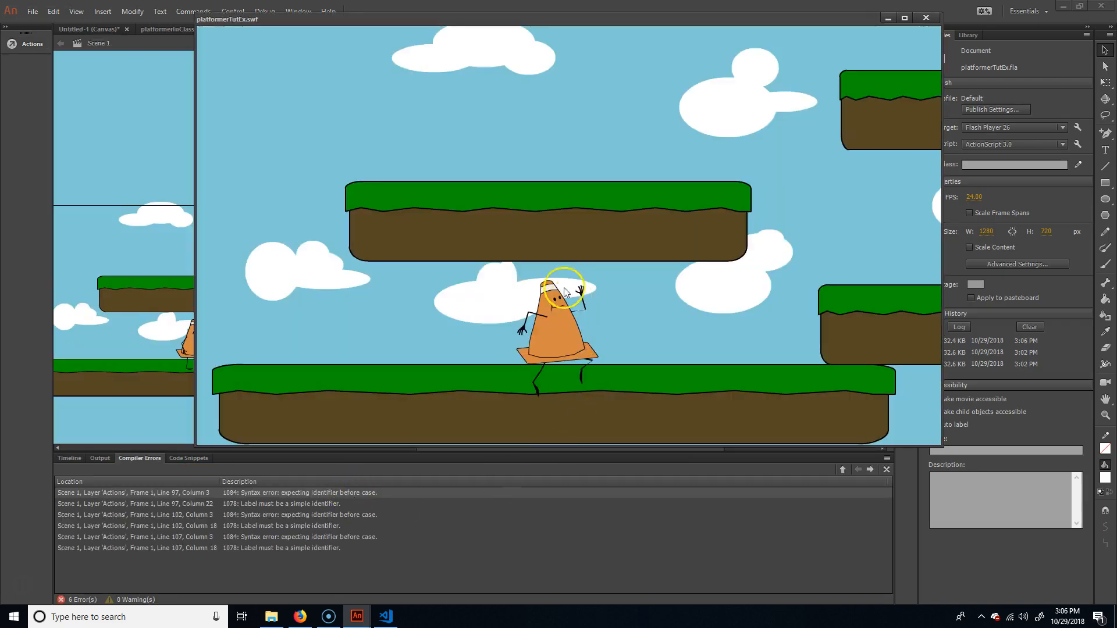
Close the test movie and review the frame 1 script's key handling, side-check, hit-test and background movement code
left_click(926, 18)
left_click(29, 44)
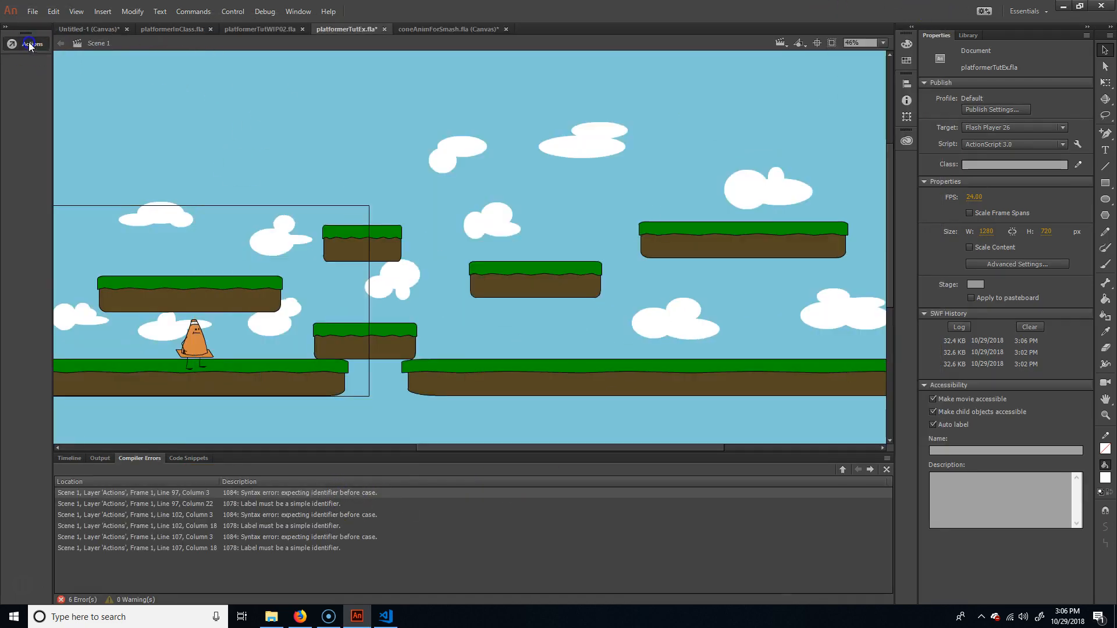
left_click(255, 365)
scroll(268, 342, "down", 2)
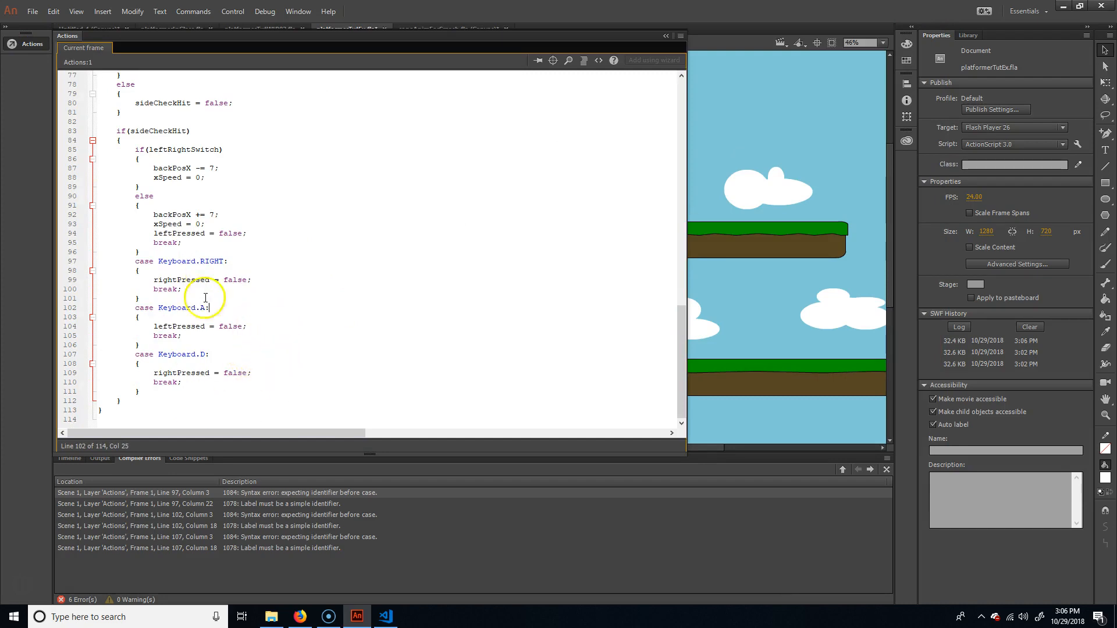
scroll(256, 297, "up", 9)
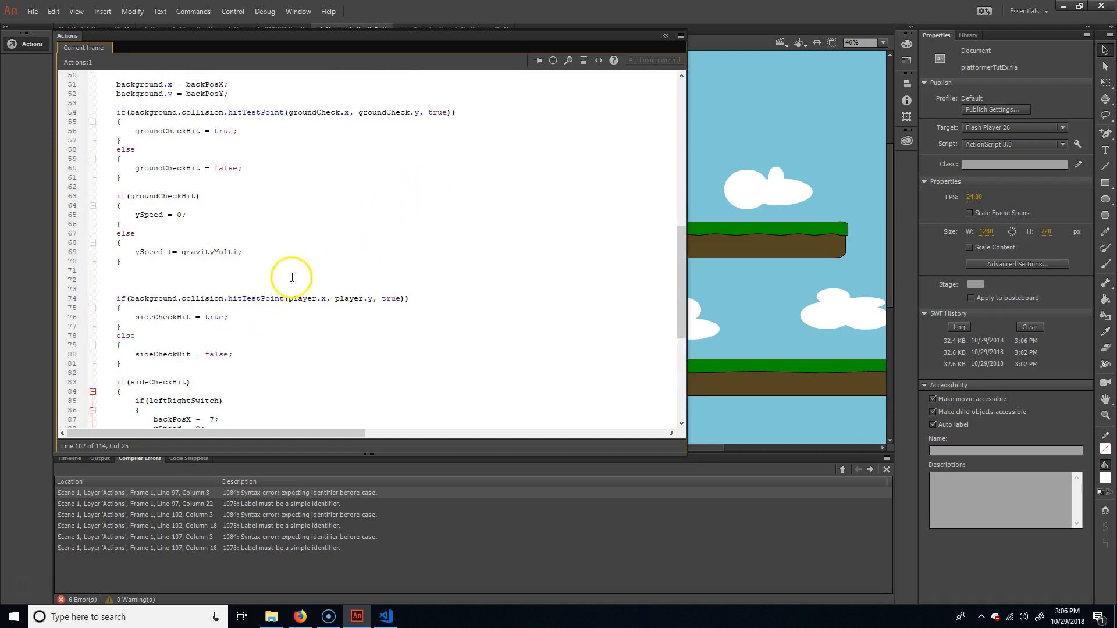
scroll(297, 285, "up", 4)
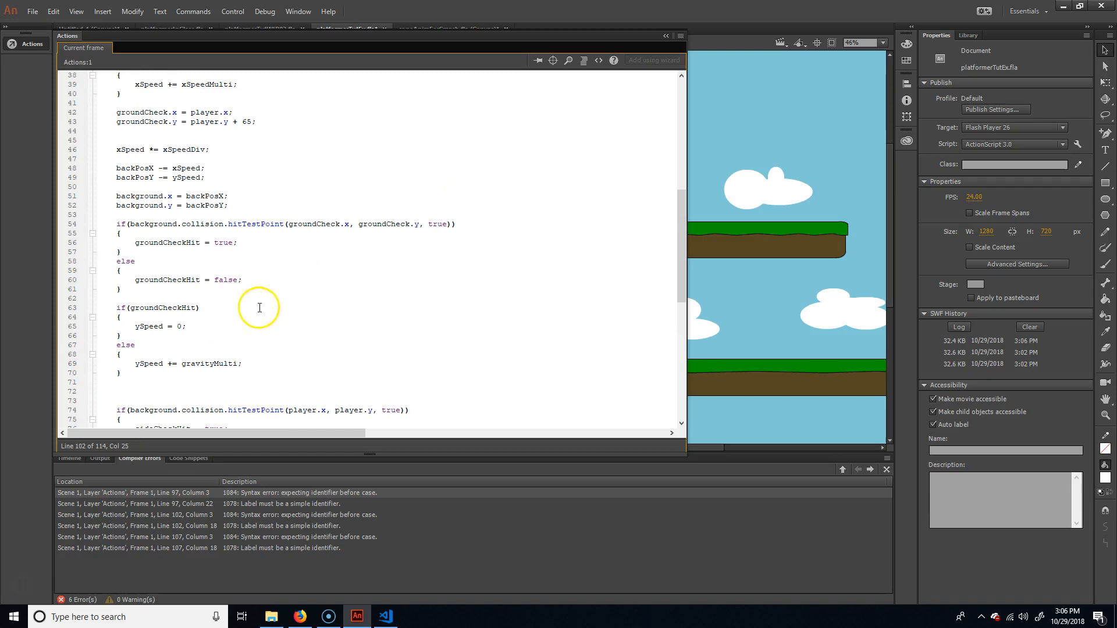
scroll(302, 302, "up", 10)
scroll(315, 303, "down", 4)
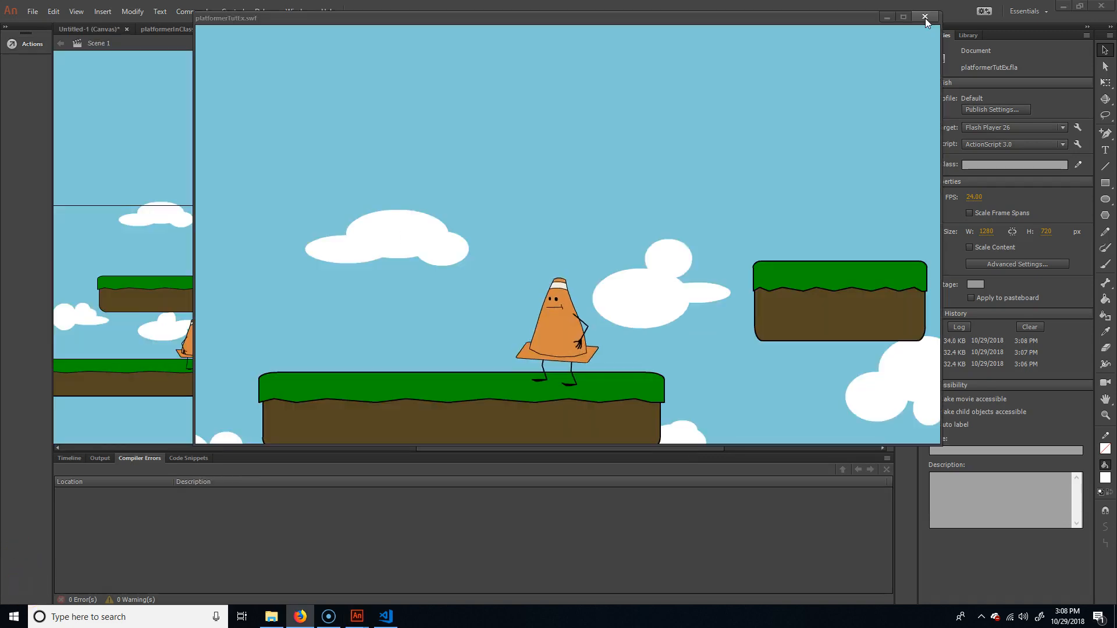
Close the running test movie and test the level again
left_click(925, 19)
left_click(510, 209)
key("ctrl+Return")
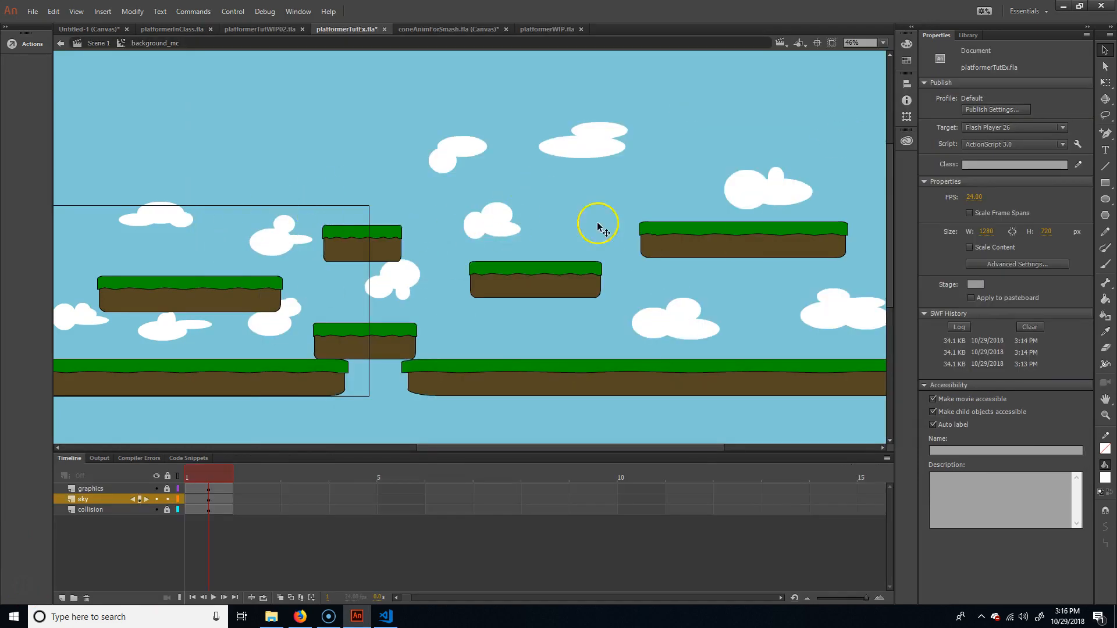
Examine the sky clip's artwork and the graphics, sky and collision layers inside background_mc
left_click(528, 199)
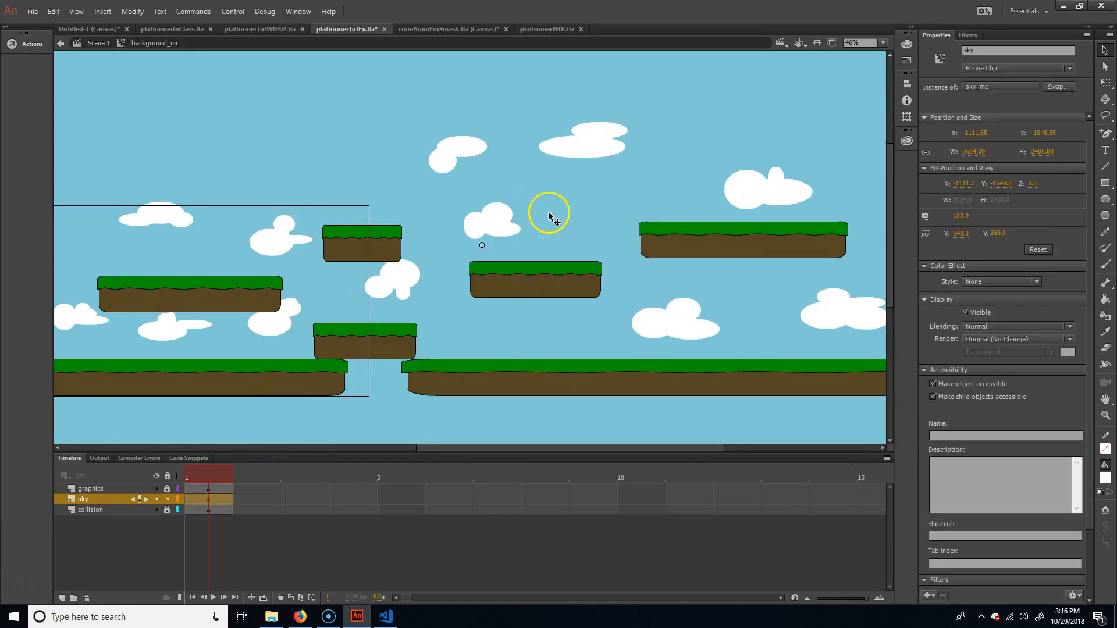
double_click(566, 213)
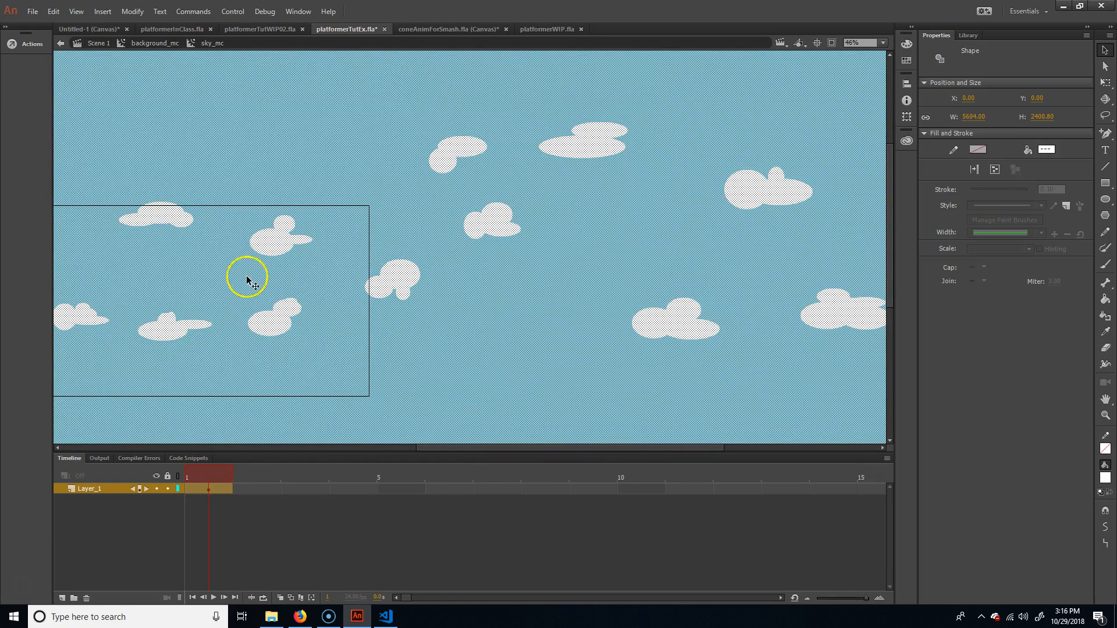
left_click(98, 43)
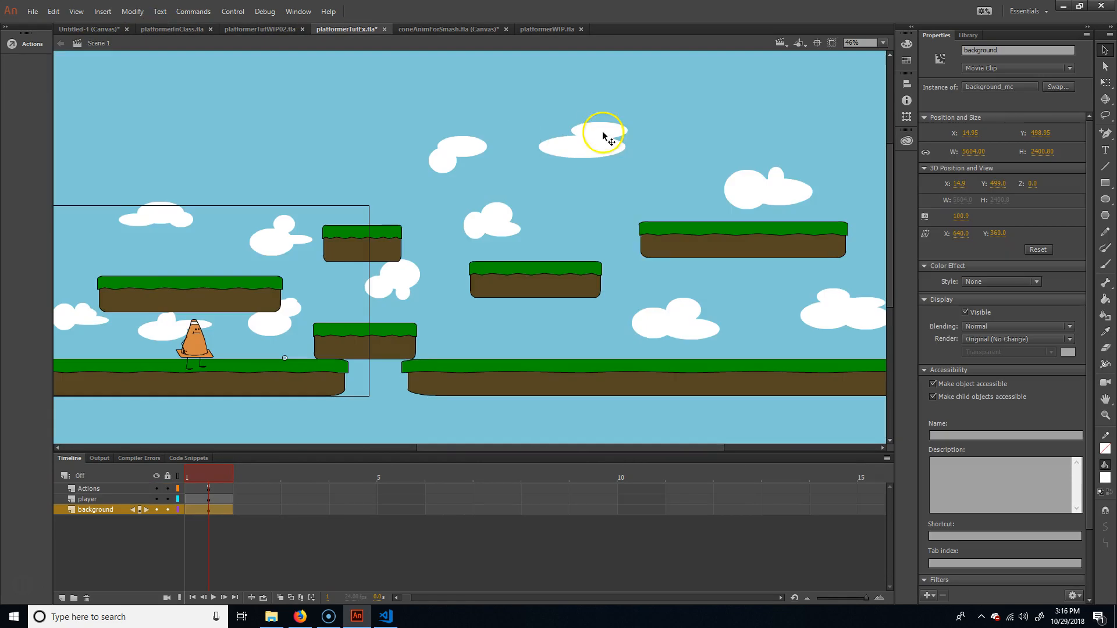
double_click(605, 206)
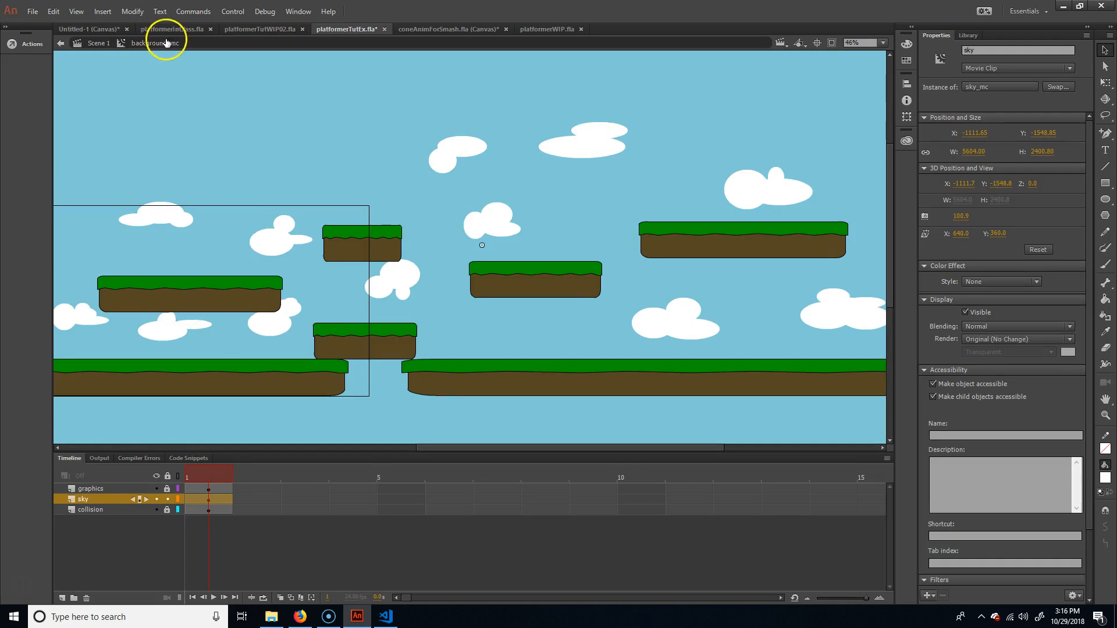
left_click(108, 490)
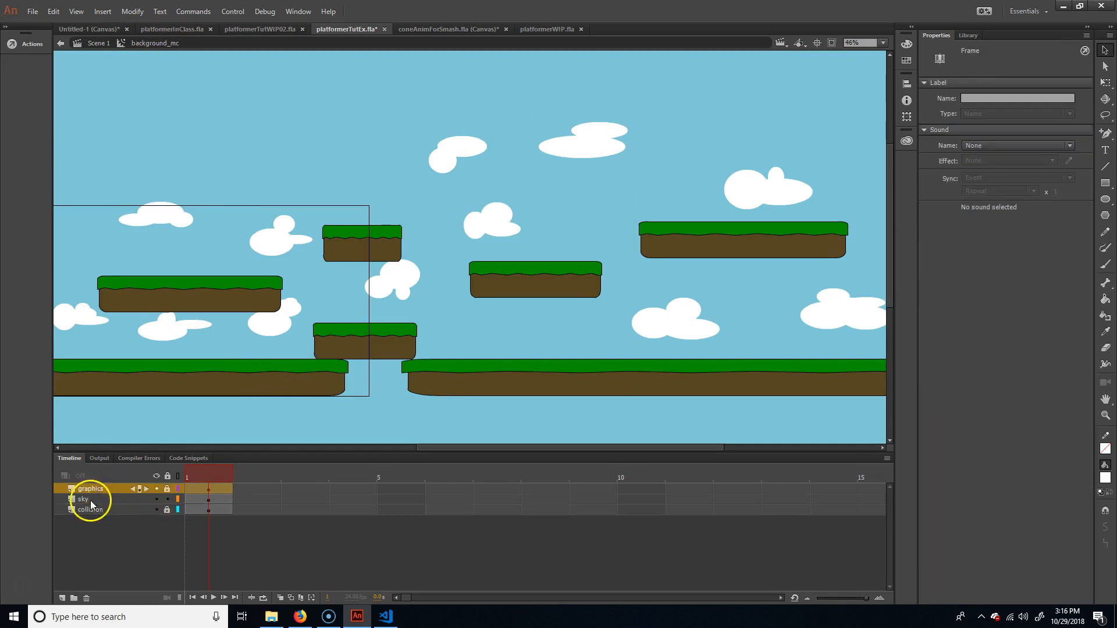
left_click(90, 500)
left_click(98, 510)
left_click(96, 498)
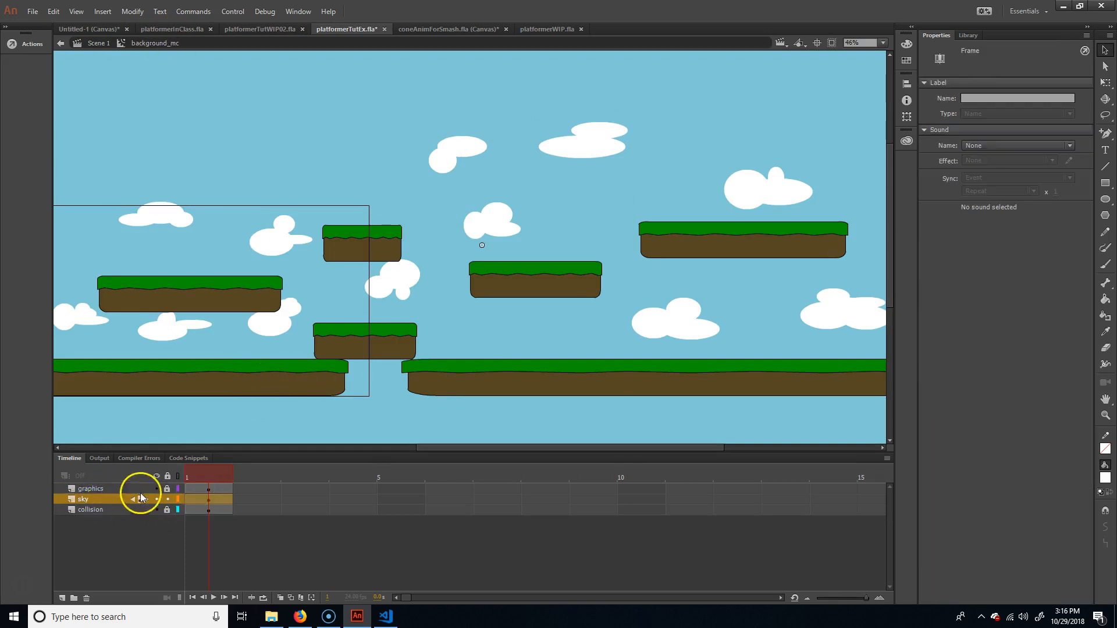
Cut the sky layer out of the background_mc clip
scroll(618, 237, "down", 1)
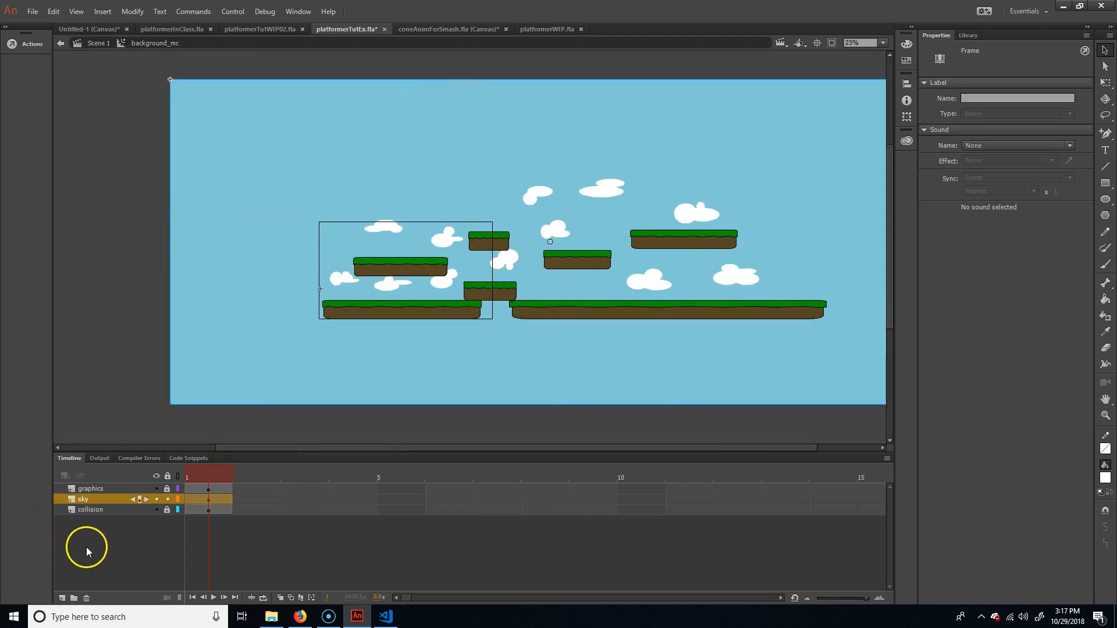
right_click(97, 504)
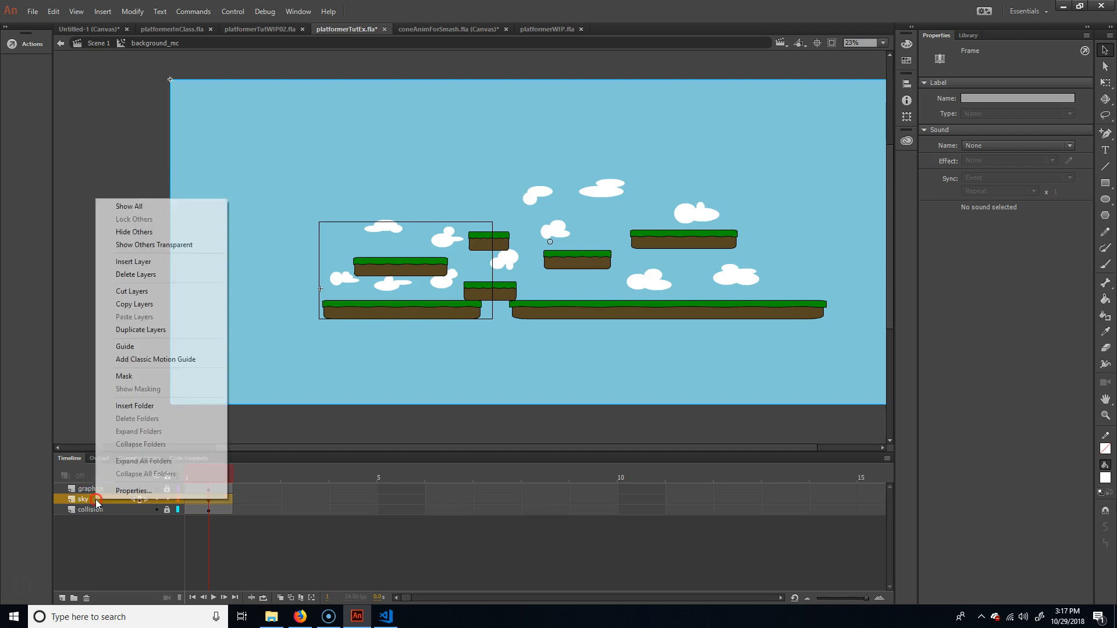
left_click(137, 291)
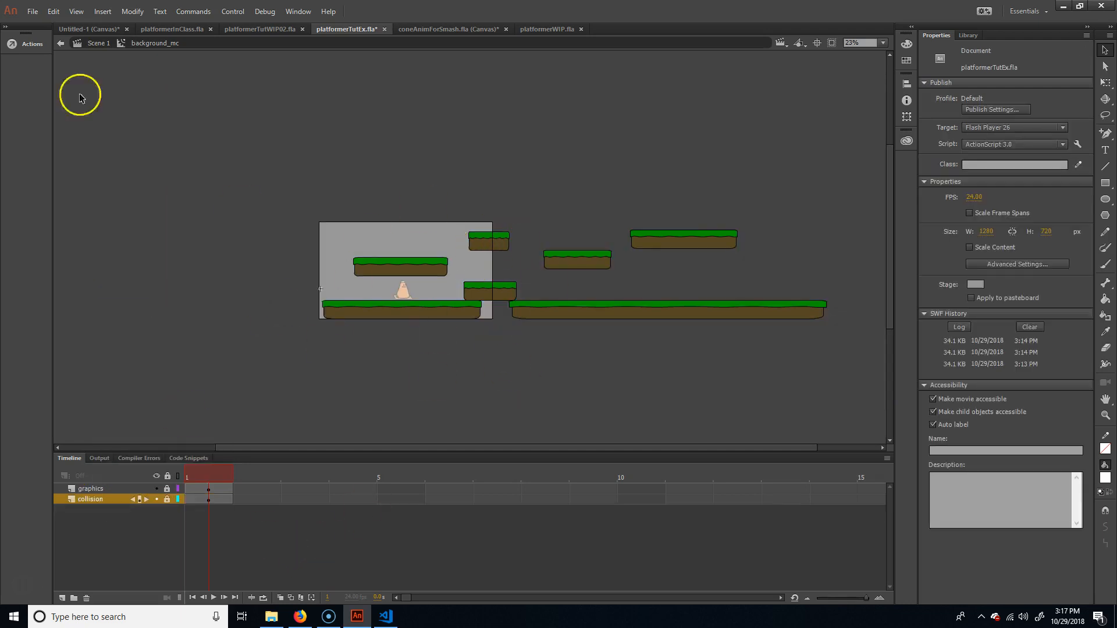
Return to the main scene and add a new layer beneath the background layer
left_click(93, 46)
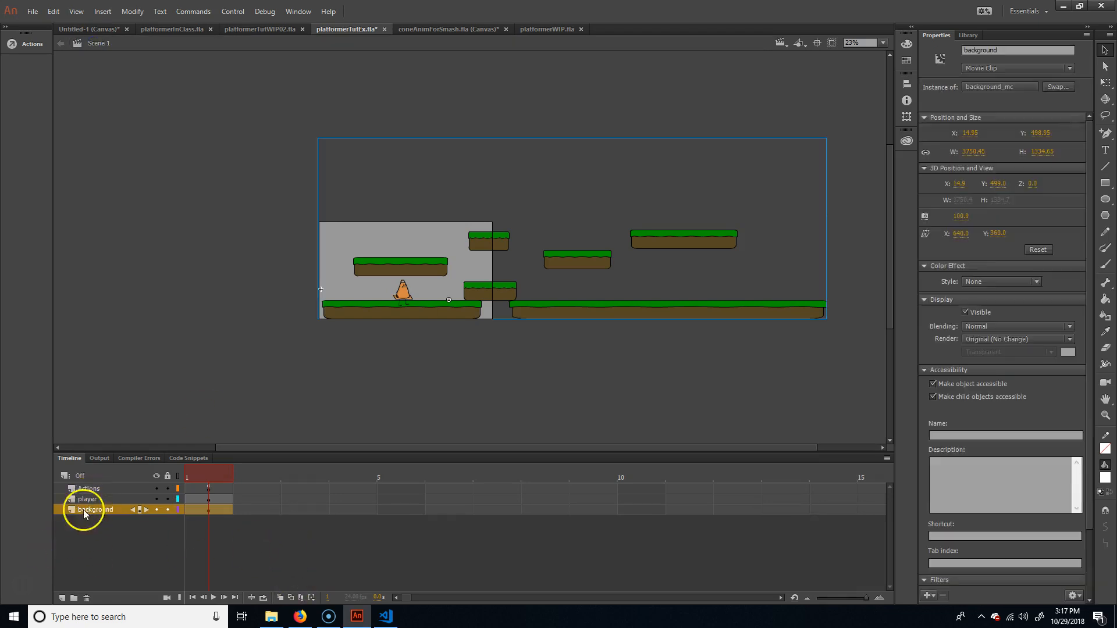
left_click(64, 598)
mouse_move(92, 510)
left_mouse_down()
mouse_move(91, 533)
mouse_move(89, 520)
left_mouse_up()
left_click(86, 569)
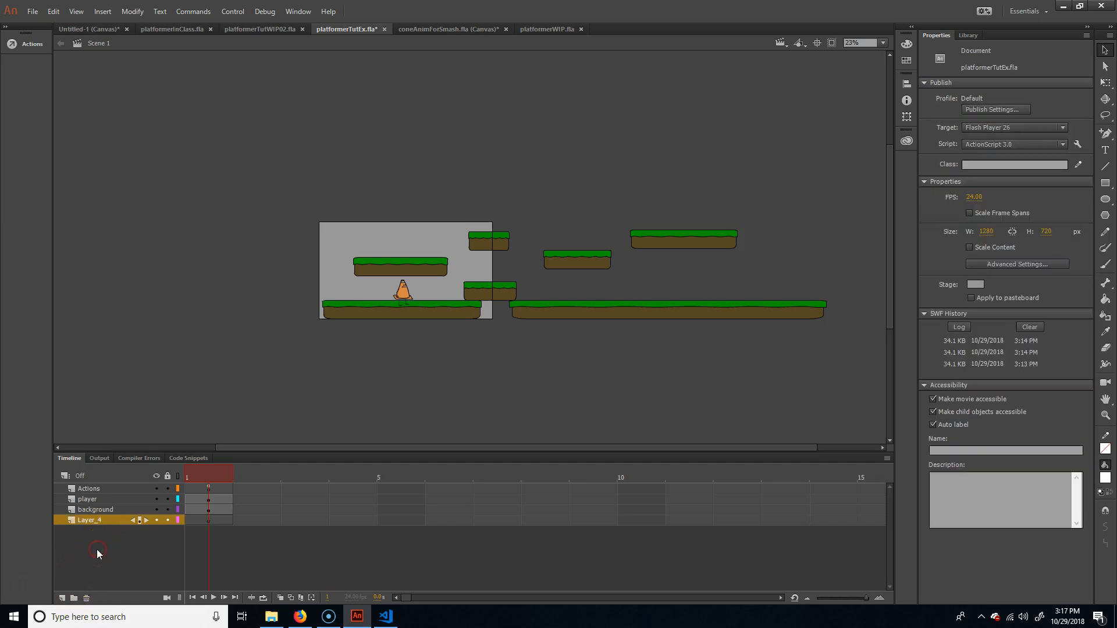
Paste the cut sky layer below the background layer, delete the empty Layer_4, and select the sky clip
right_click(87, 521)
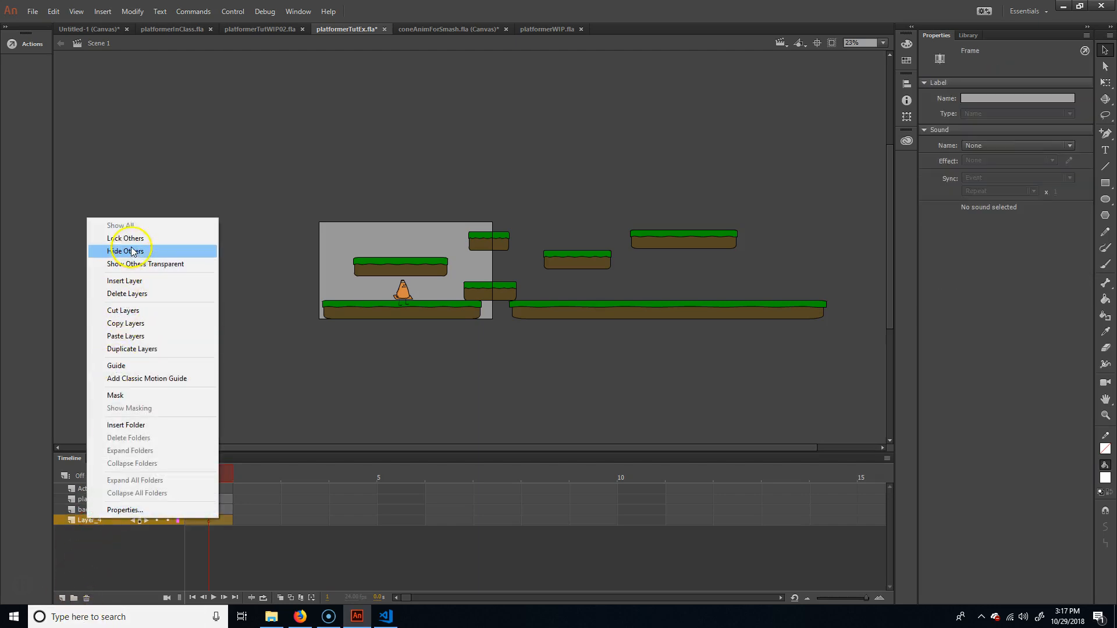
left_click(134, 336)
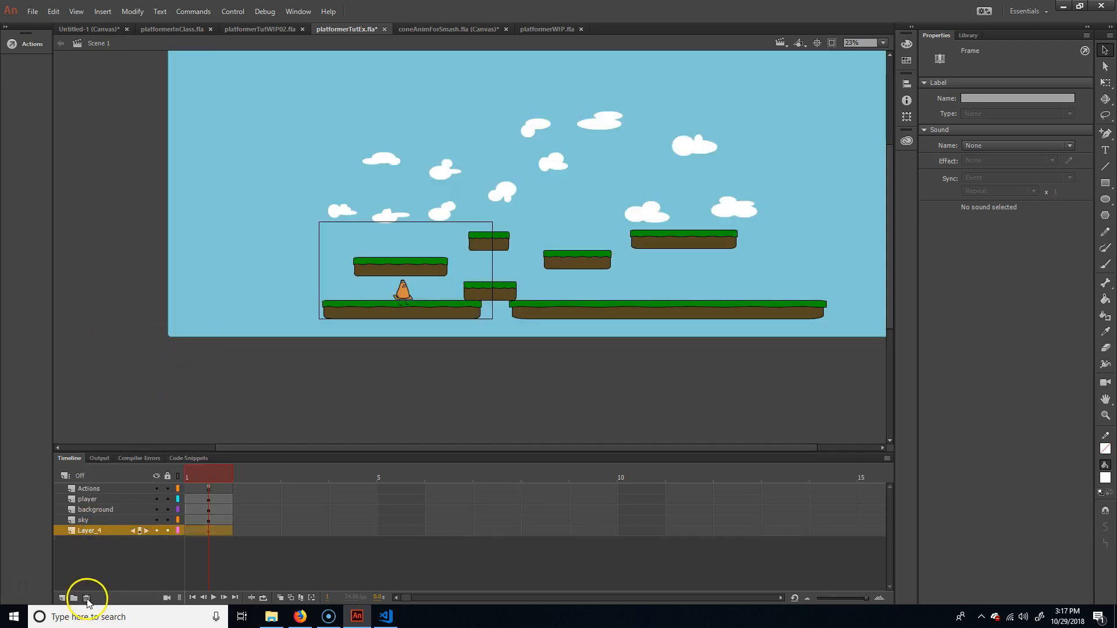
left_click(86, 598)
left_click(815, 155)
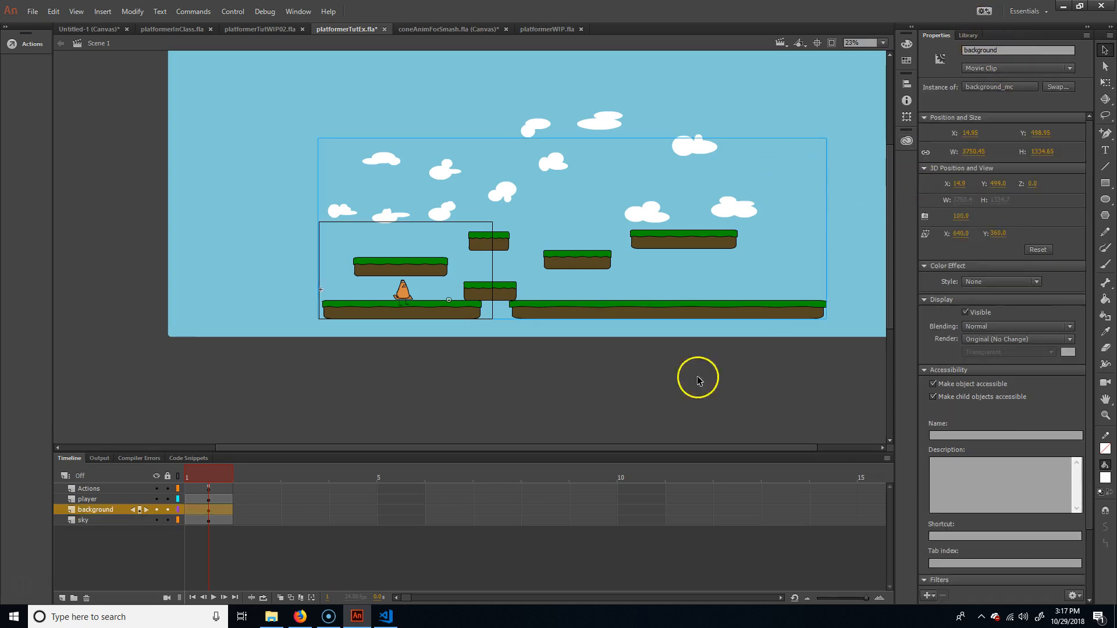
left_click(184, 313)
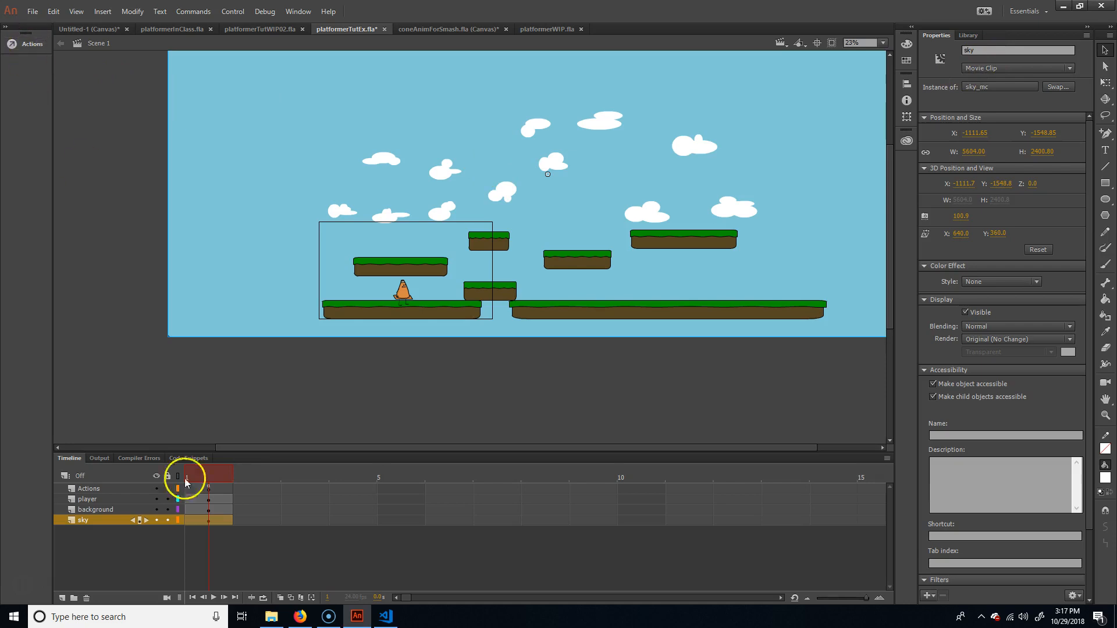
Open the script on frame 1 of the Actions layer and start a sky.x assignment below the background position lines
left_click(213, 489)
left_click(20, 44)
left_click(235, 318)
left_click_drag(281, 356, 70, 347)
key("BackSpace")
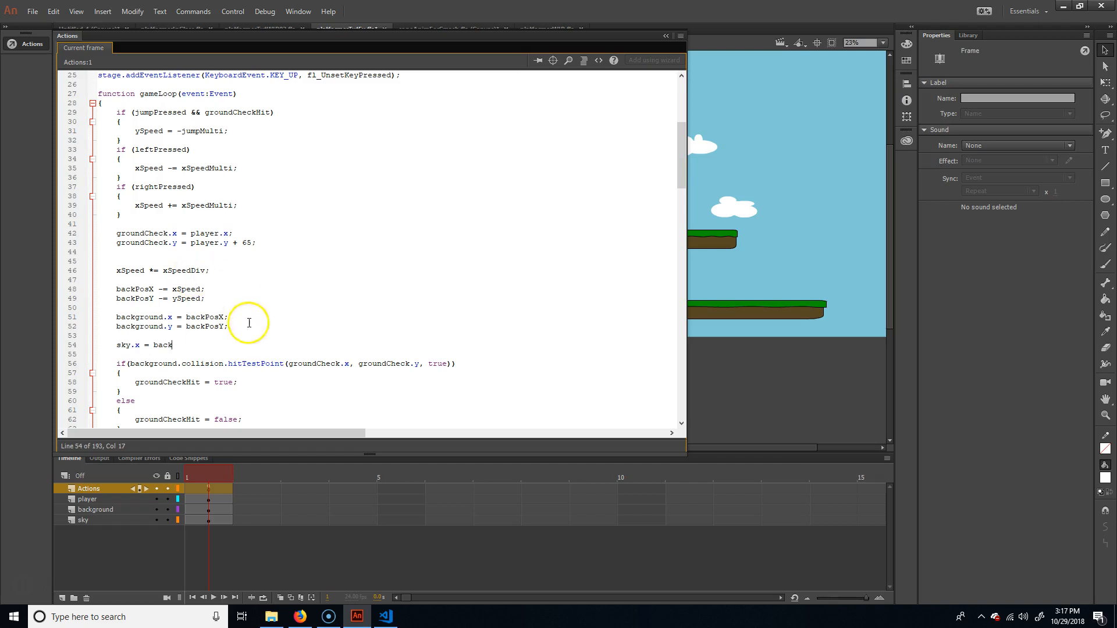
Replace the partial sky.x line with copies of the two background position assignments, changed to sky.x = backPosX and sky.y = backPosY
left_click(101, 317, "shift")
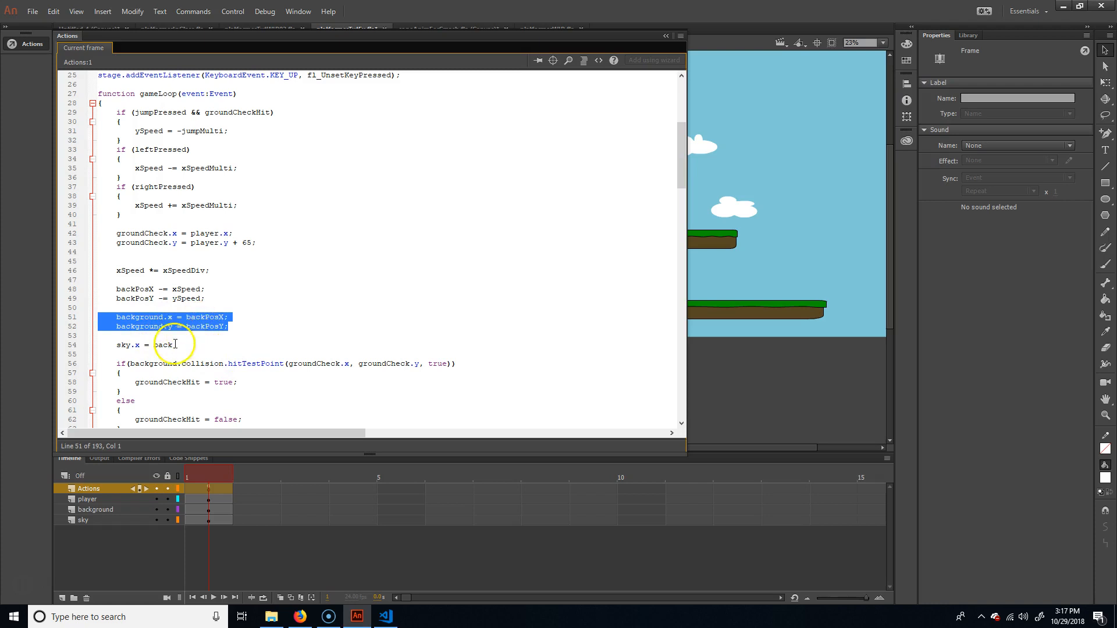
left_click_drag(174, 345, 99, 343)
key("ctrl+v")
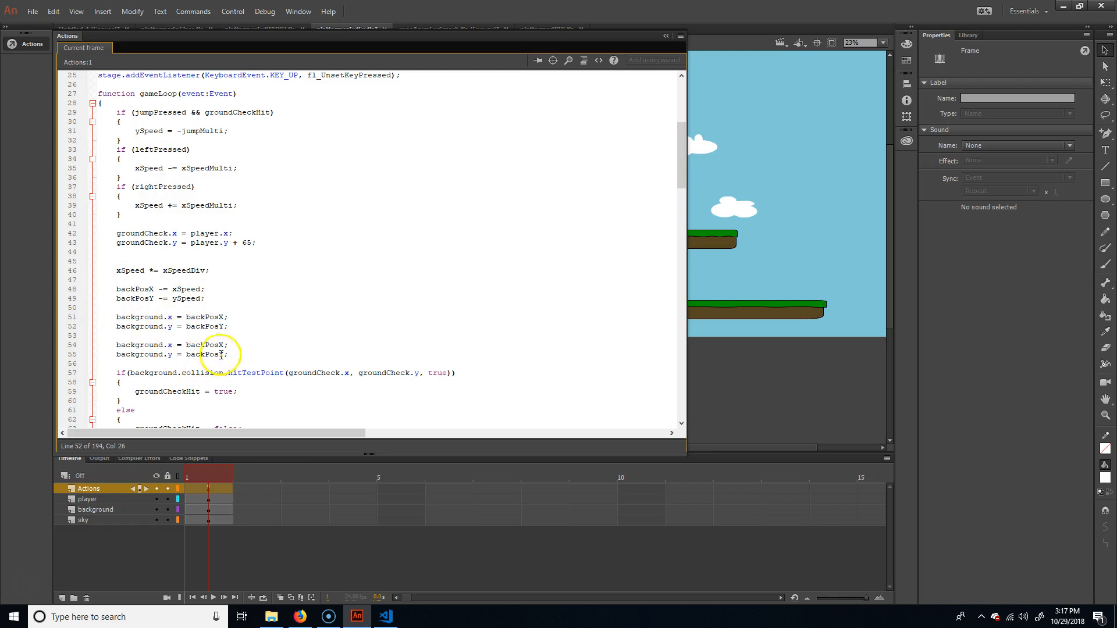
type("sky")
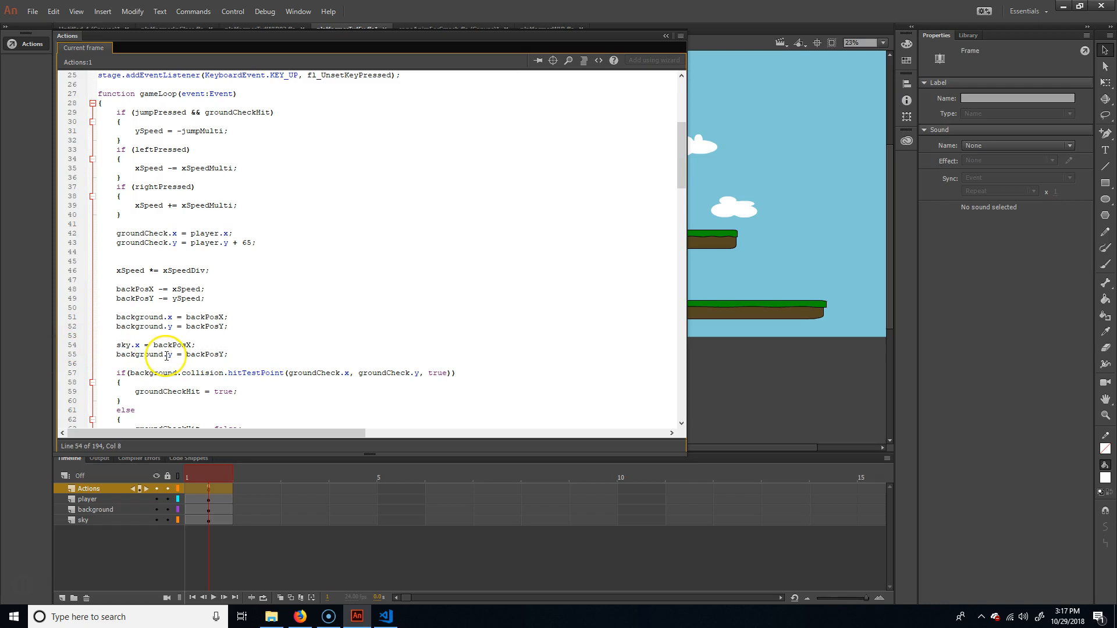
type("sky")
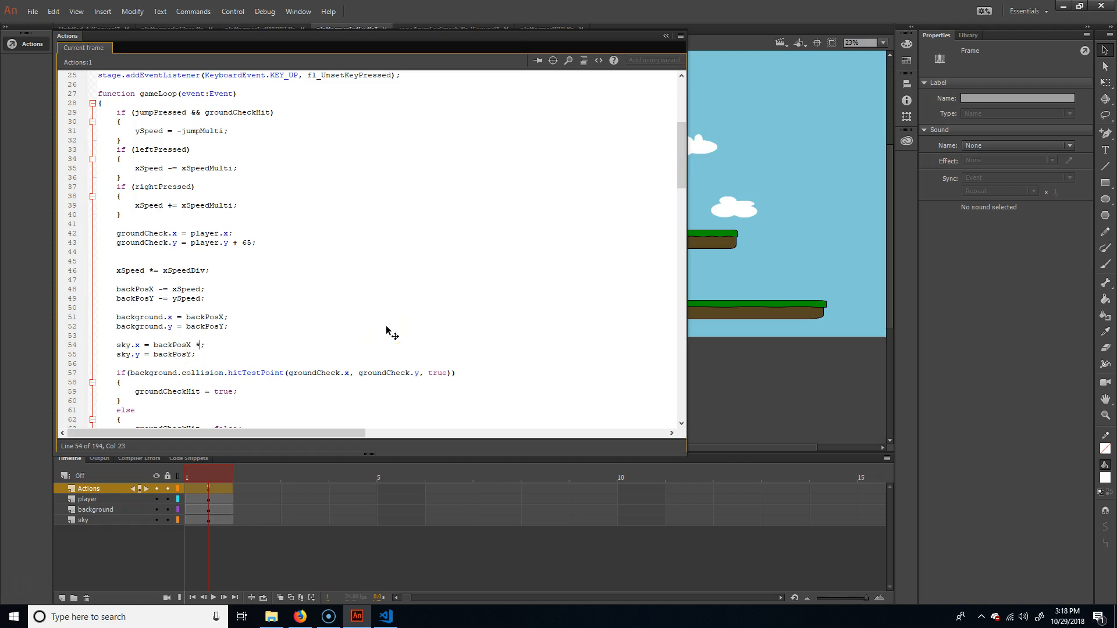
Multiply backPosX and backPosY by 0.2 in the sky.x and sky.y assignments
type(".2")
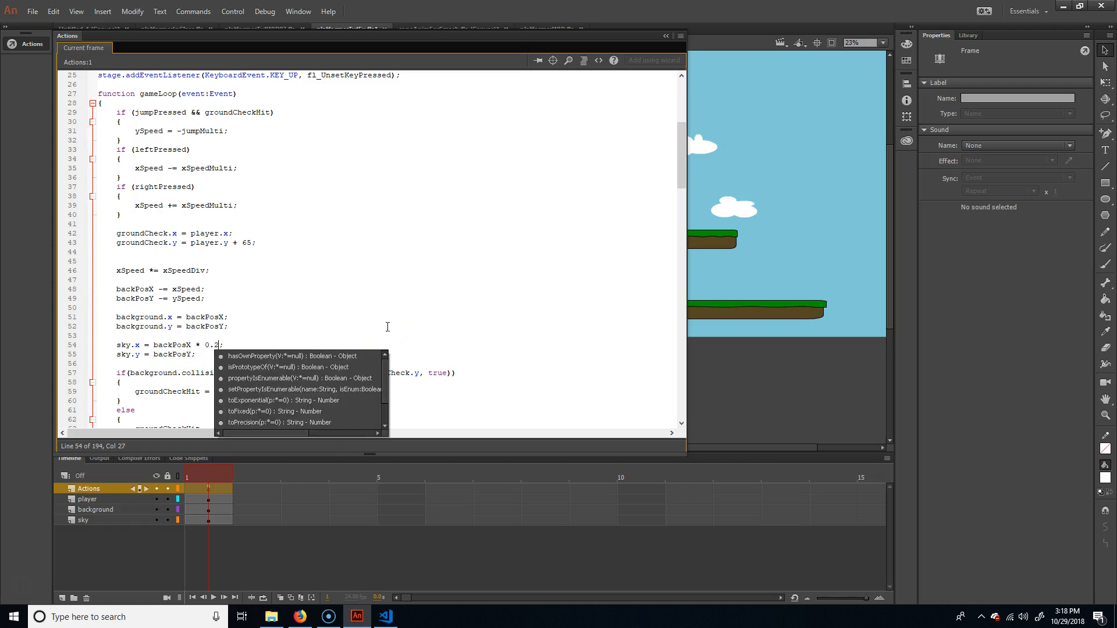
left_click(225, 327)
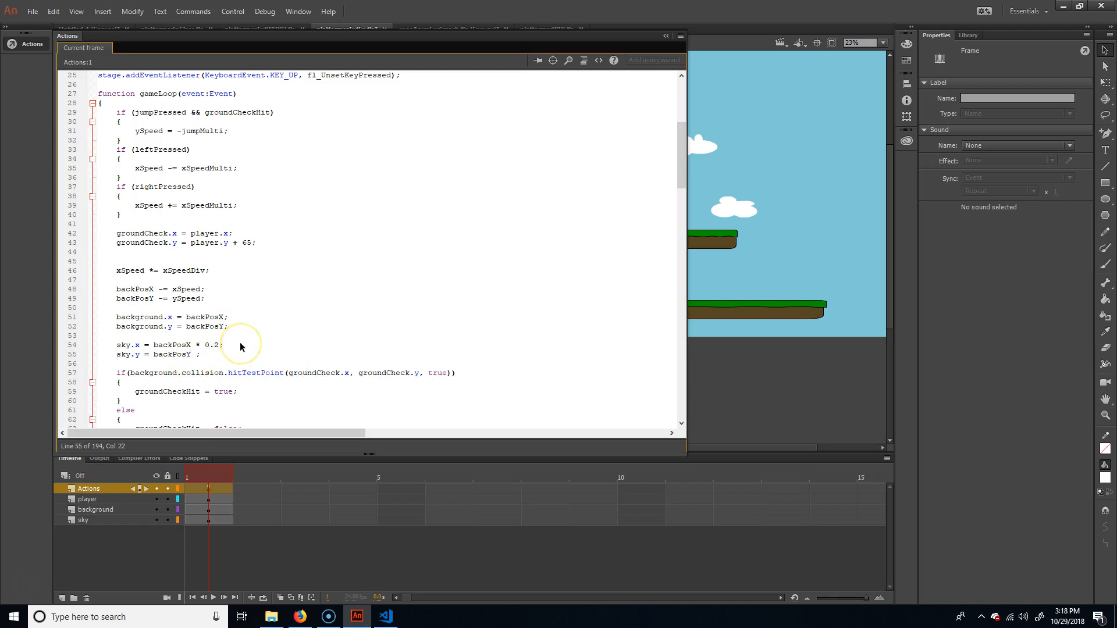
type("* 0.2")
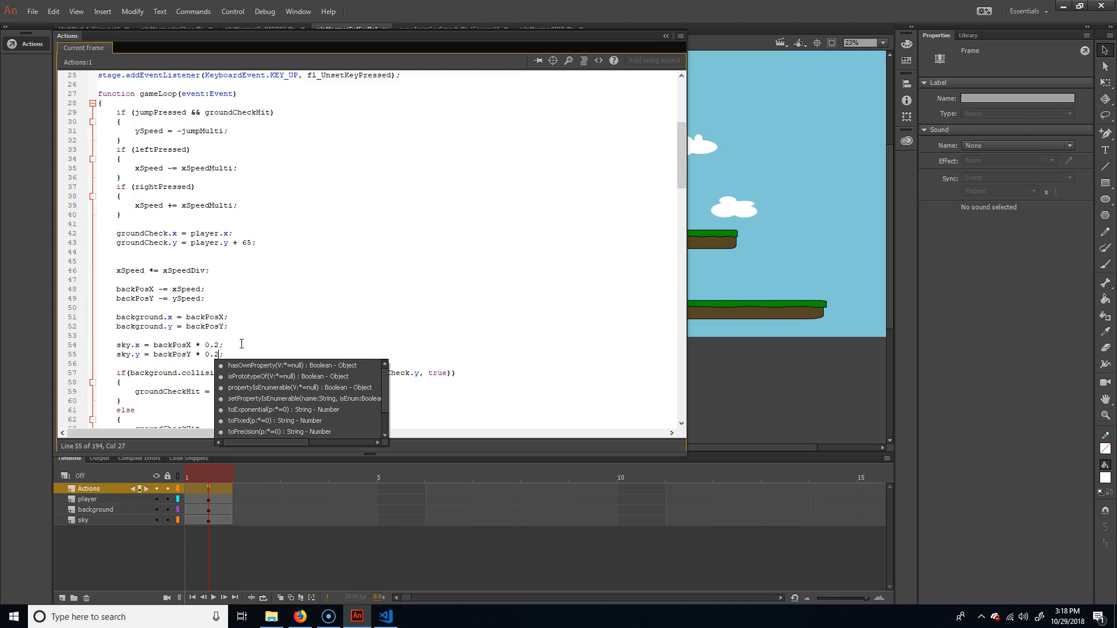
Test the movie by running and jumping the player in both directions to check the sky's parallax movement, and close the test
key("ctrl+Return")
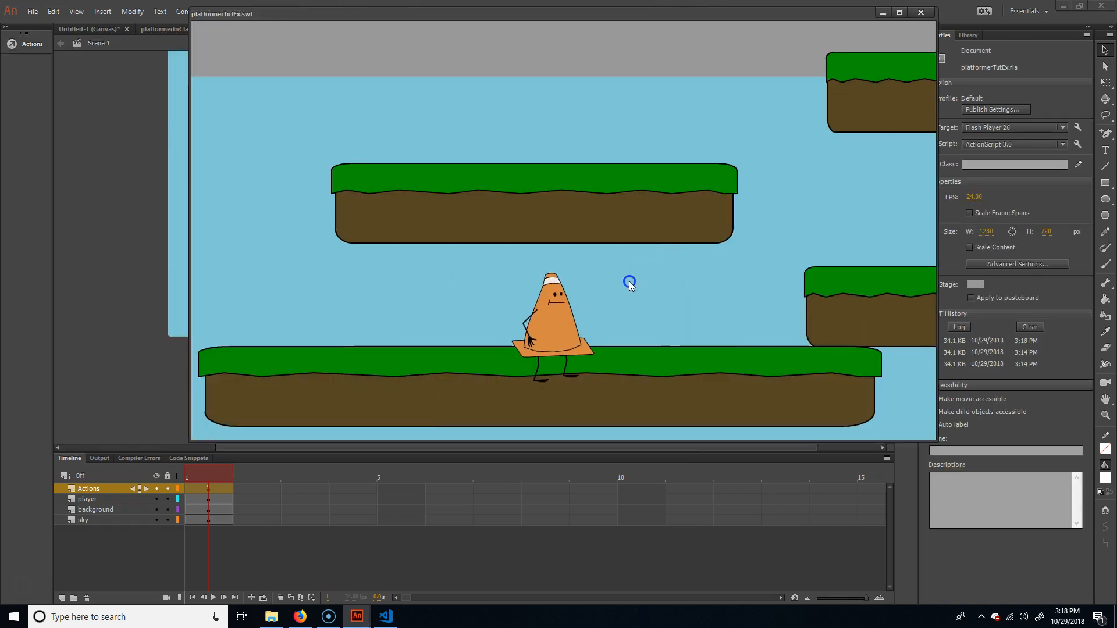
key("Right")
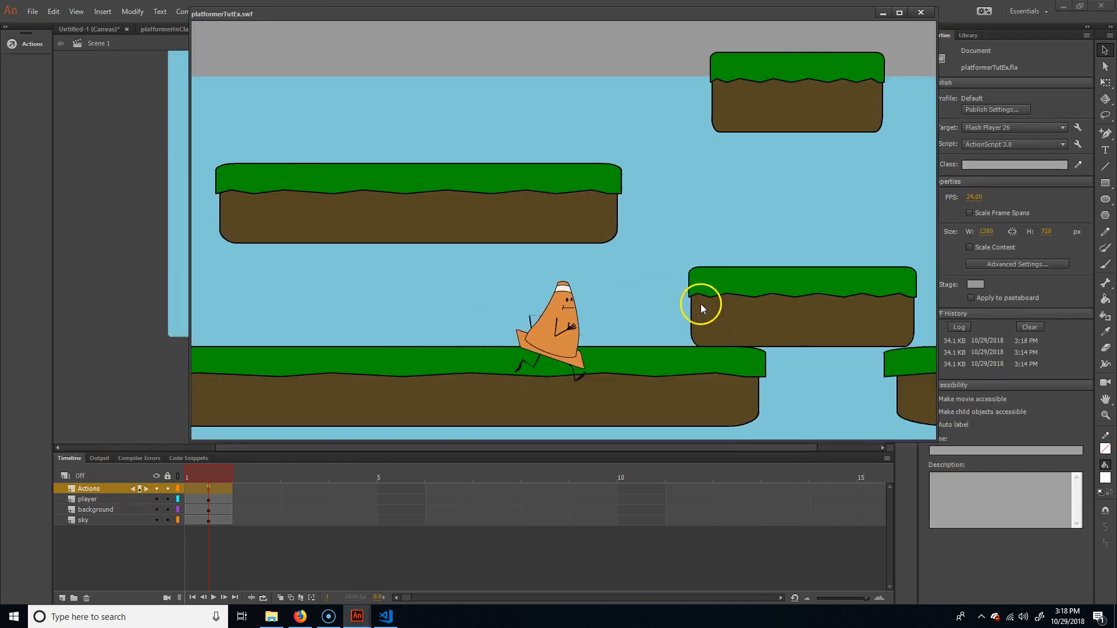
key("Up")
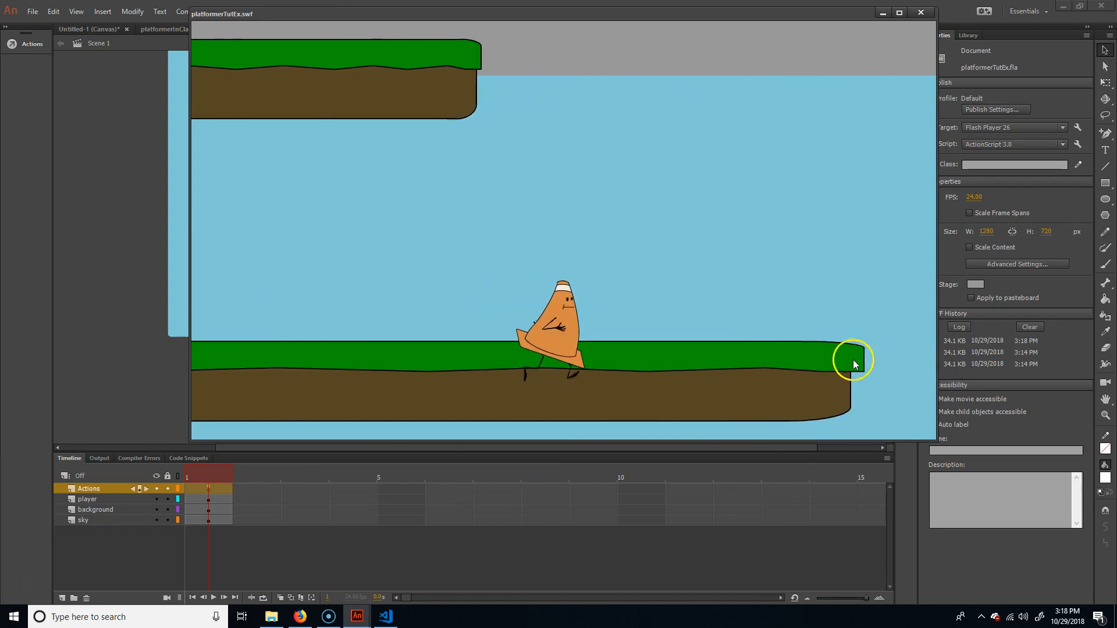
key("Left")
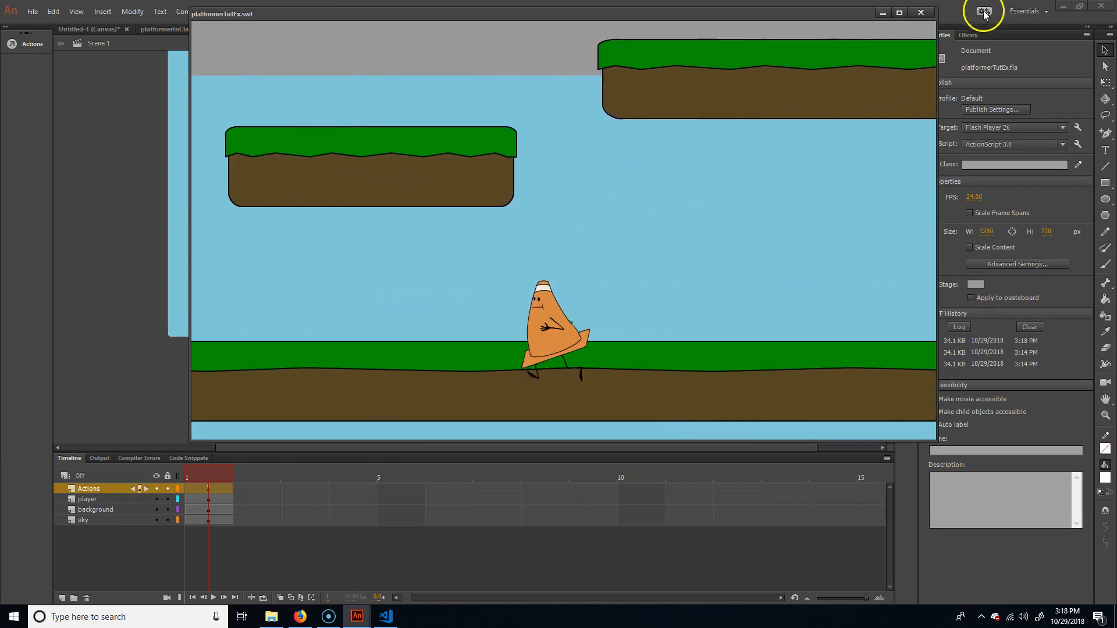
key("Up")
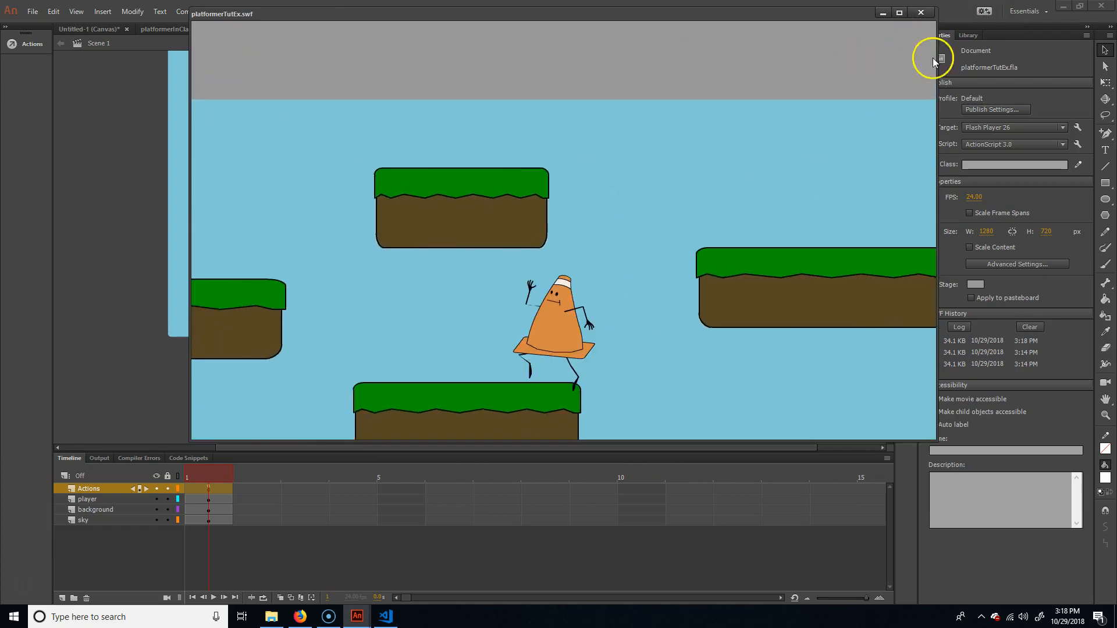
key("ctrl+w")
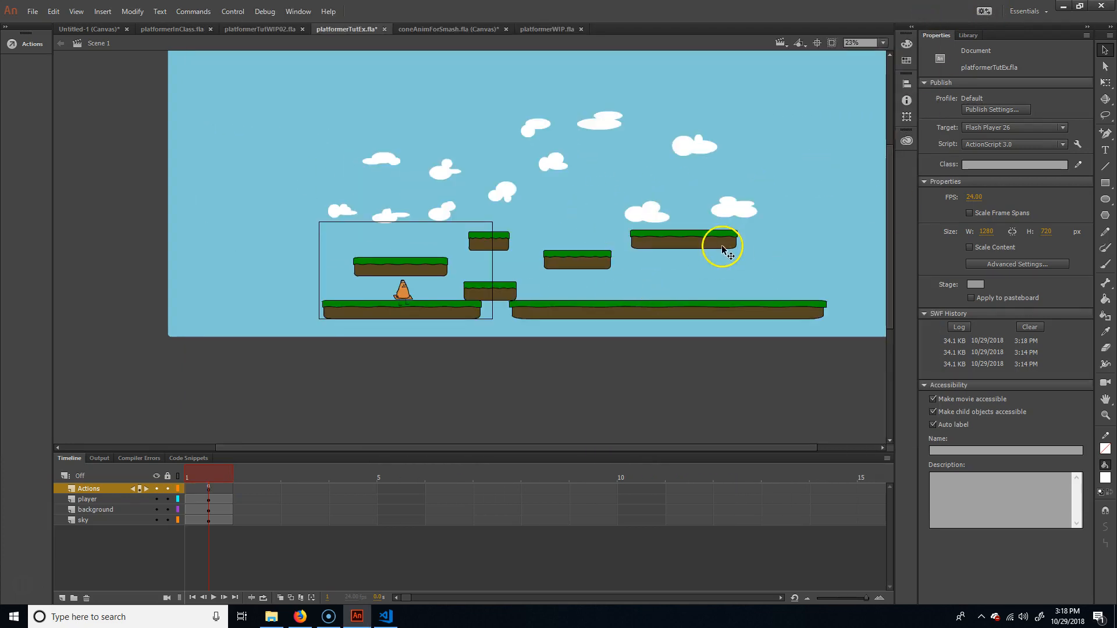
Review the sky.x and sky.y lines in the frame 1 script and return to the stage
mouse_move(519, 162)
left_mouse_down()
mouse_move(513, 242)
mouse_move(500, 154)
left_mouse_up()
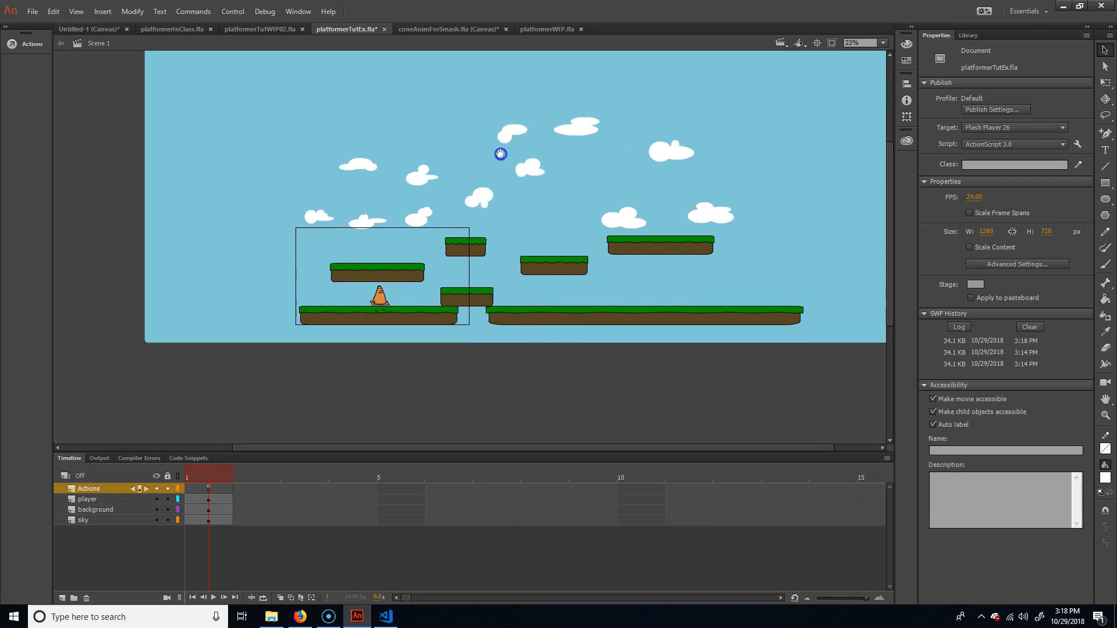
left_click(26, 43)
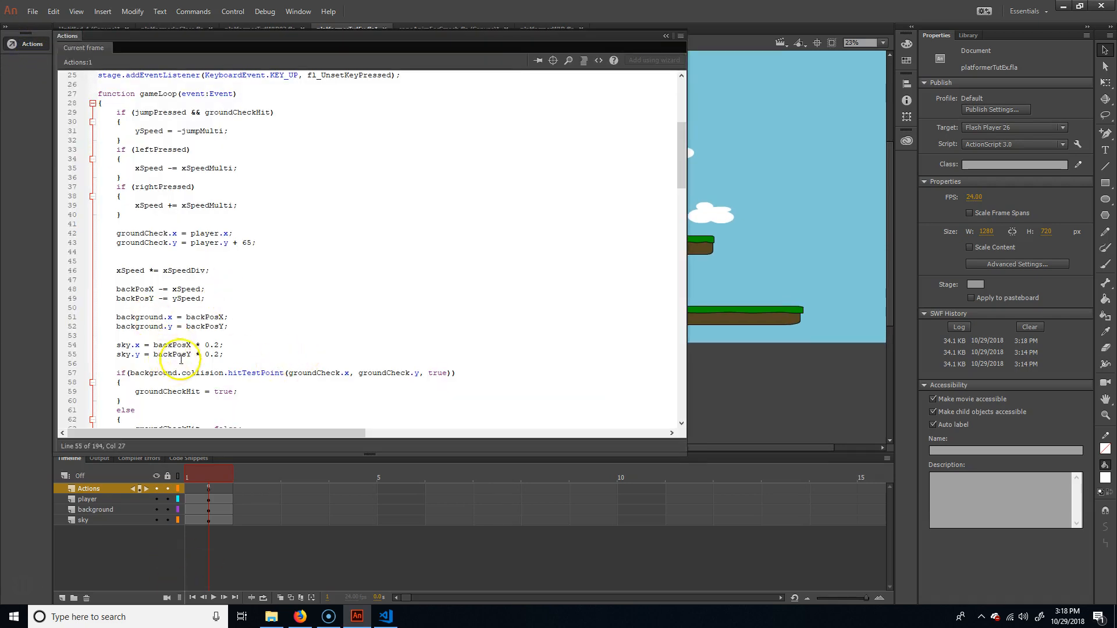
left_click(804, 228)
Compare where the registration points of the sky and background clips sit relative to their artwork and the player
left_click_drag(366, 177, 382, 279)
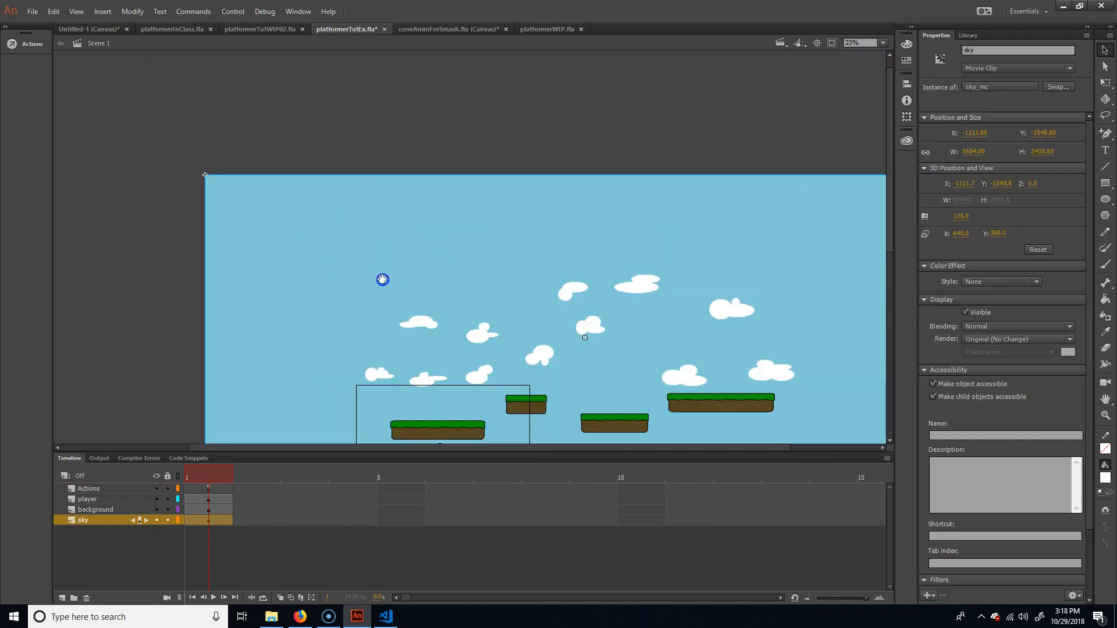
left_click_drag(405, 337, 383, 219)
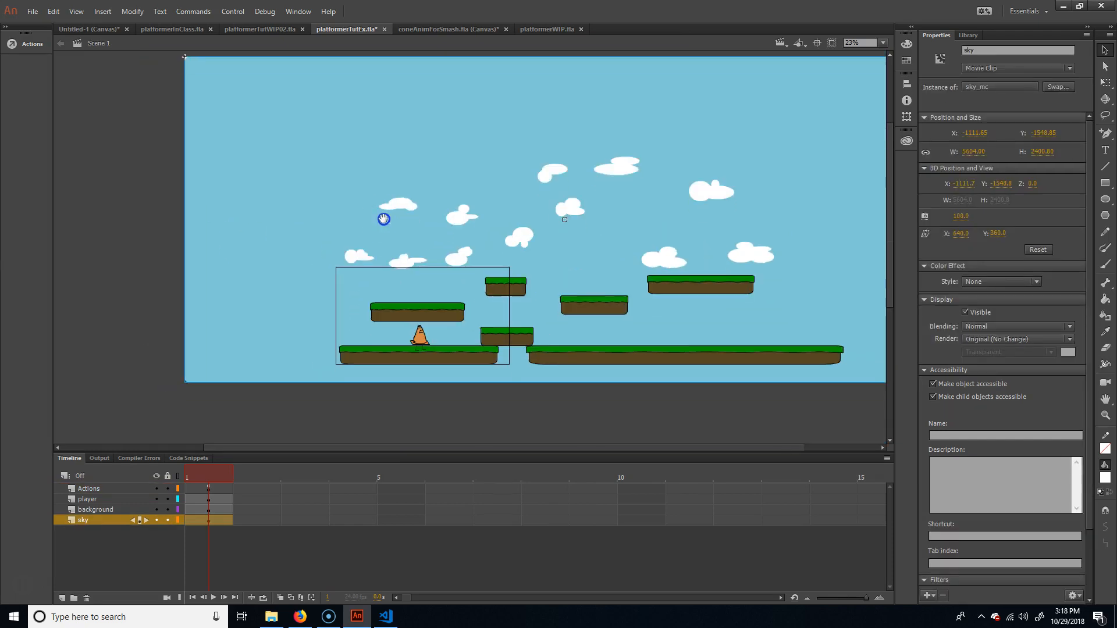
left_click(370, 349)
left_click(410, 354)
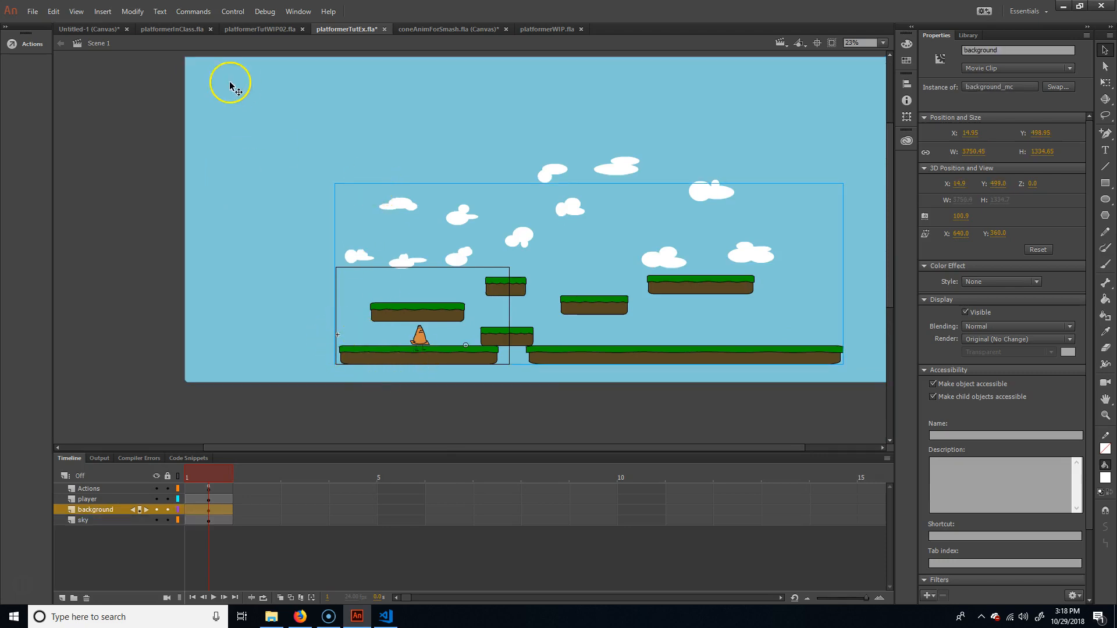
left_click_drag(255, 139, 269, 206)
left_click_drag(375, 342, 339, 252)
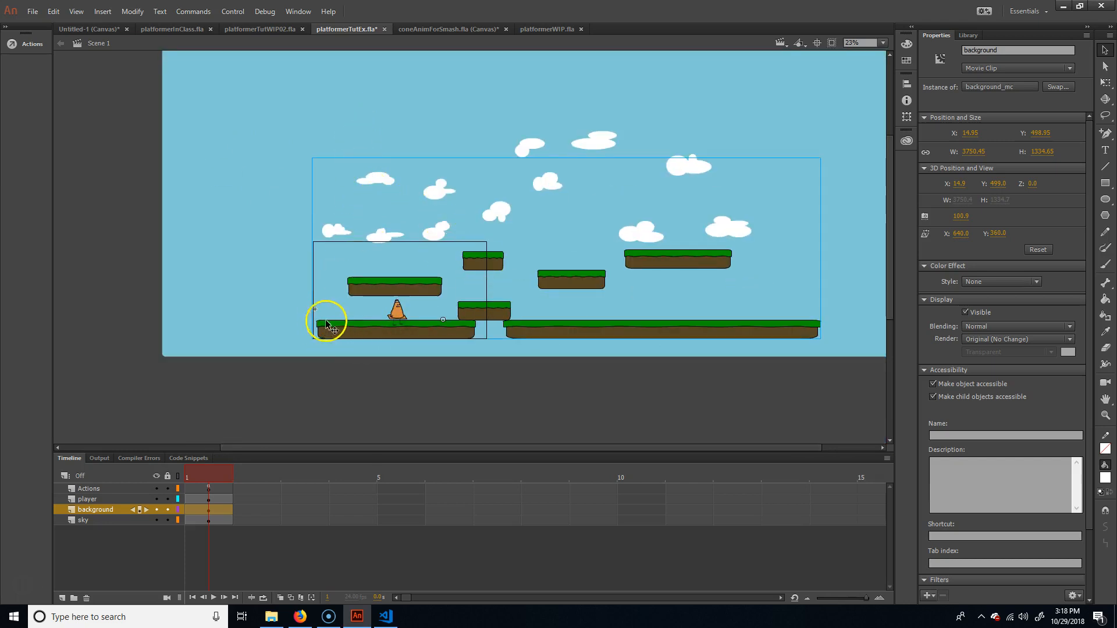
left_click_drag(401, 254, 426, 328)
left_click(217, 210)
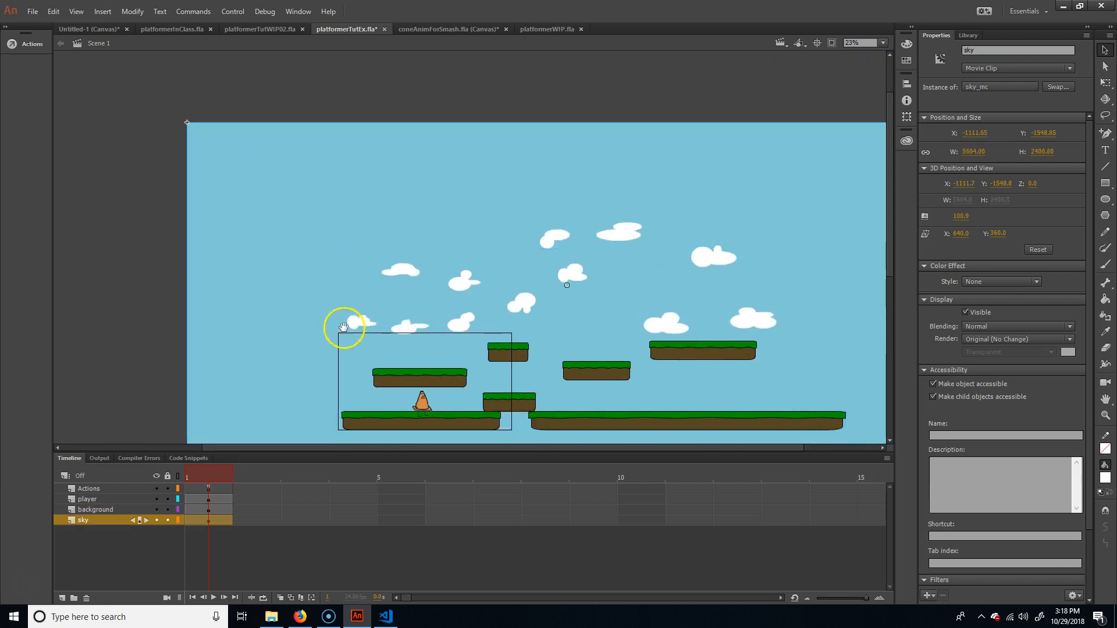
left_click_drag(343, 328, 333, 277)
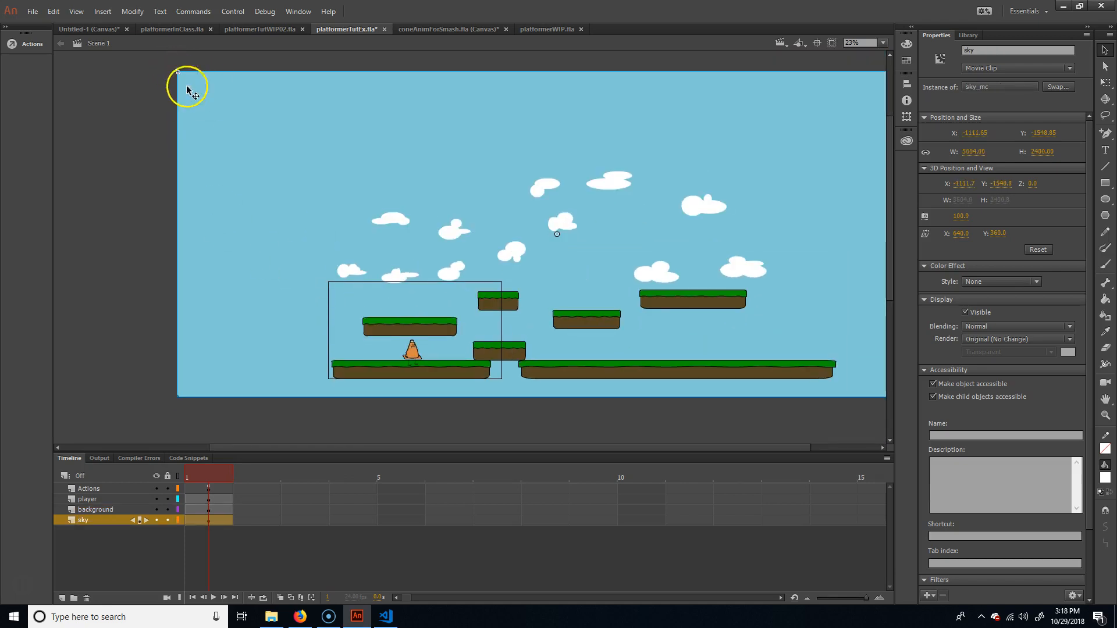
left_click(395, 359)
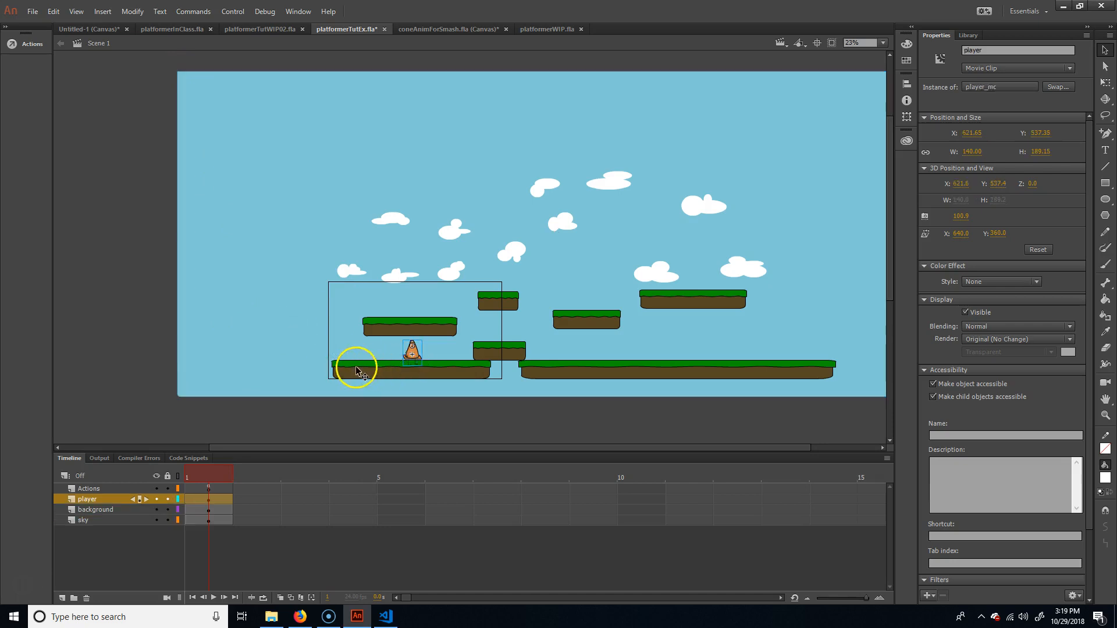
left_click(260, 215)
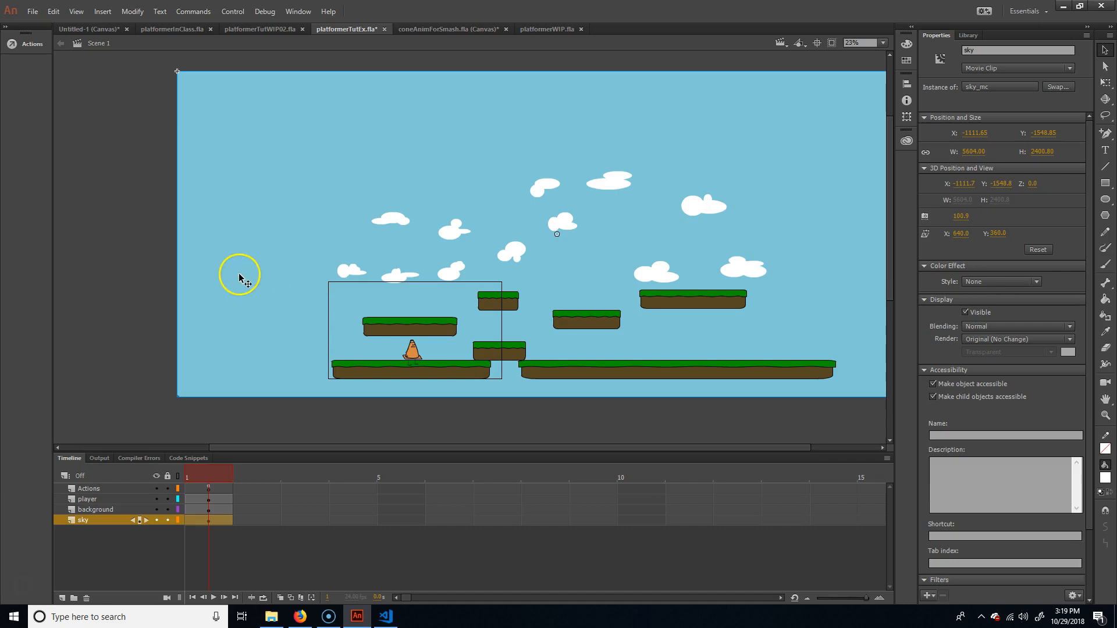
Inside the sky clip, shift all of the artwork to about X -51, Y -1956 from the registration point and return to Scene 1
double_click(225, 124)
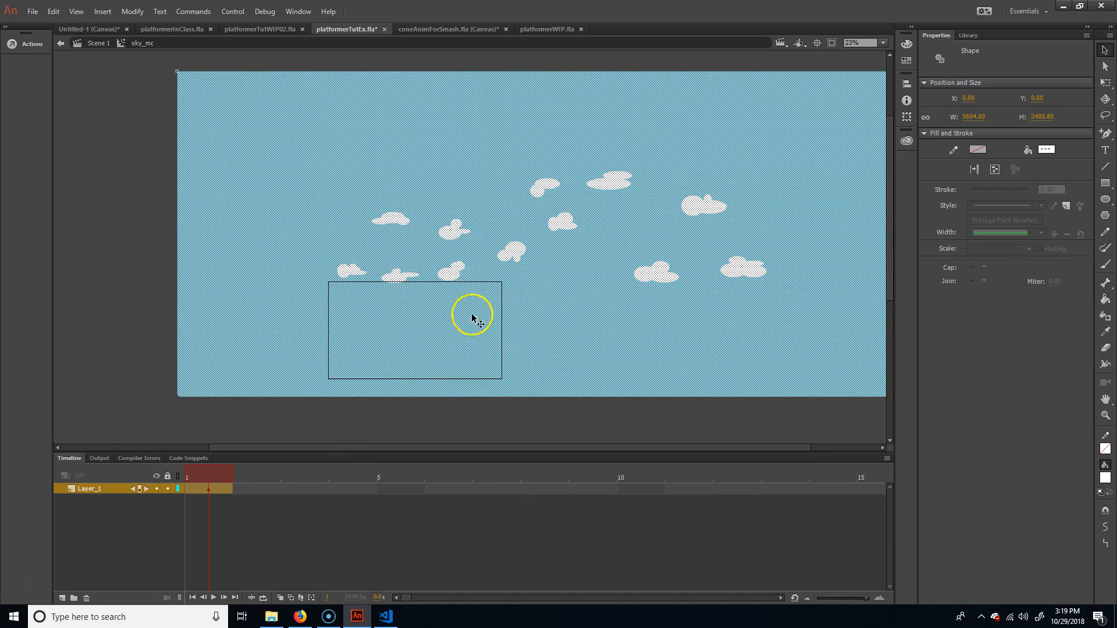
left_click_drag(563, 313, 657, 309)
left_click_drag(718, 368, 712, 101)
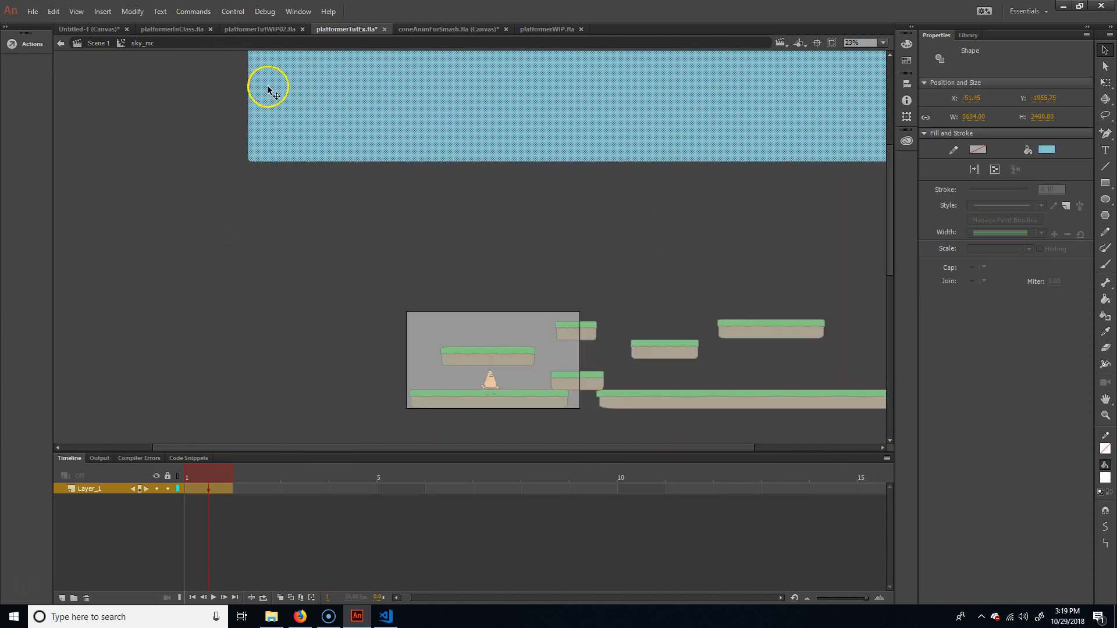
left_click(78, 42)
Reposition the sky clip behind the level at about X -588, Y 759 and compare its registration point with the background's
left_click_drag(487, 121, 402, 393)
left_click_drag(746, 336, 724, 380)
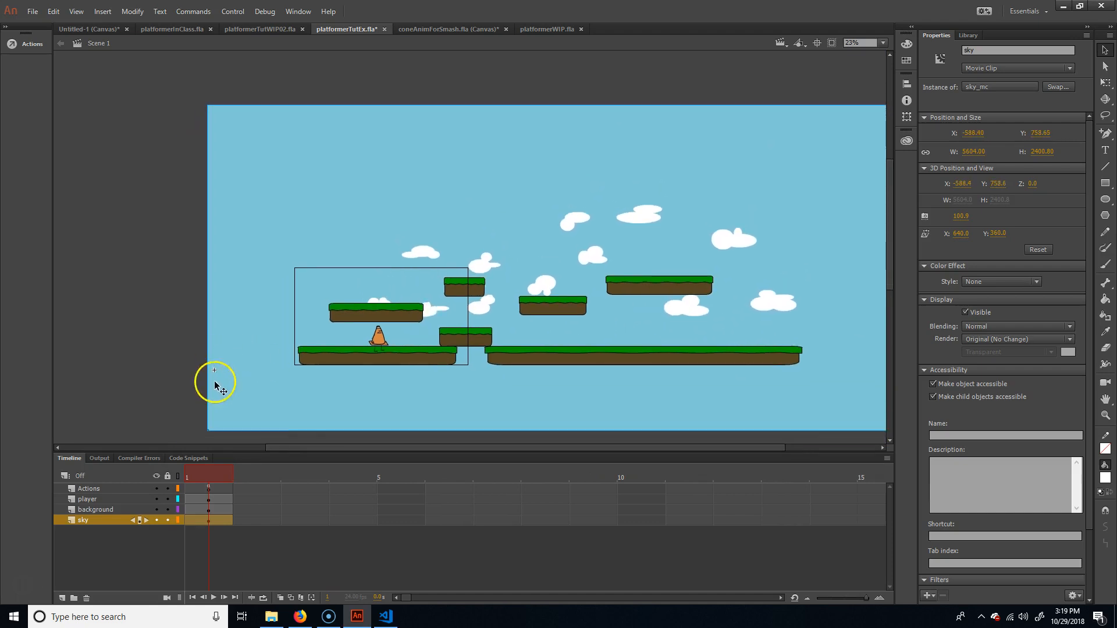
left_click(366, 366)
left_click(342, 395)
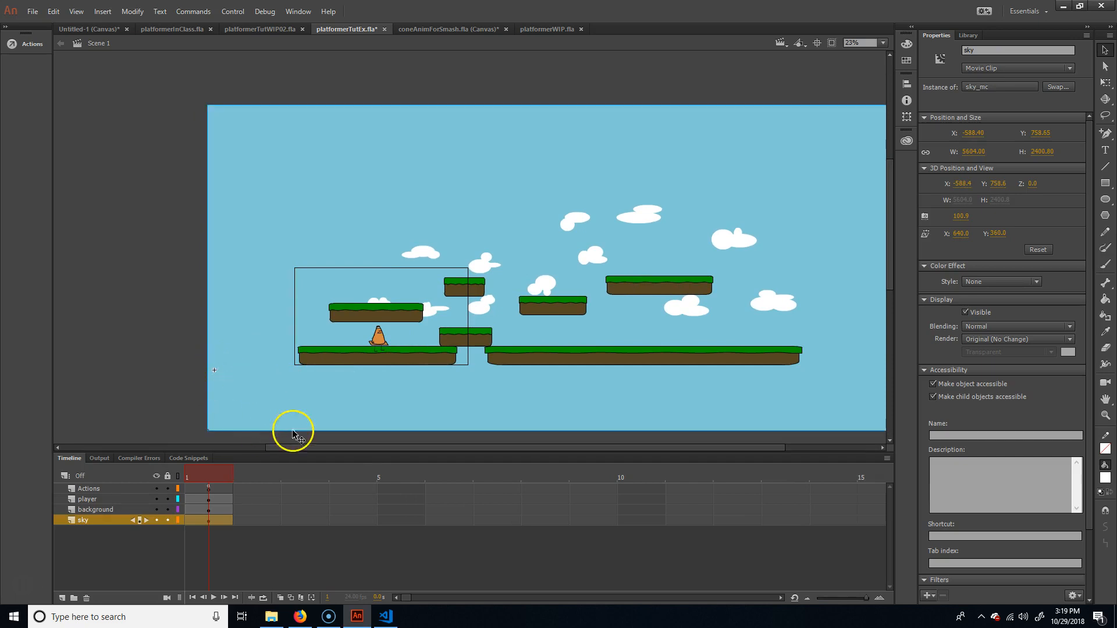
left_click(348, 360)
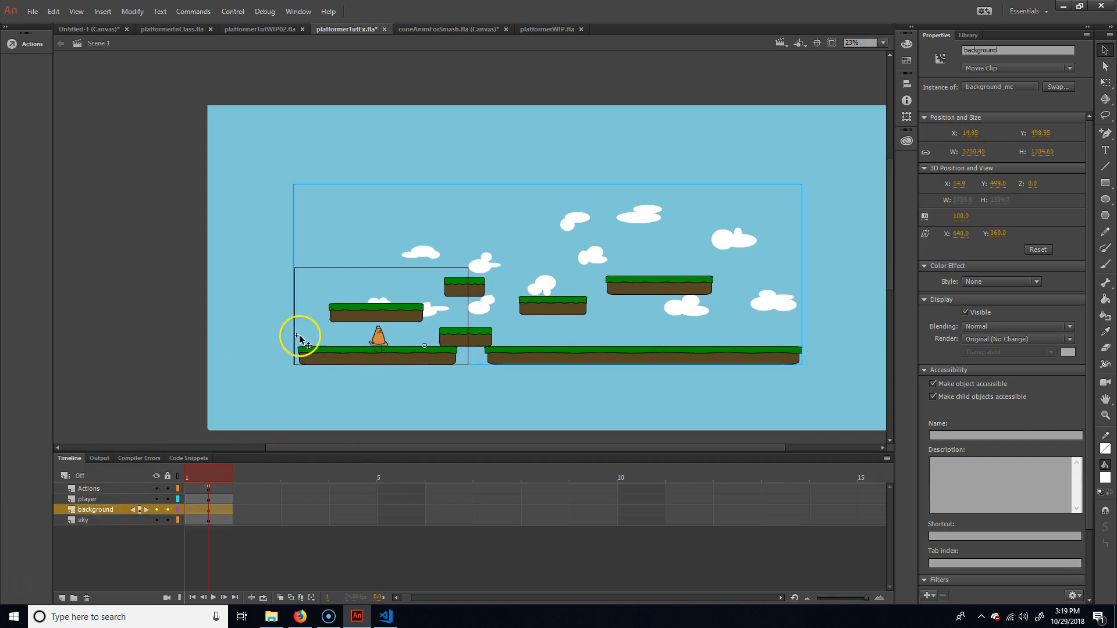
left_click(300, 415)
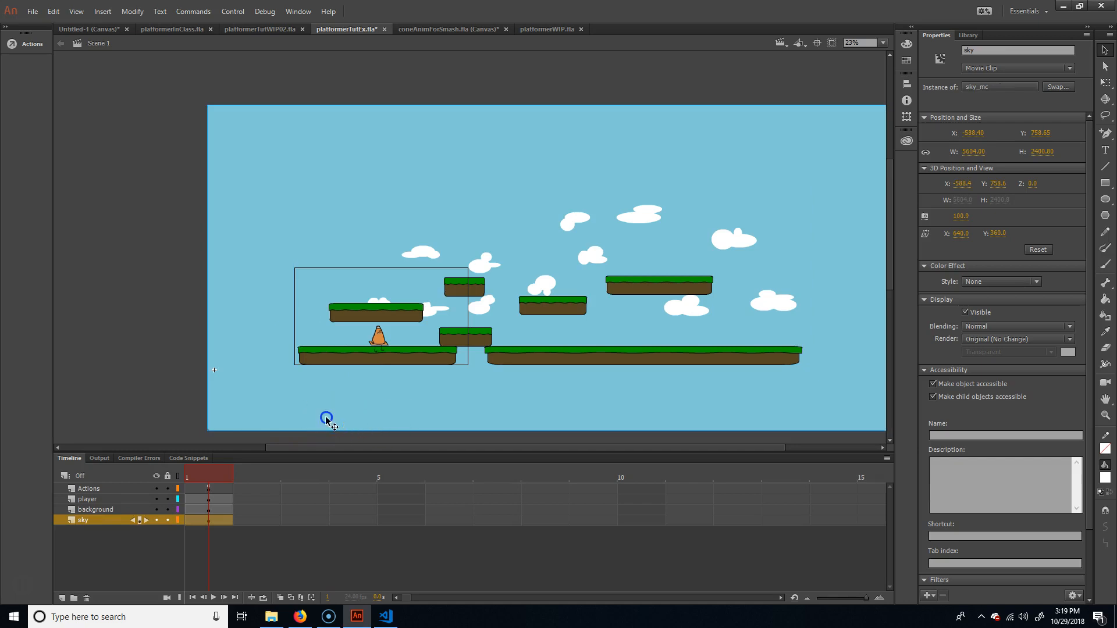
Inside the sky clip, move all of the artwork to about X -738, Y -1716 and return to Scene 1
double_click(518, 423)
left_click_drag(550, 410, 487, 430)
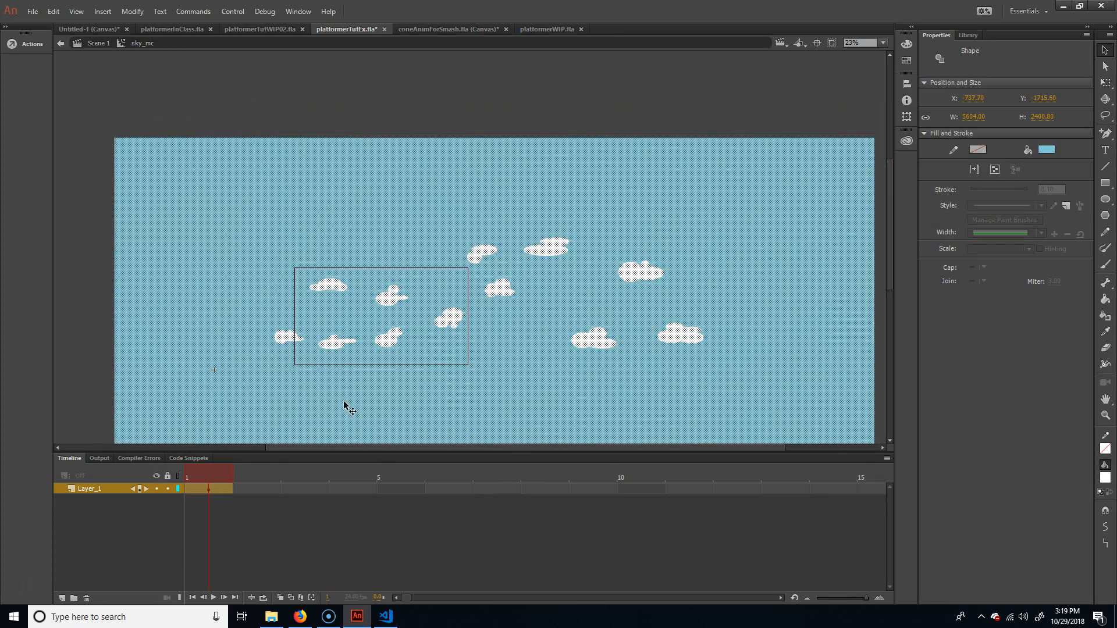
double_click(73, 193)
Move the sky clip to about X 25, Y 493, aligning its registration point with the background clip's, and compare the two clips
left_click_drag(253, 392, 357, 382)
left_click(323, 347)
left_click(317, 385)
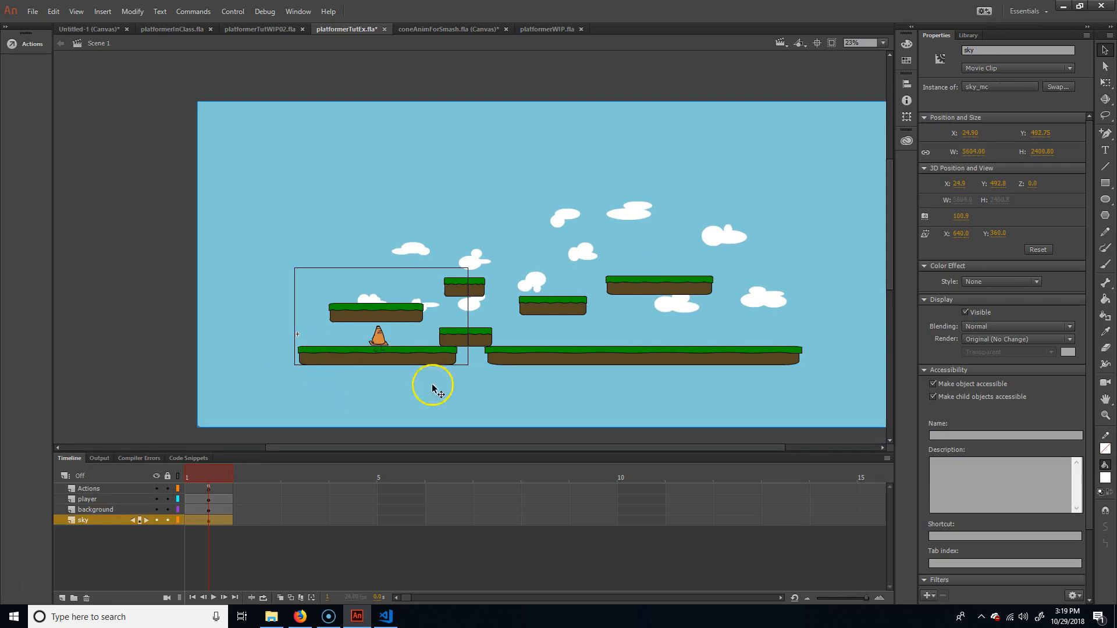
left_click(245, 391)
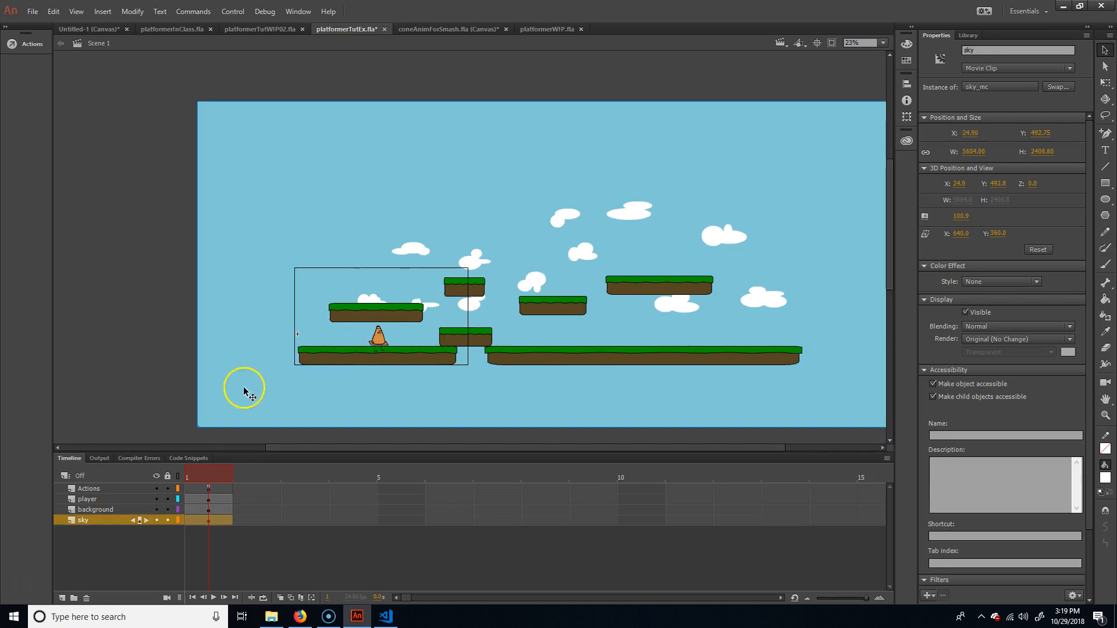
left_click(357, 362)
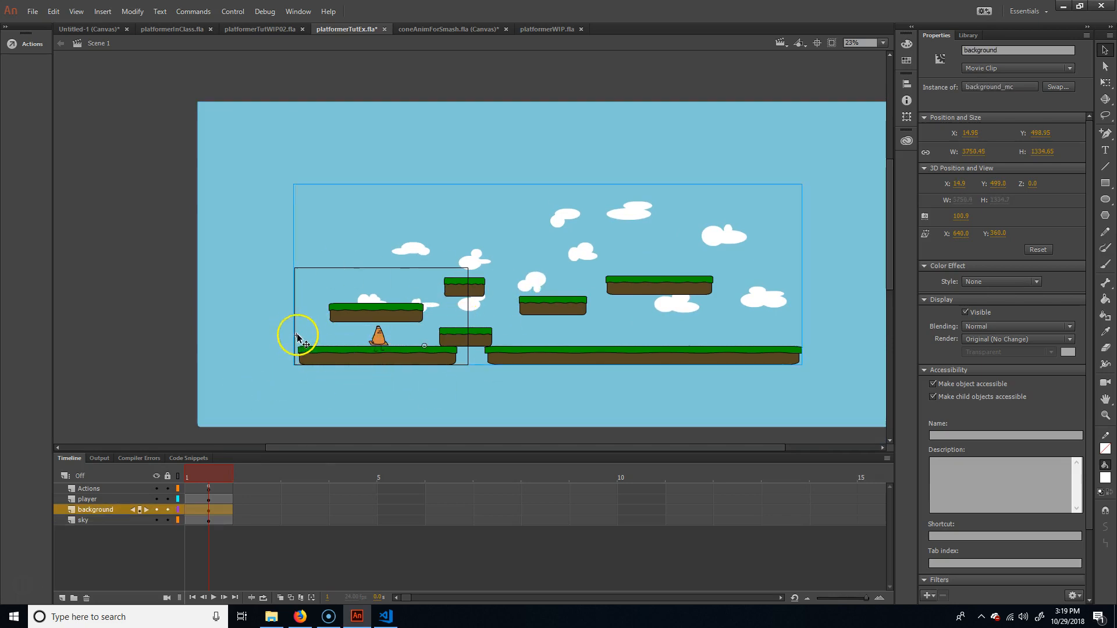
left_click(299, 369)
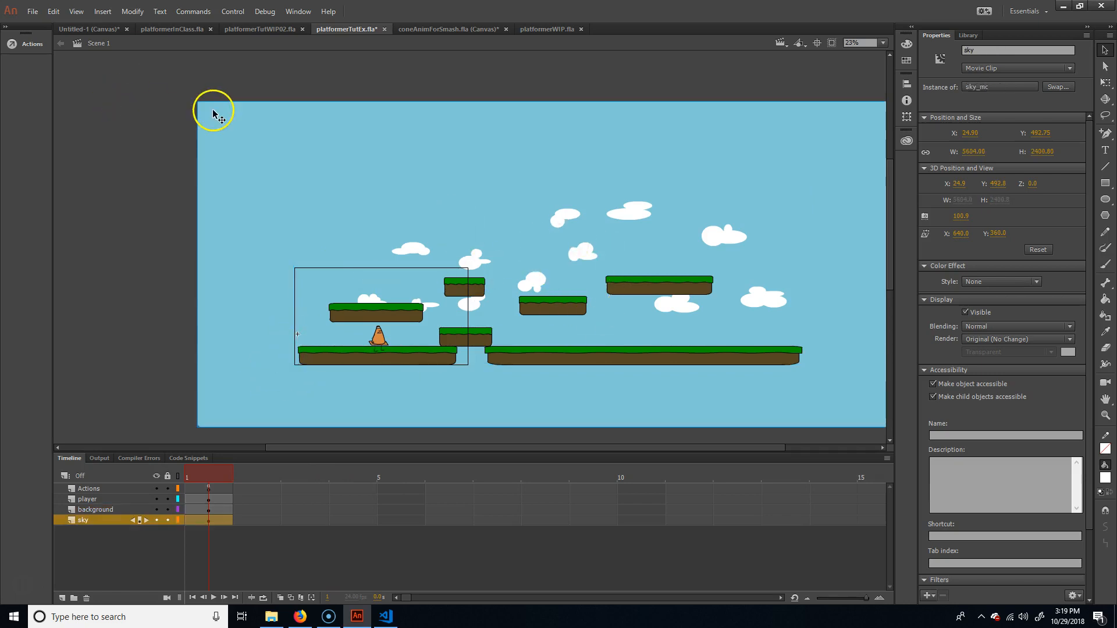
Test the movie by running and jumping the player across the platforms to check the sky's position, and close the test
key("ctrl+Return")
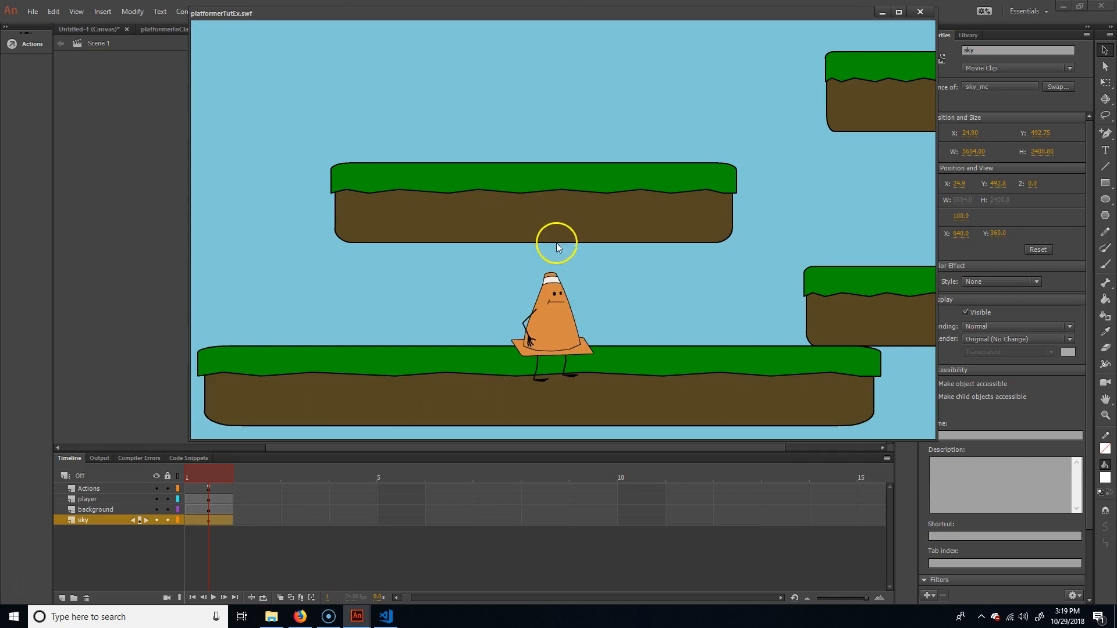
key("Right")
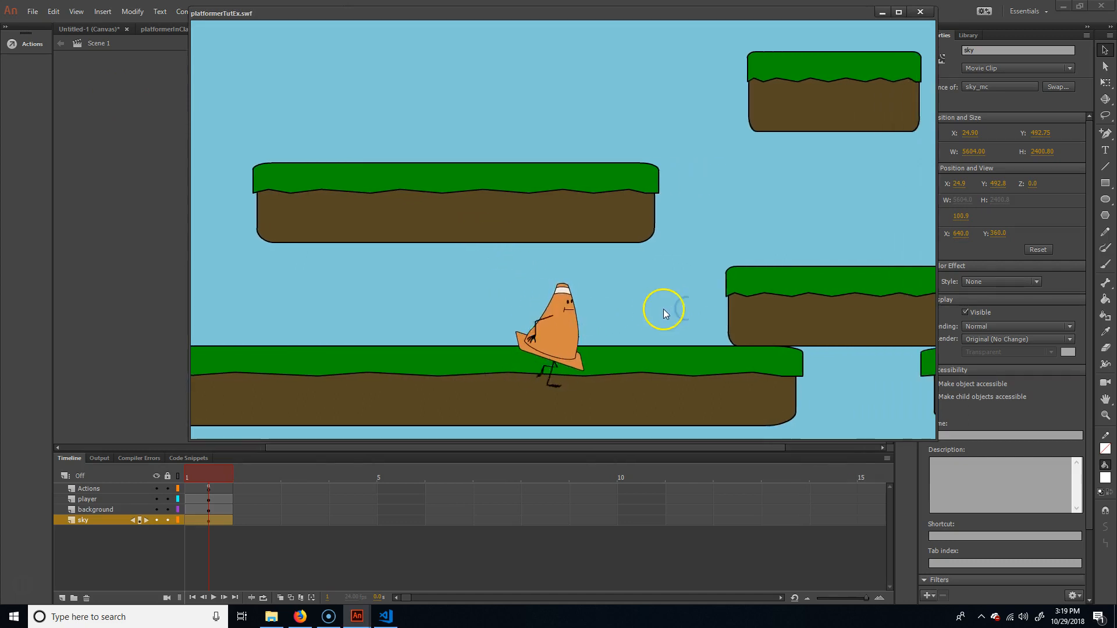
key("Up")
key("Up")
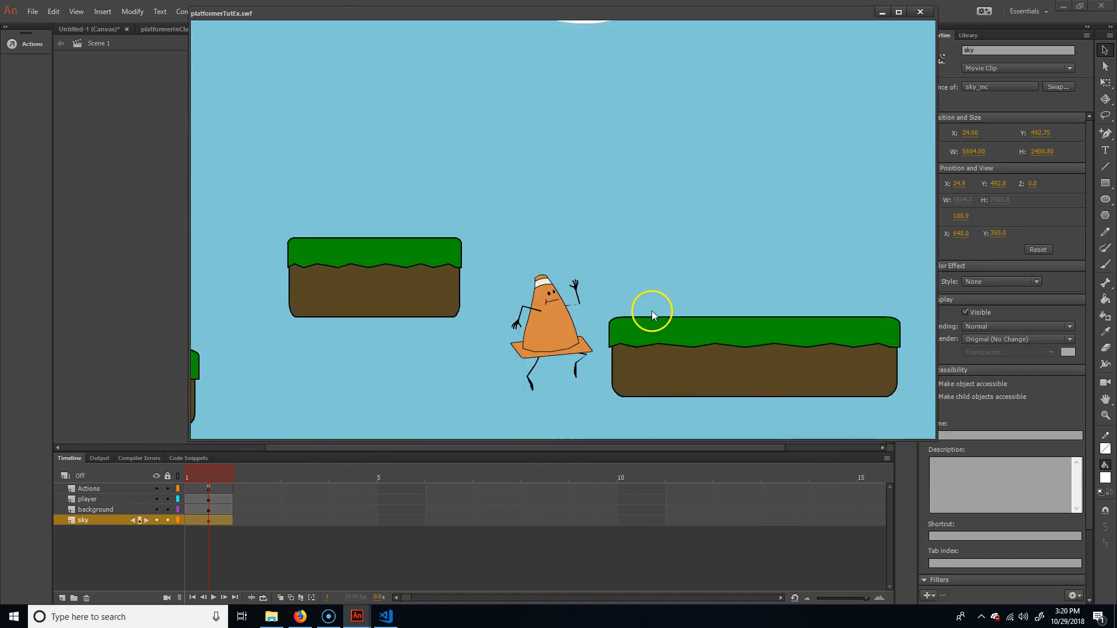
key("Up")
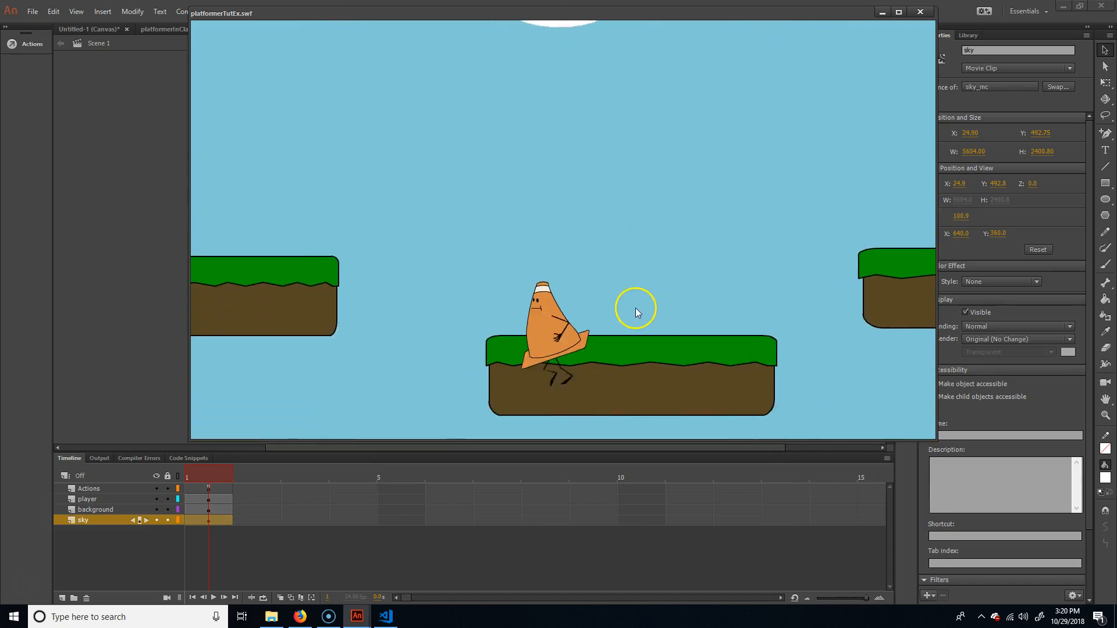
key("Up")
key("Right")
key("Up")
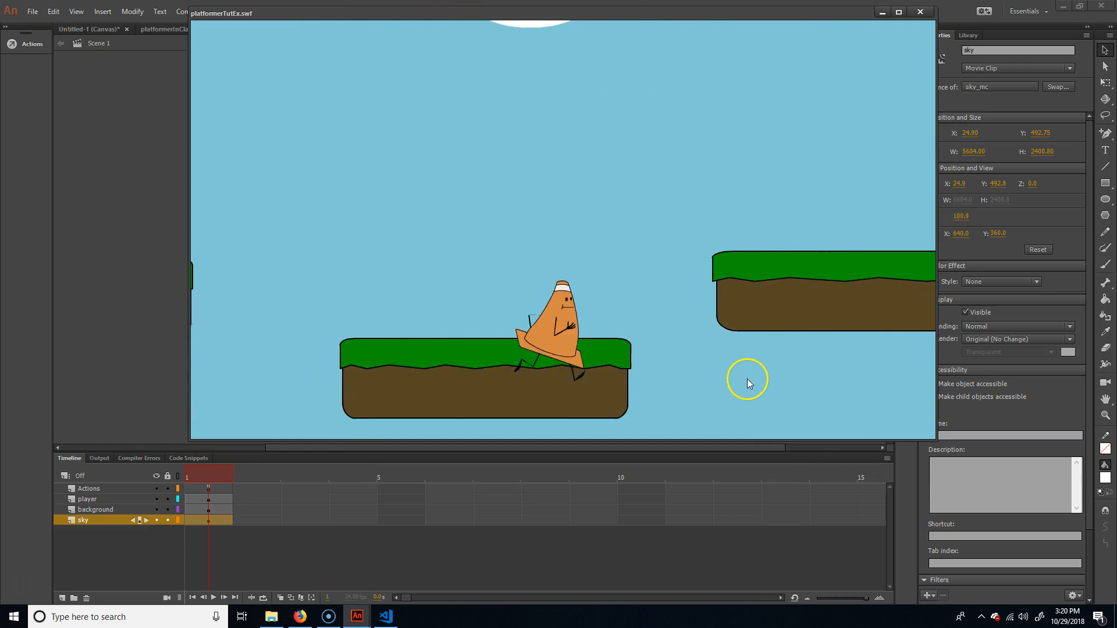
key("Up")
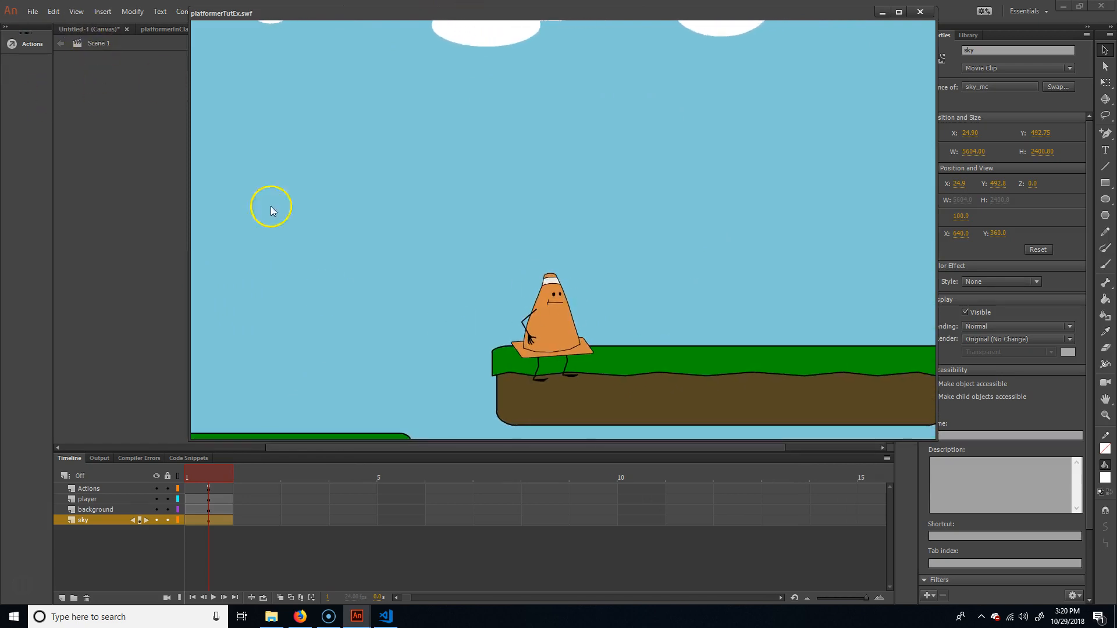
left_click(920, 11)
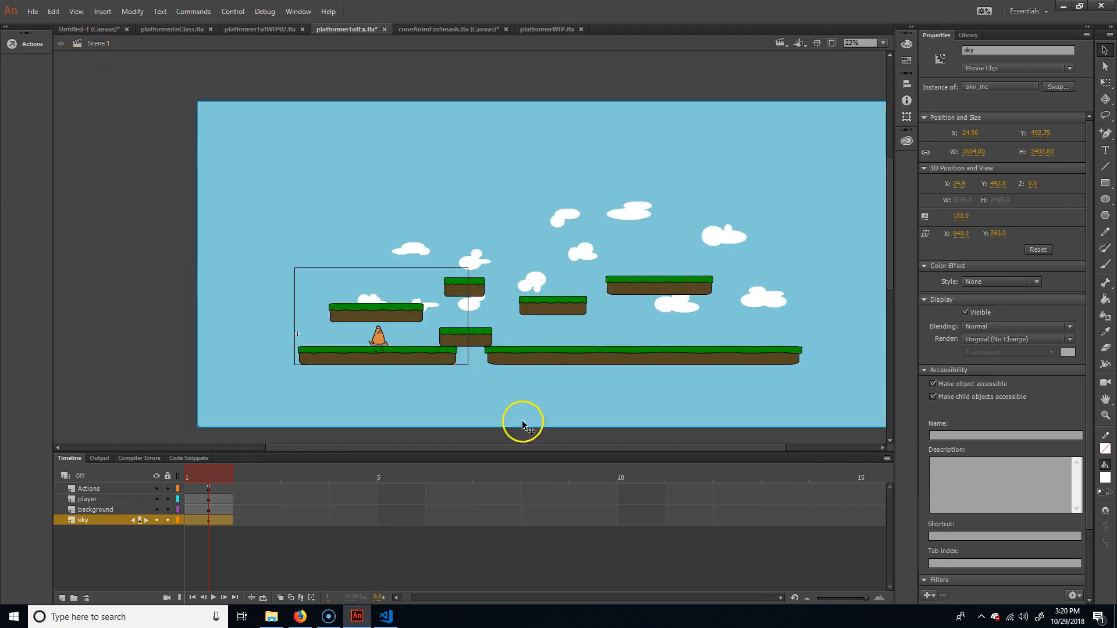
Open the sky clip for editing and select its whole artwork, followed by the single cloud near the upper middle
double_click(636, 213)
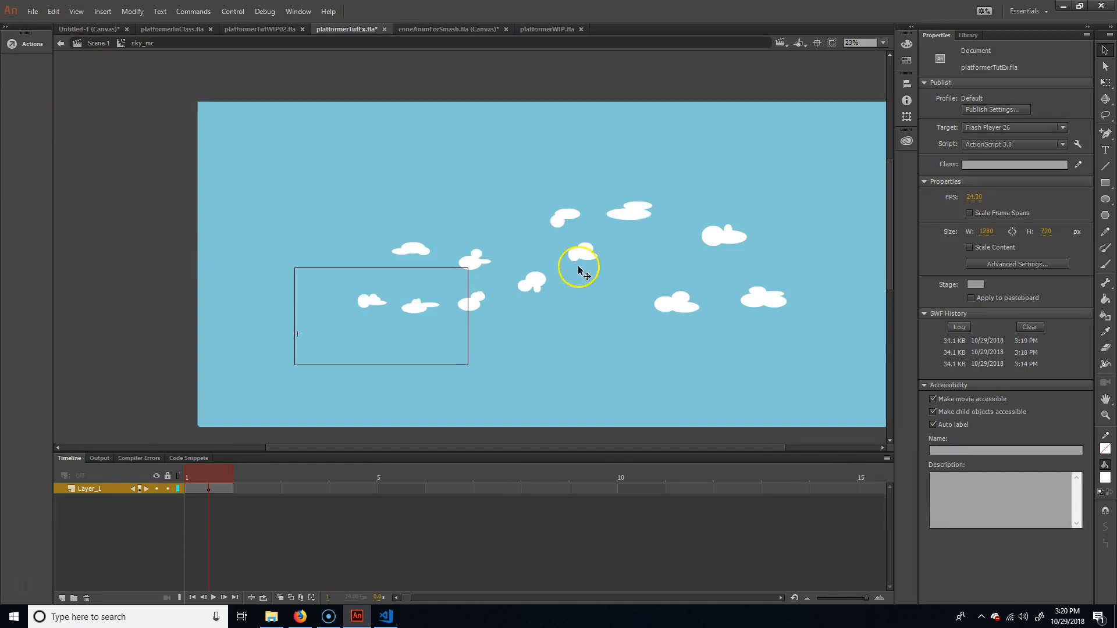
left_click(521, 352)
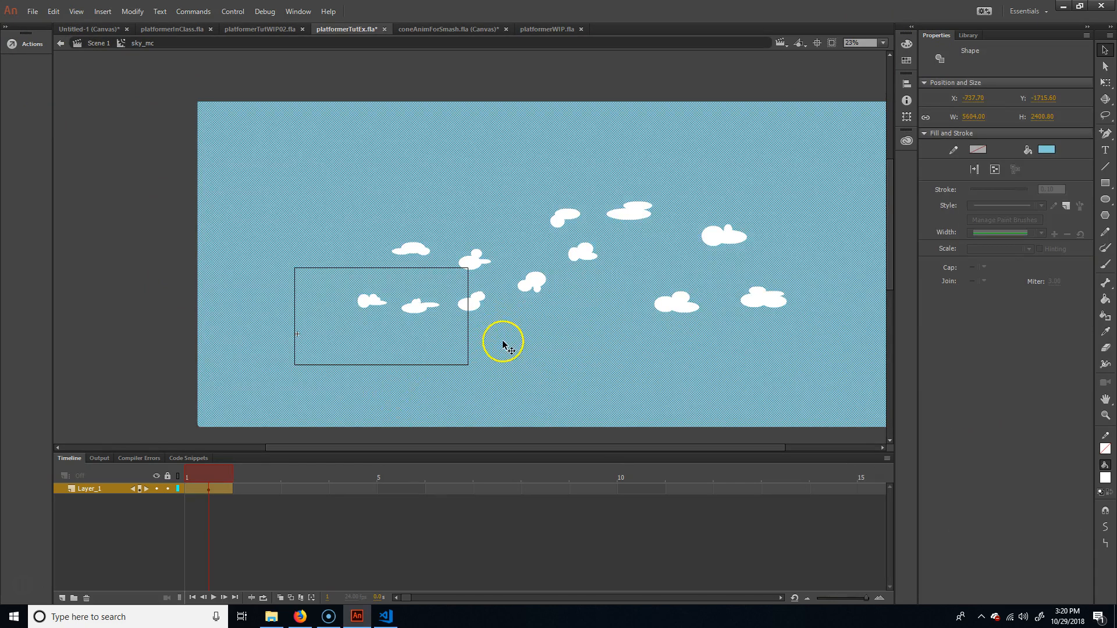
scroll(504, 342, "down", 2)
left_click(264, 421)
left_click_drag(265, 421, 971, 109)
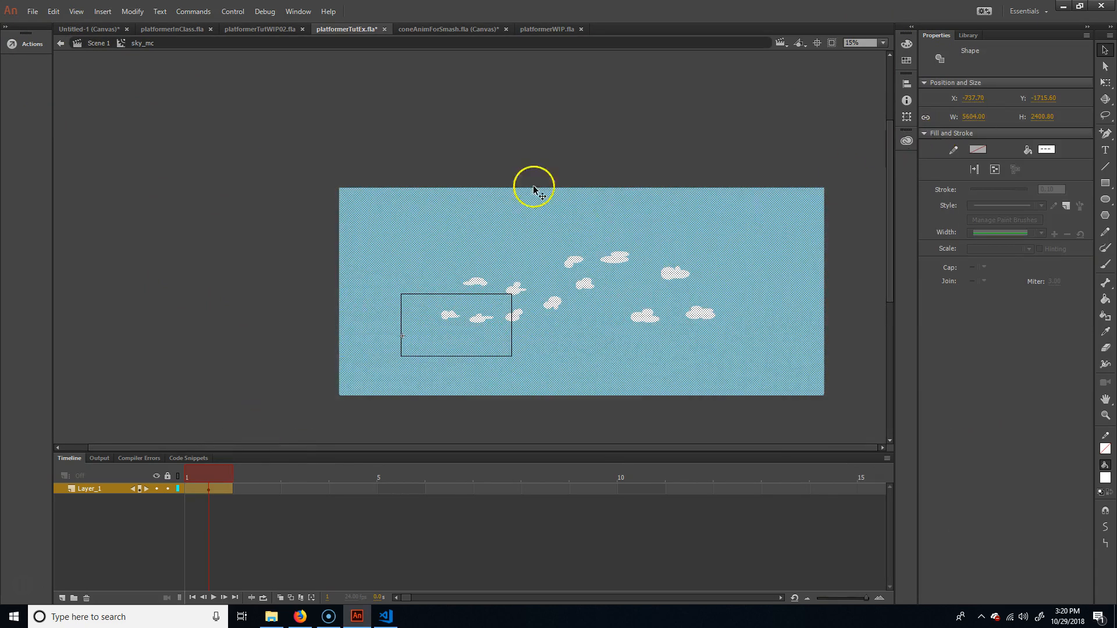
left_click(533, 186)
left_click(610, 260)
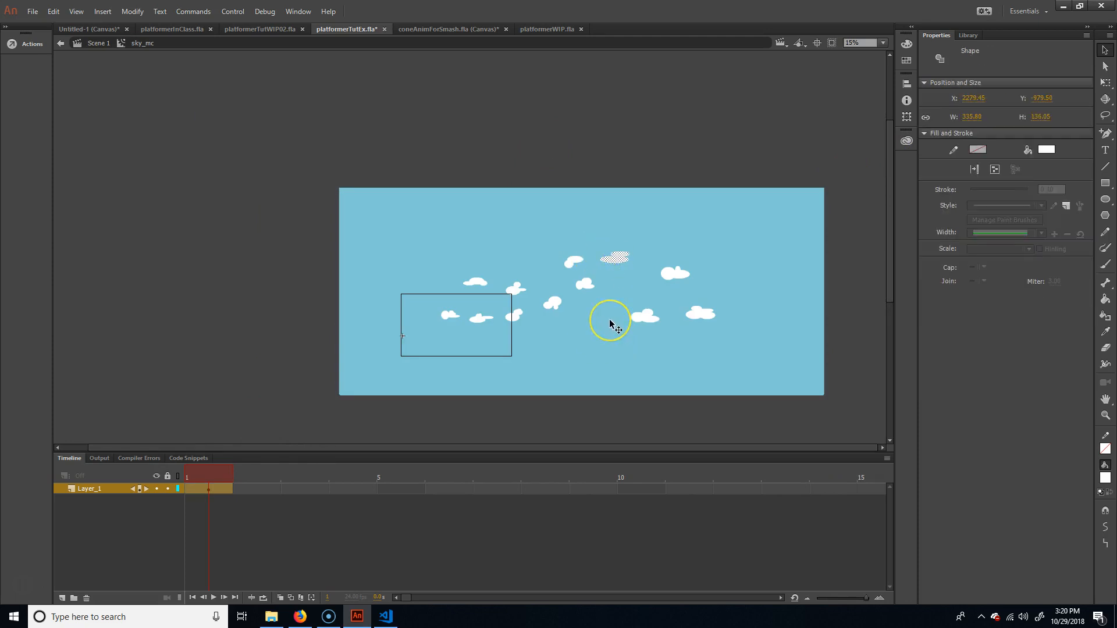
Draw new clouds from overlapping white ovals with the Oval tool across the lower part of the sky clip
scroll(610, 323, "up", 2)
left_click_drag(515, 373, 531, 313)
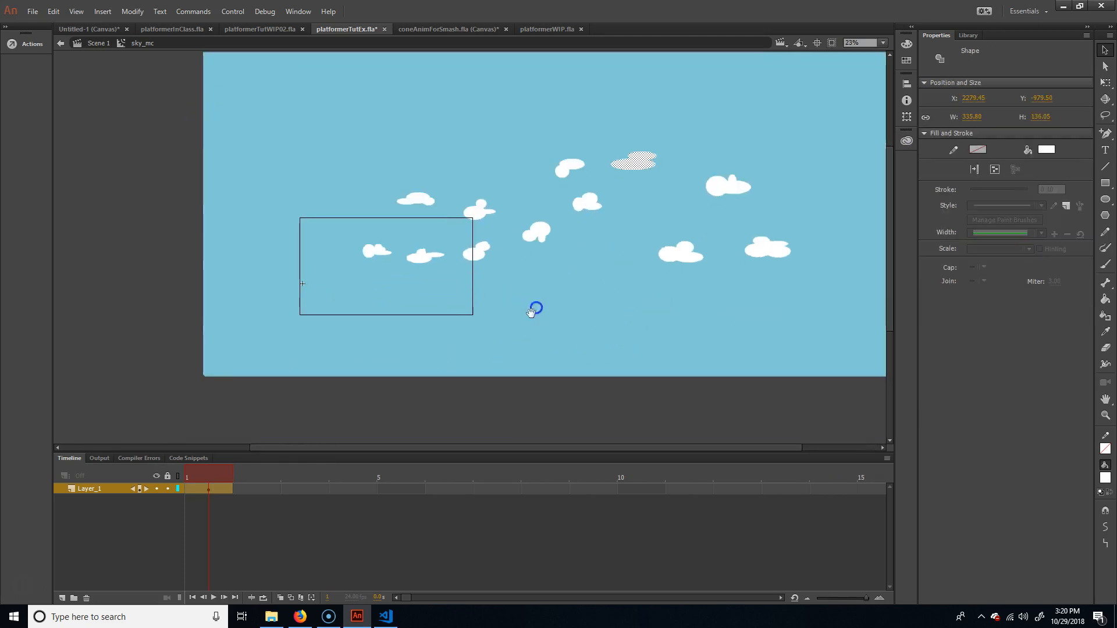
left_click(431, 366)
left_click(1104, 199)
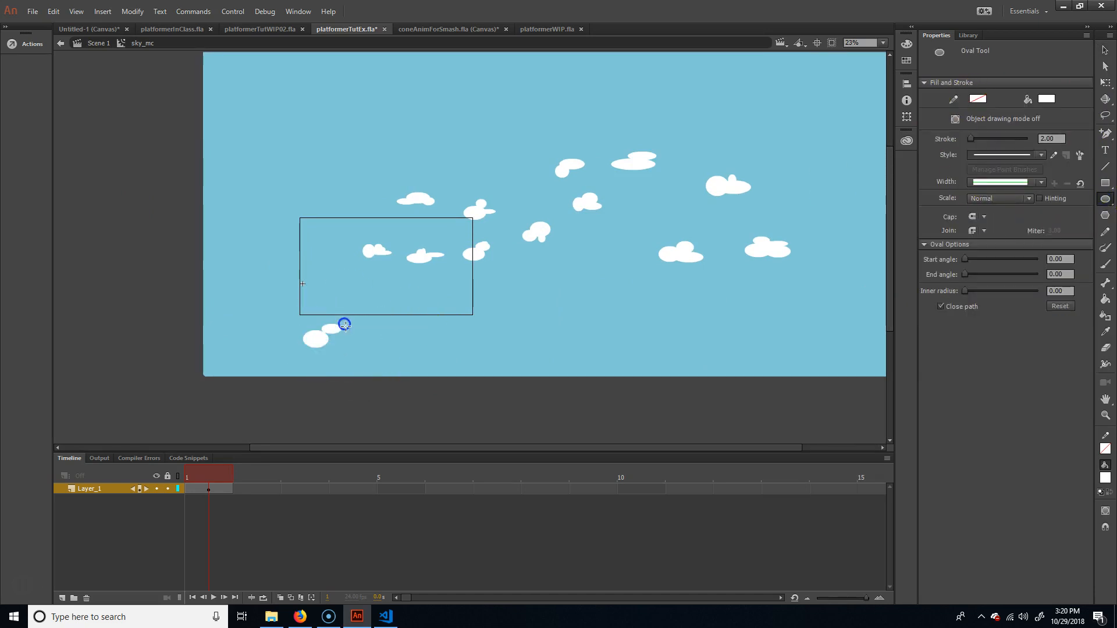
left_click_drag(303, 293, 340, 302)
left_click_drag(399, 330, 449, 318)
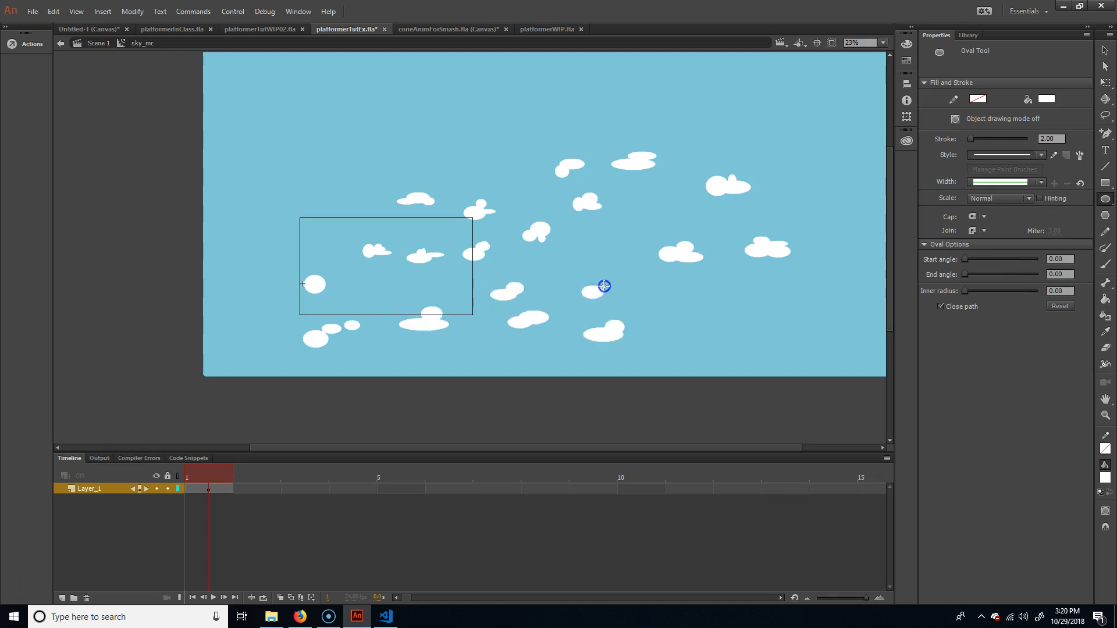
left_click_drag(741, 341, 759, 334)
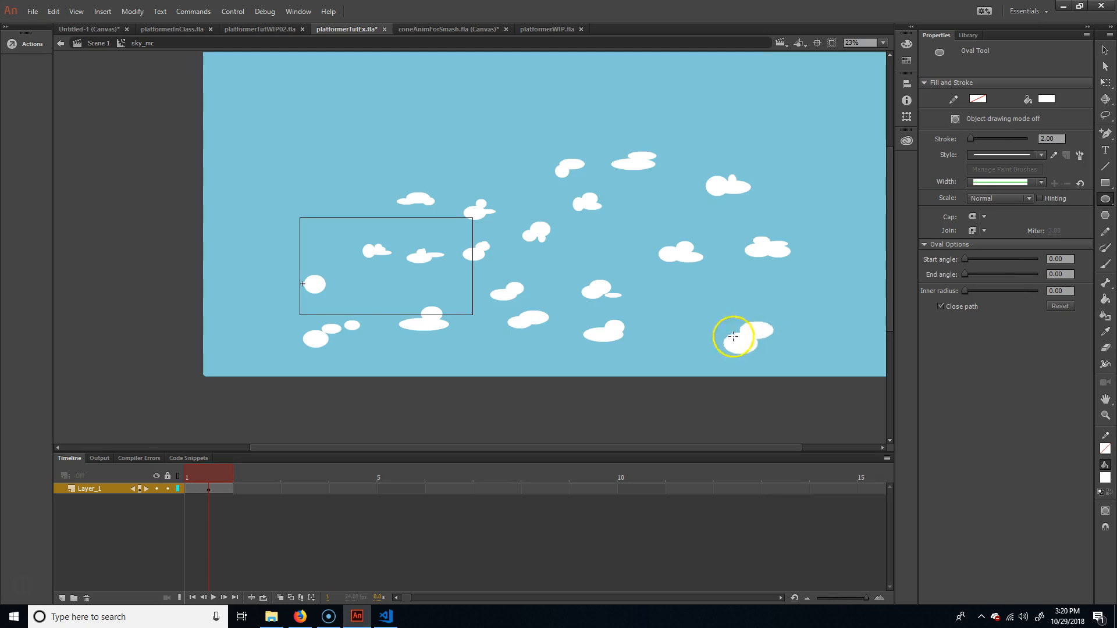
Add more white oval clouds across the sky clip's upper area, side areas and lower edge, and return to Scene 1
left_click_drag(427, 163, 477, 151)
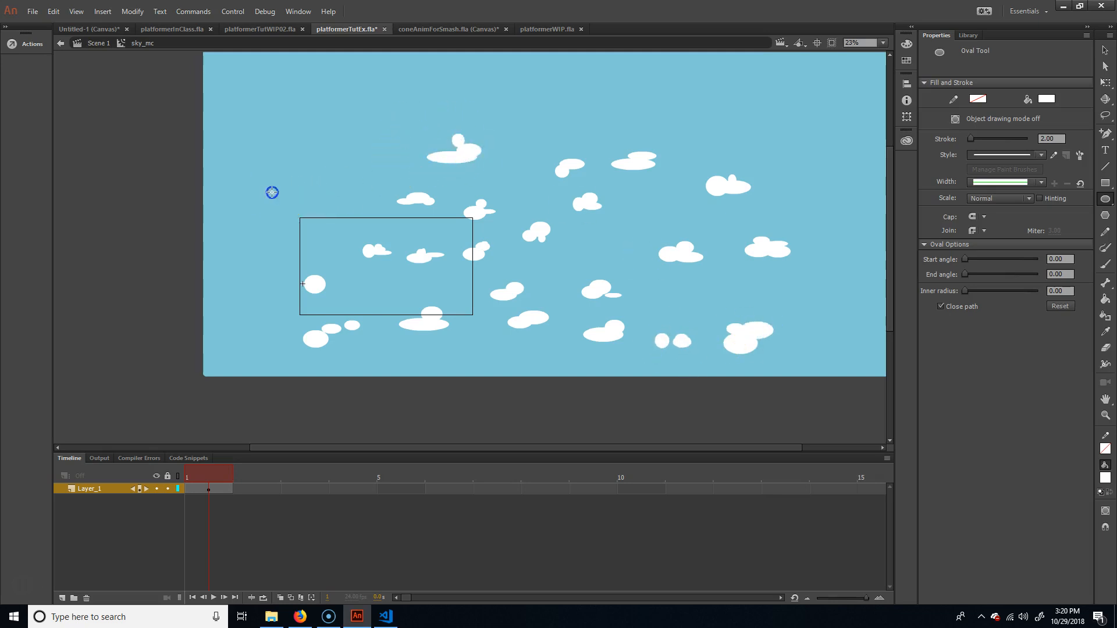
left_click_drag(235, 277, 260, 253)
left_click_drag(811, 201, 853, 190)
left_click_drag(833, 243, 860, 238)
left_click_drag(538, 120, 578, 106)
left_click_drag(379, 104, 351, 88)
left_click_drag(394, 136, 409, 131)
left_click_drag(483, 365, 507, 354)
left_click_drag(404, 357, 410, 348)
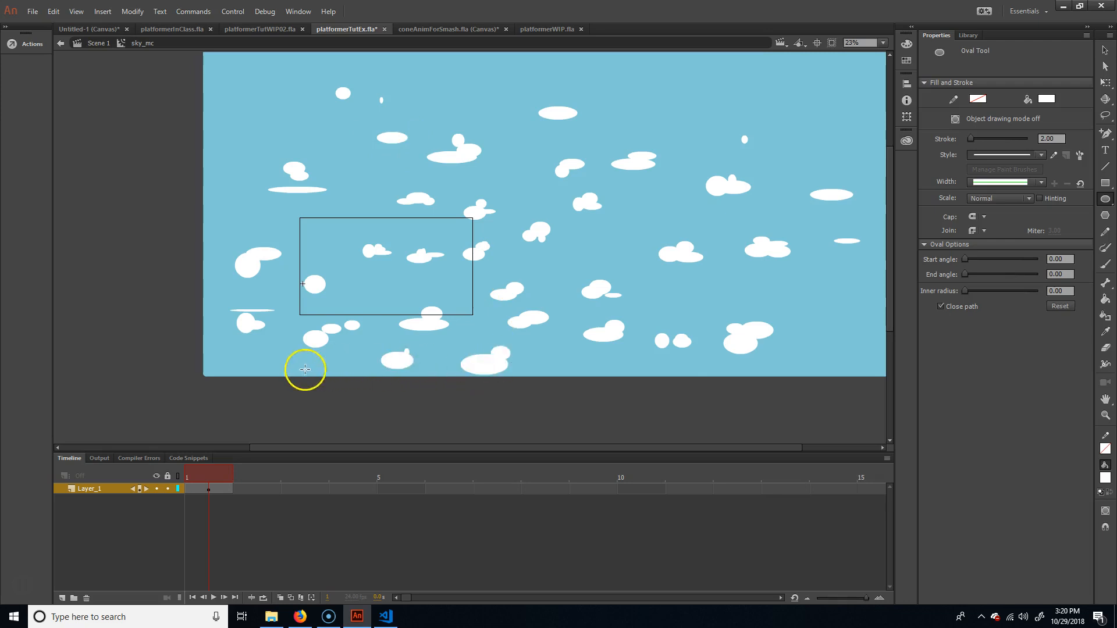
left_click(98, 43)
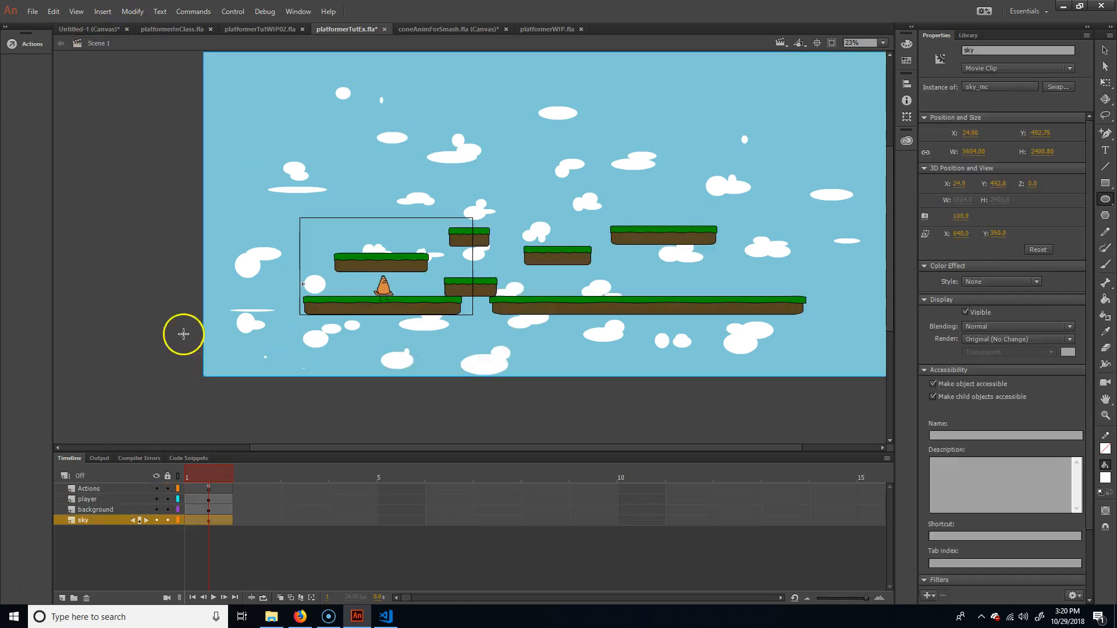
Test the movie by running the player right and jumping up the platforms against the cloud-filled sky
key("ctrl+Return")
left_click(655, 279)
key("Right")
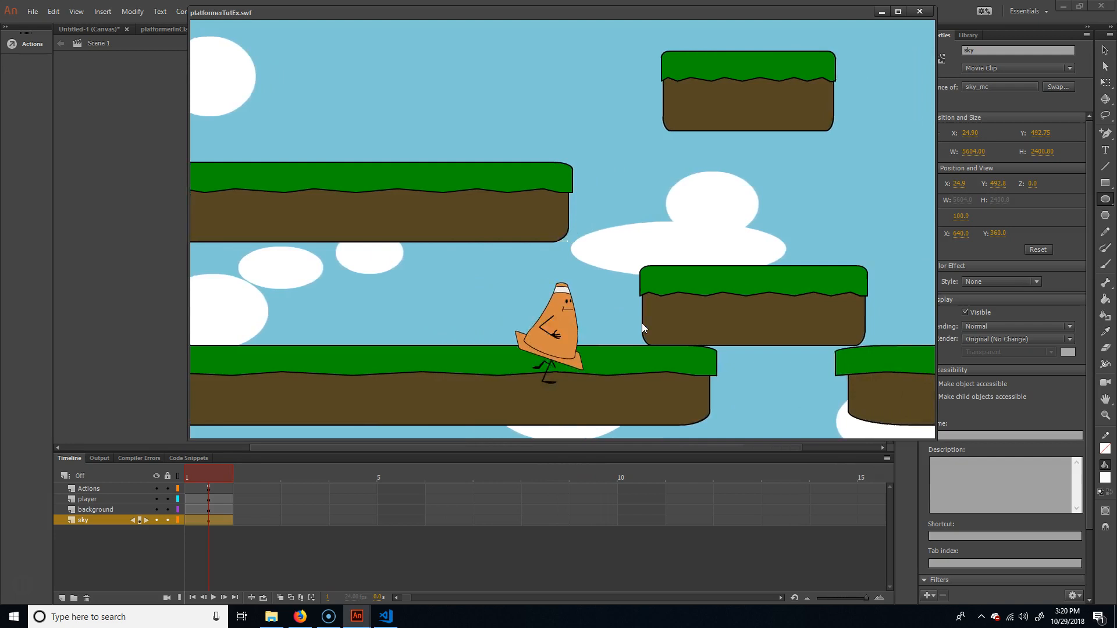
key("Up")
key("Up")
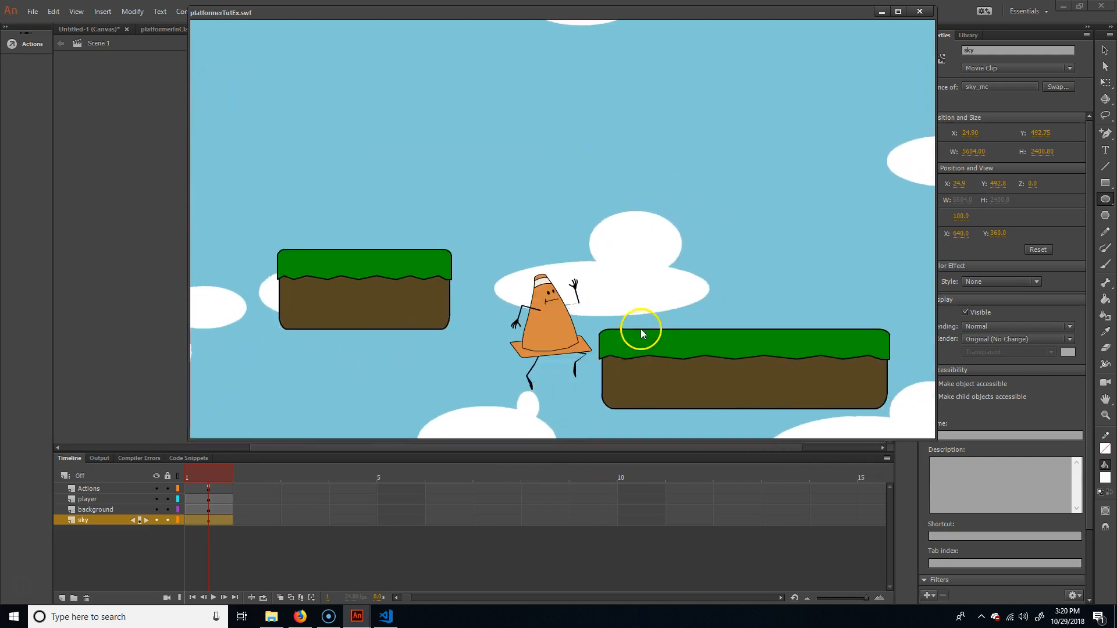
key("Up")
key("Left")
key("Right")
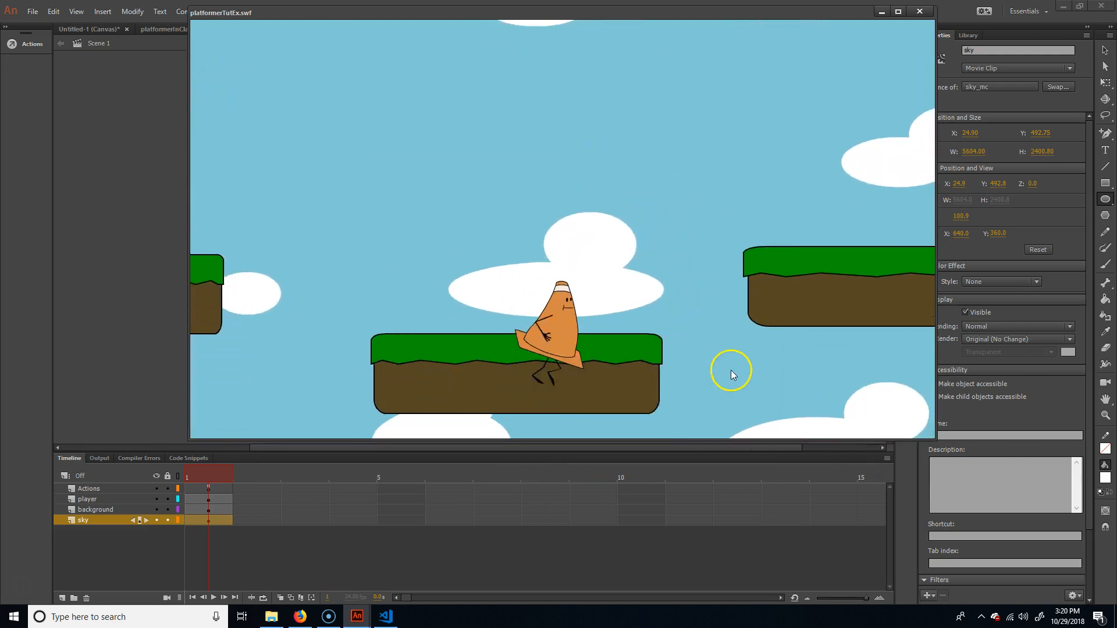
key("Up")
key("Up")
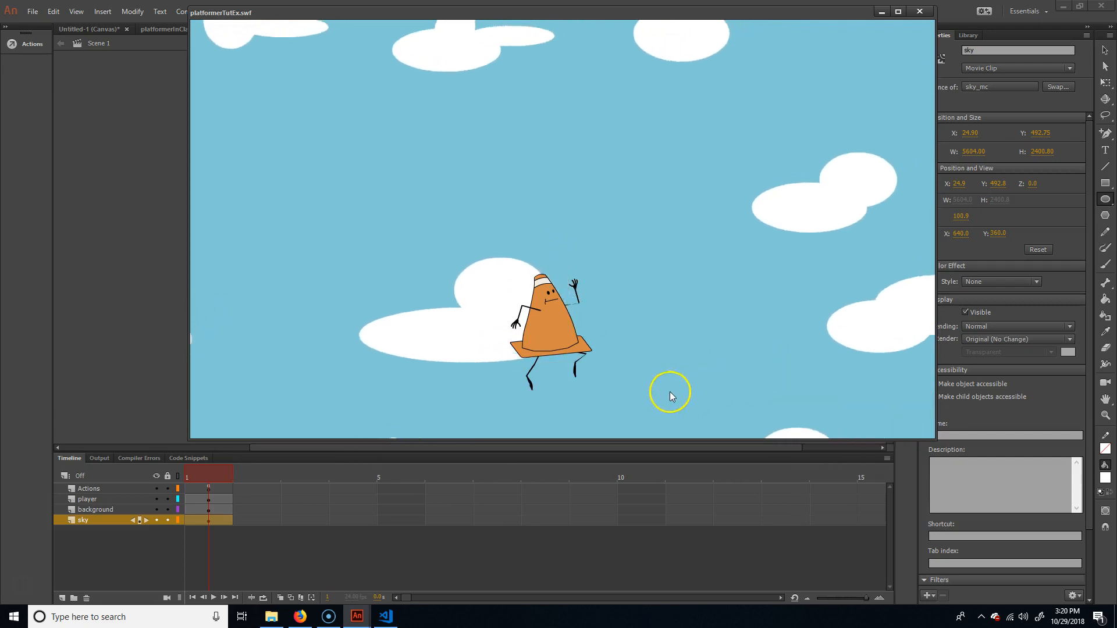
Run the player back left across the level and jump up the platforms to the right again, watching the sky scroll
key("Left")
key("Up")
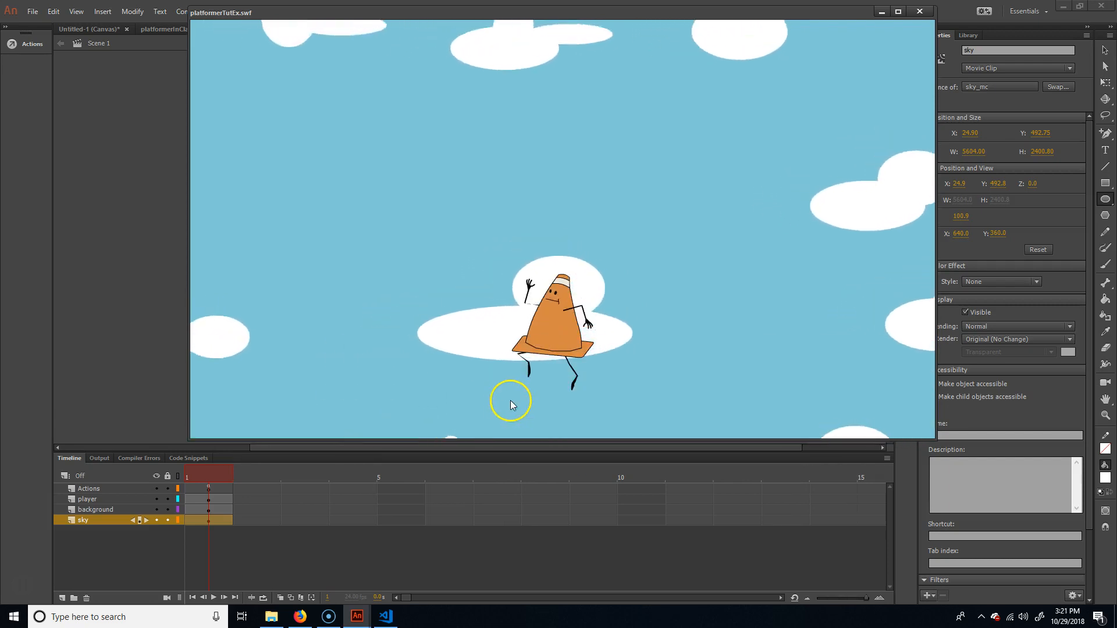
key("Left")
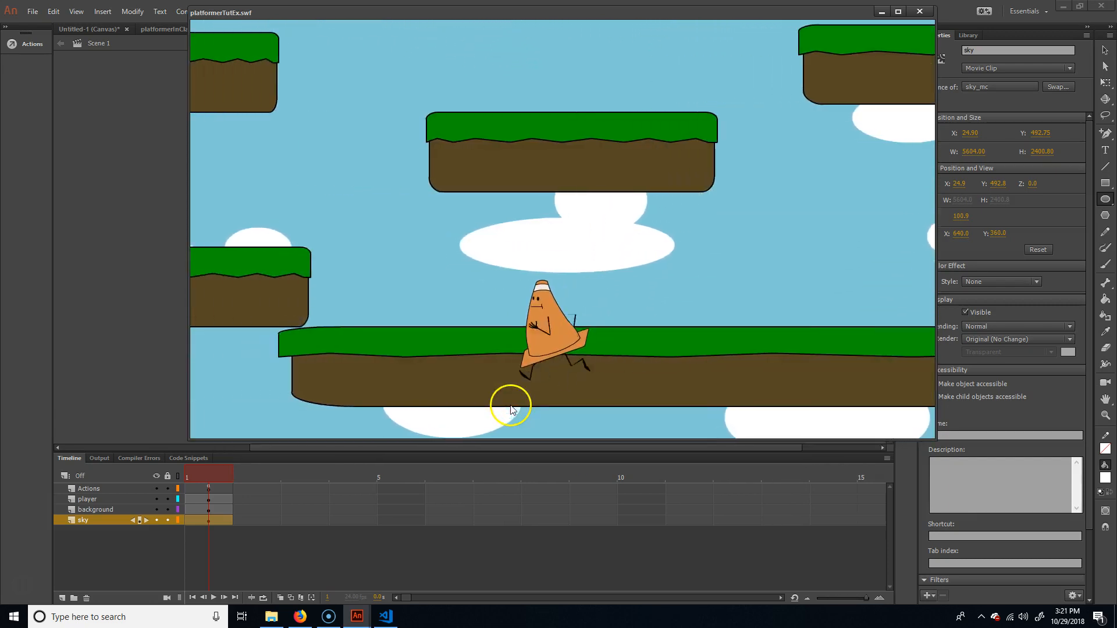
key("Up")
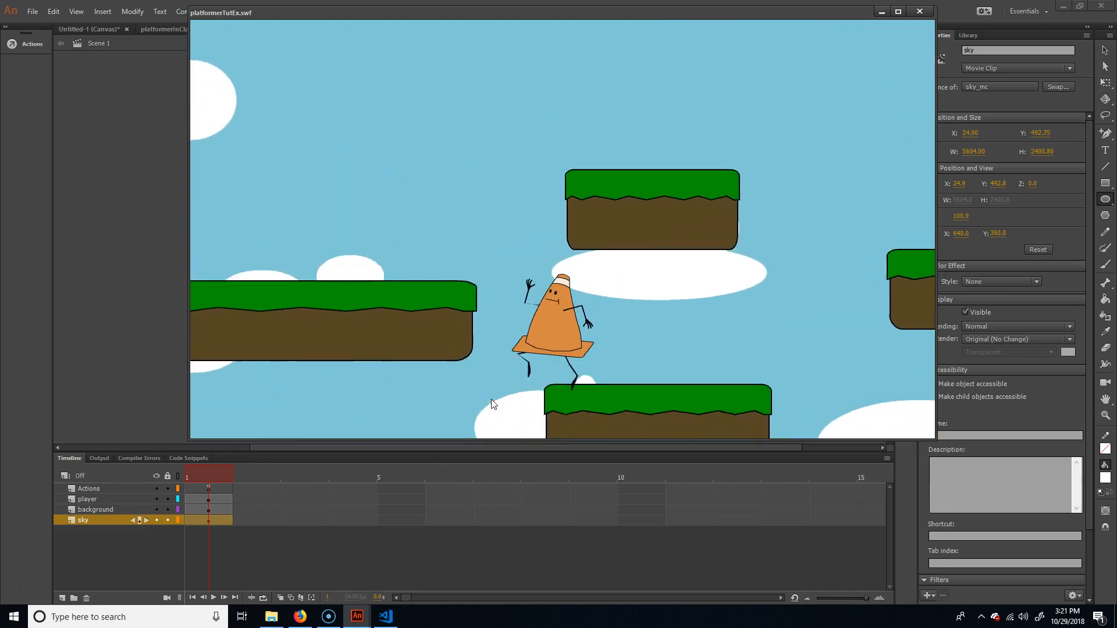
key("Right")
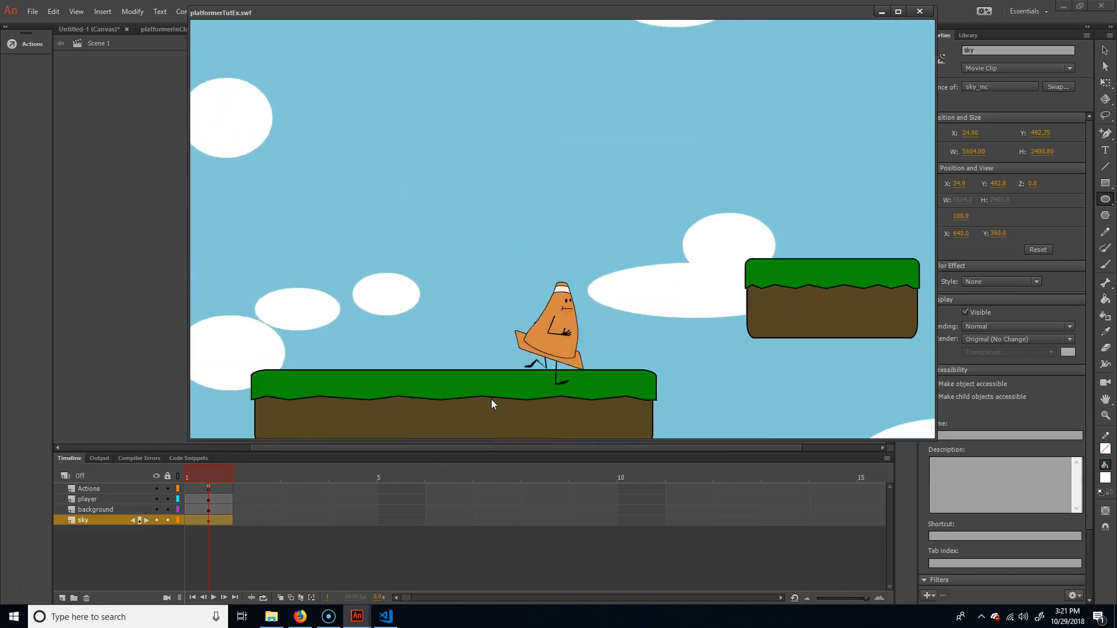
key("Up")
key("Up")
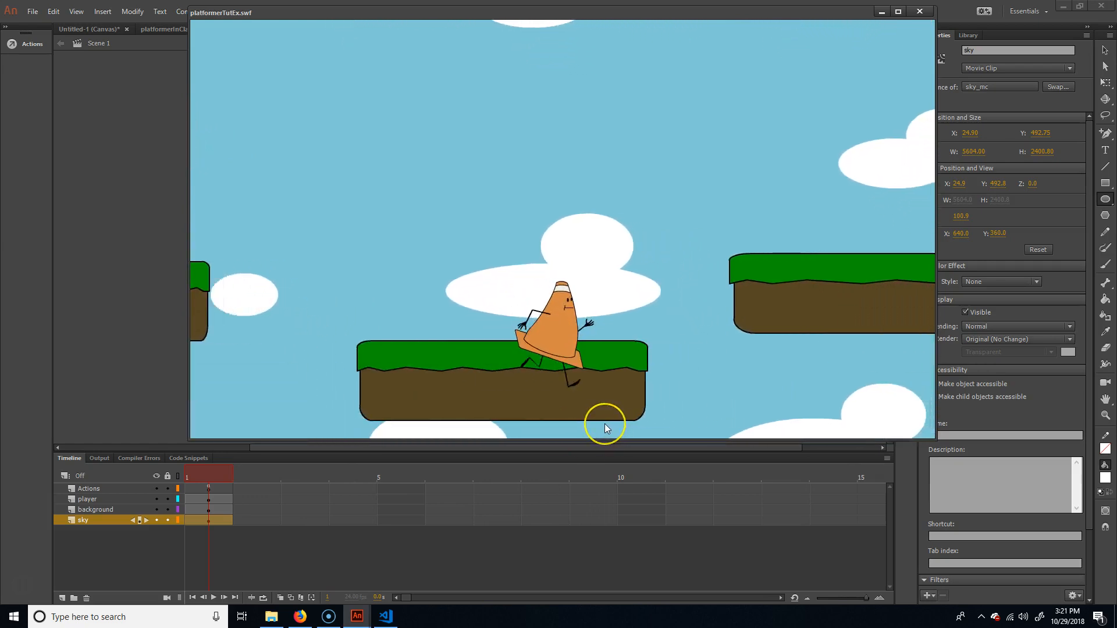
key("Up")
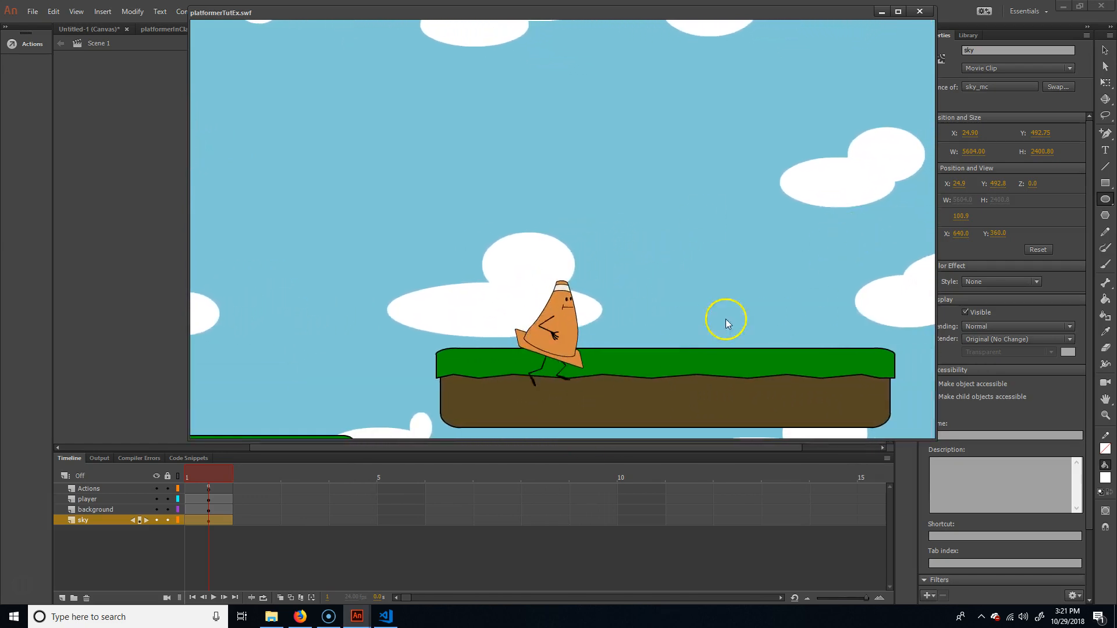
Examine the background and sky position lines in the Actions layer's gameLoop script, and close the script and the test movie
left_click(35, 45)
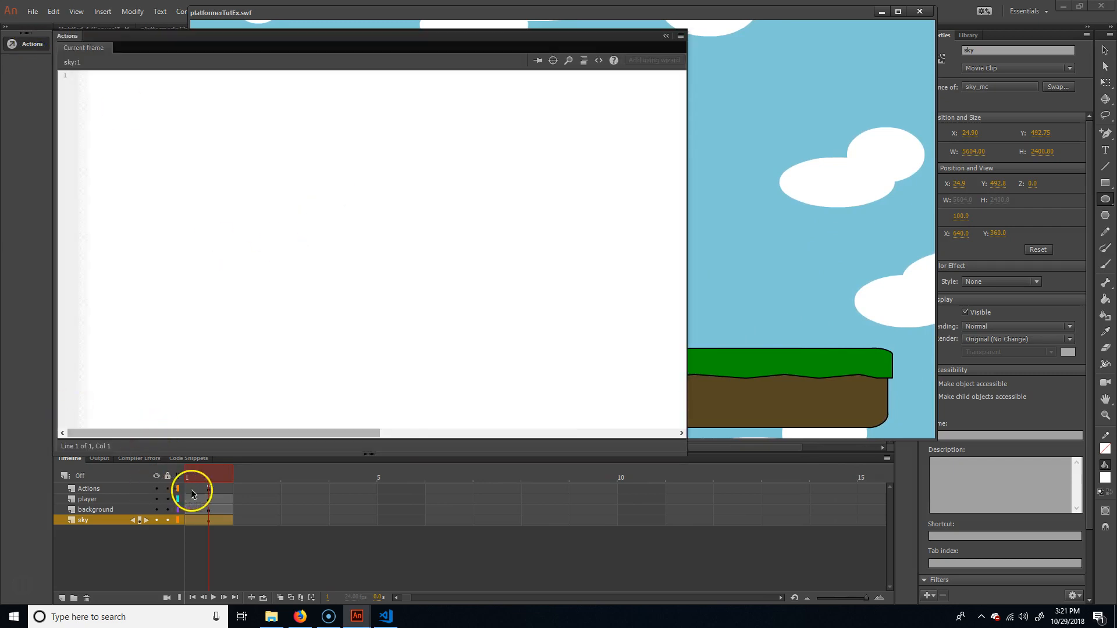
left_click(192, 489)
left_click(23, 44)
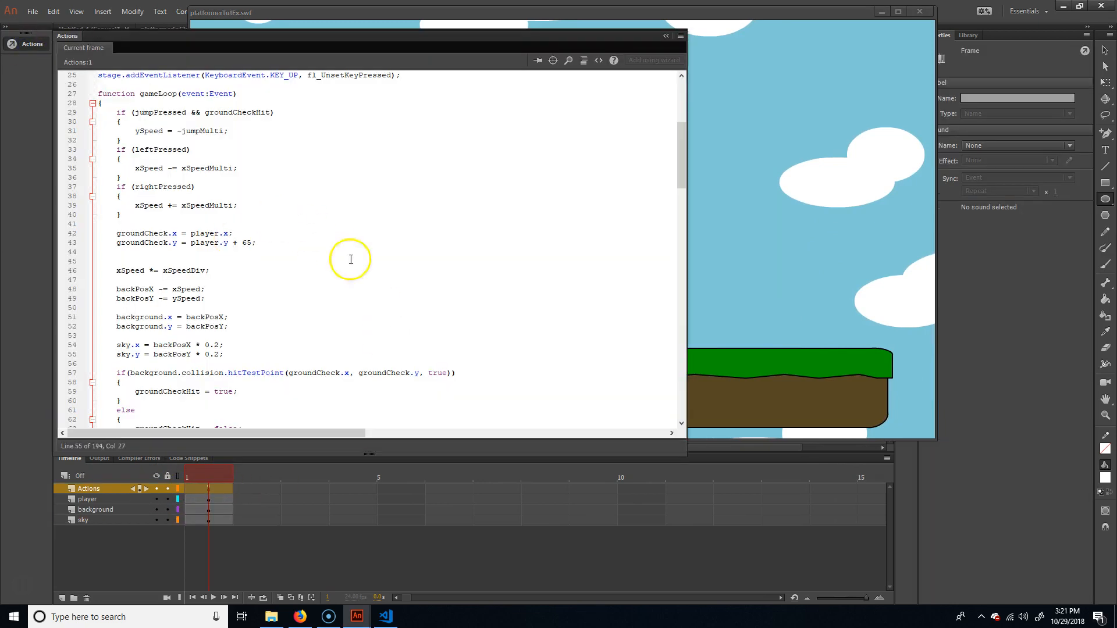
double_click(198, 316)
left_click_drag(130, 317, 160, 318)
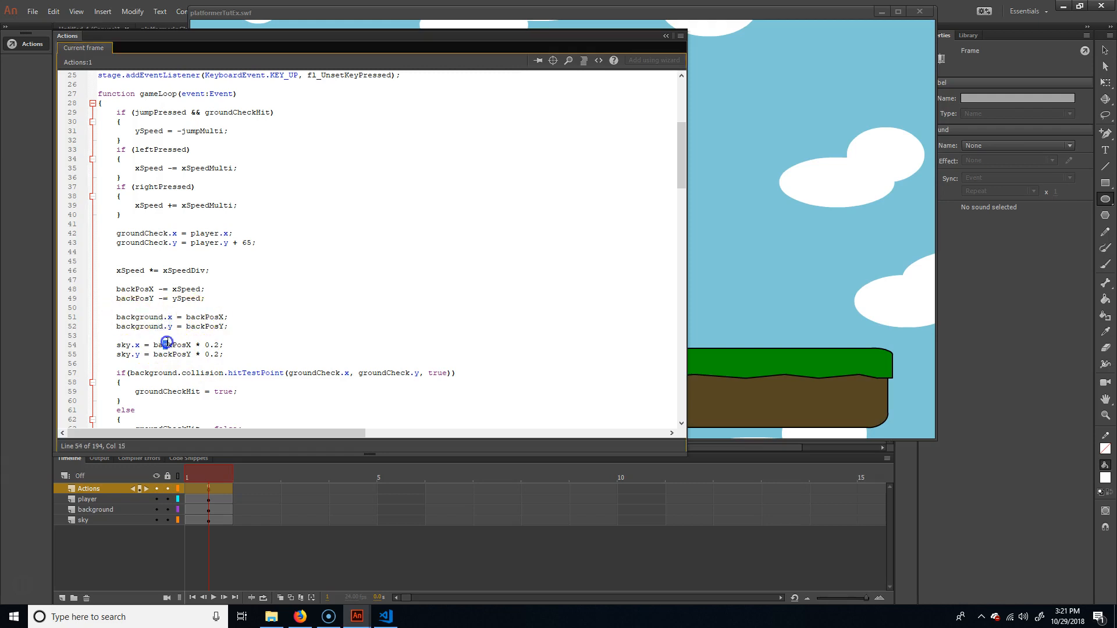
left_click_drag(173, 299, 190, 296)
left_click(202, 383)
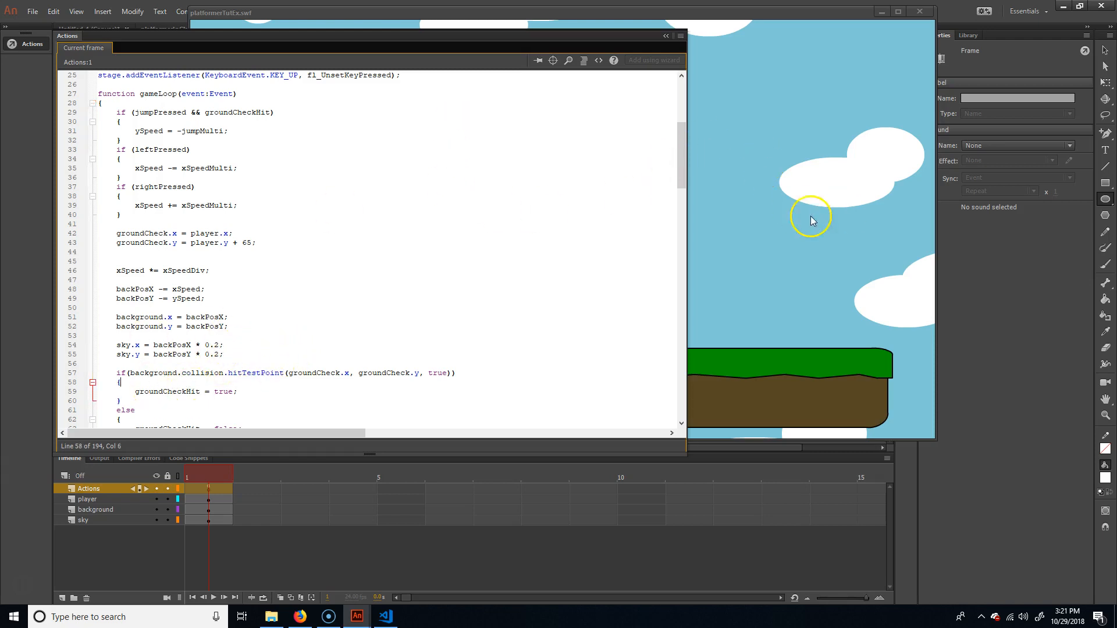
left_click(663, 37)
left_click(683, 287)
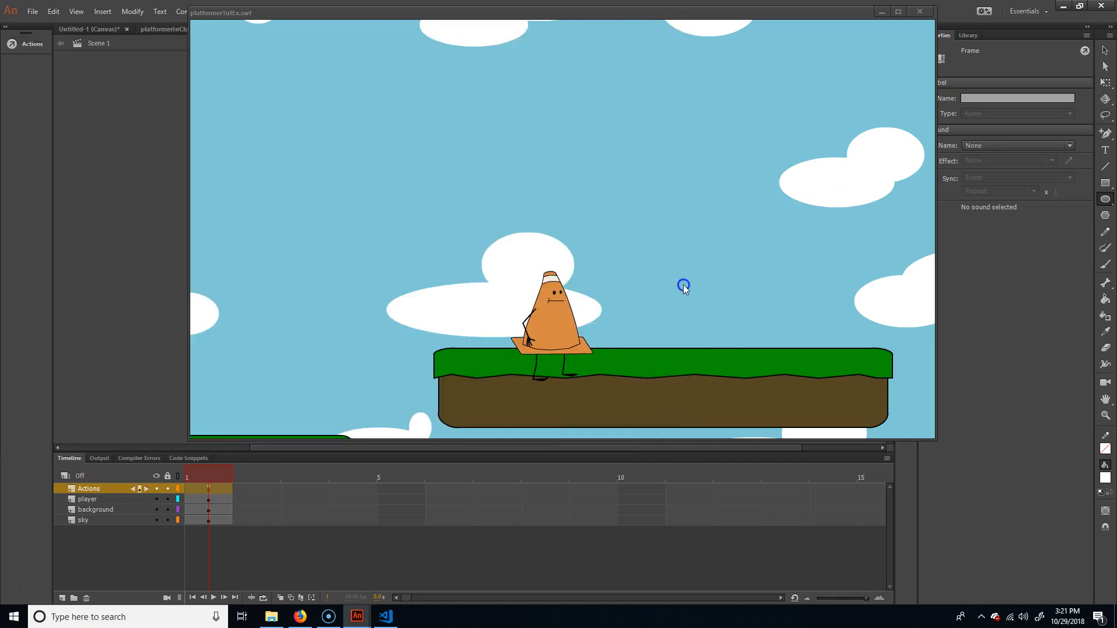
left_click(919, 12)
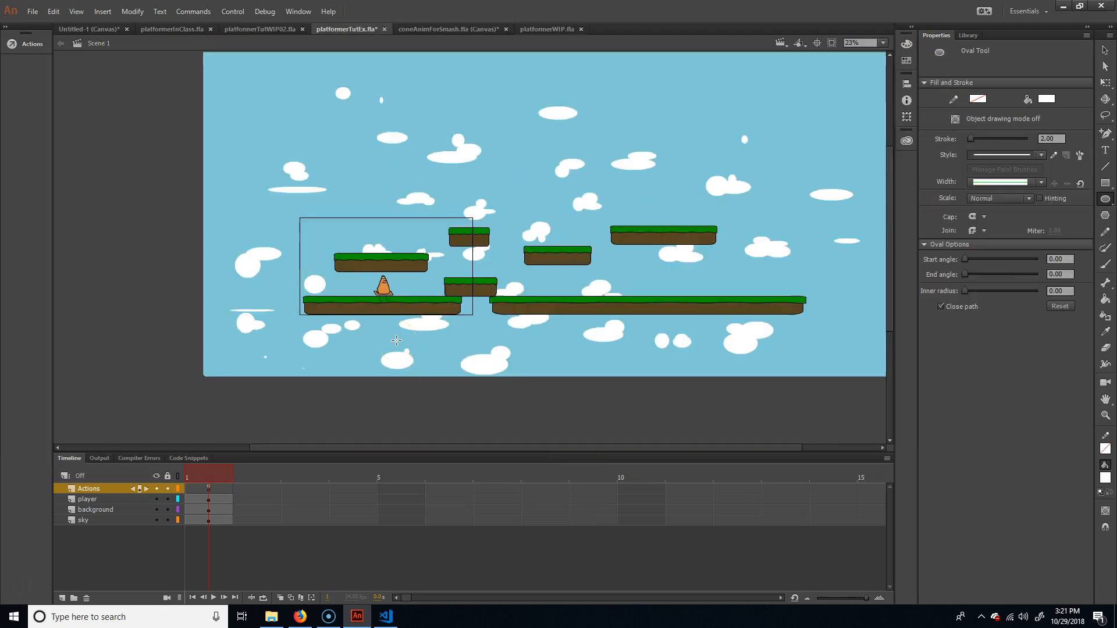